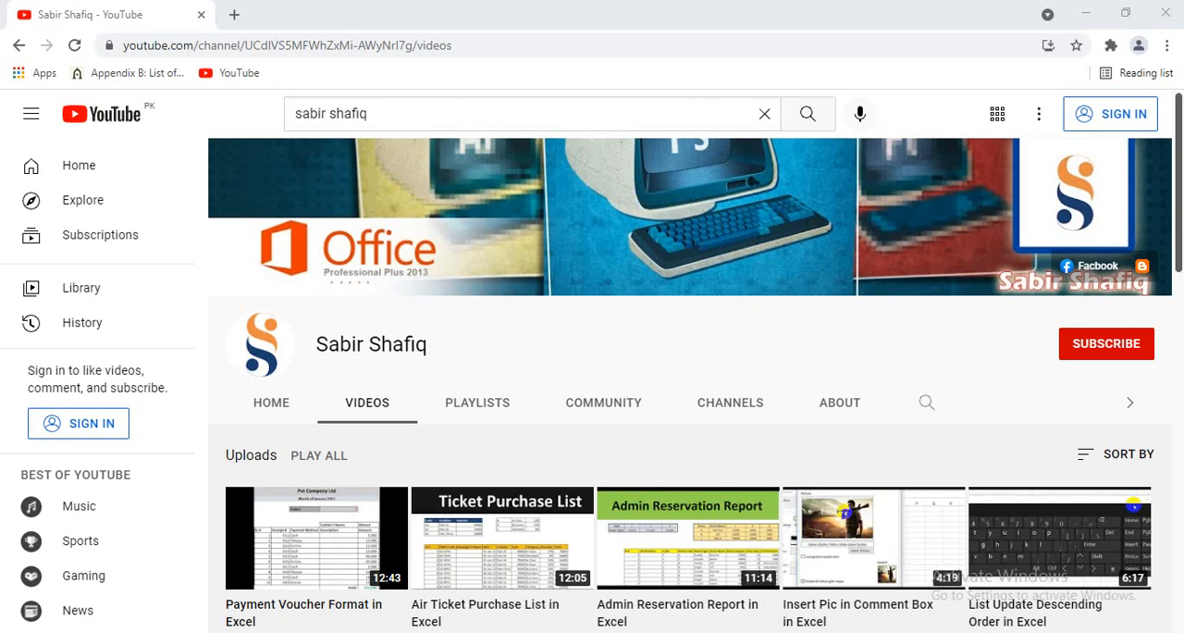
pyautogui.click(1110, 341)
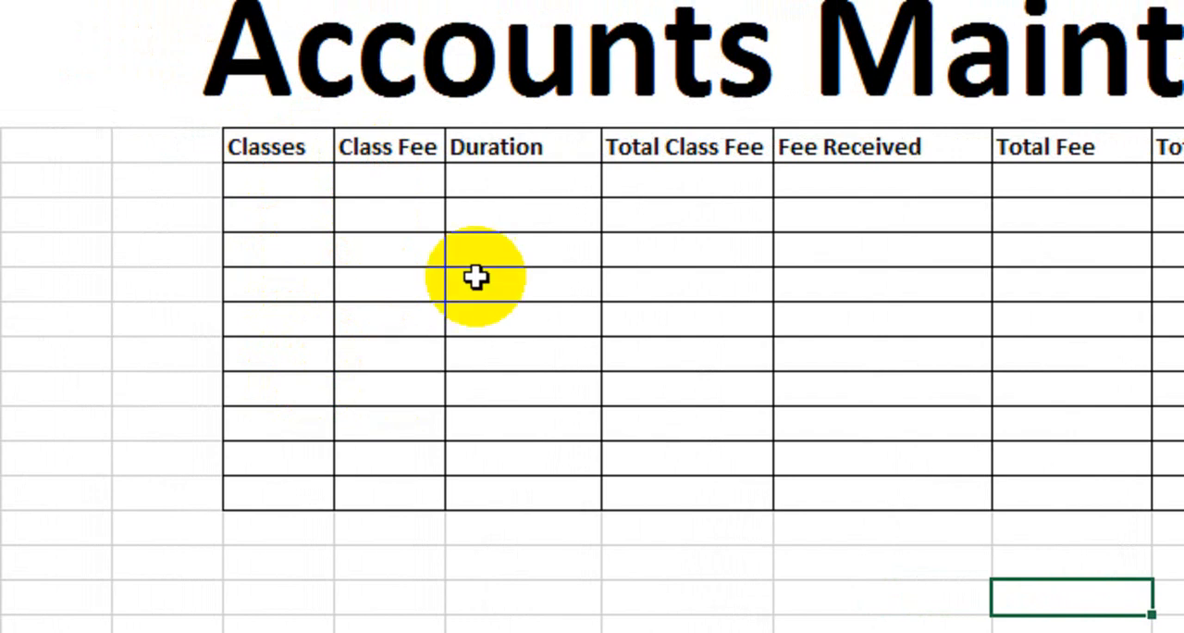
# - Look over the empty table columns from Duration through Total Amount
pyautogui.moveTo(527, 165); pyautogui.dragTo(539, 386)
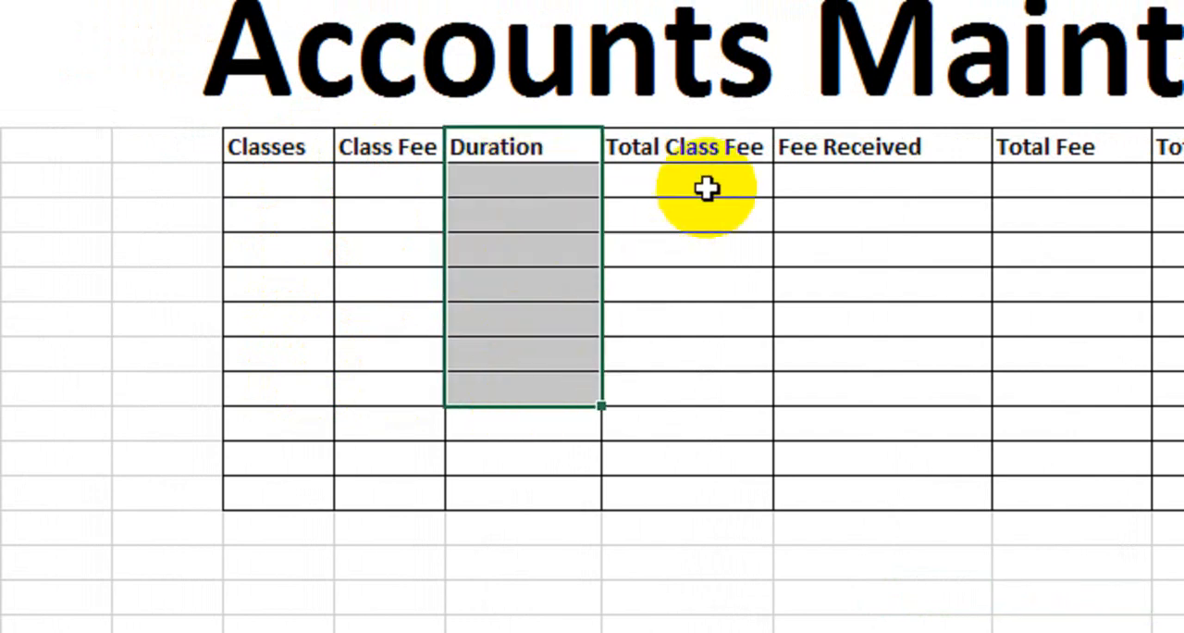
pyautogui.moveTo(708, 187); pyautogui.dragTo(710, 399)
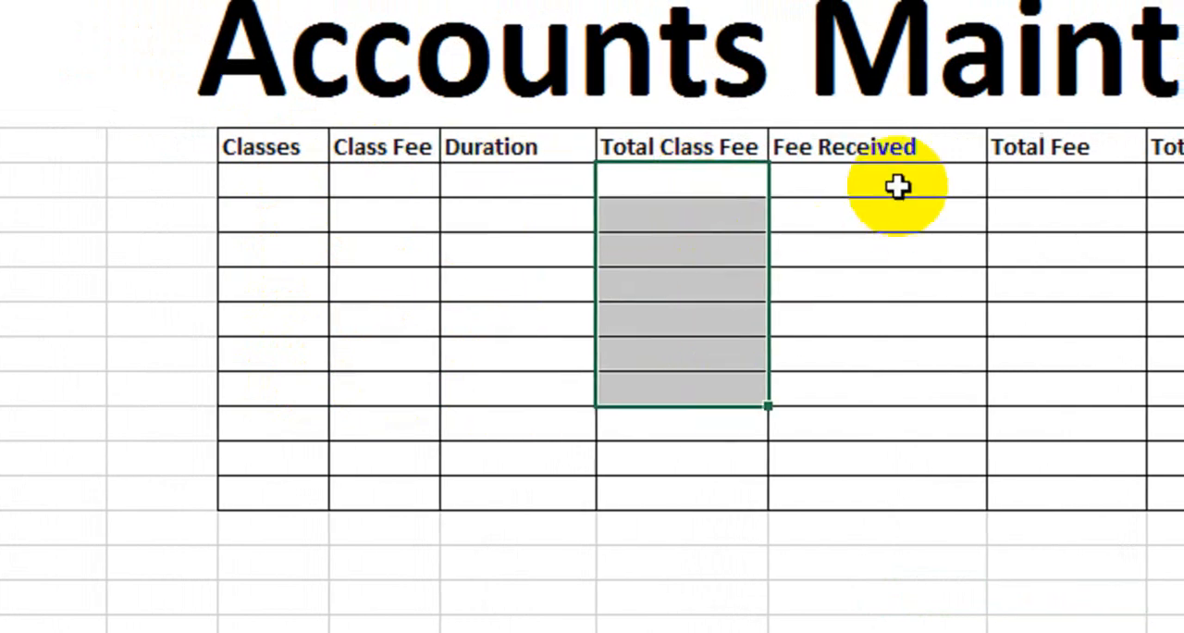
pyautogui.moveTo(907, 185); pyautogui.dragTo(879, 386)
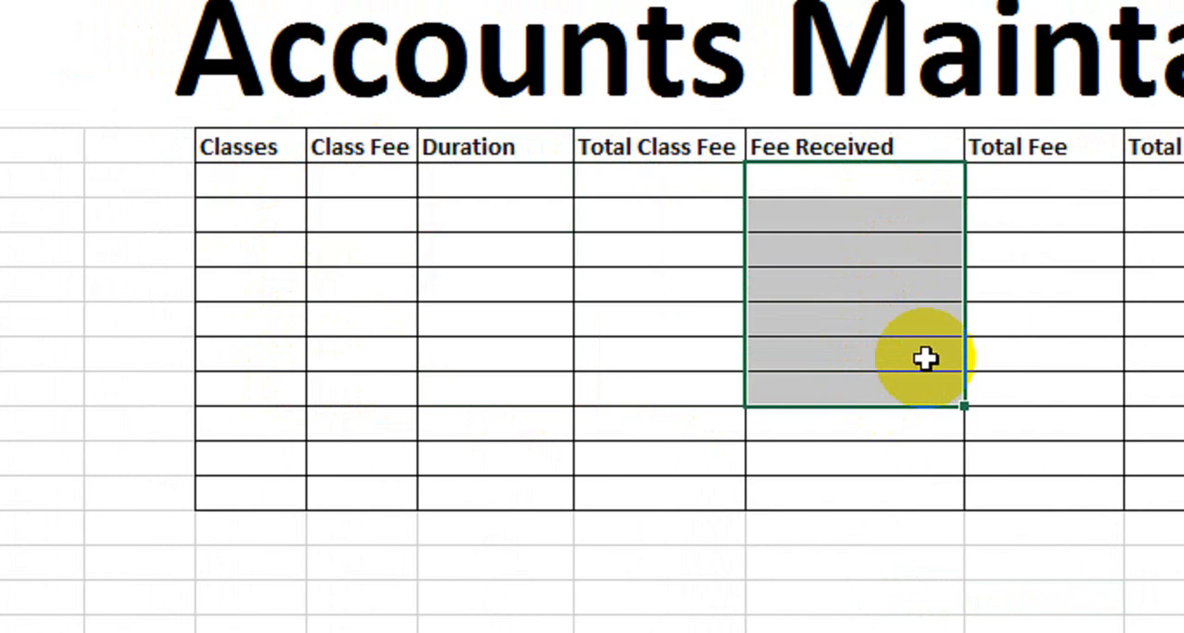
pyautogui.moveTo(1062, 186); pyautogui.dragTo(1062, 281)
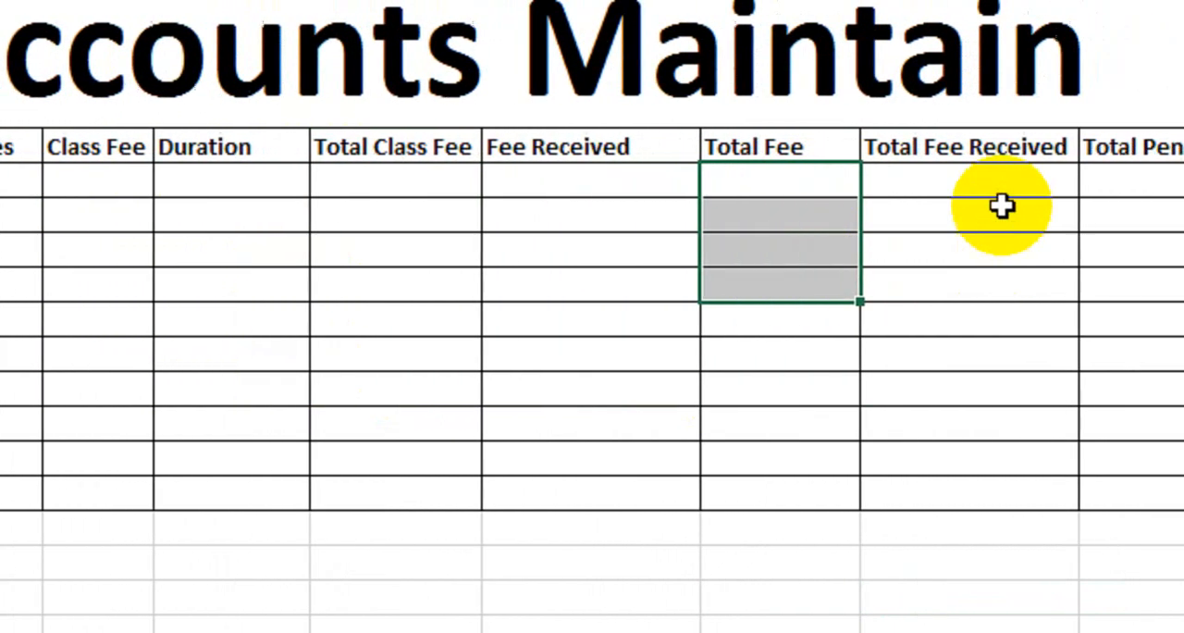
pyautogui.moveTo(1109, 180); pyautogui.dragTo(1101, 318)
pyautogui.moveTo(1009, 180); pyautogui.dragTo(1055, 249)
pyautogui.moveTo(1156, 180); pyautogui.dragTo(1146, 310)
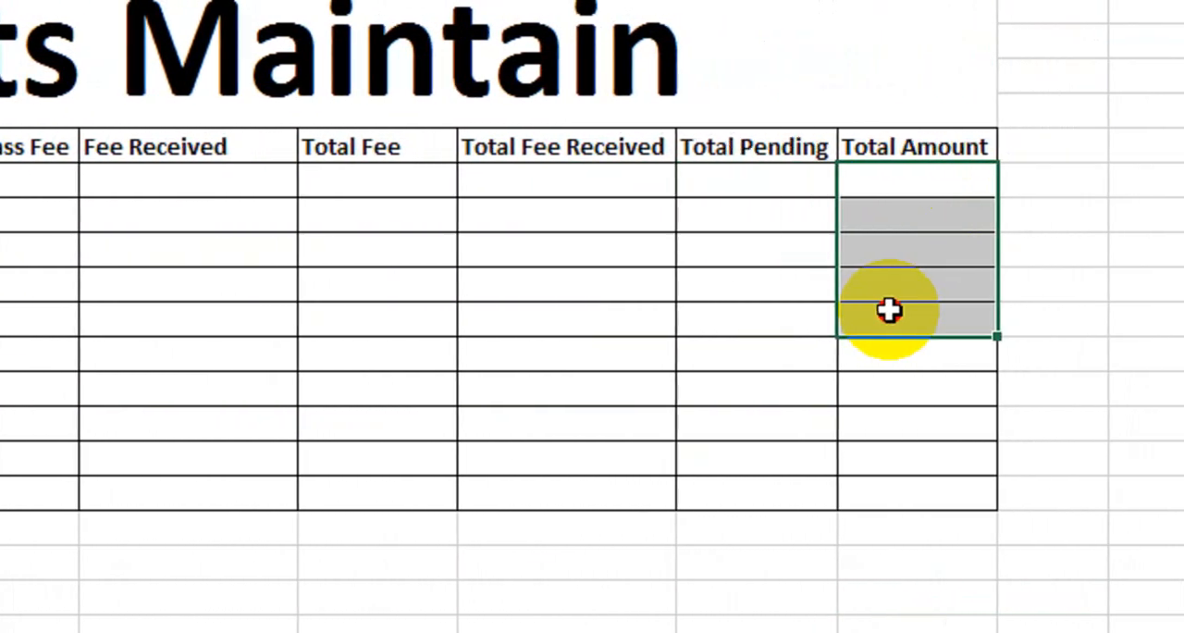
# - Fill the Classes column with the series Class 1 through Class 10
pyautogui.click(114, 191)
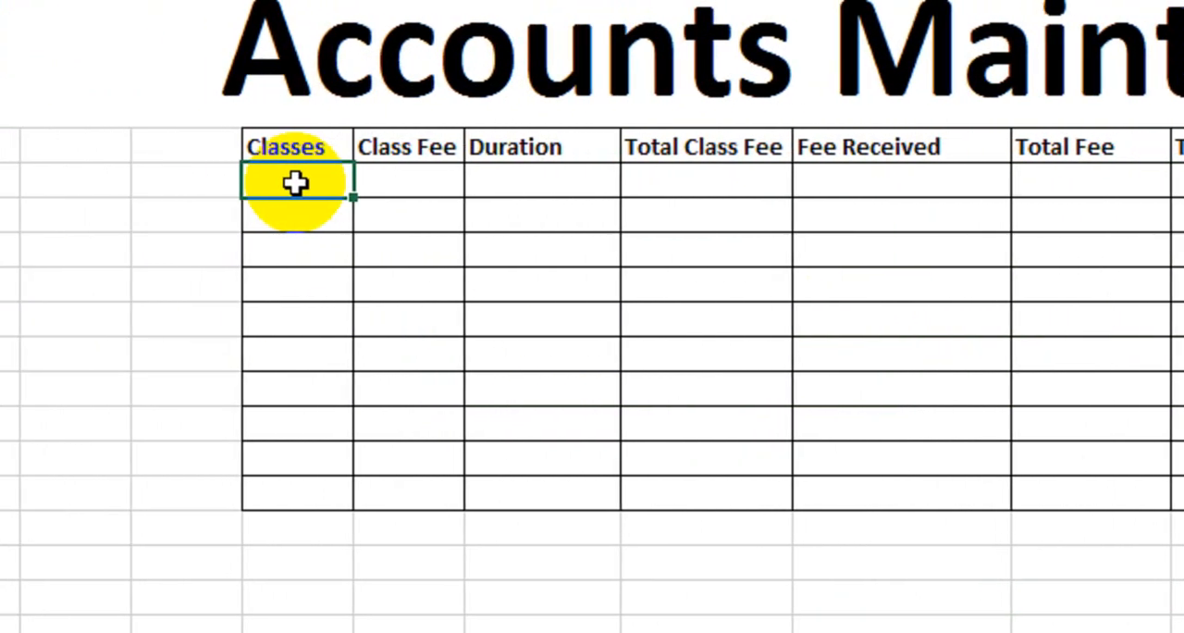
pyautogui.write('Class1')
pyautogui.press('Return')
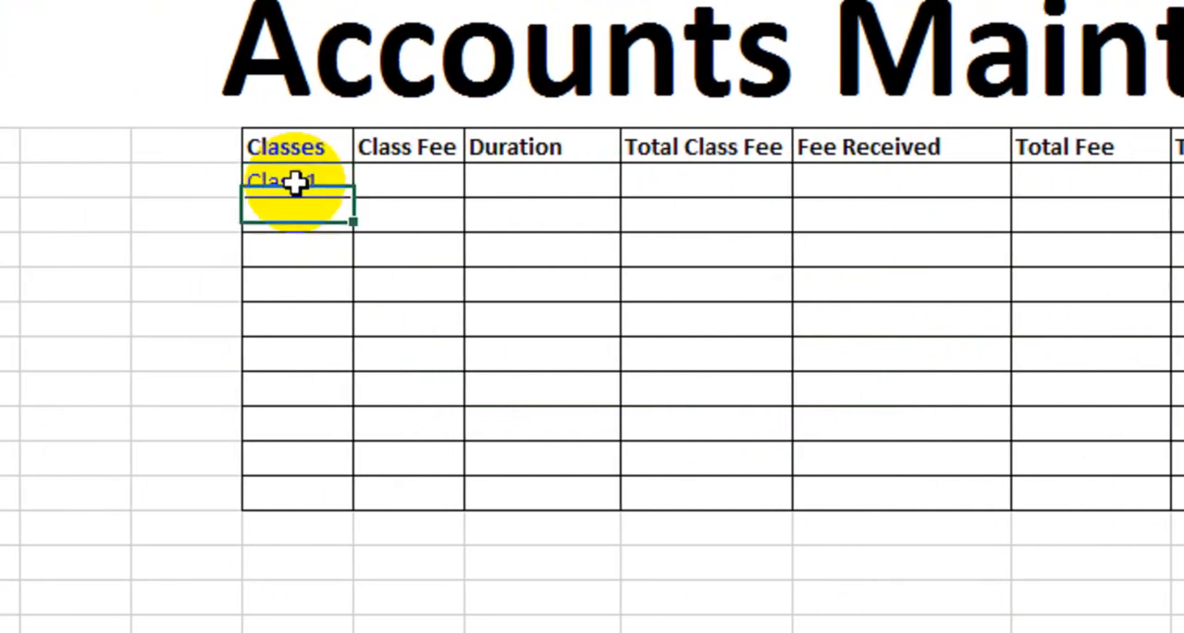
pyautogui.click(296, 182)
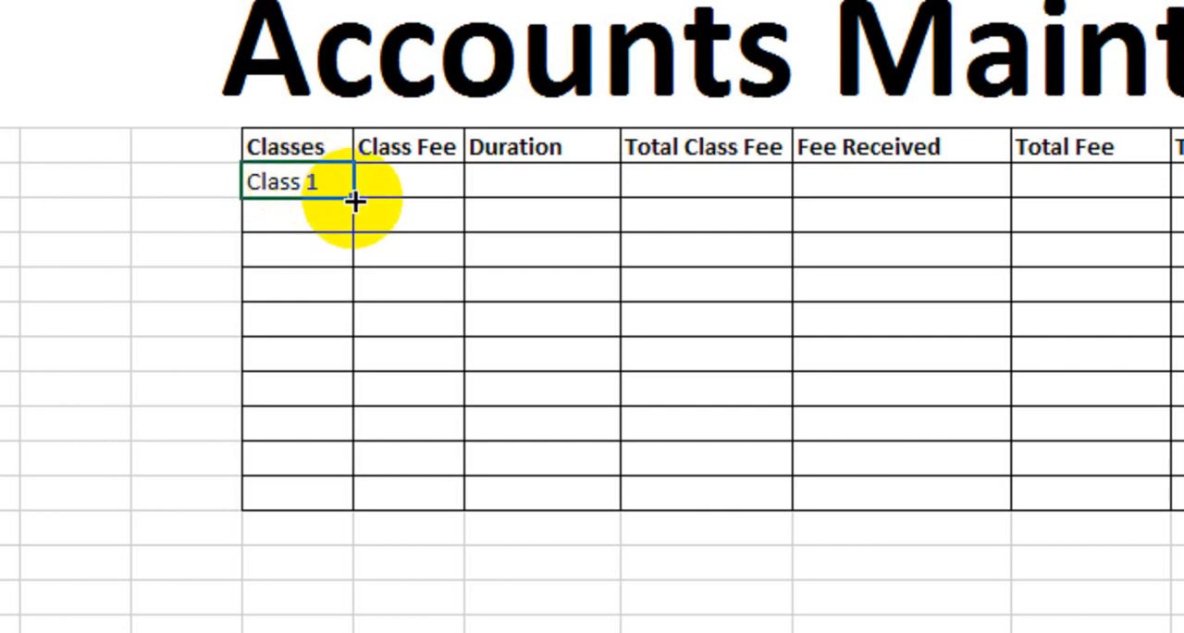
pyautogui.moveTo(354, 197); pyautogui.dragTo(357, 479)
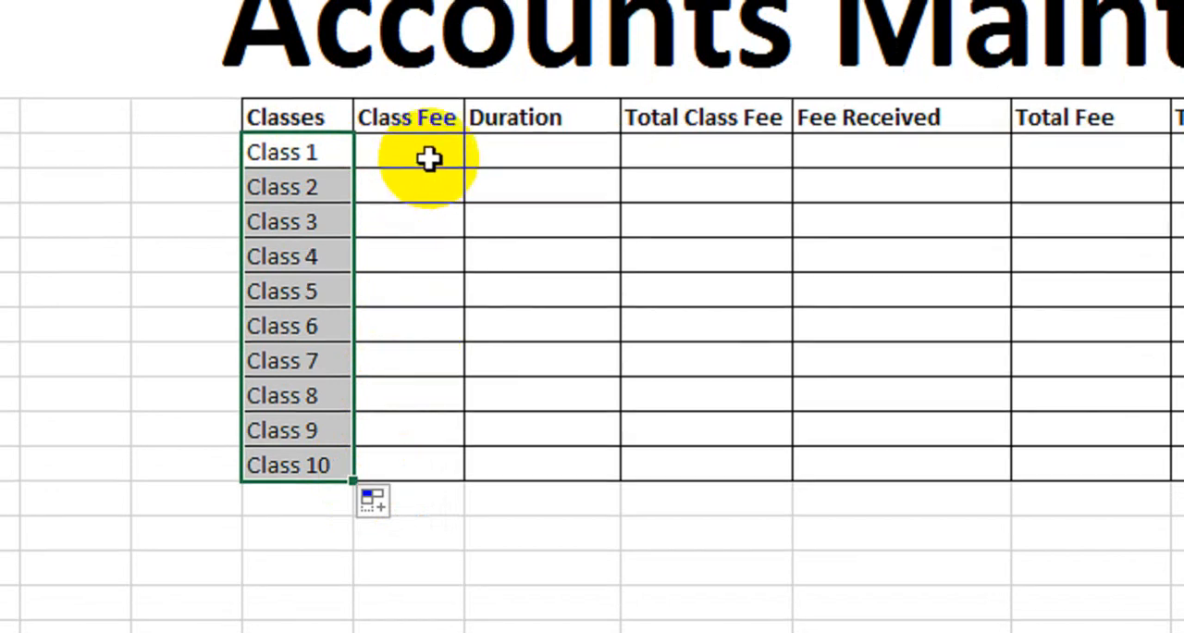
# - Enter class fees of 3000, 3500, 4000, 5000 and 5500 for Class 1 through Class 5
pyautogui.click(429, 154)
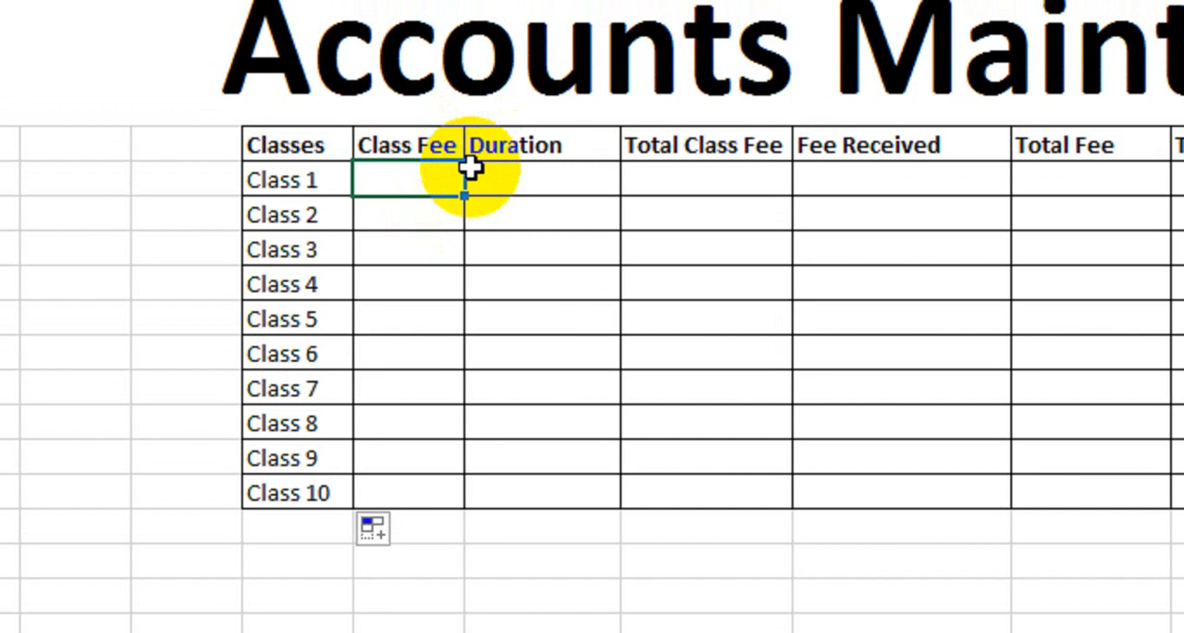
pyautogui.write('3000')
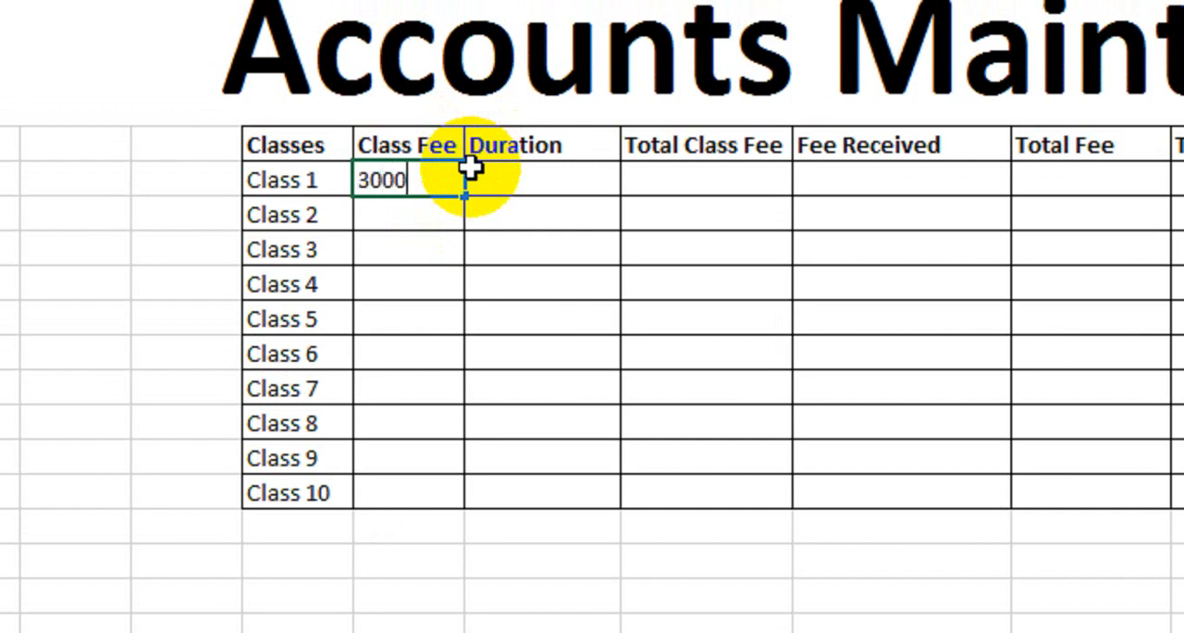
pyautogui.press('Return')
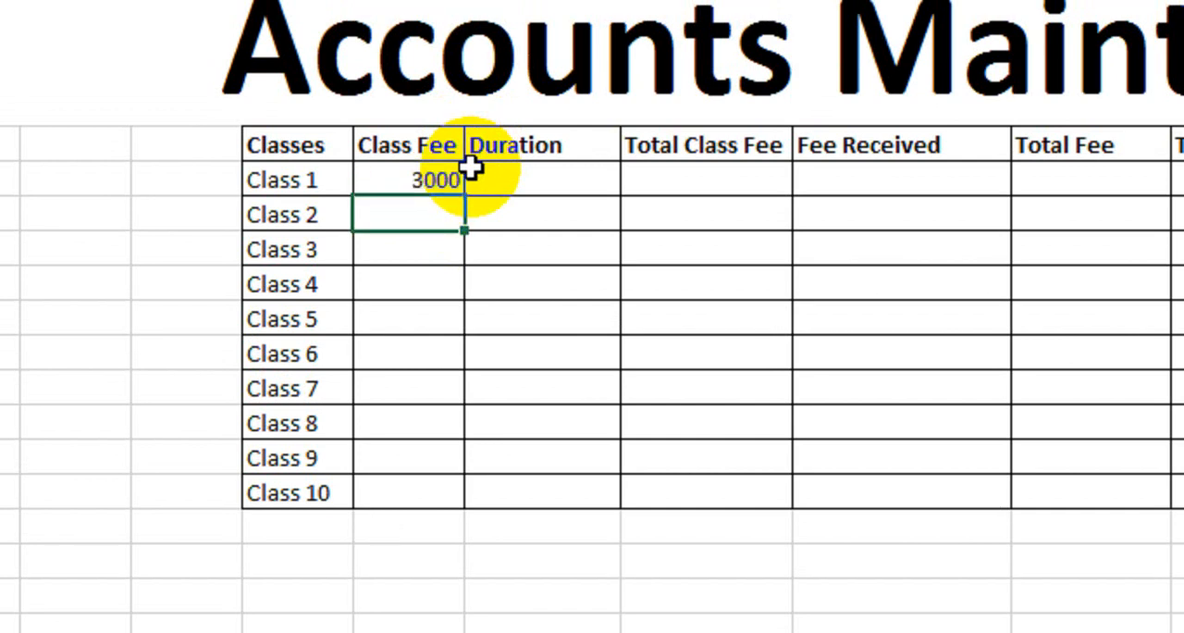
pyautogui.write('3500')
pyautogui.press('Return')
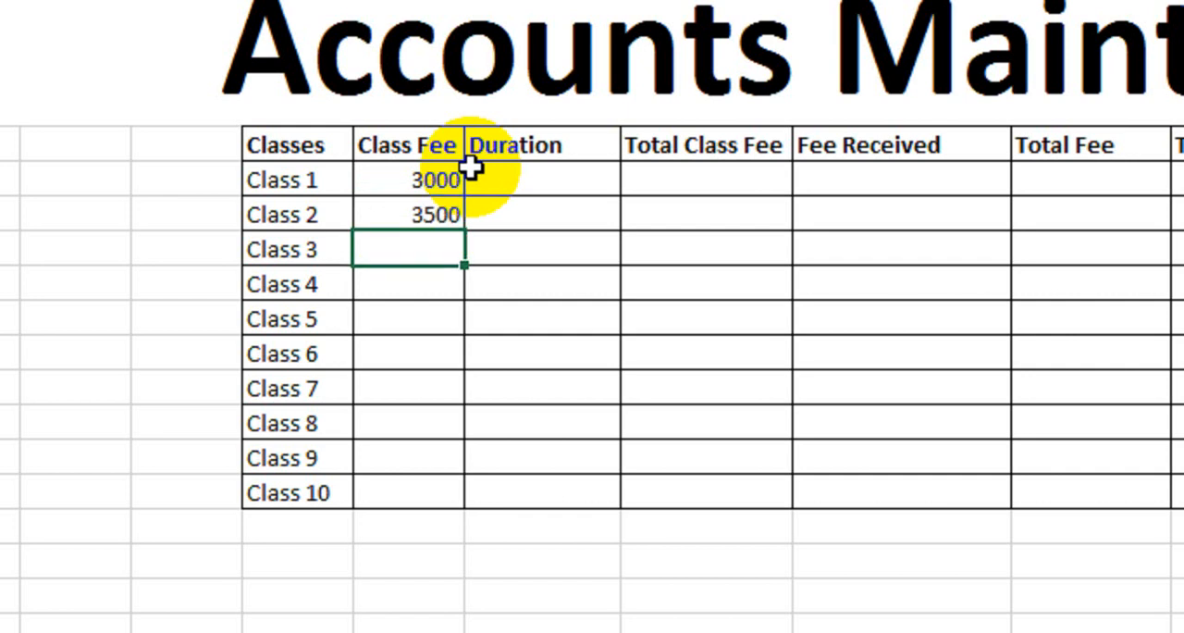
pyautogui.write('4000')
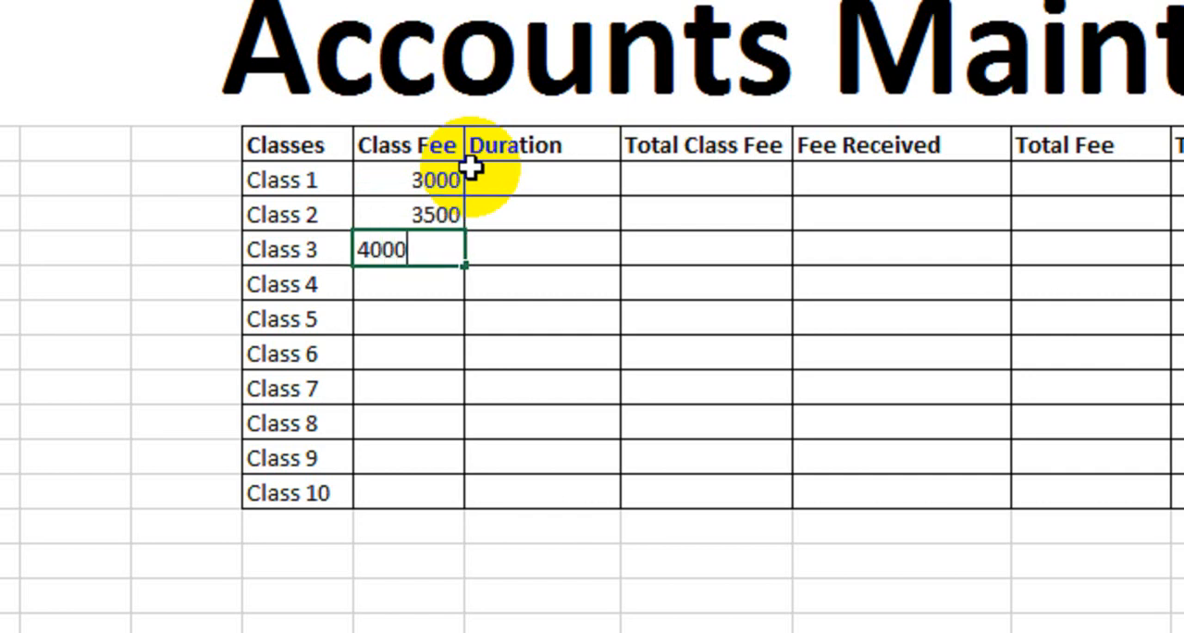
pyautogui.press('Return')
pyautogui.write('5000')
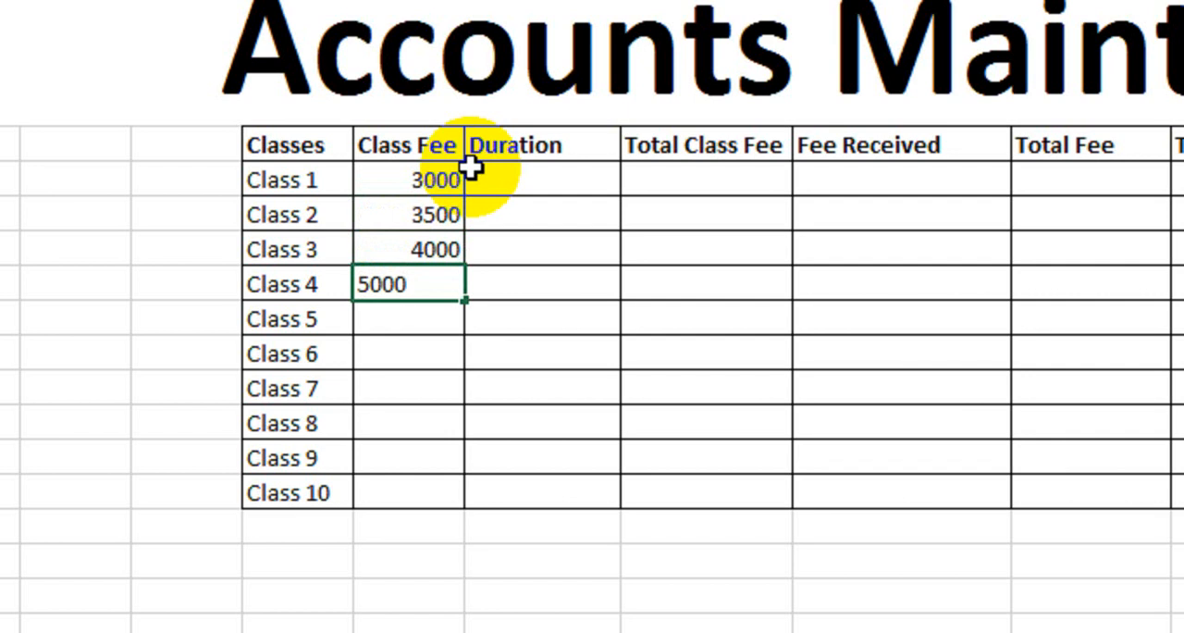
pyautogui.press('Return')
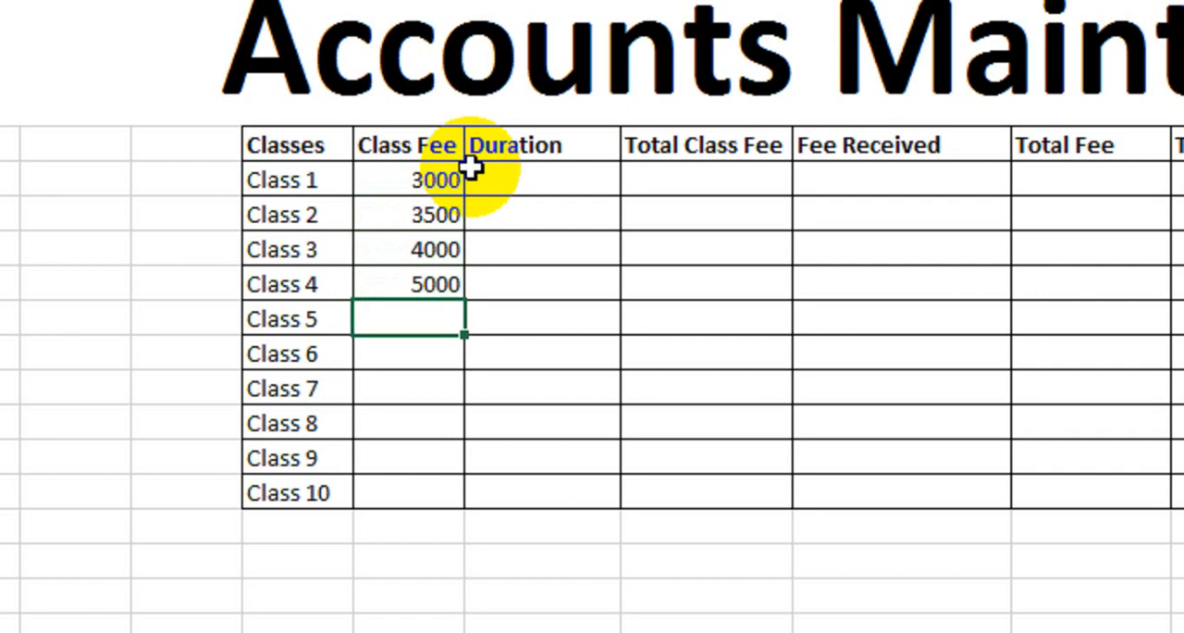
pyautogui.write('5500')
pyautogui.press('Return')
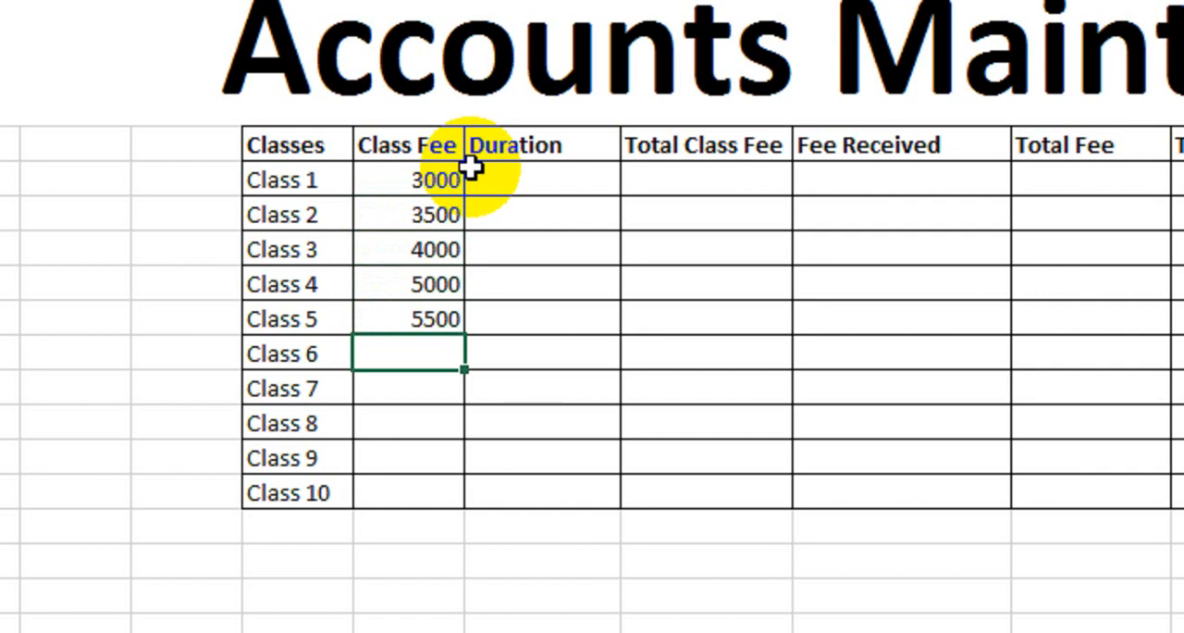
pyautogui.moveTo(433, 247); pyautogui.dragTo(425, 433)
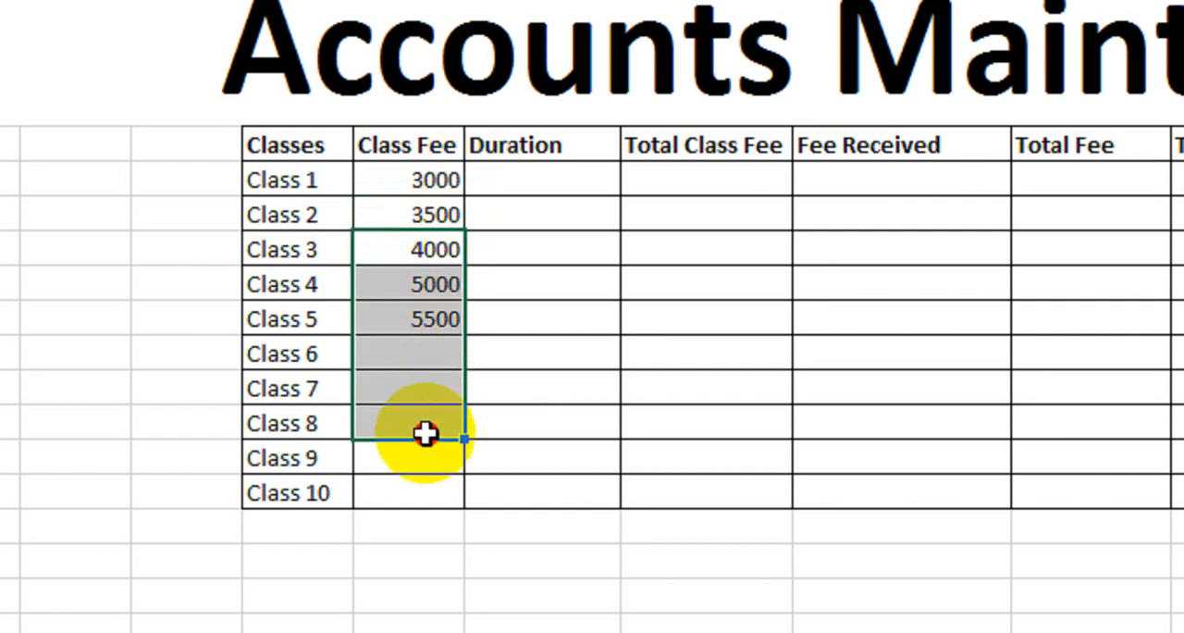
# - Enter a duration of 12 for Class 1 and copy it down to Class 10
pyautogui.click(541, 180)
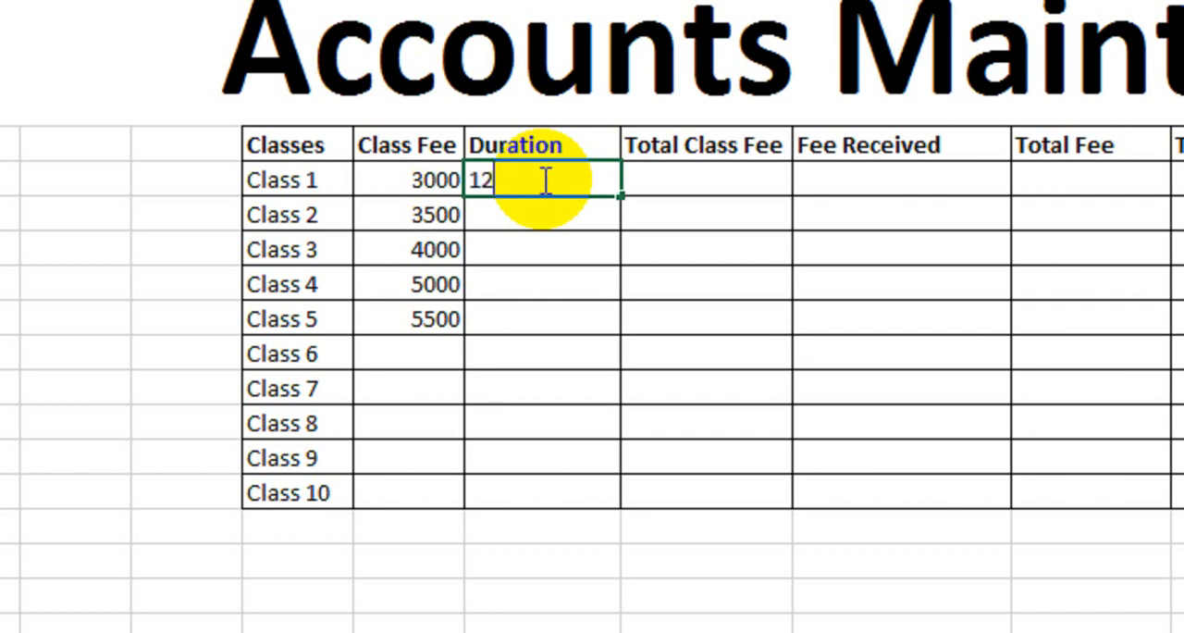
pyautogui.press('Return')
pyautogui.click(504, 155)
pyautogui.click(595, 180)
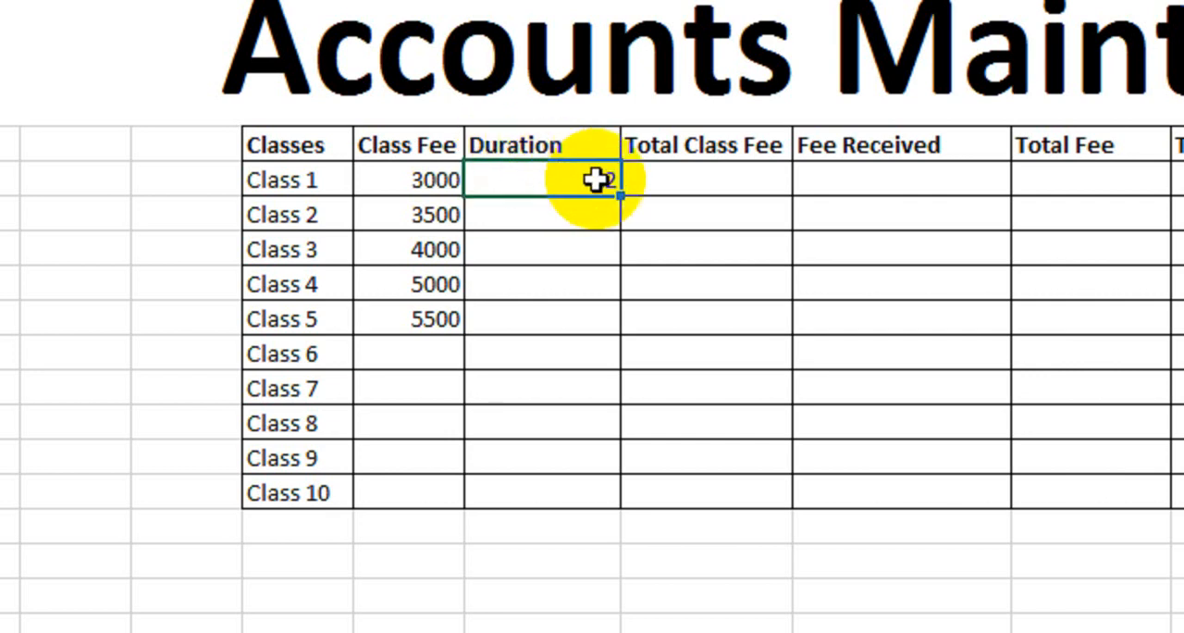
pyautogui.moveTo(621, 194); pyautogui.dragTo(599, 480)
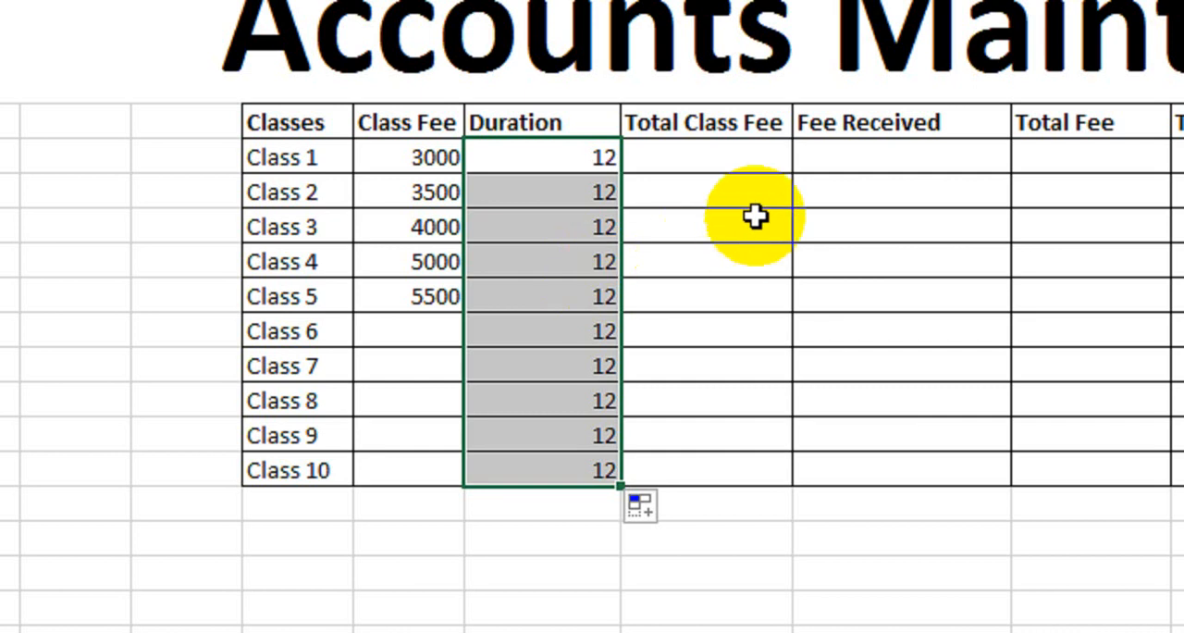
# - Calculate Total Class Fee for Class 1 by multiplying its Class Fee by Duration, and fill the formula down to Class 10
pyautogui.click(732, 167)
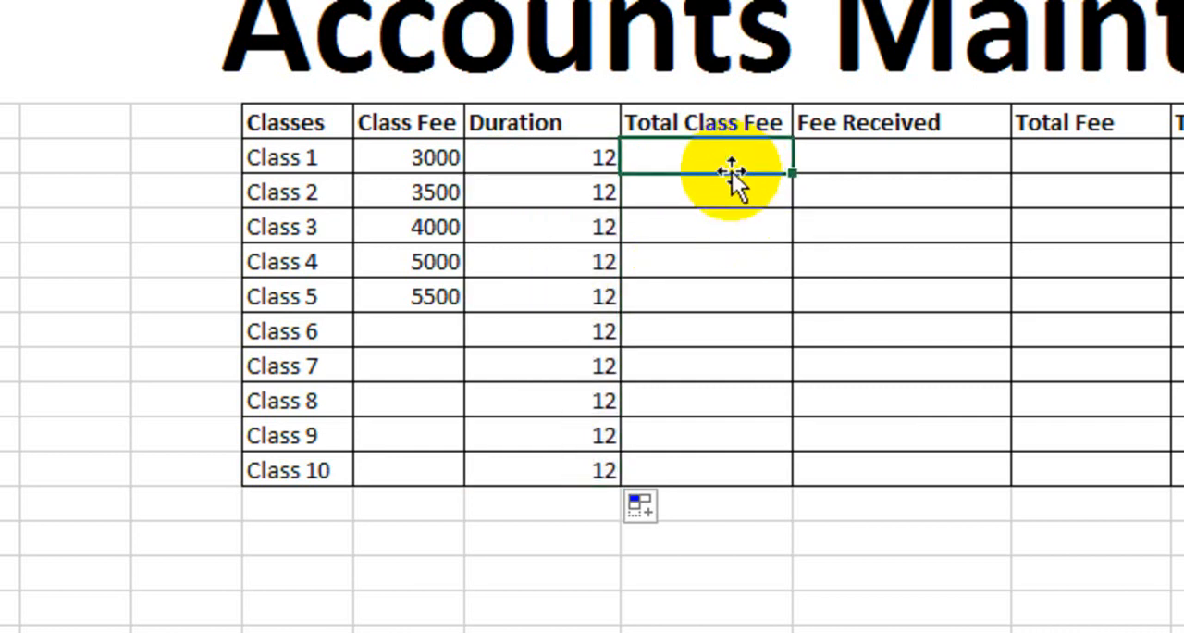
pyautogui.write('=')
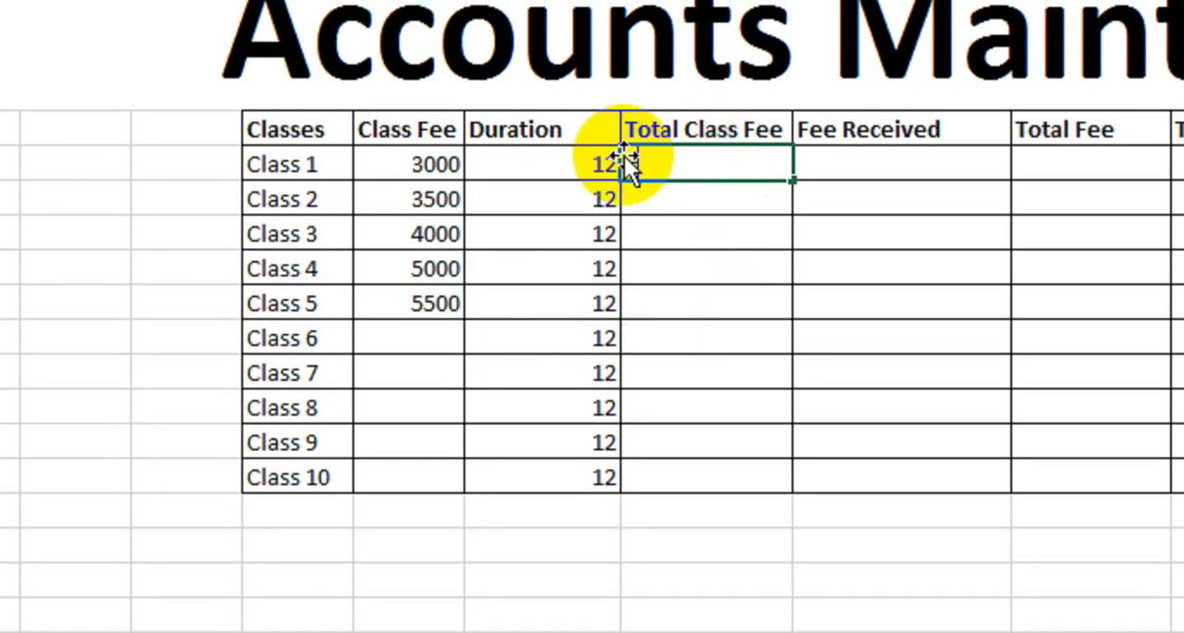
pyautogui.click(423, 162)
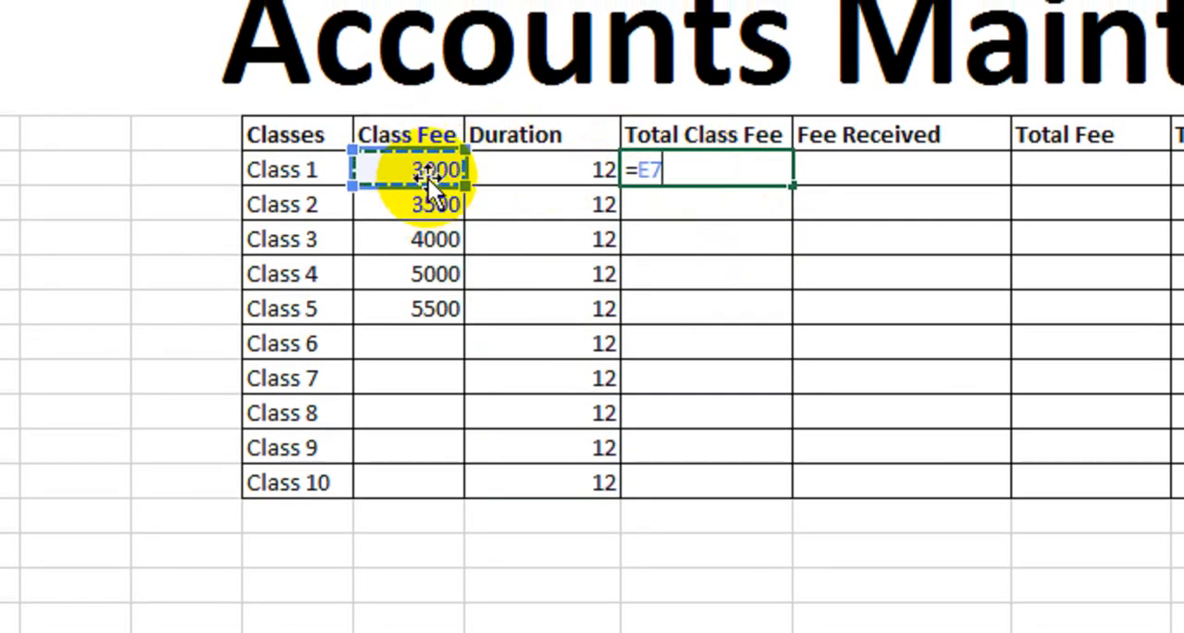
pyautogui.write('*')
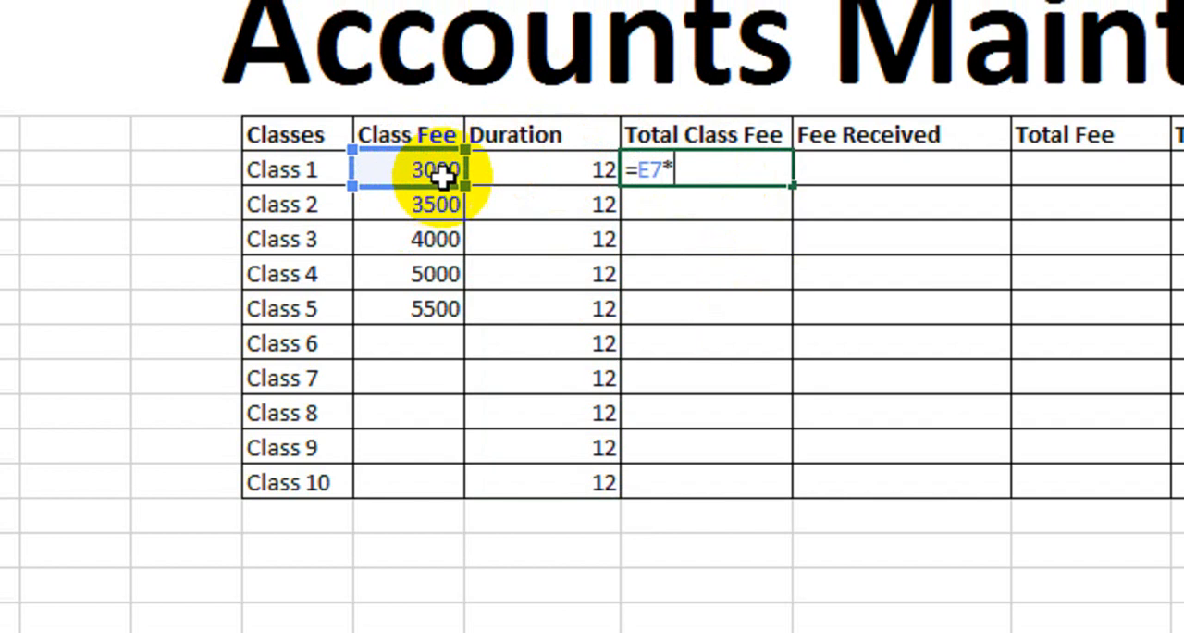
pyautogui.click(496, 168)
pyautogui.press('Return')
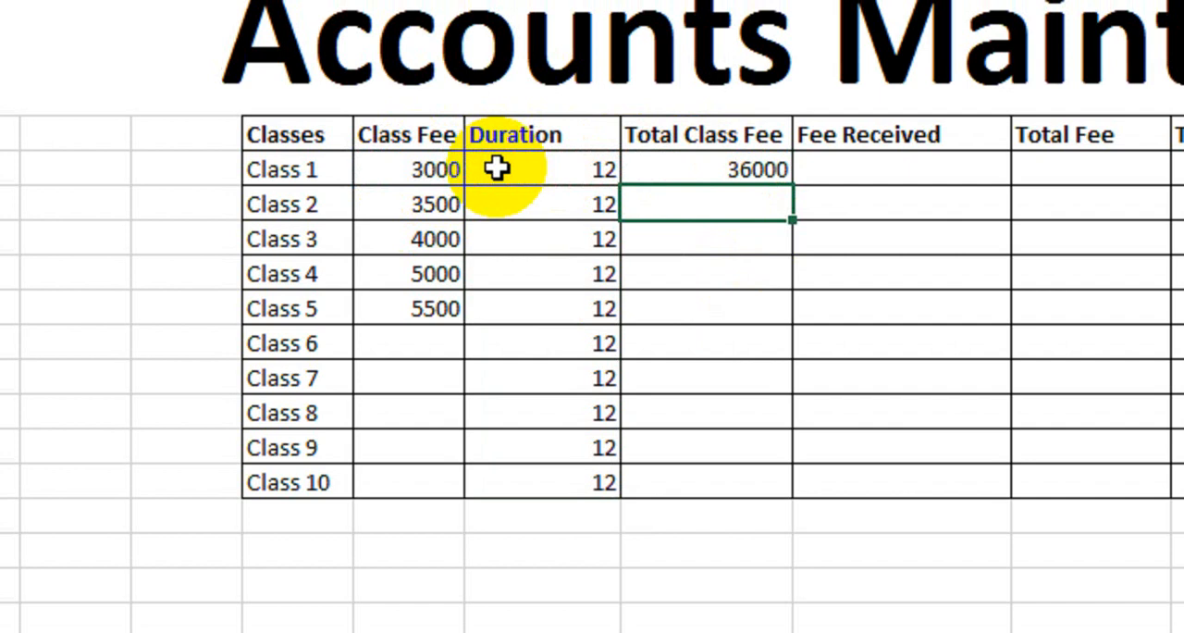
pyautogui.click(674, 172)
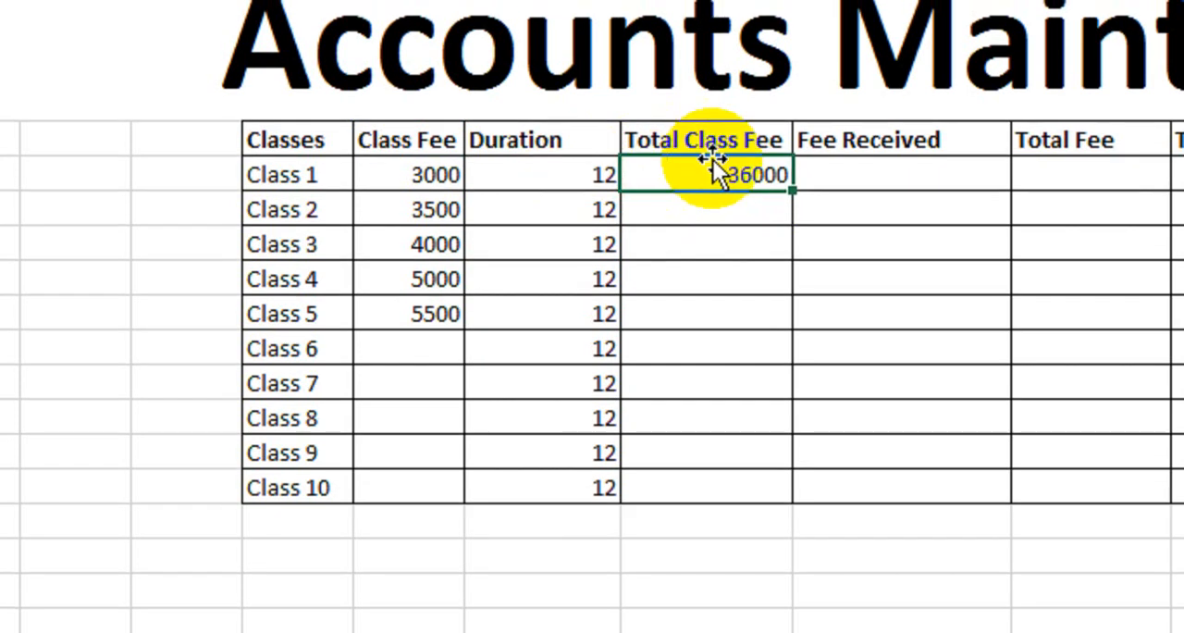
pyautogui.moveTo(792, 186); pyautogui.dragTo(781, 485)
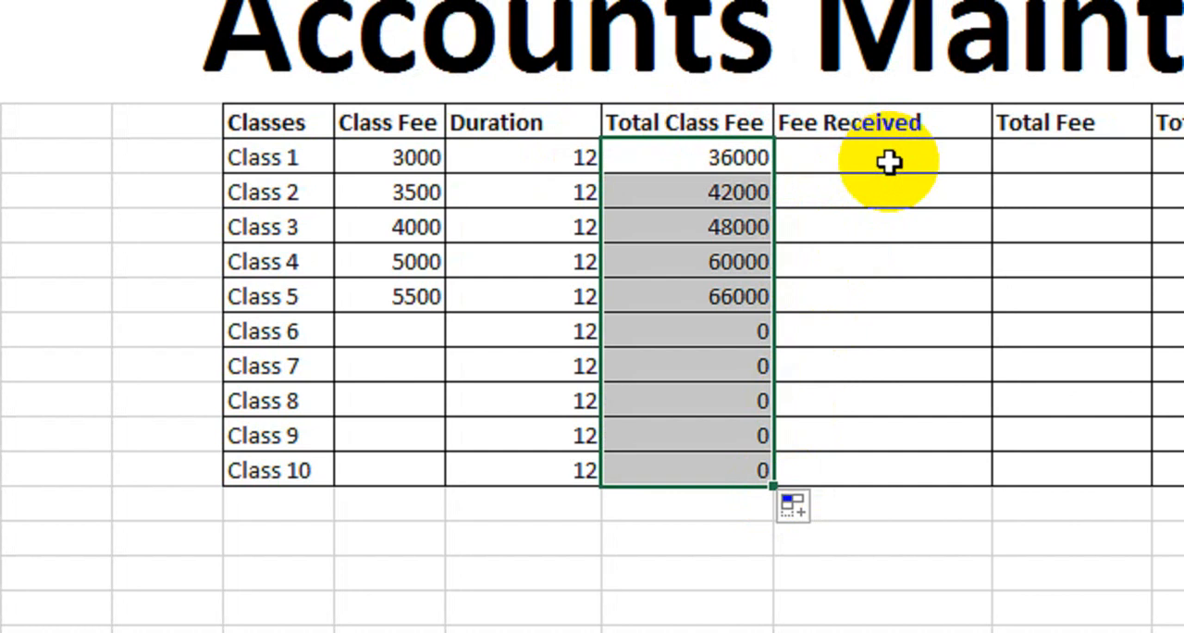
# - Calculate the Total Fee for Class 1 with the formula =G7*12
pyautogui.moveTo(883, 162); pyautogui.dragTo(880, 468)
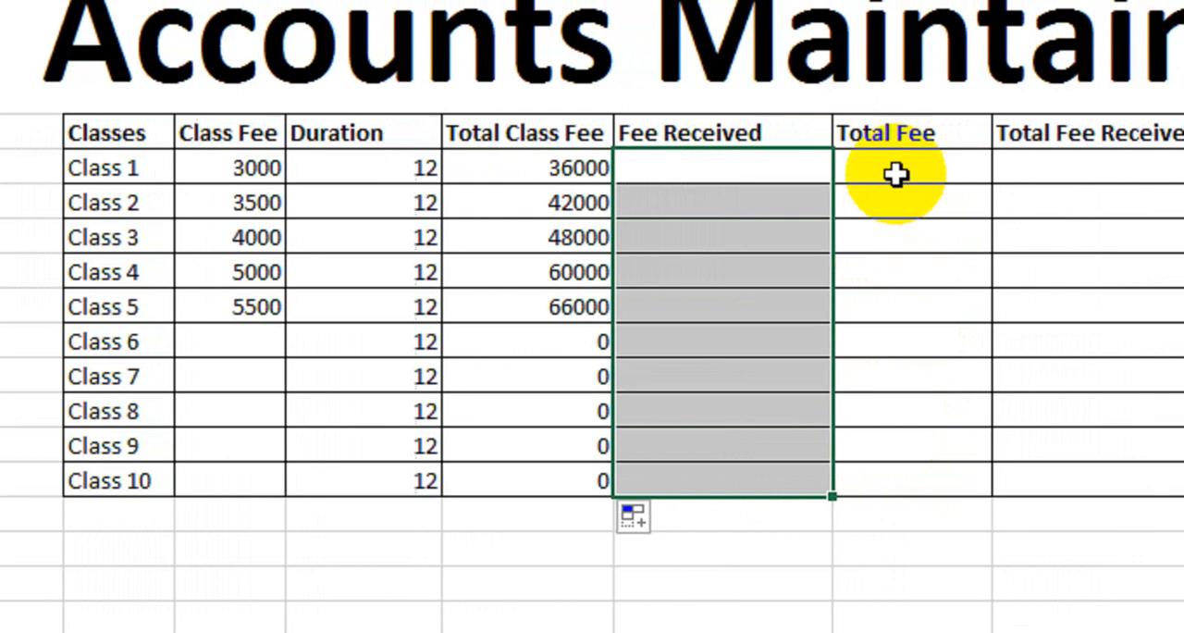
pyautogui.click(888, 174)
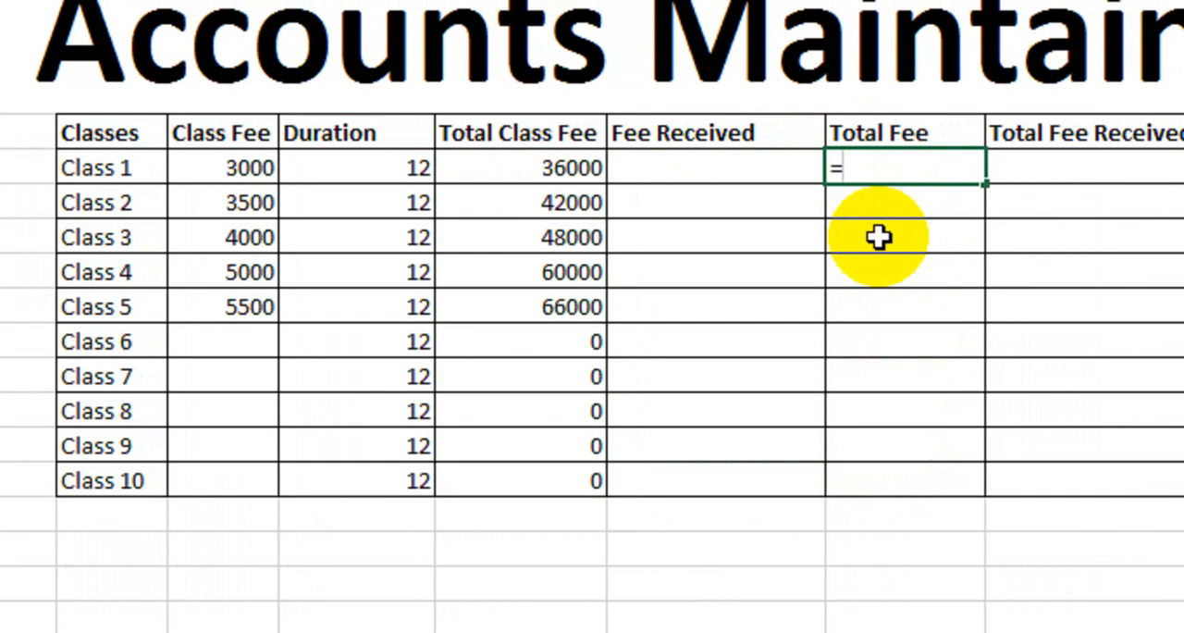
pyautogui.click(539, 166)
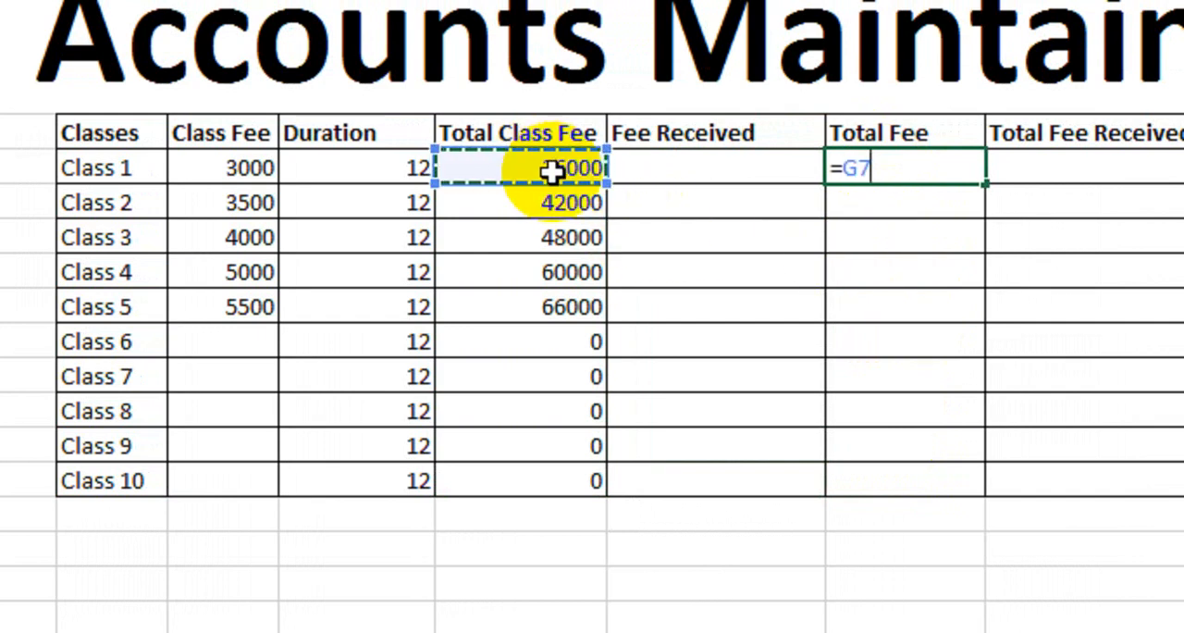
pyautogui.write('*')
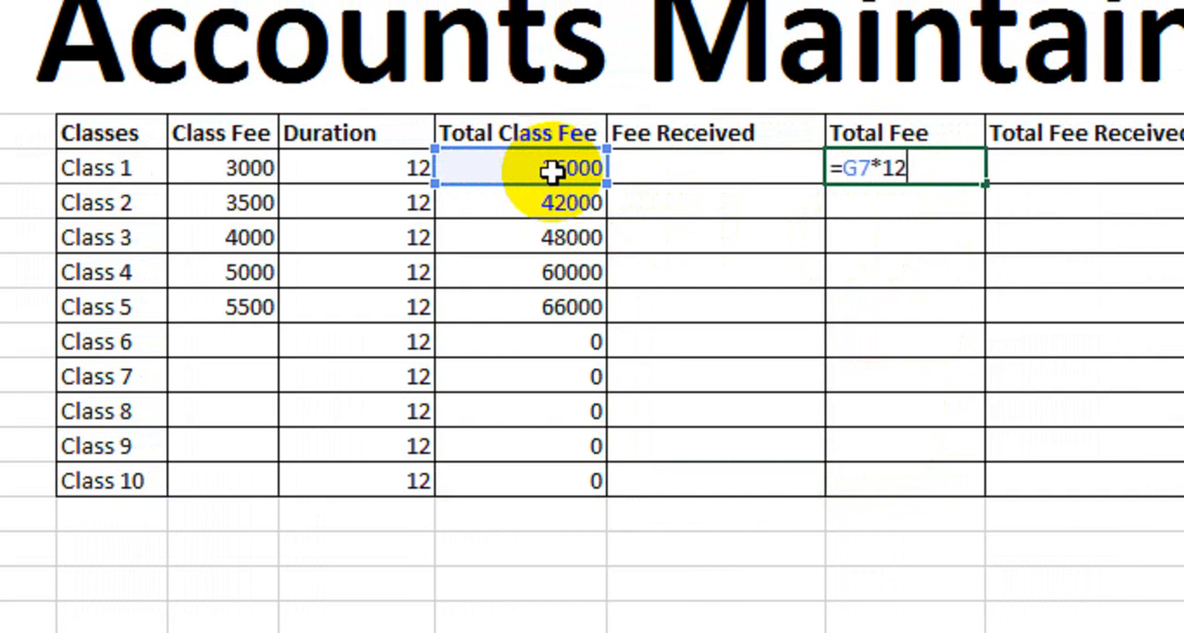
pyautogui.write('12')
pyautogui.press('Return')
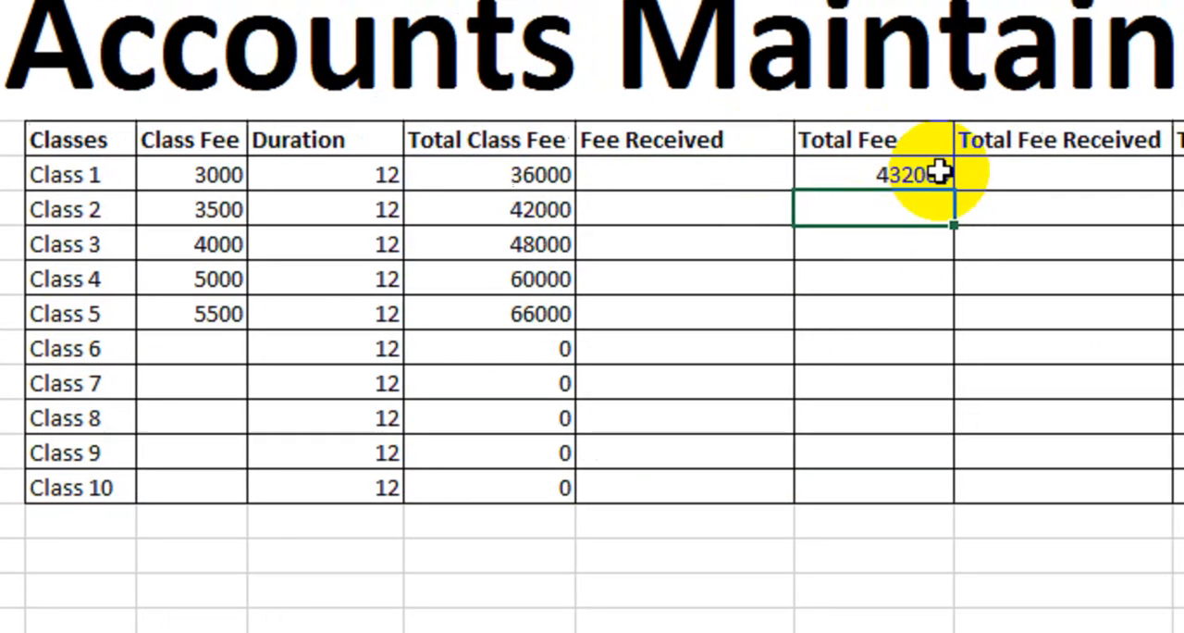
pyautogui.click(963, 172)
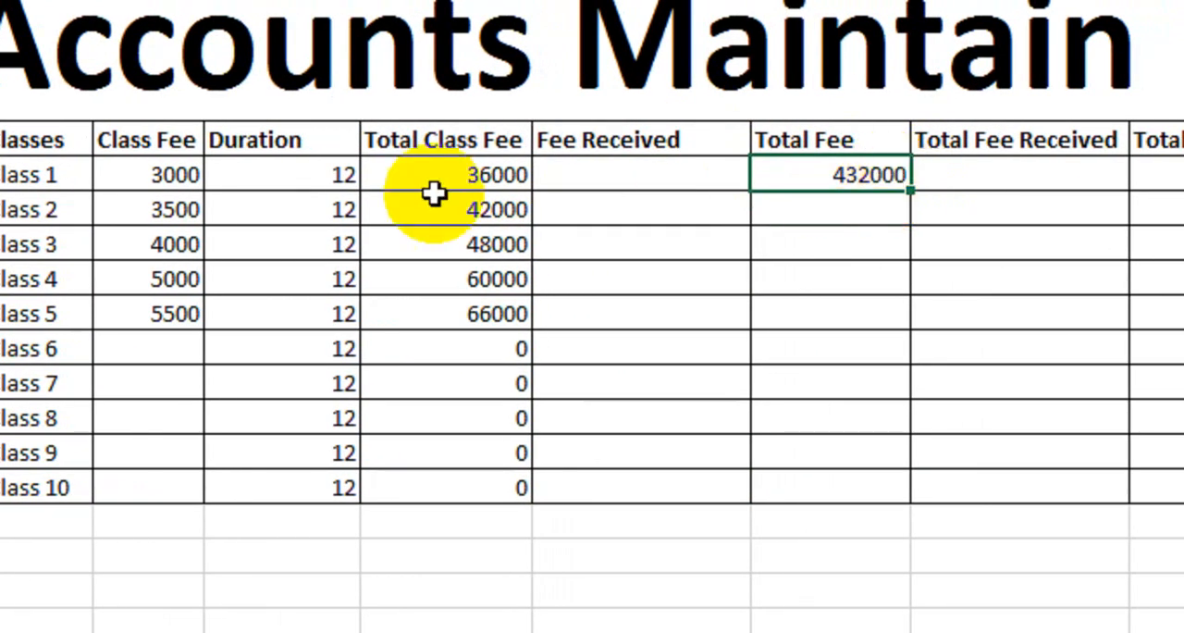
# - Fill the Total Fee formula for Class 1 down the column to Class 10
pyautogui.click(435, 178)
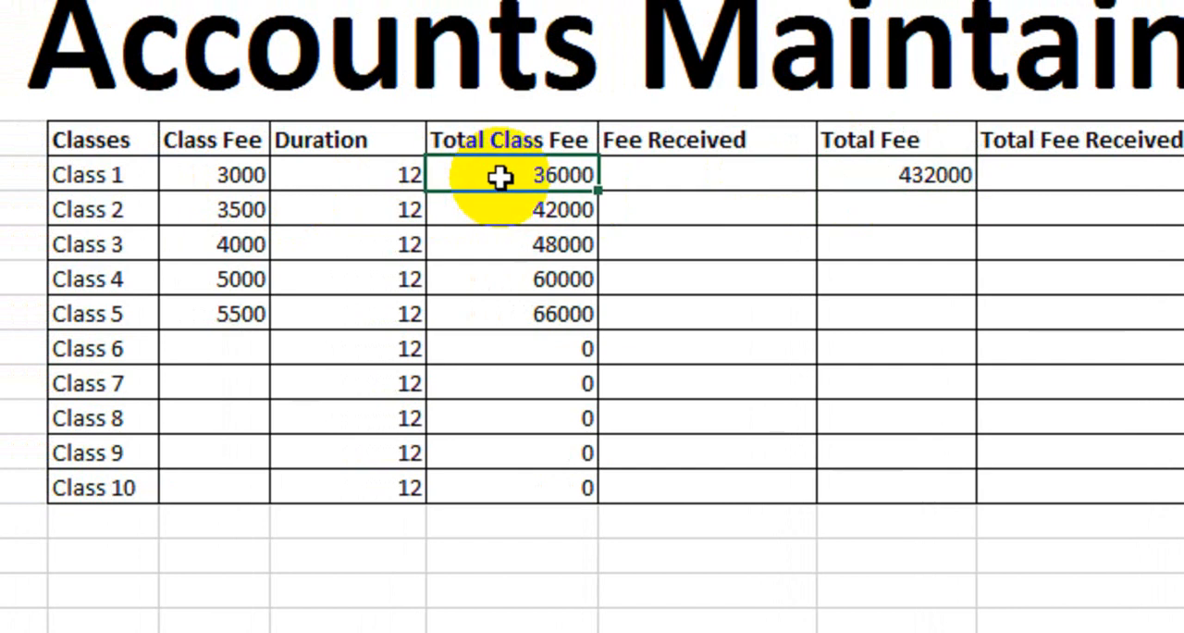
pyautogui.click(870, 177)
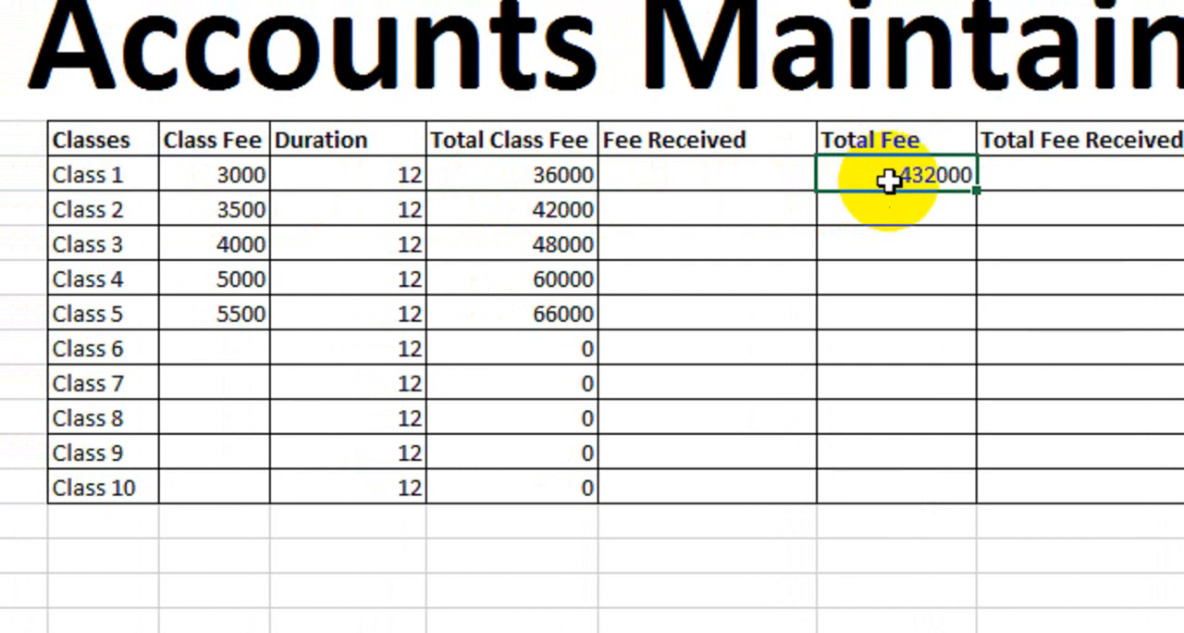
pyautogui.moveTo(976, 190); pyautogui.dragTo(966, 280)
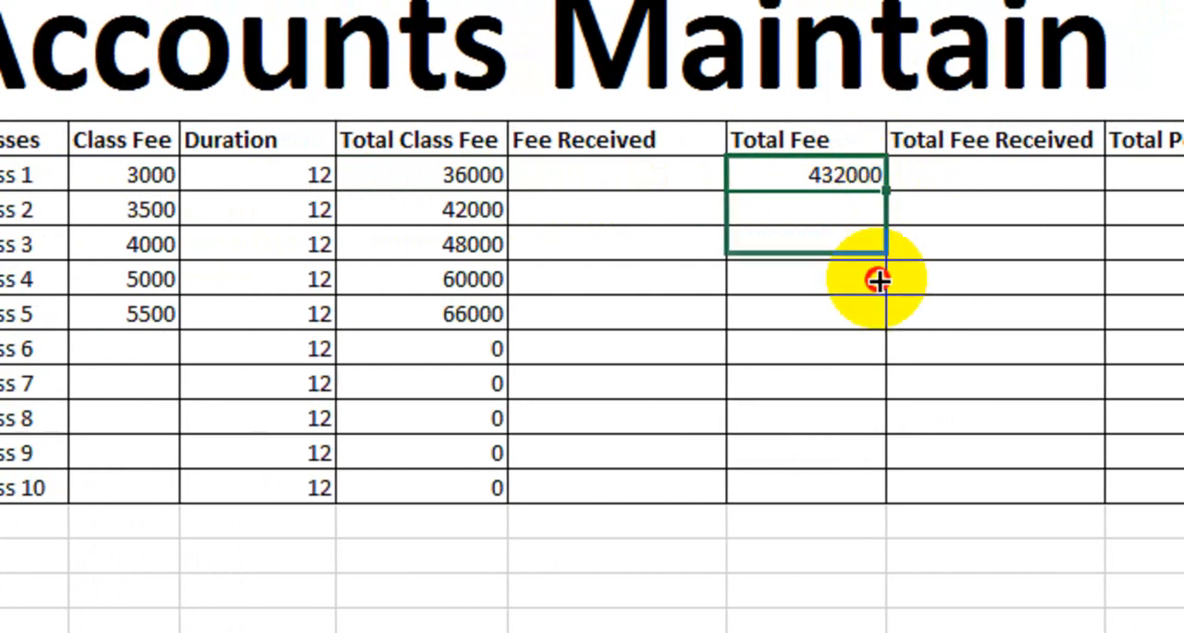
pyautogui.moveTo(878, 281); pyautogui.dragTo(877, 504)
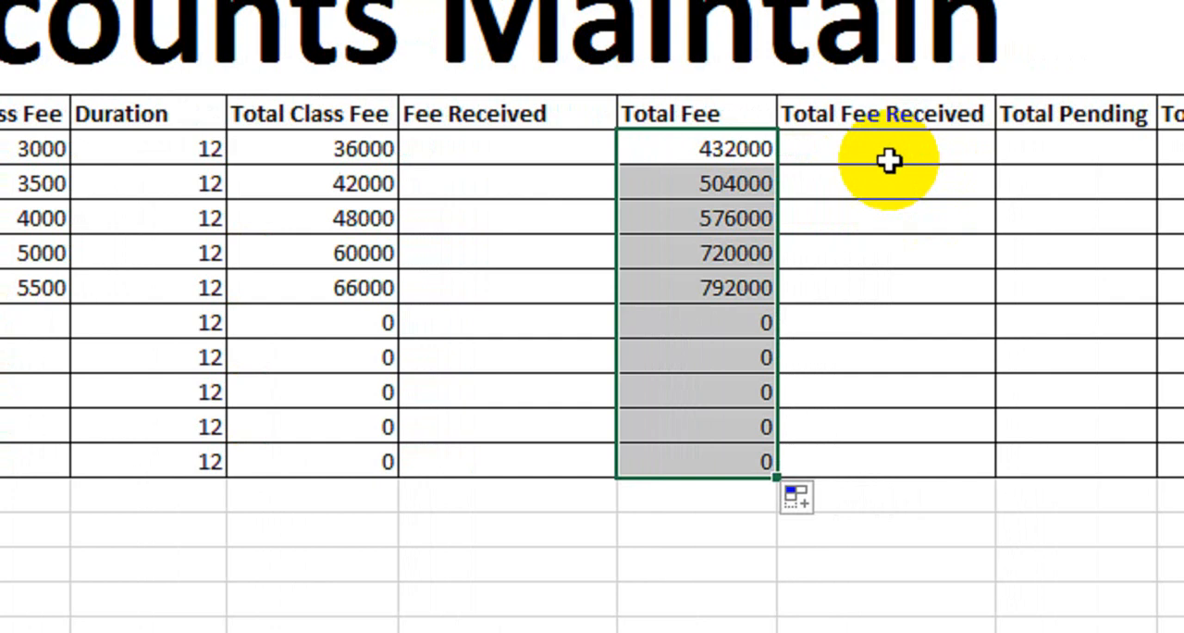
# - Review the Accounts table's fee, duration and total columns along with Total Fee Received, Total Pending and Total Amount
pyautogui.click(890, 153)
pyautogui.click(1103, 149)
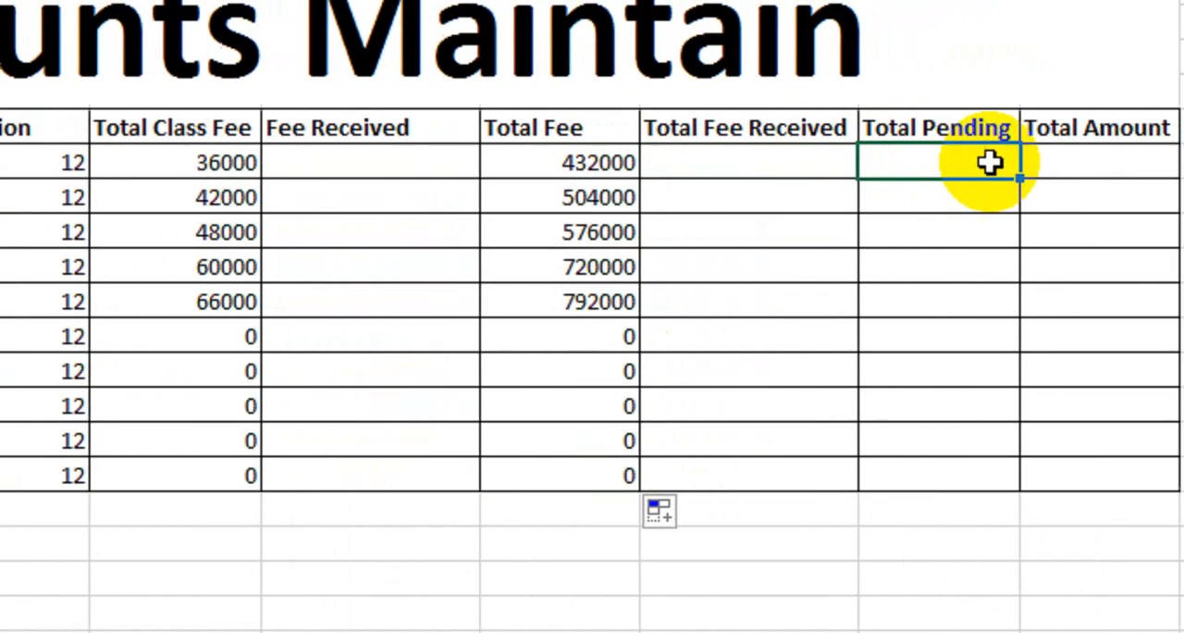
pyautogui.click(1176, 149)
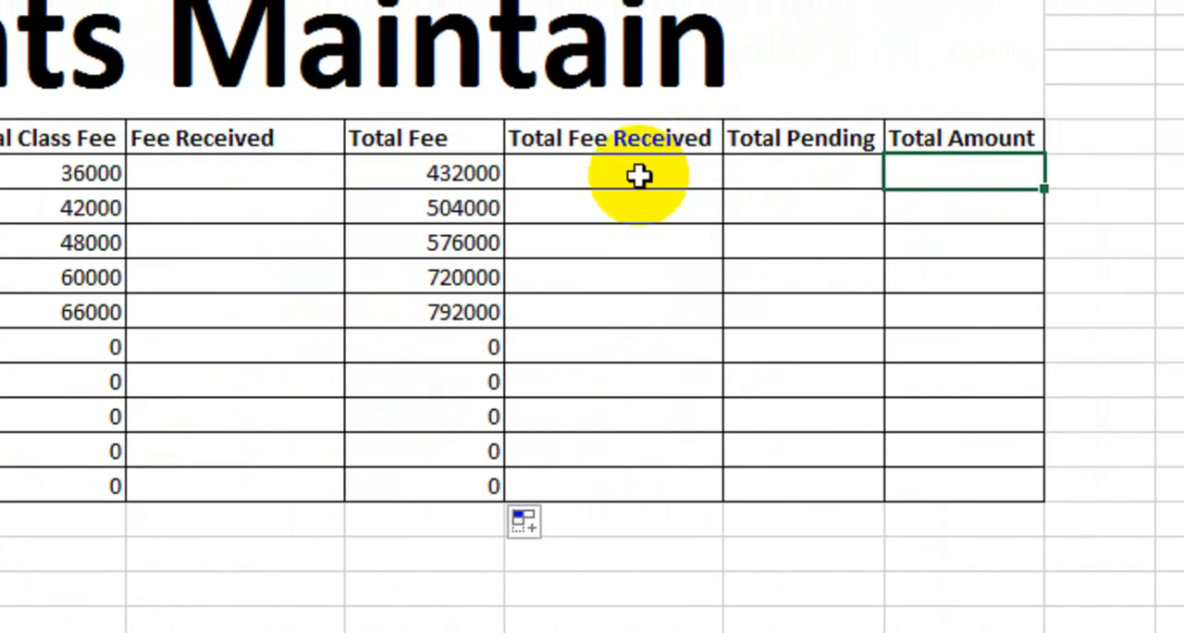
pyautogui.click(686, 165)
pyautogui.moveTo(666, 176); pyautogui.dragTo(964, 463)
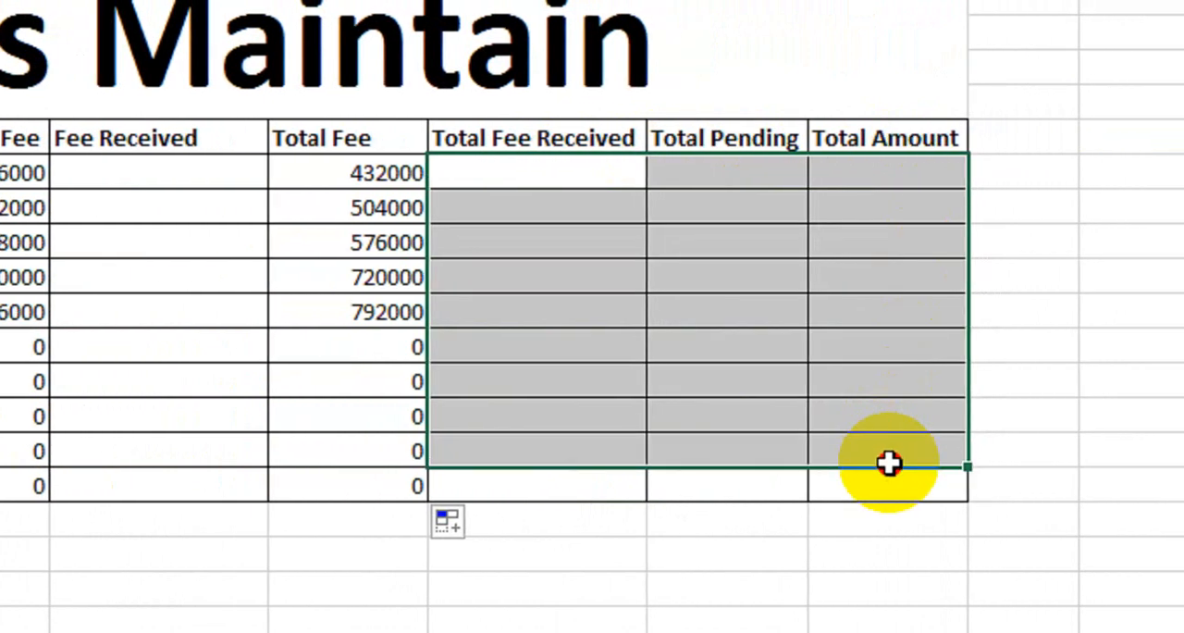
pyautogui.click(576, 172)
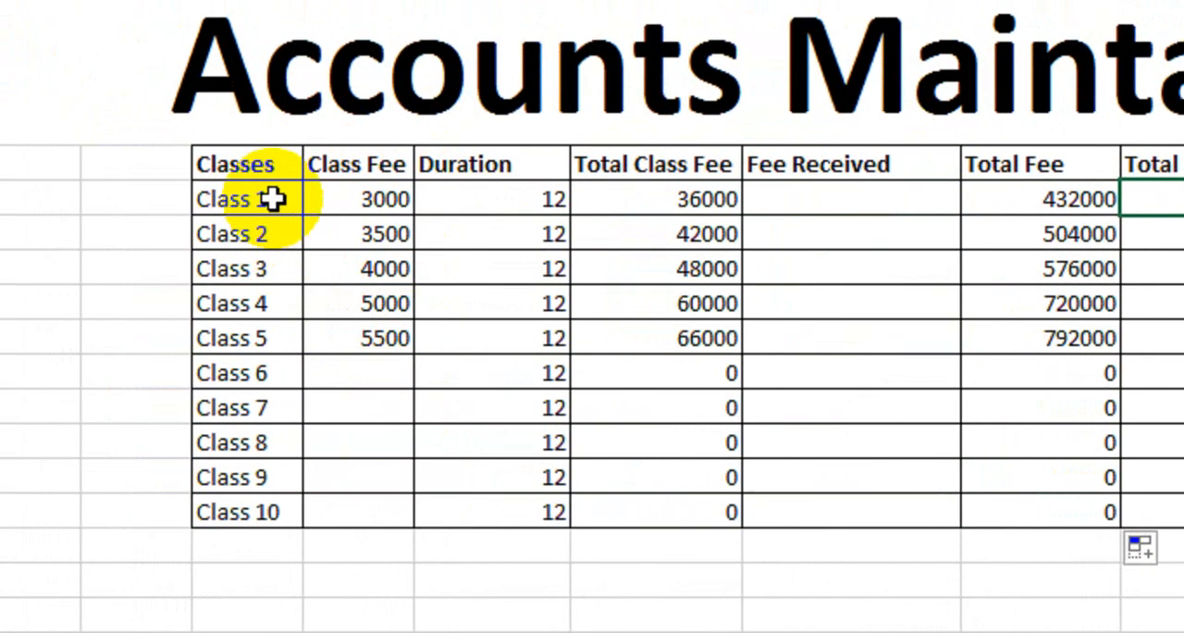
pyautogui.moveTo(274, 198); pyautogui.dragTo(258, 448)
pyautogui.moveTo(361, 198); pyautogui.dragTo(381, 338)
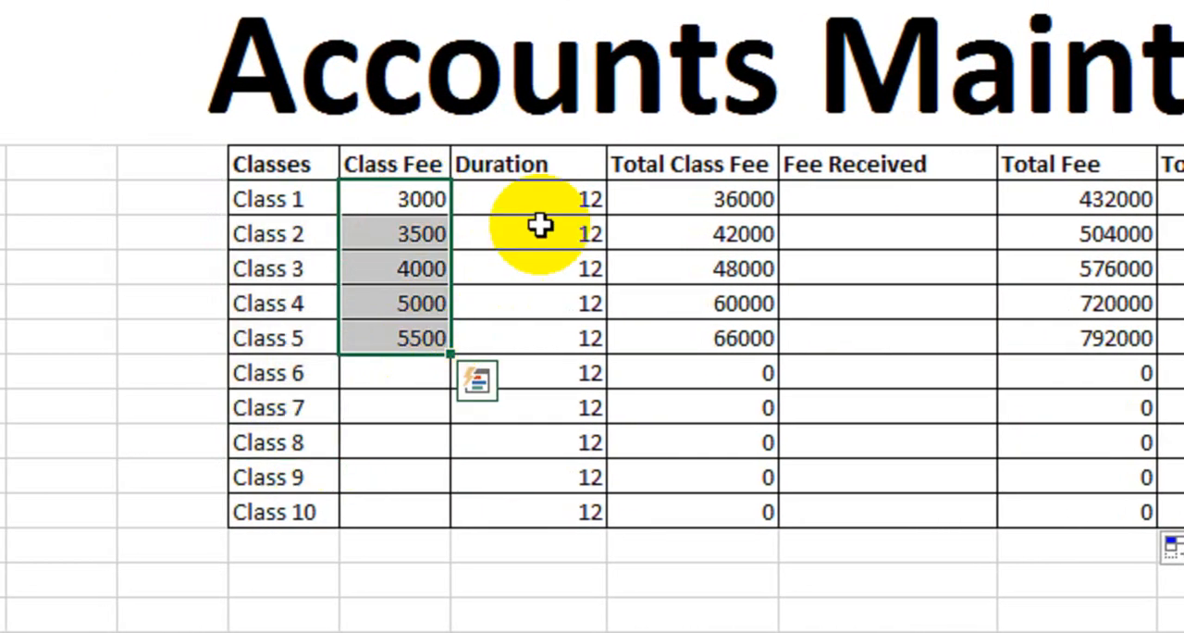
pyautogui.moveTo(539, 198); pyautogui.dragTo(568, 339)
pyautogui.moveTo(712, 233); pyautogui.dragTo(712, 373)
pyautogui.moveTo(1076, 233); pyautogui.dragTo(1087, 360)
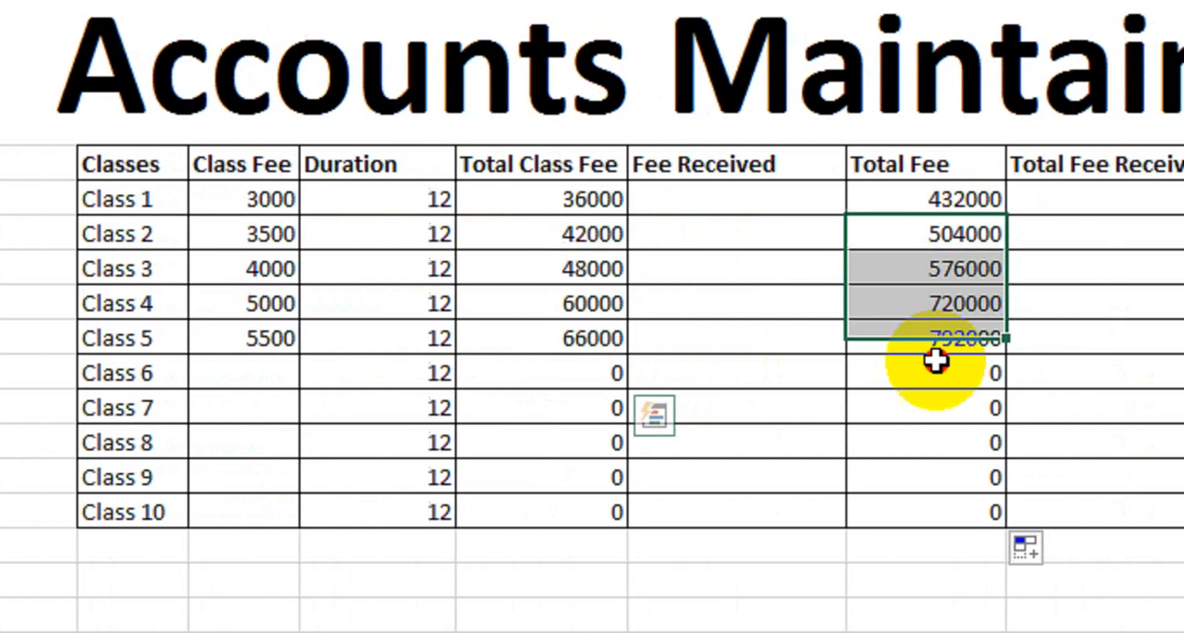
pyautogui.moveTo(936, 361); pyautogui.dragTo(942, 381)
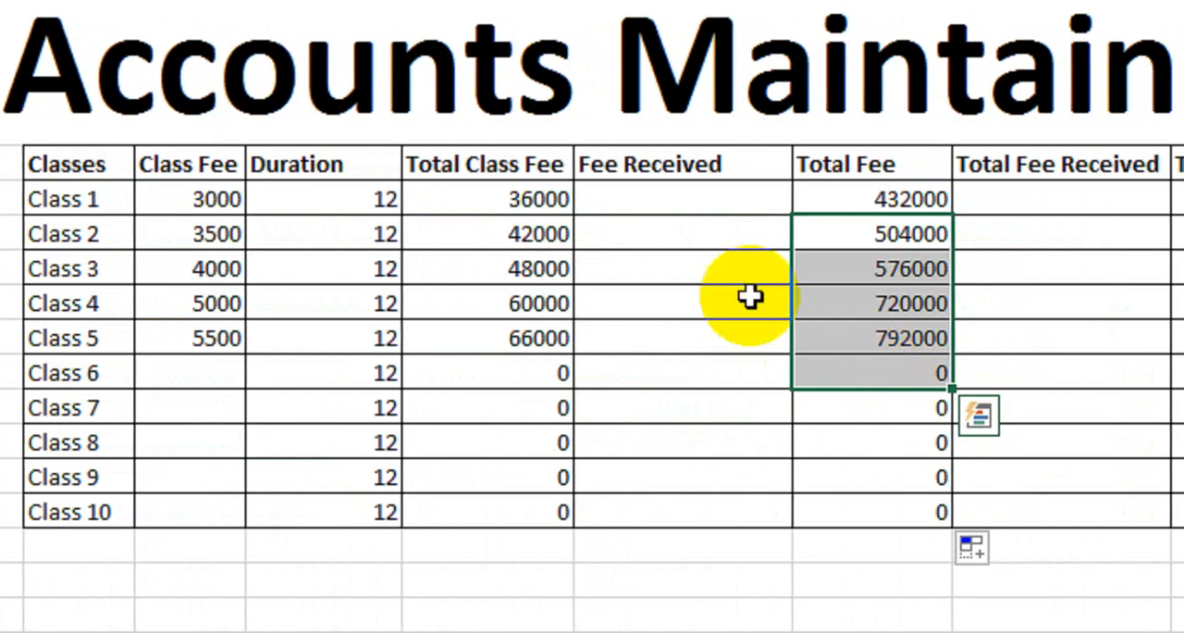
pyautogui.moveTo(539, 199); pyautogui.dragTo(511, 304)
pyautogui.moveTo(875, 233); pyautogui.dragTo(888, 331)
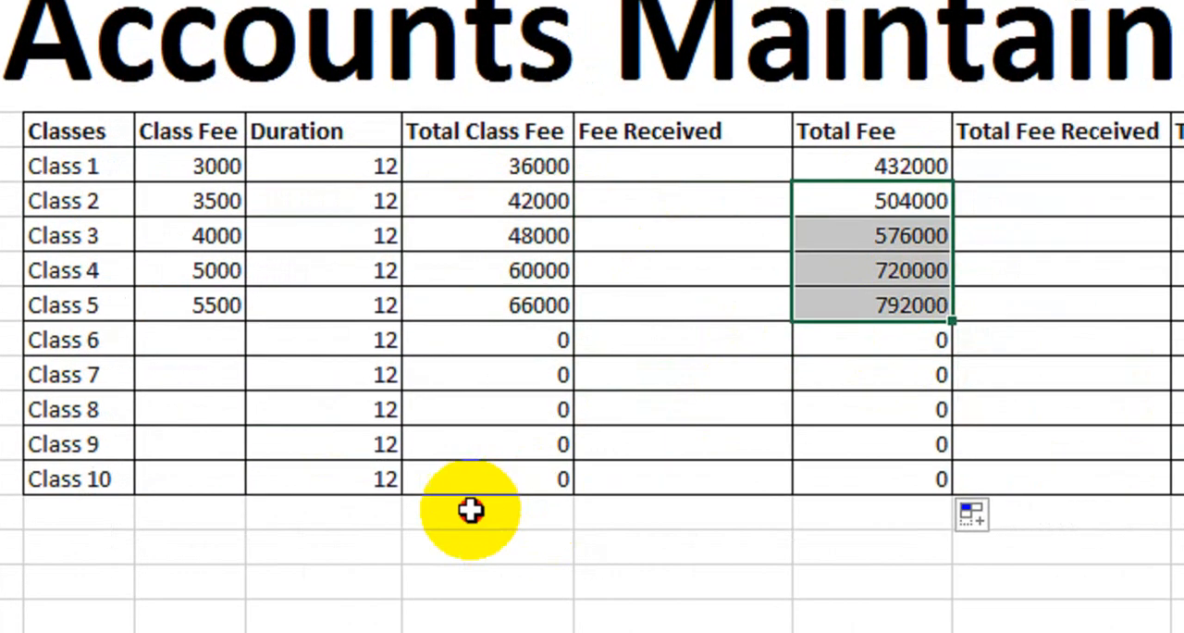
pyautogui.click(469, 543)
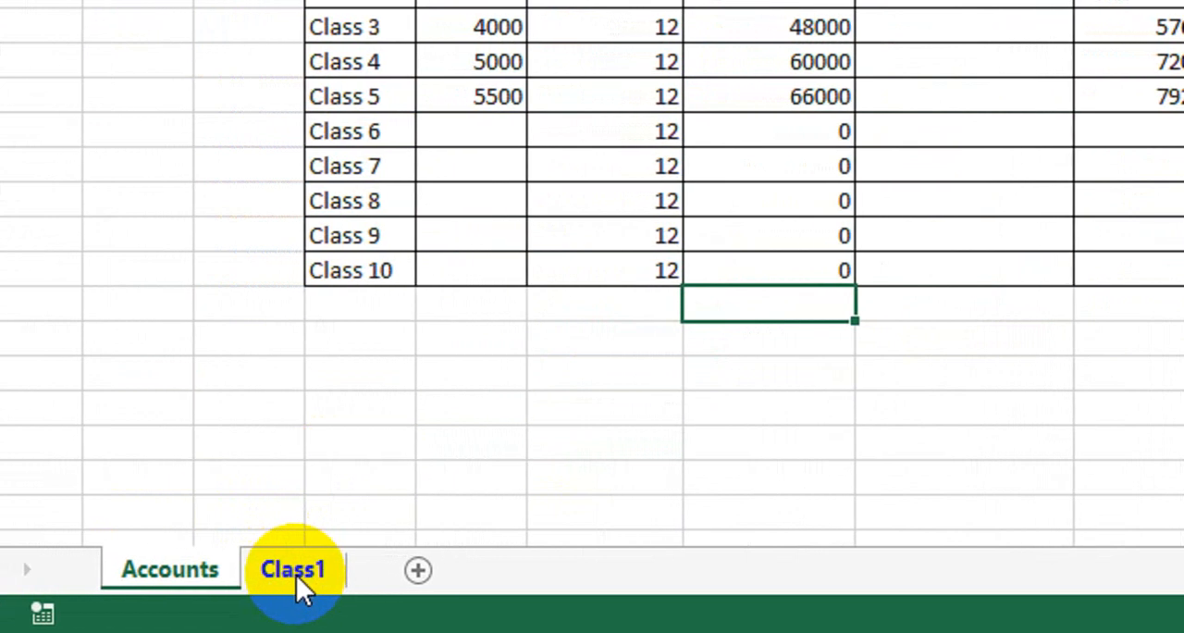
# - Open the Class1 sheet and examine its serial numbers, student names, Received 1 to Received 12, Total Payment and Pending Fee columns
pyautogui.click(296, 575)
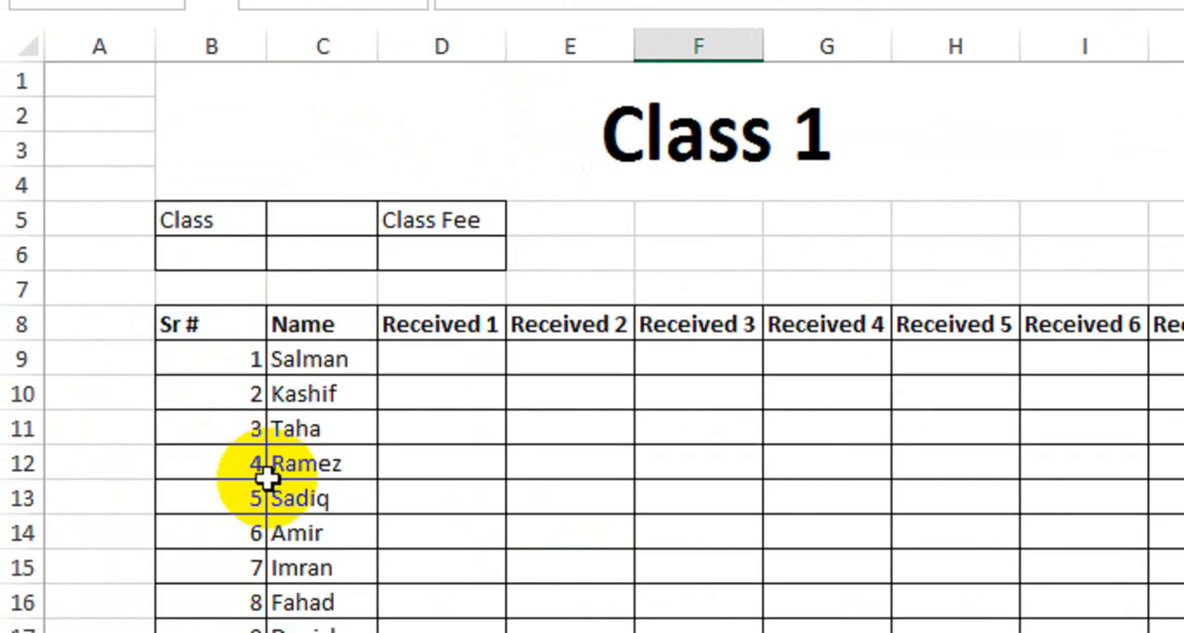
pyautogui.moveTo(217, 363); pyautogui.dragTo(226, 632)
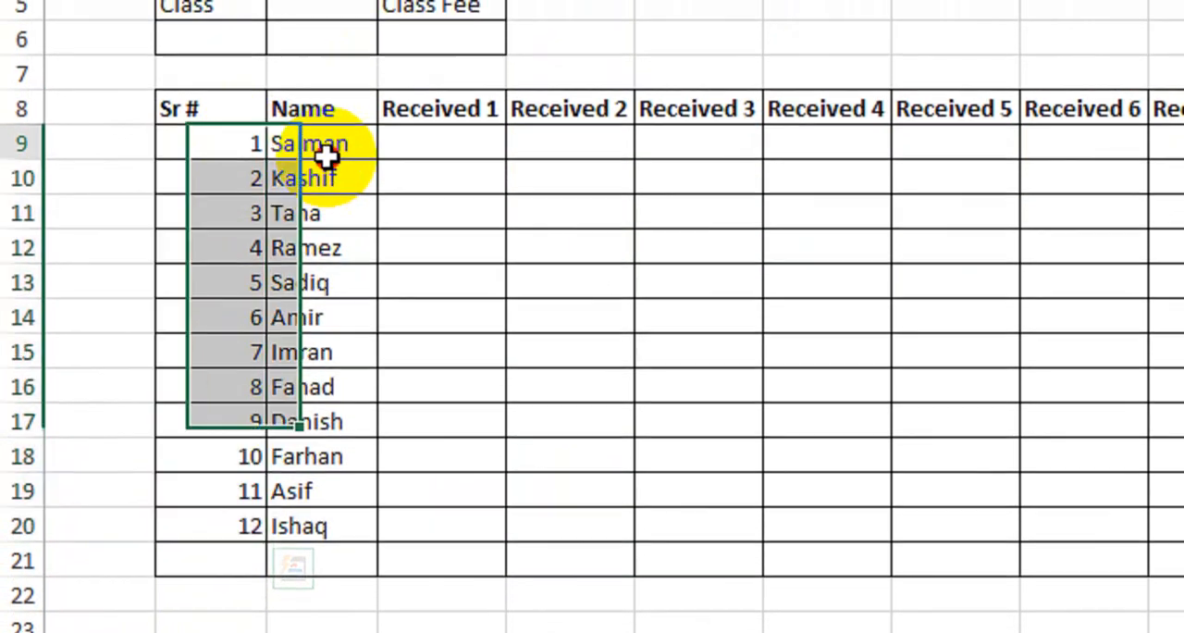
pyautogui.moveTo(325, 145); pyautogui.dragTo(331, 517)
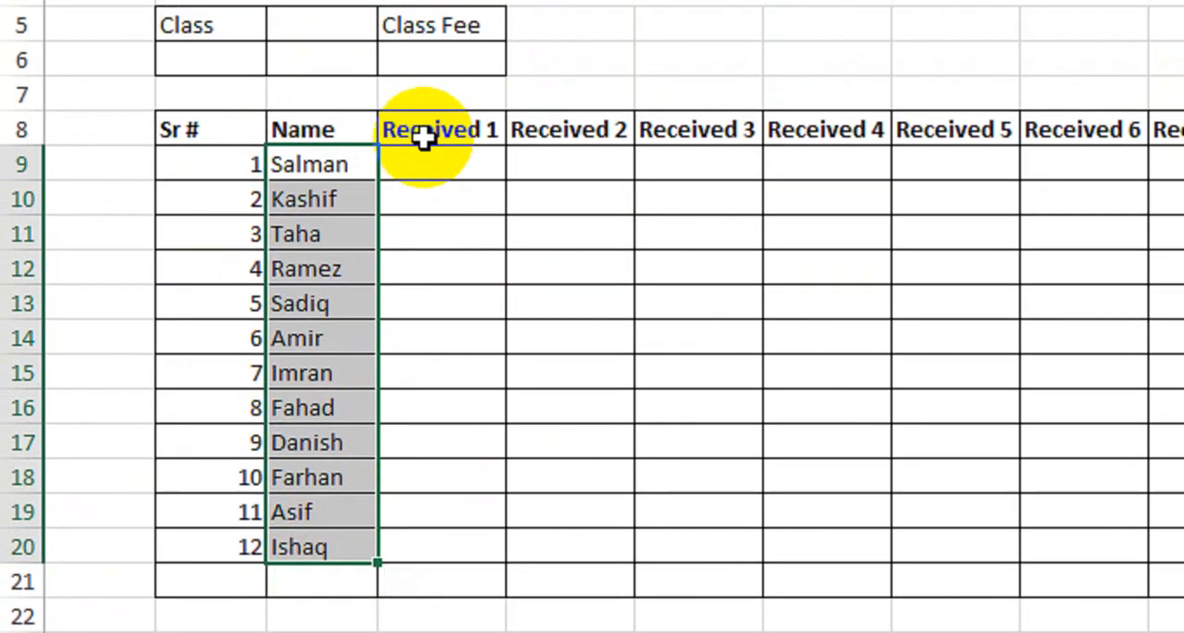
pyautogui.moveTo(431, 74); pyautogui.dragTo(1169, 75)
pyautogui.moveTo(1070, 159); pyautogui.dragTo(909, 159)
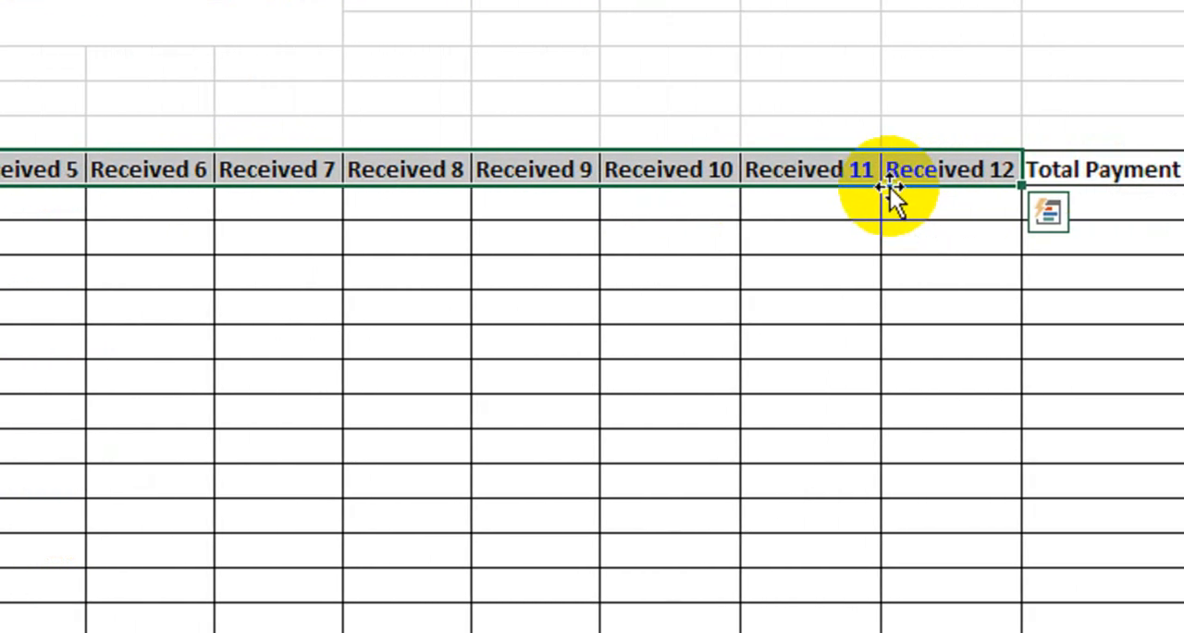
pyautogui.click(1110, 174)
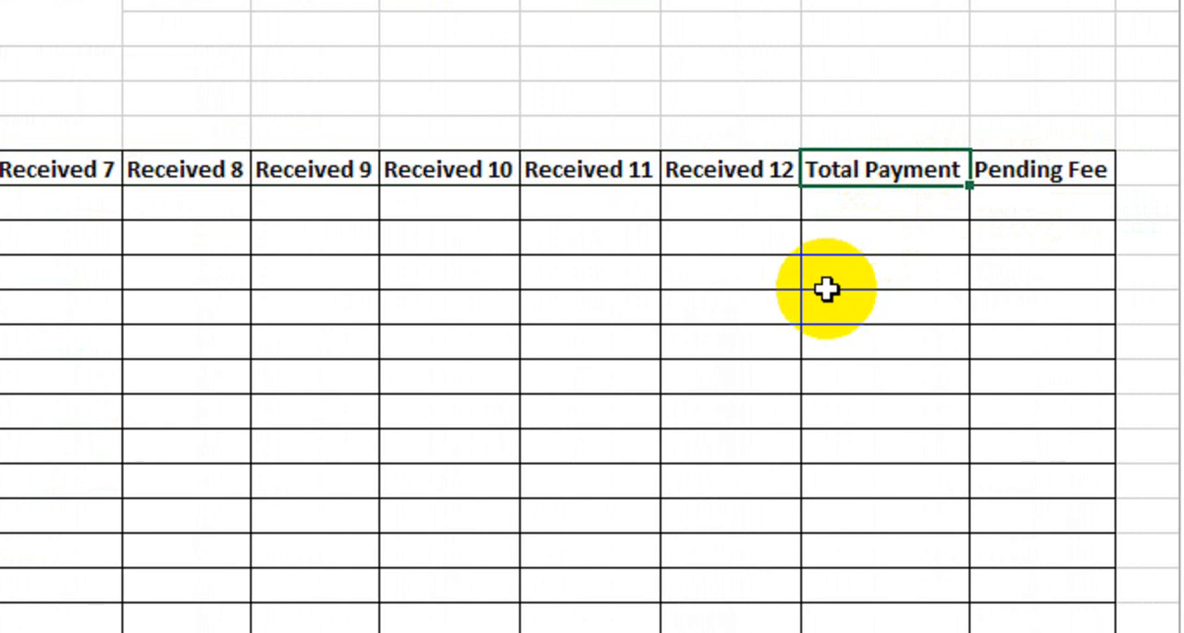
pyautogui.click(1007, 170)
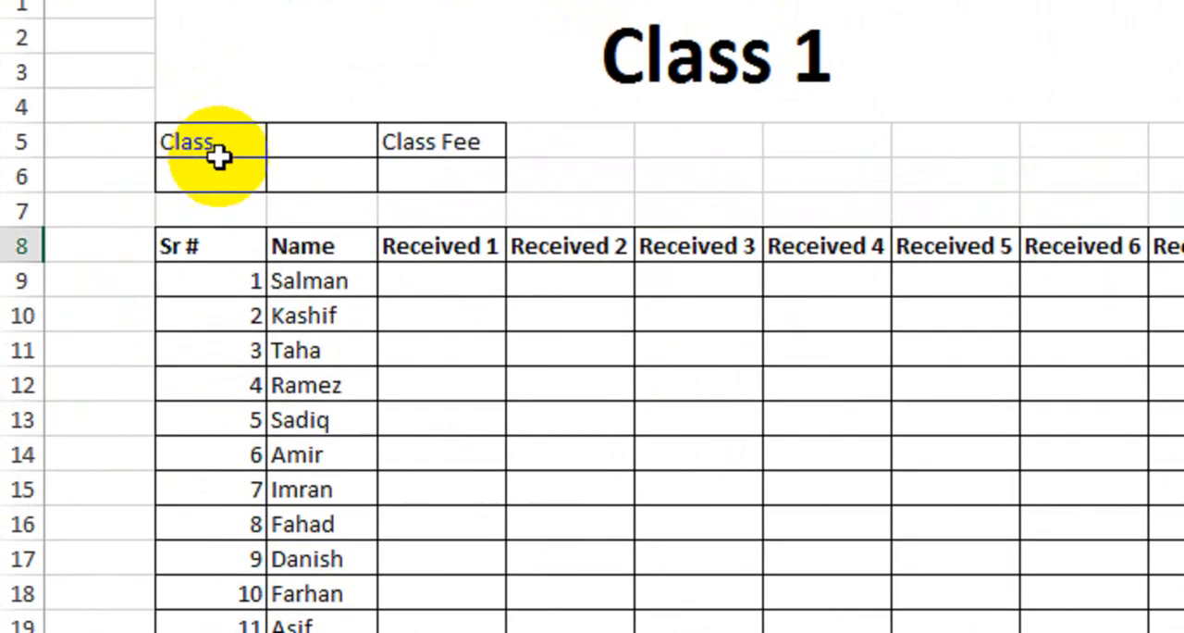
# - Link the cell below Class on the Class1 sheet to the Accounts sheet with =IF(Accounts!D7="","",Accounts!D7)
pyautogui.click(219, 163)
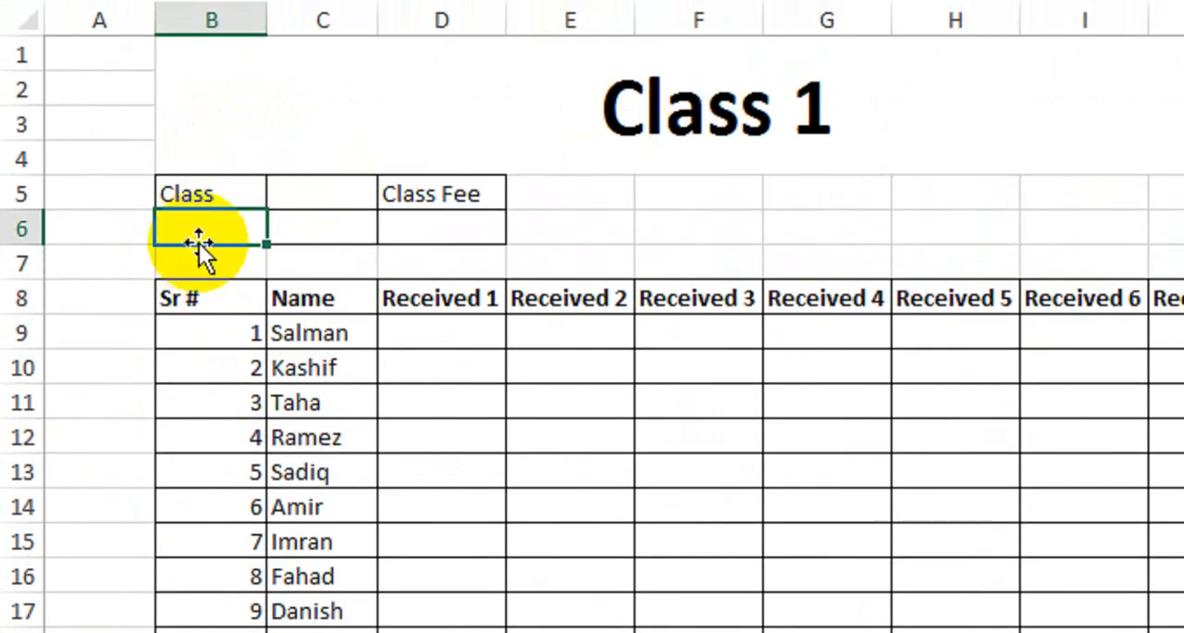
pyautogui.write('=if')
pyautogui.press('Tab')
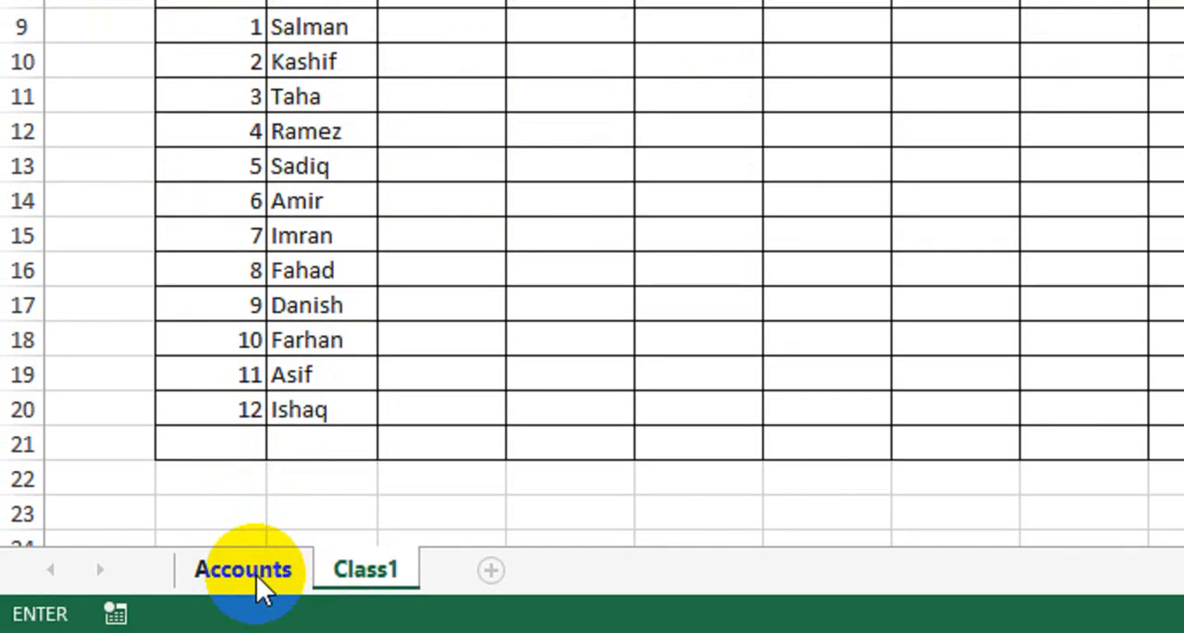
pyautogui.click(256, 574)
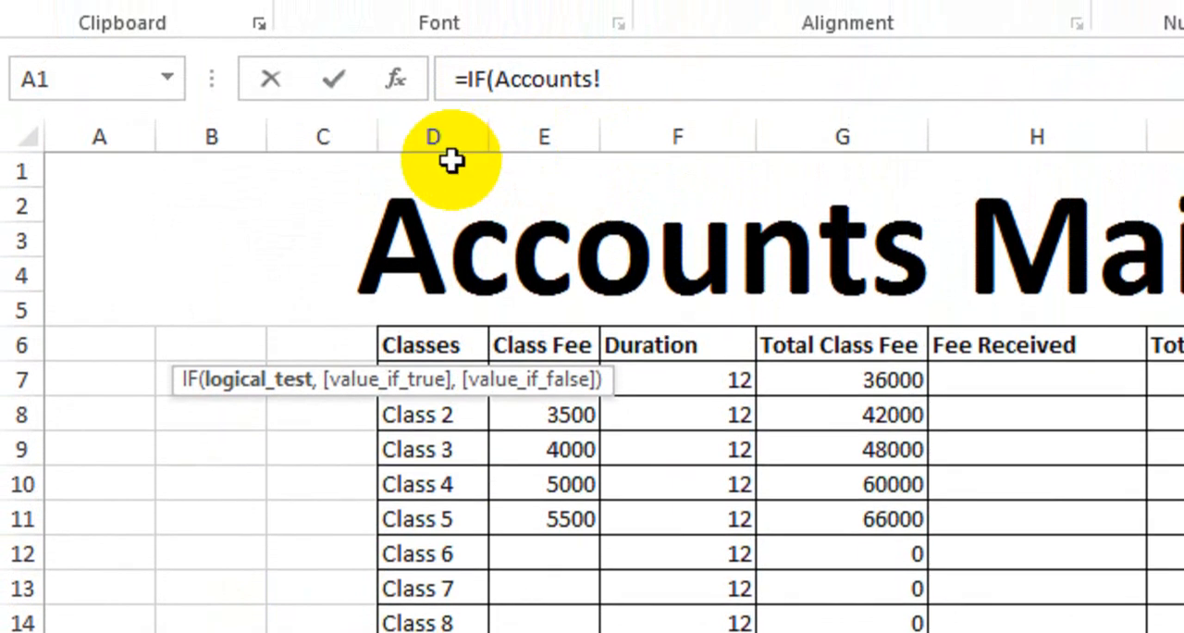
pyautogui.click(411, 425)
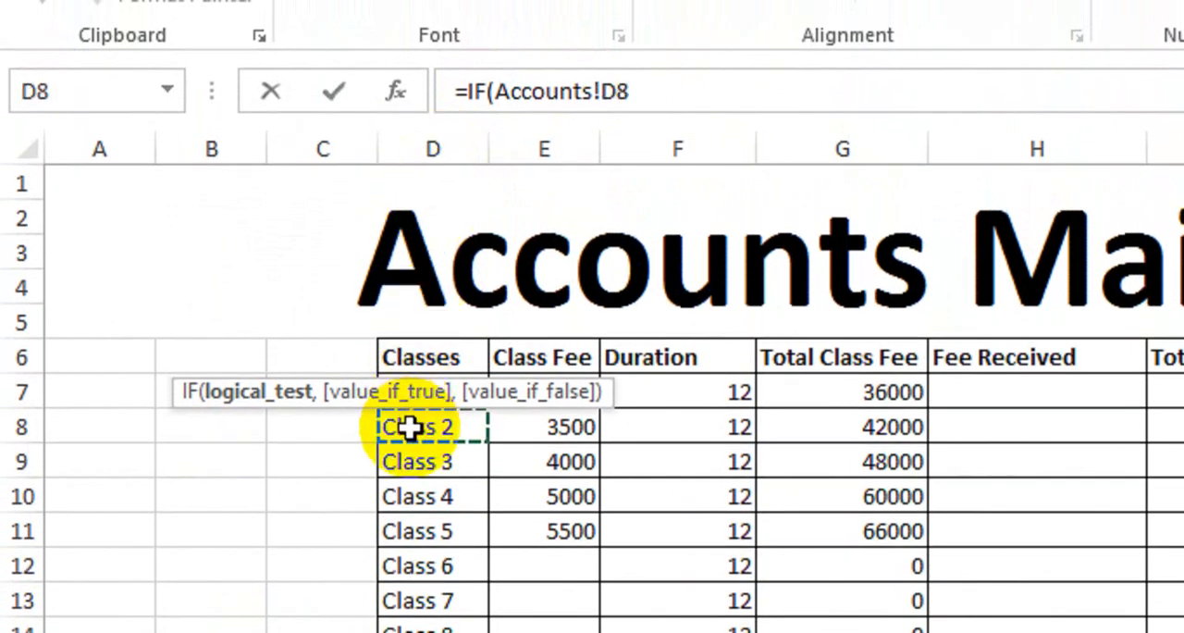
pyautogui.click(407, 387)
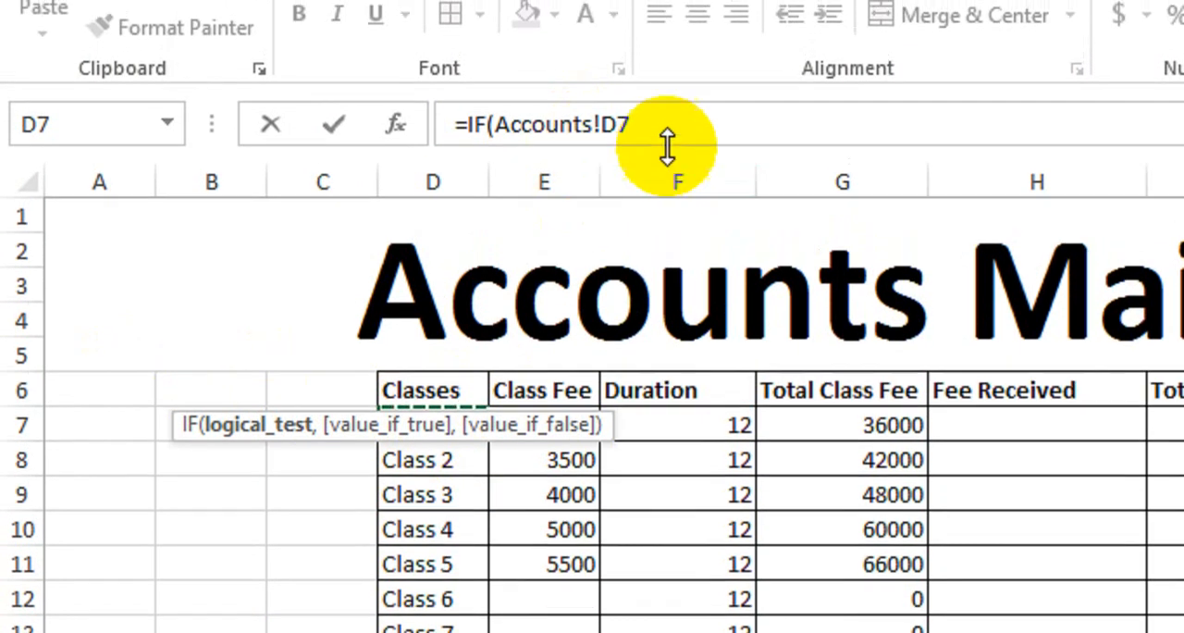
pyautogui.click(669, 86)
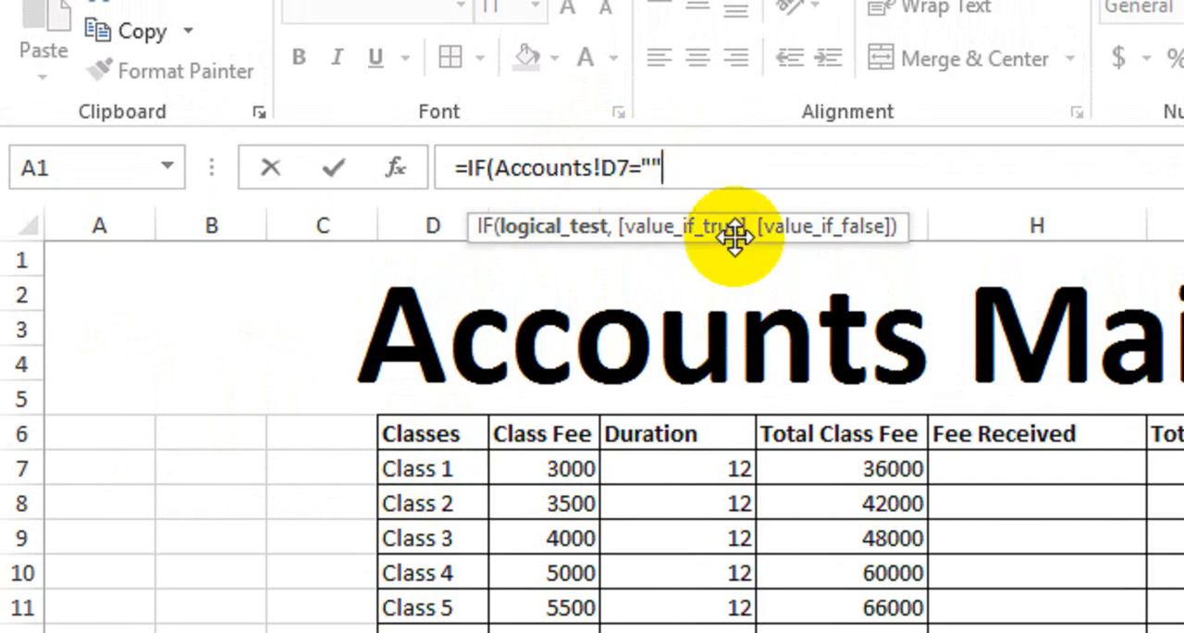
pyautogui.write(',')
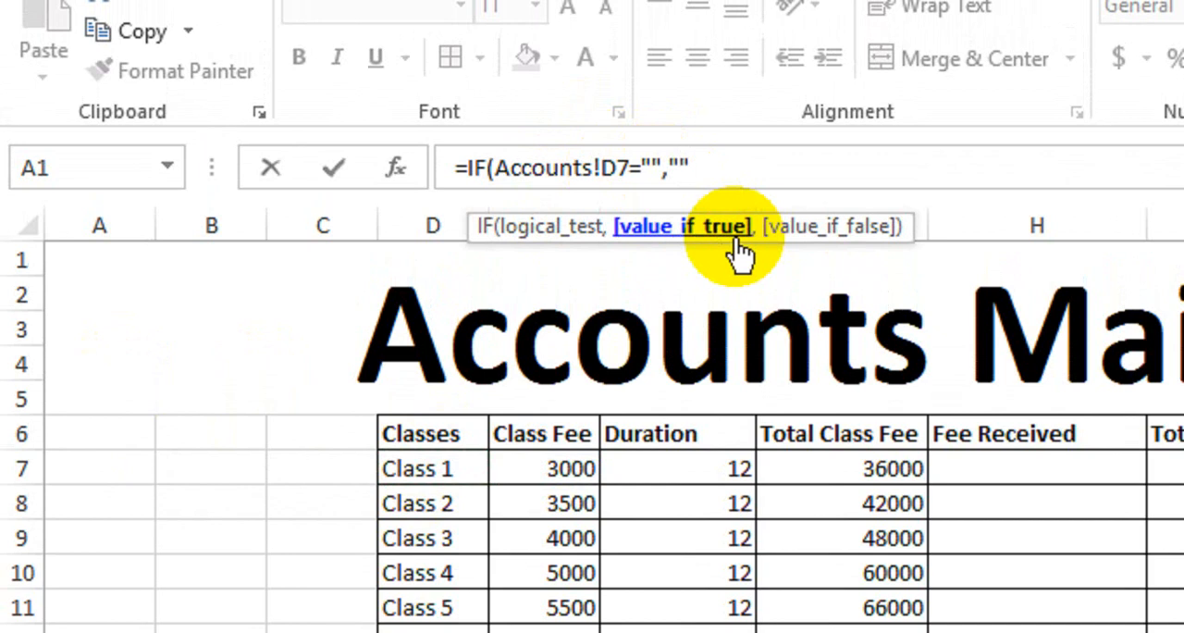
pyautogui.write(',')
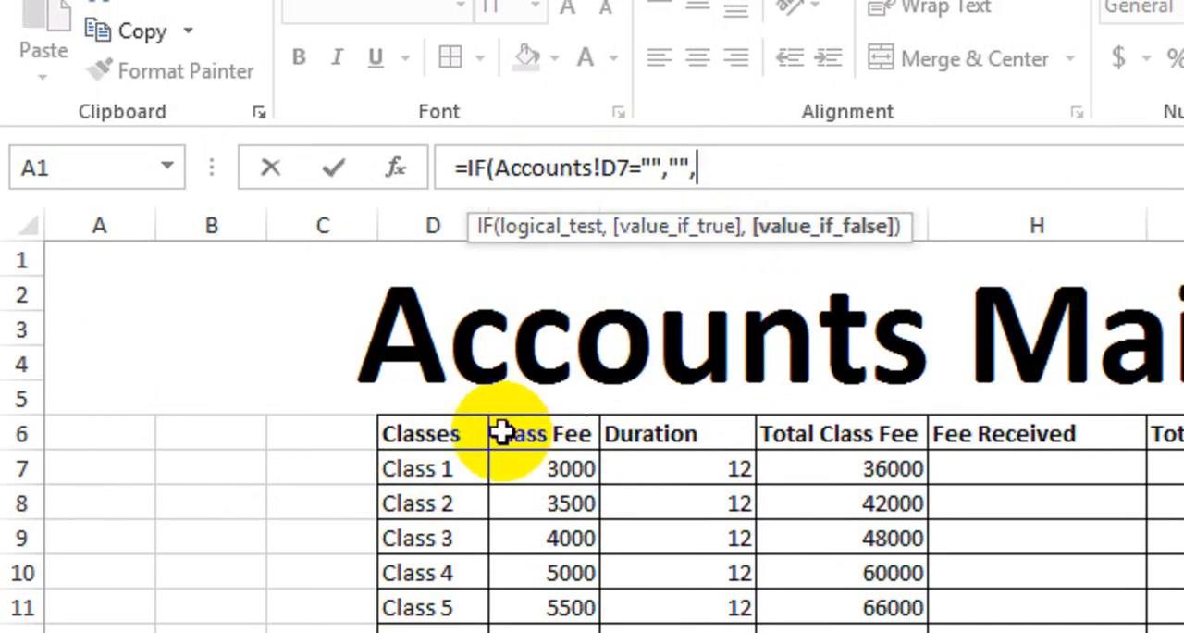
pyautogui.click(438, 471)
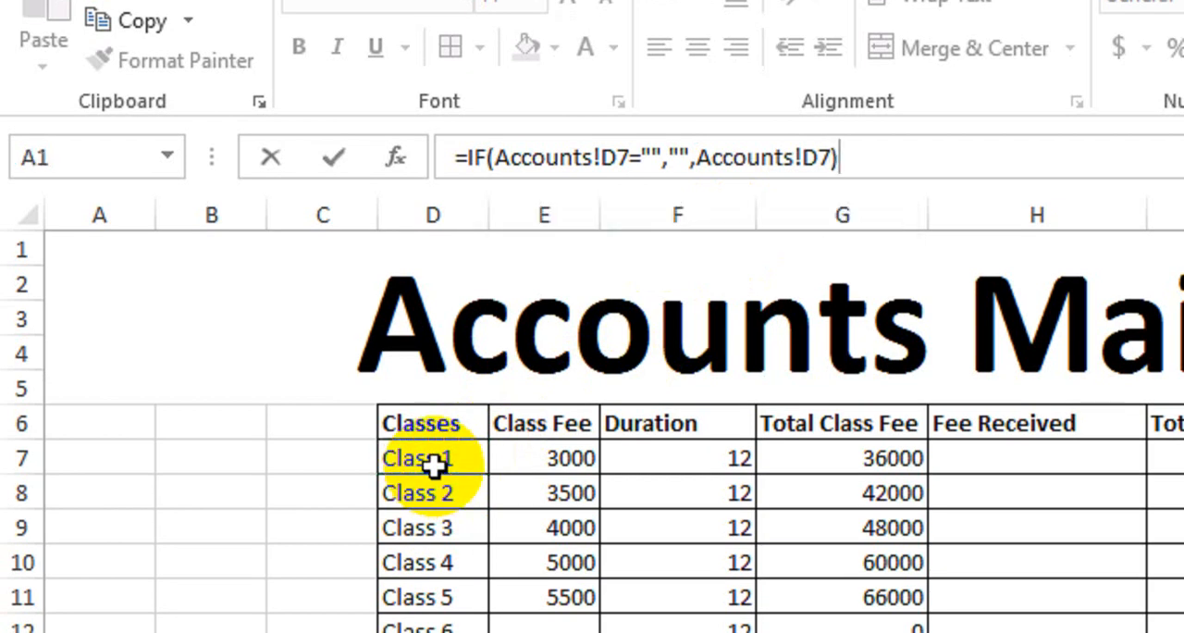
pyautogui.press('Return')
pyautogui.click(239, 427)
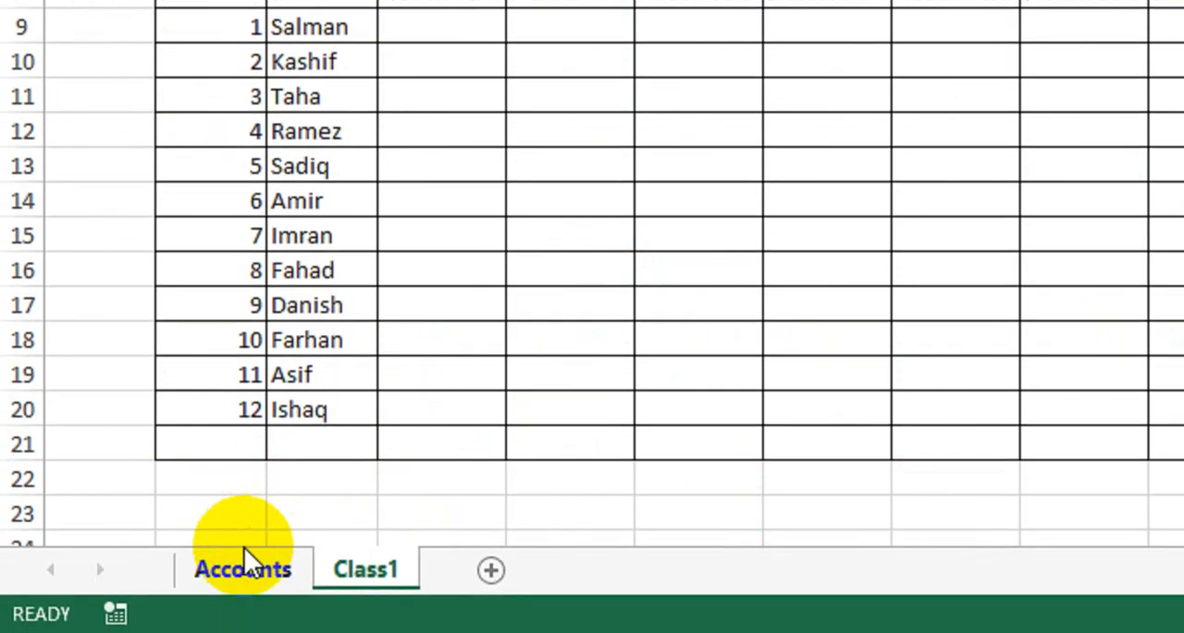
# - Test the linked Class cell by clearing Class 1 in cell D7 of the Accounts sheet, and undo the deletion
pyautogui.click(246, 563)
pyautogui.click(449, 94)
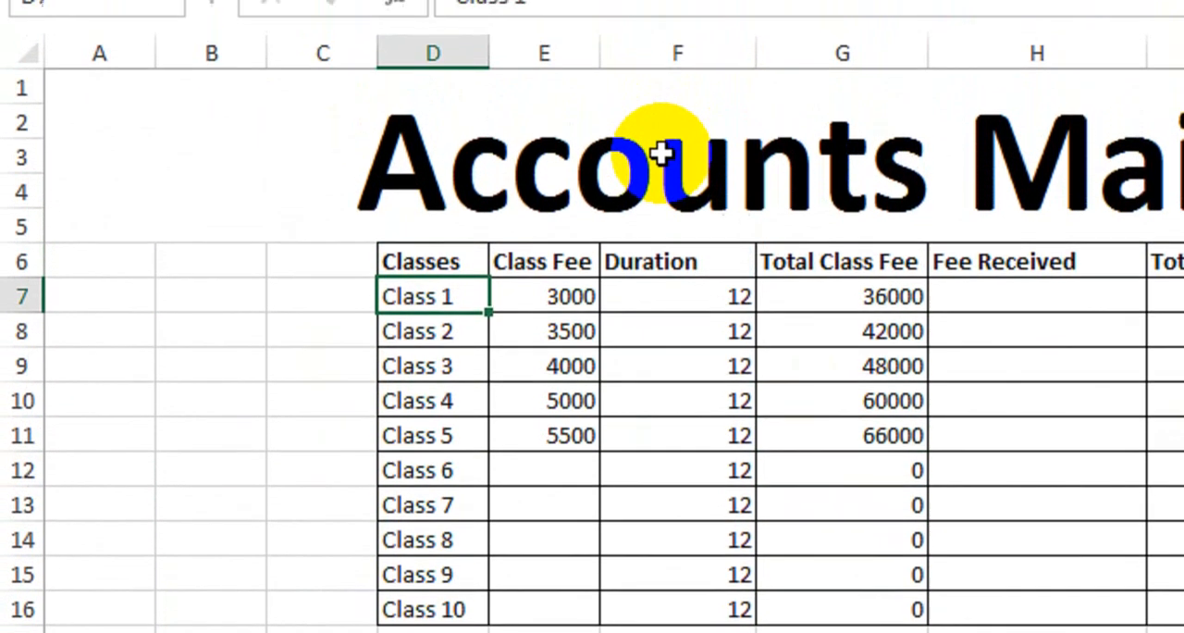
pyautogui.press('Delete')
pyautogui.click(362, 595)
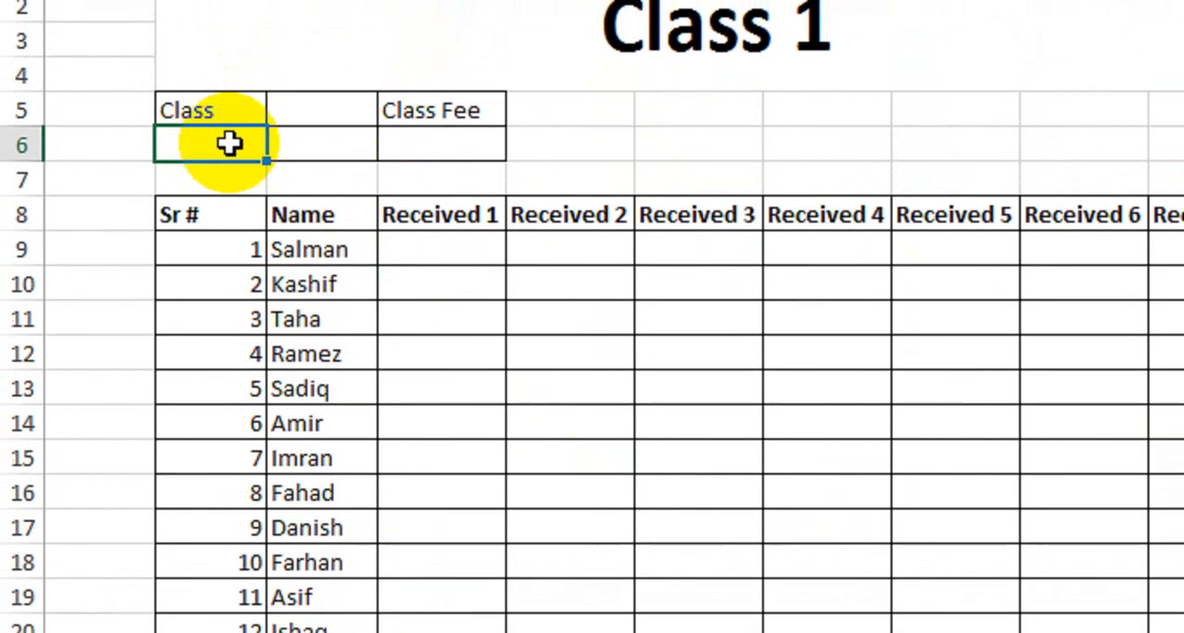
pyautogui.click(251, 566)
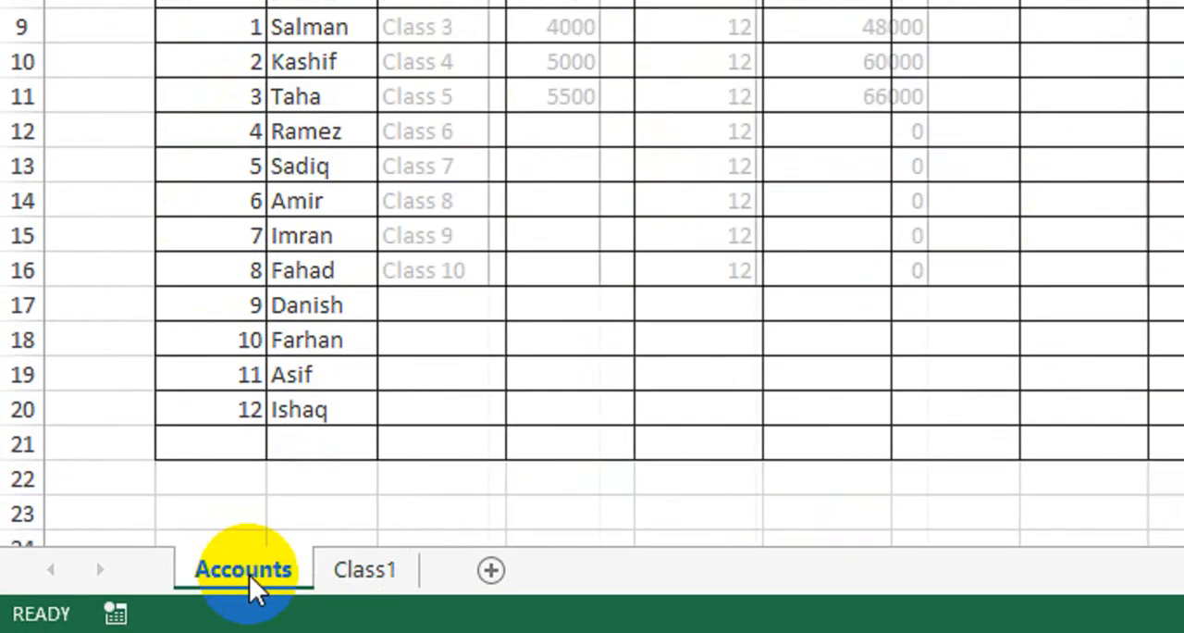
pyautogui.hotkey('ctrl', 'z')
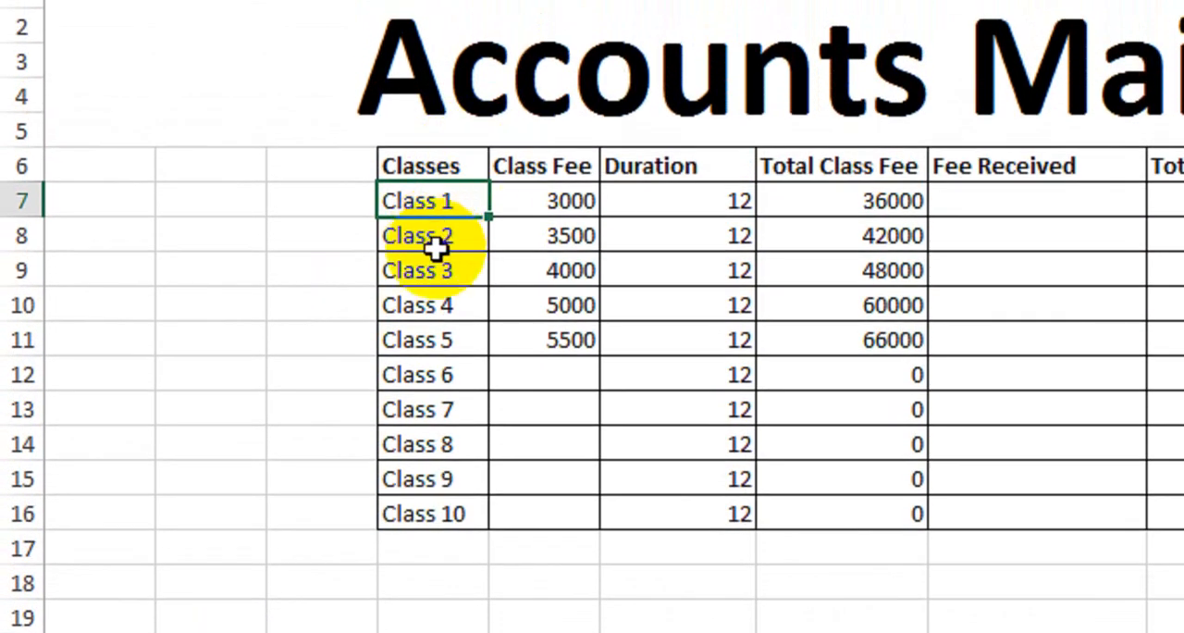
pyautogui.click(370, 563)
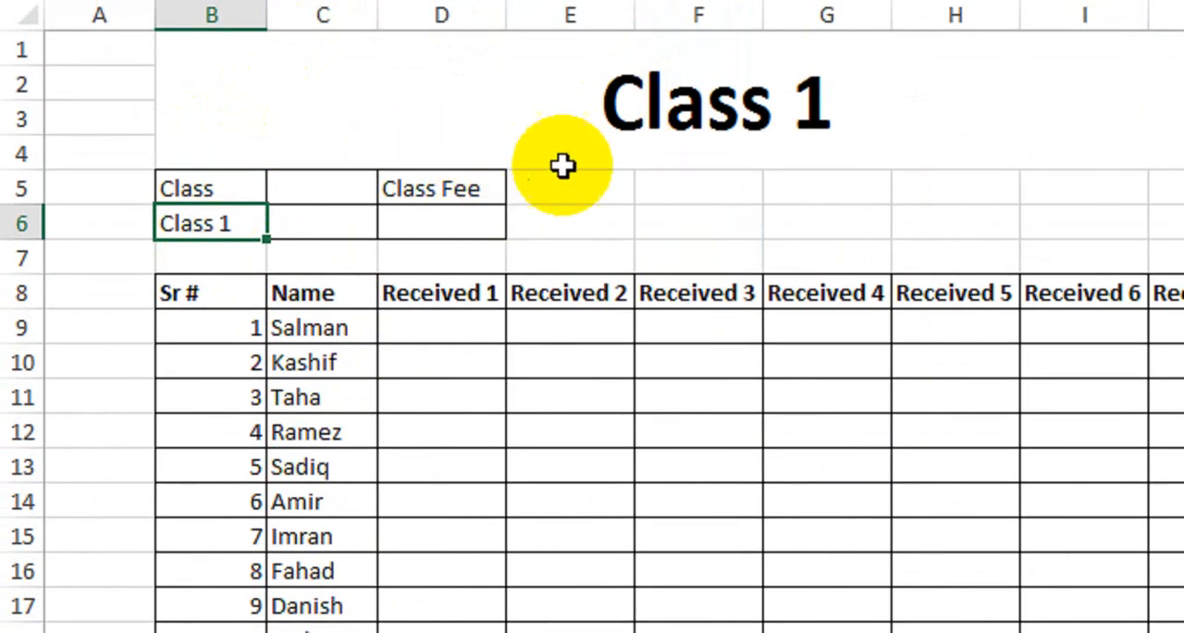
# - Select the cell below Class Fee on the Class1 sheet and check the fee columns on the Accounts sheet
pyautogui.click(487, 193)
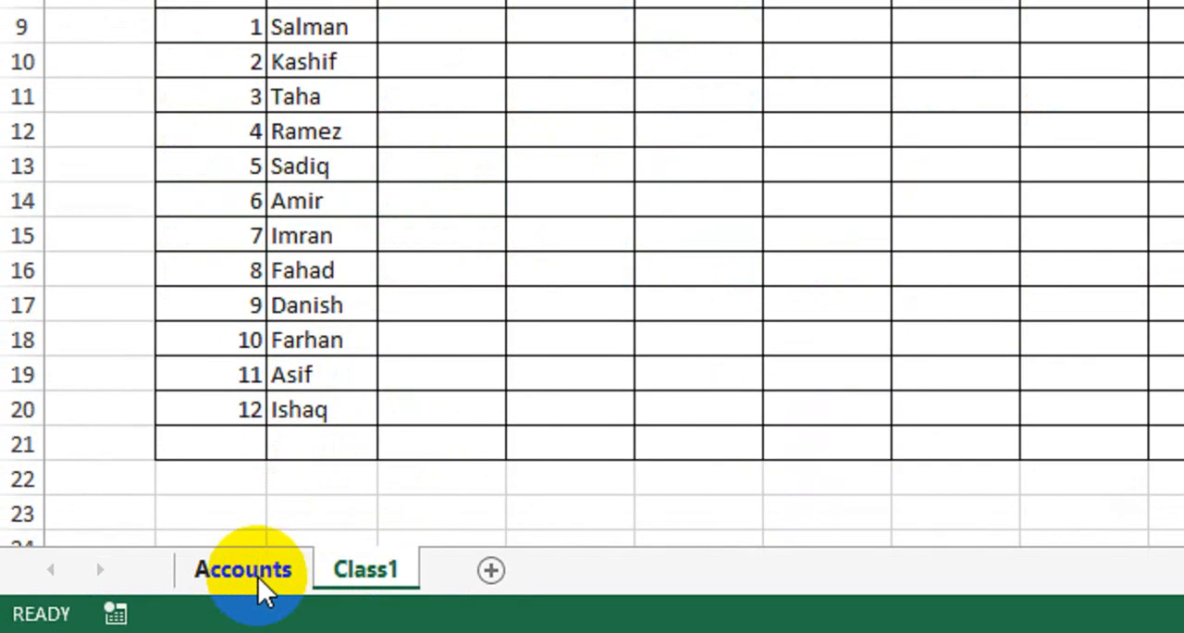
pyautogui.click(257, 575)
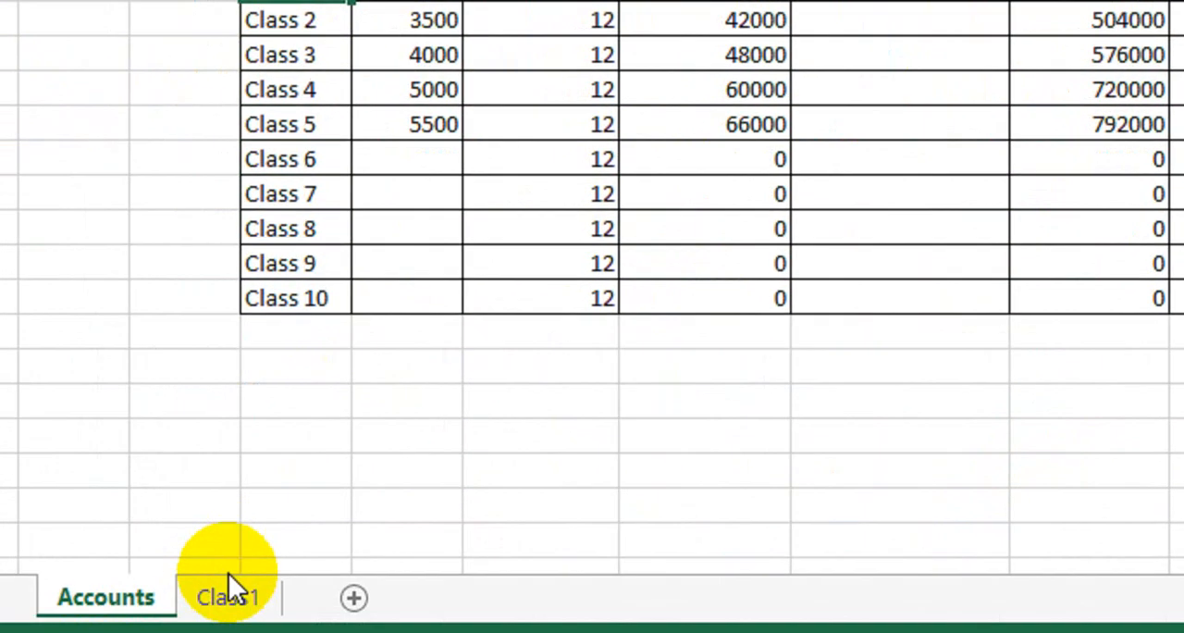
pyautogui.click(228, 576)
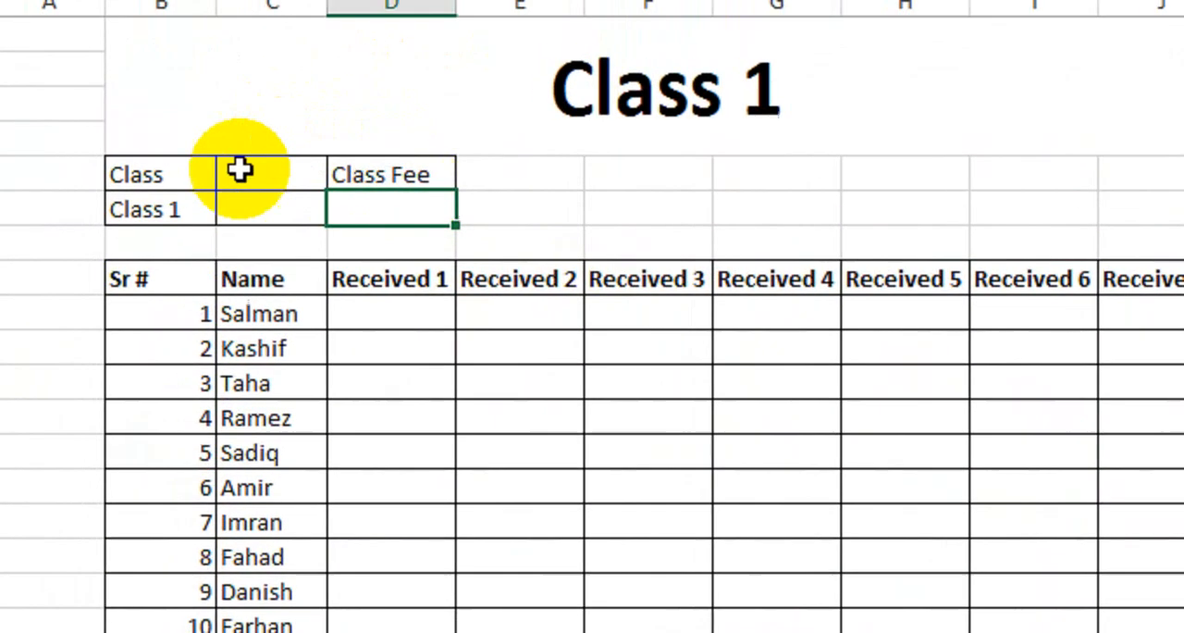
# - Copy the formula text IF(Accounts!D7="","",Accounts!D7), without its equals sign, from the cell below Class
pyautogui.click(151, 168)
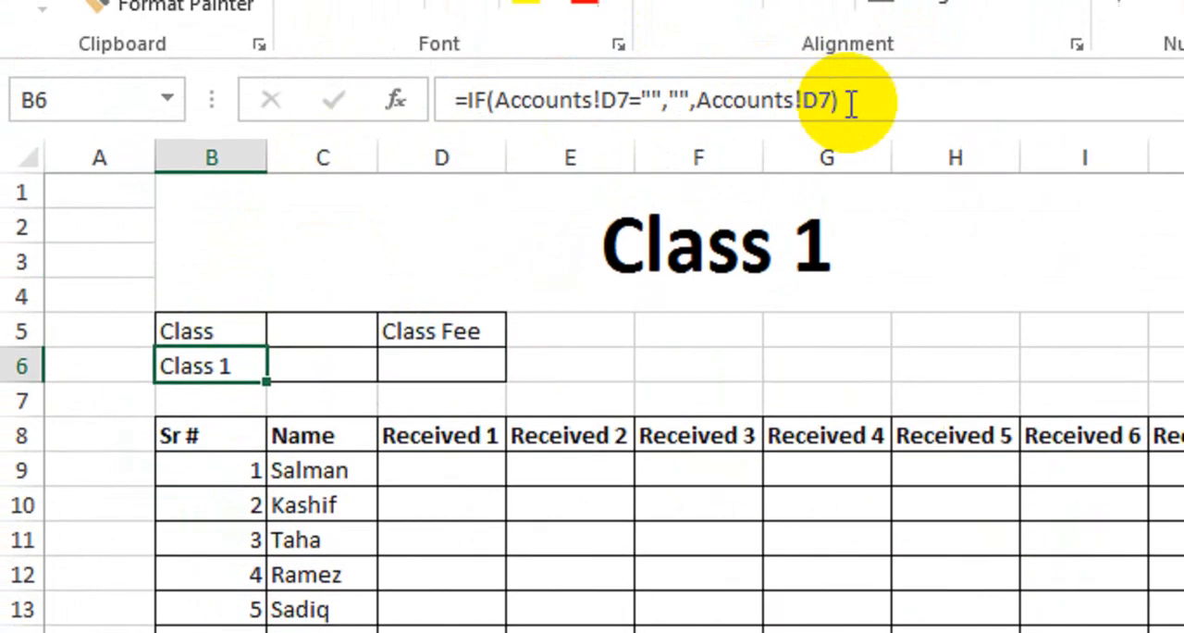
pyautogui.moveTo(839, 98); pyautogui.dragTo(472, 160)
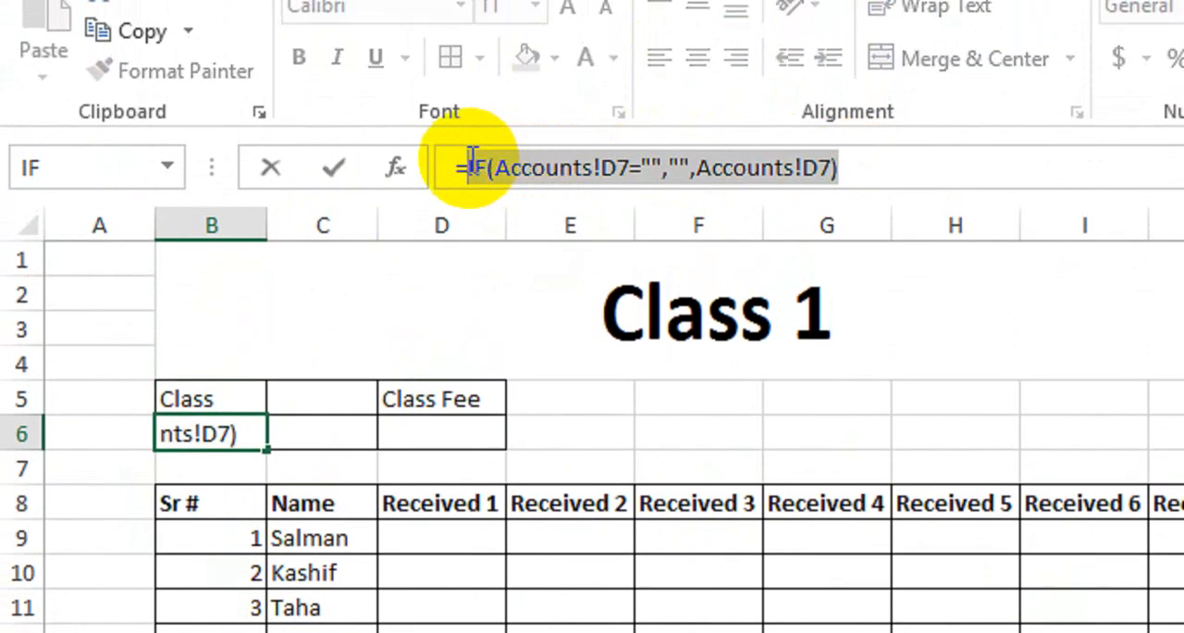
pyautogui.press('Return')
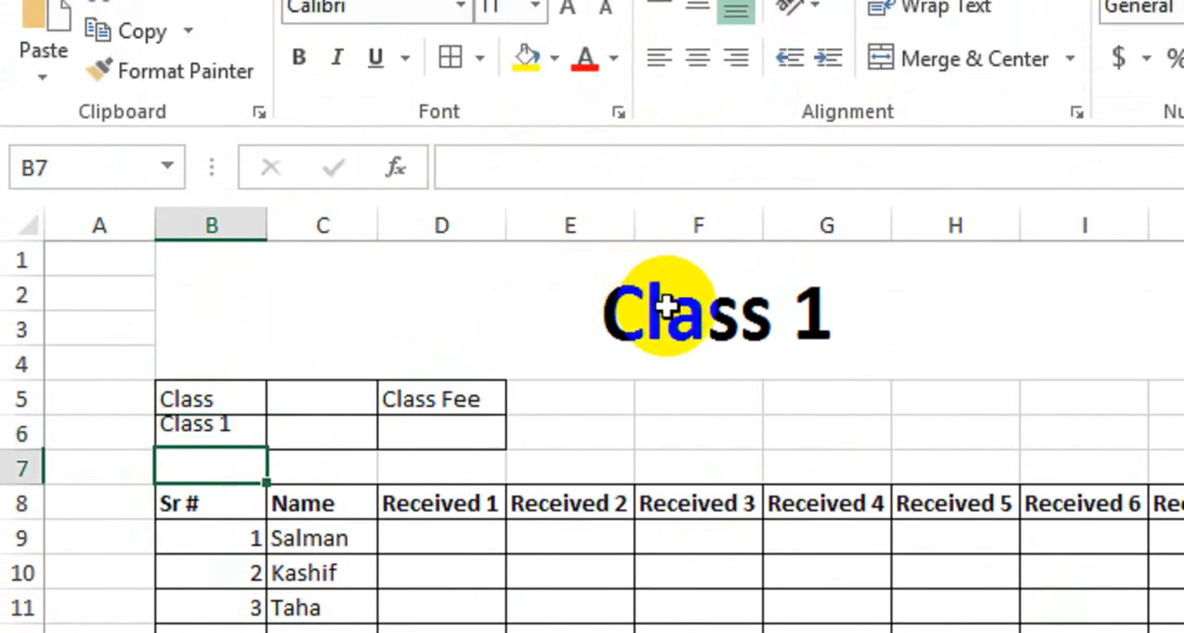
pyautogui.click(481, 433)
pyautogui.write('=')
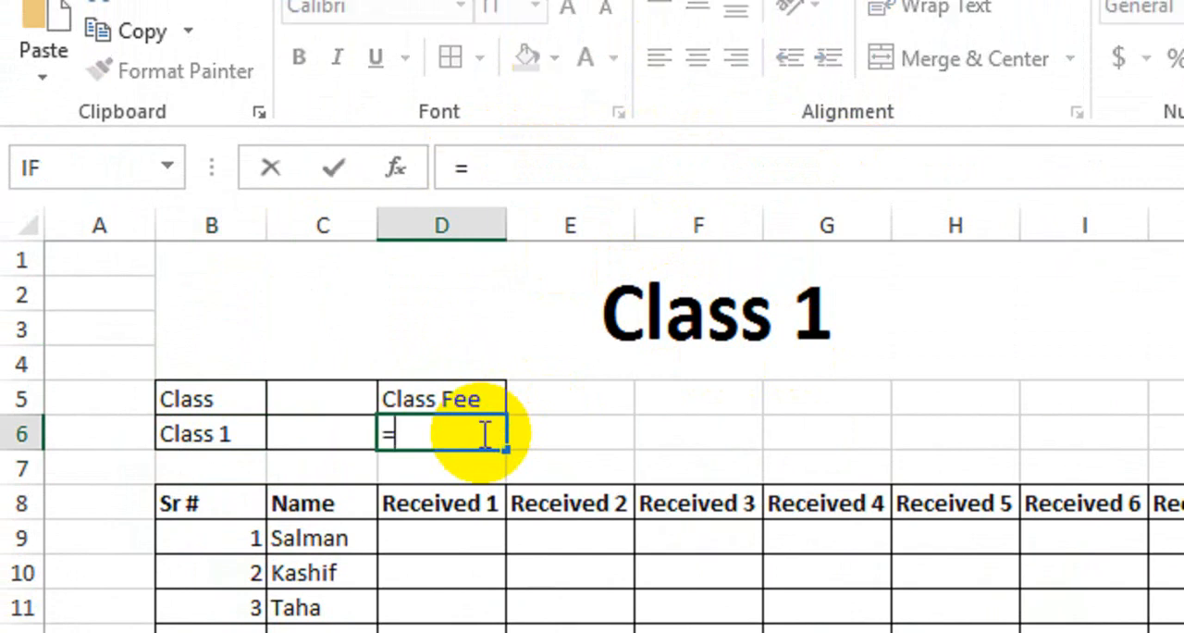
pyautogui.hotkey('ctrl', 'v')
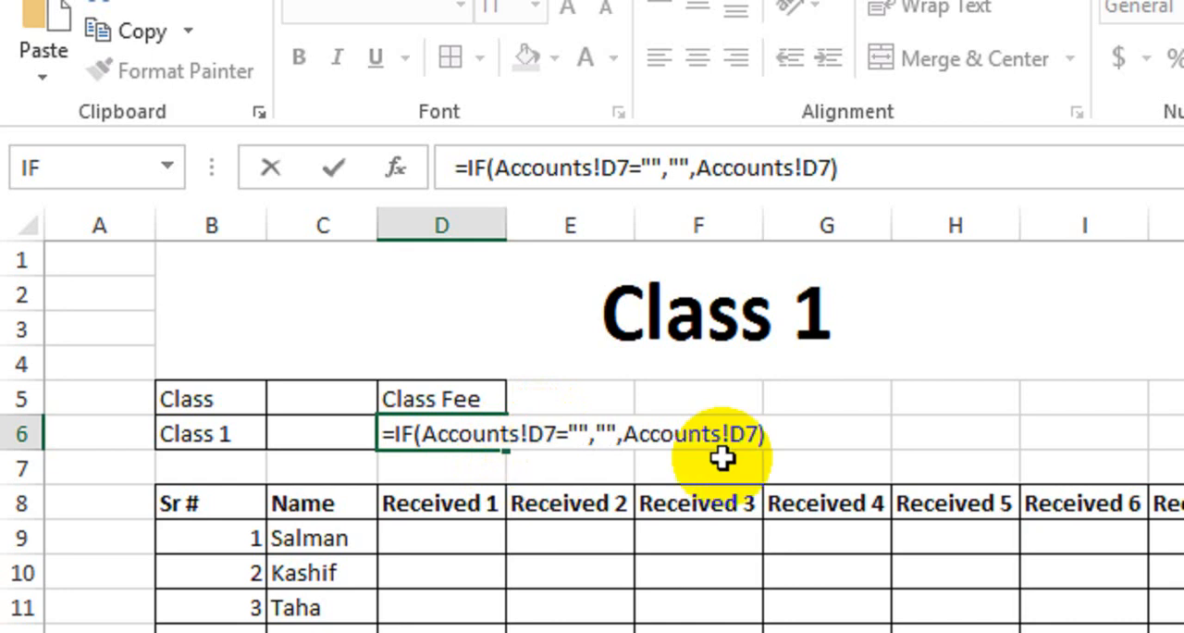
pyautogui.press('BackSpace')
pyautogui.press('BackSpace')
pyautogui.press('BackSpace')
pyautogui.press('BackSpace')
pyautogui.press('BackSpace')
pyautogui.press('BackSpace')
pyautogui.press('BackSpace')
pyautogui.press('BackSpace')
pyautogui.press('BackSpace')
pyautogui.press('BackSpace')
pyautogui.press('BackSpace')
pyautogui.press('BackSpace')
pyautogui.press('BackSpace')
pyautogui.press('BackSpace')
pyautogui.press('BackSpace')
pyautogui.press('BackSpace')
pyautogui.press('BackSpace')
pyautogui.press('BackSpace')
pyautogui.press('BackSpace')
pyautogui.press('BackSpace')
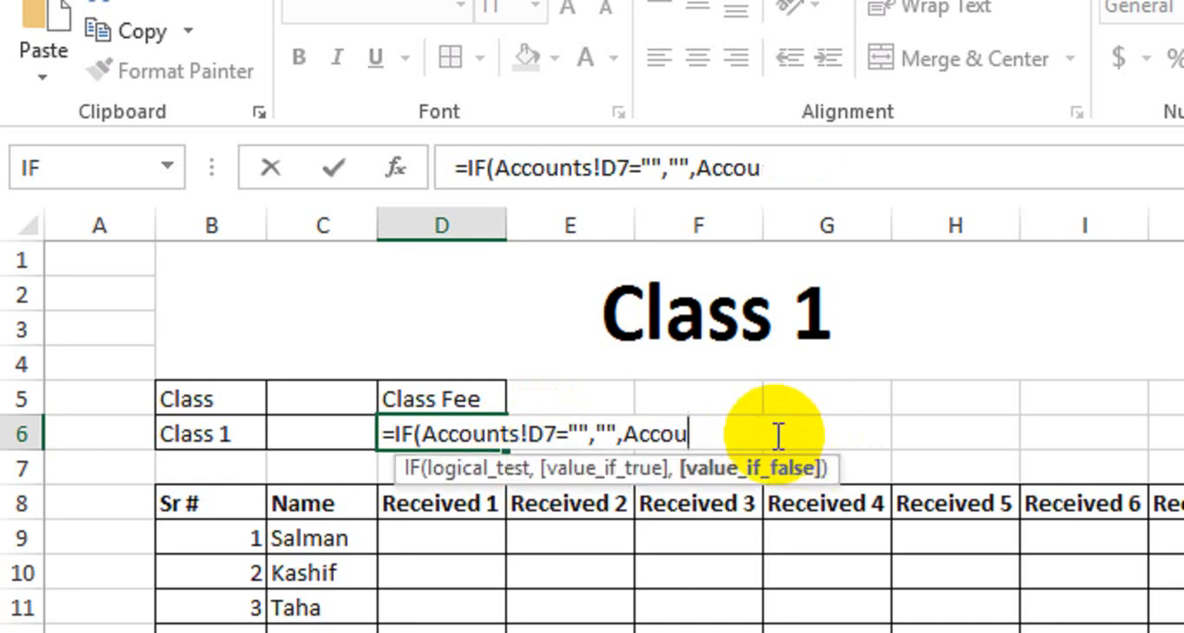
pyautogui.click(490, 602)
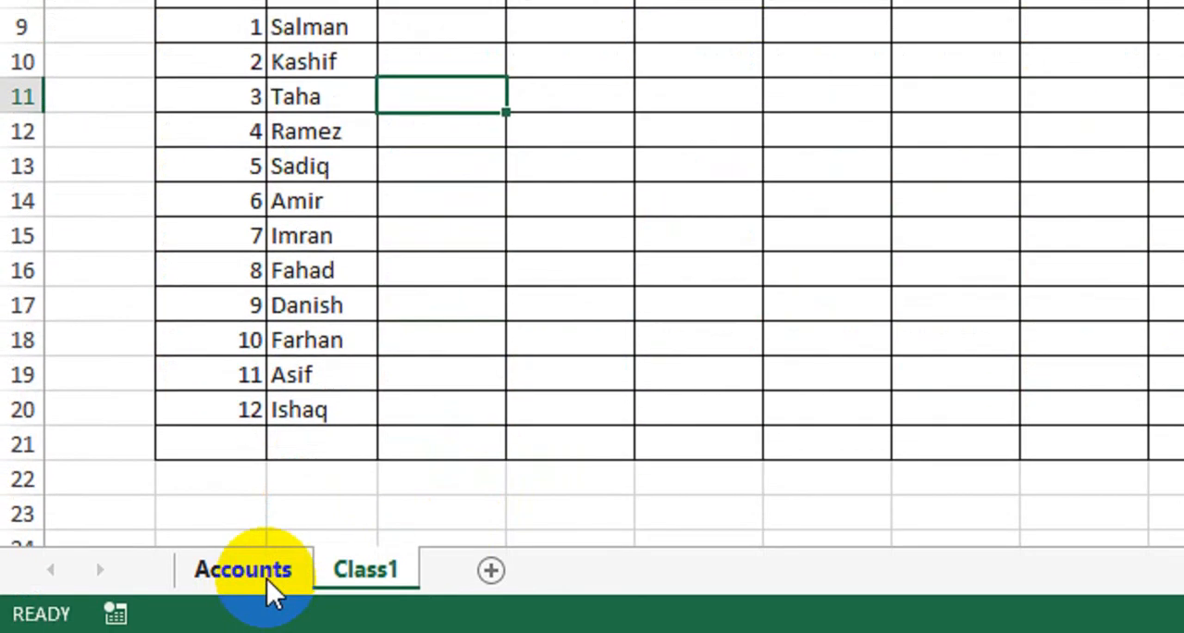
# - Link the cell below Class Fee on the Class1 sheet to Total Class Fee on the Accounts sheet with =IF(Accounts!G7="","",Accounts!G7)
pyautogui.click(266, 578)
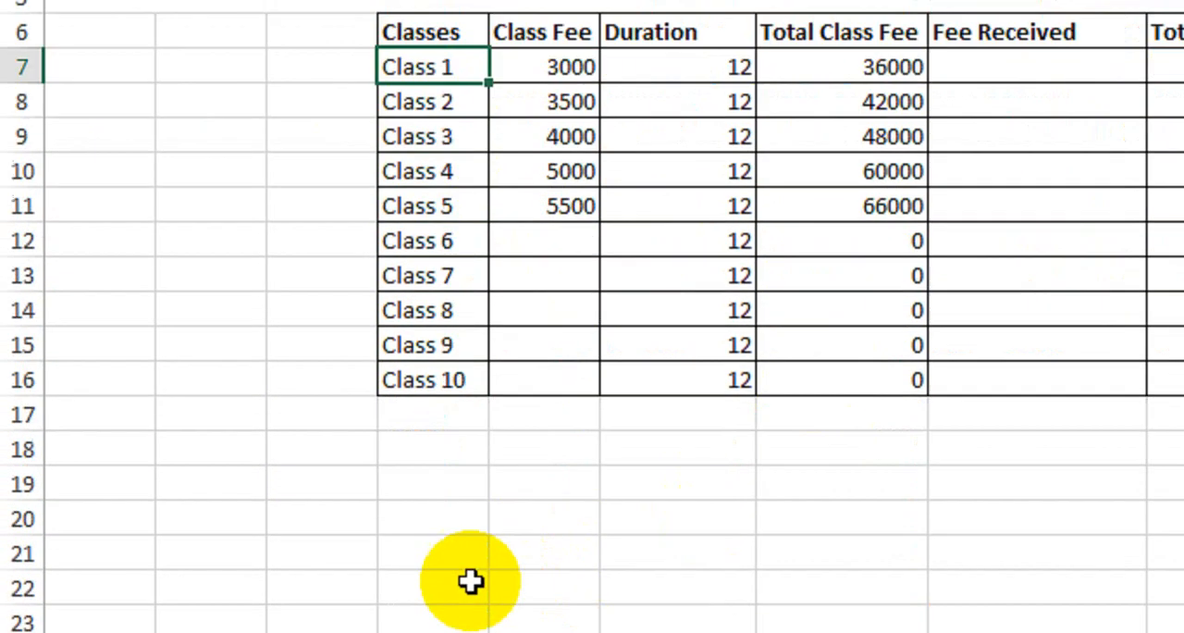
pyautogui.click(367, 565)
pyautogui.click(470, 82)
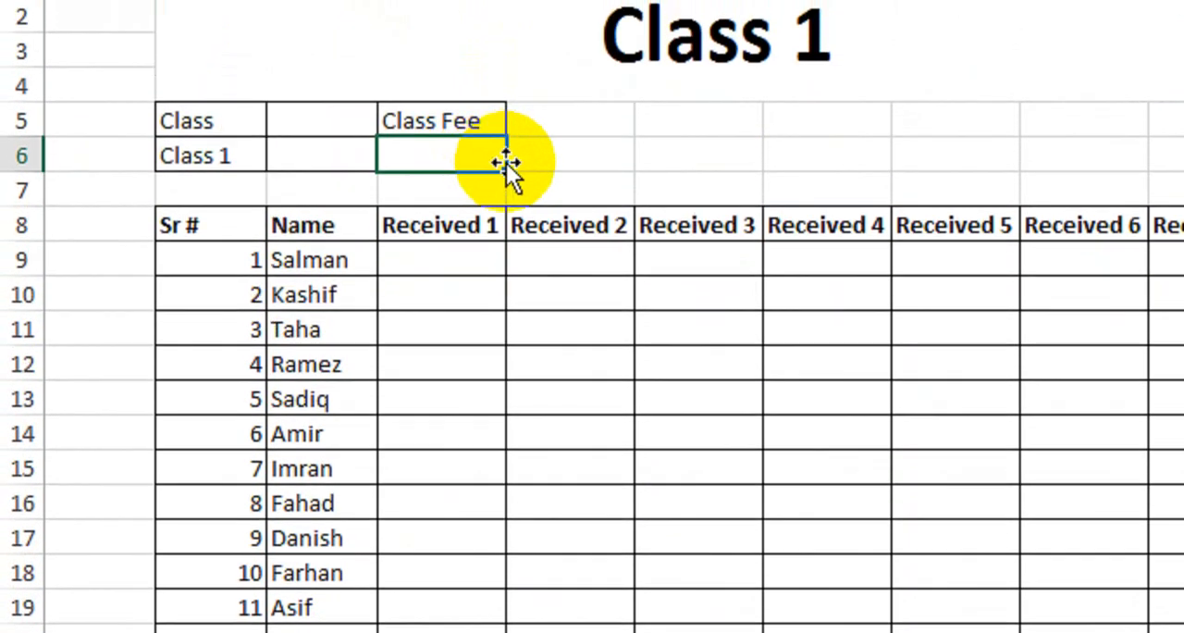
pyautogui.write('=')
pyautogui.hotkey('ctrl', 'v')
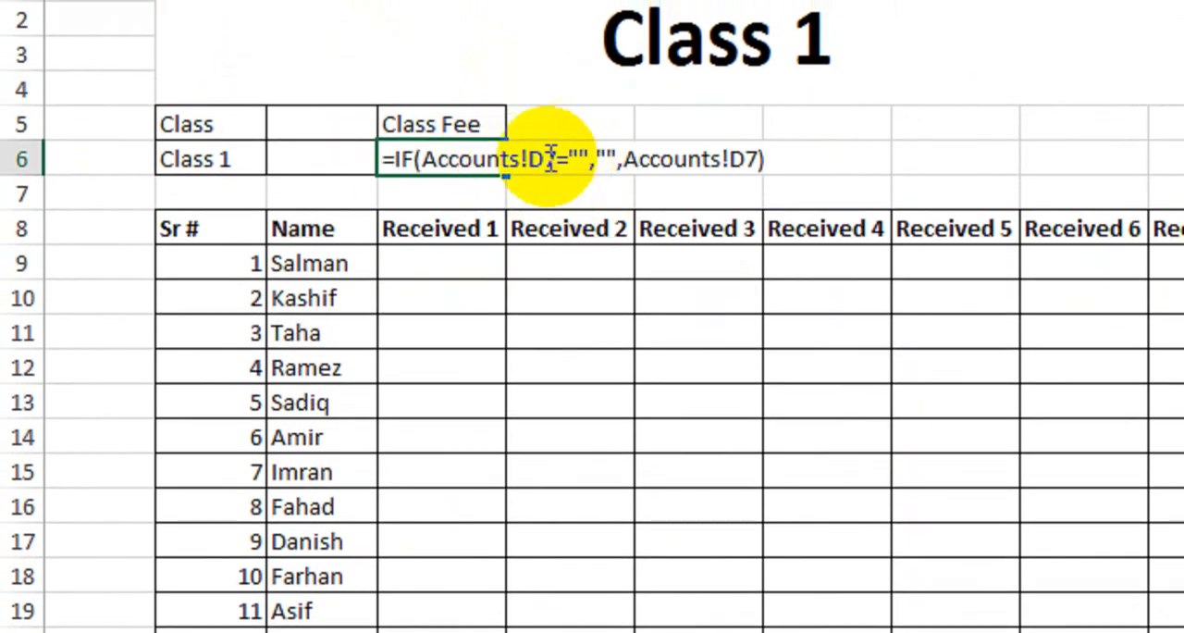
pyautogui.click(549, 157)
pyautogui.press('BackSpace')
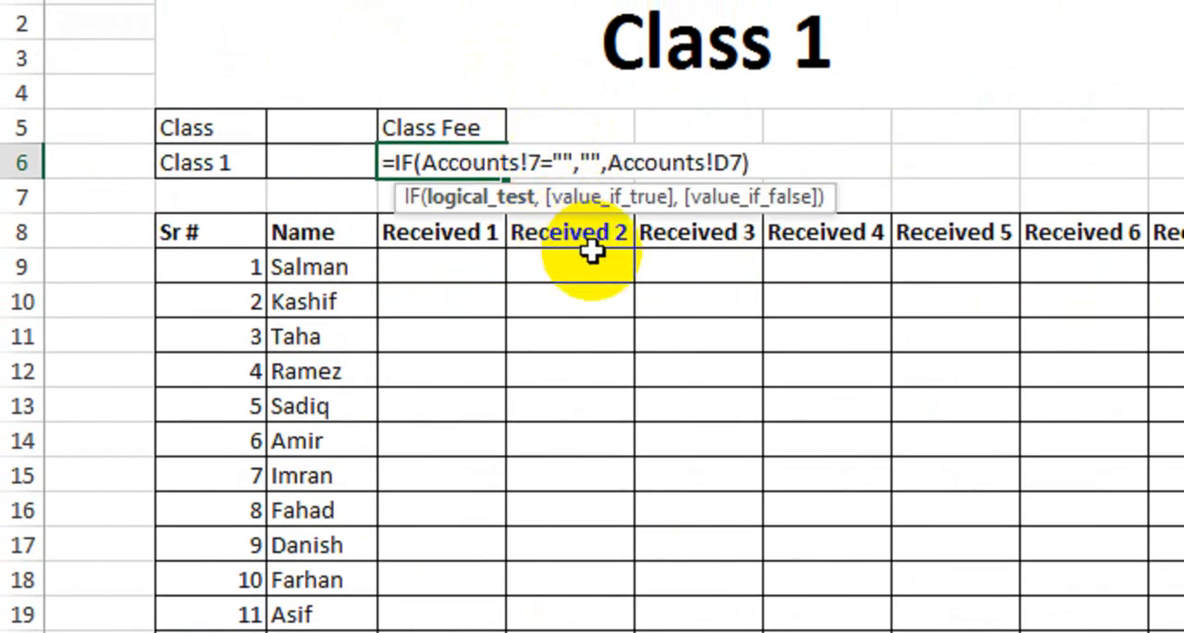
pyautogui.write('G')
pyautogui.click(745, 172)
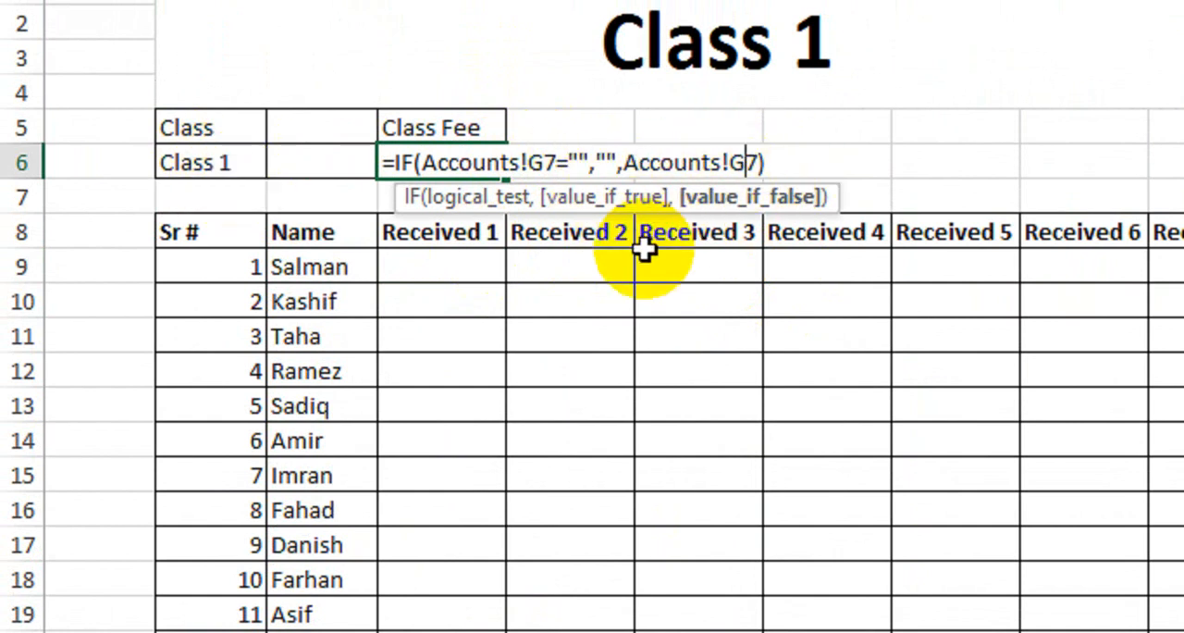
pyautogui.press('Return')
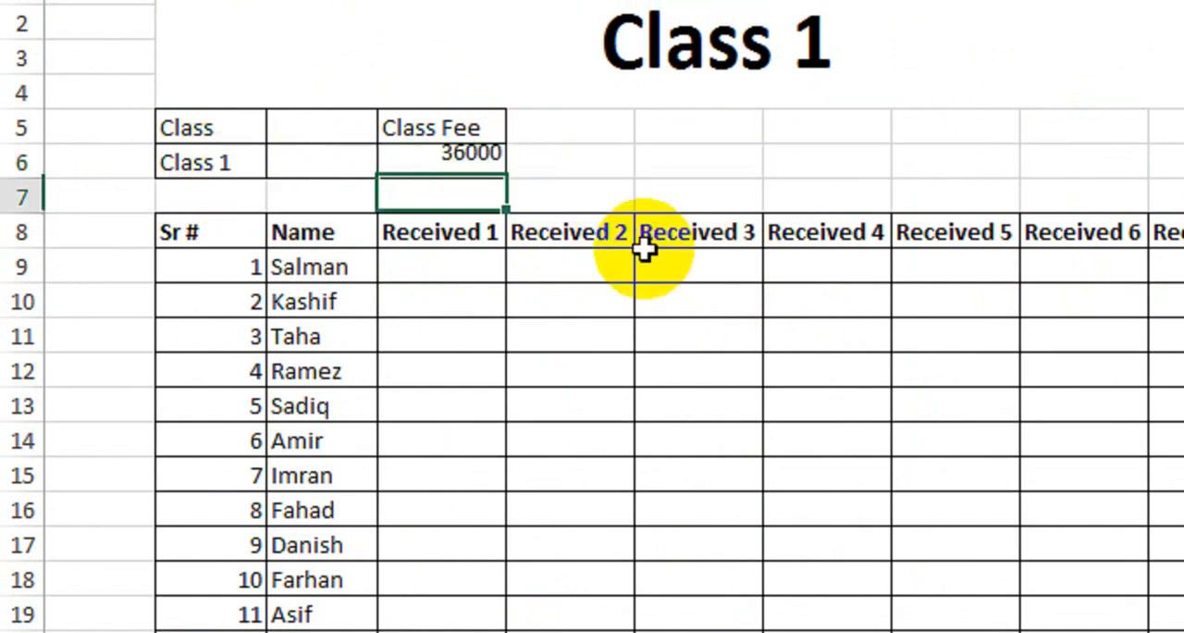
pyautogui.click(480, 171)
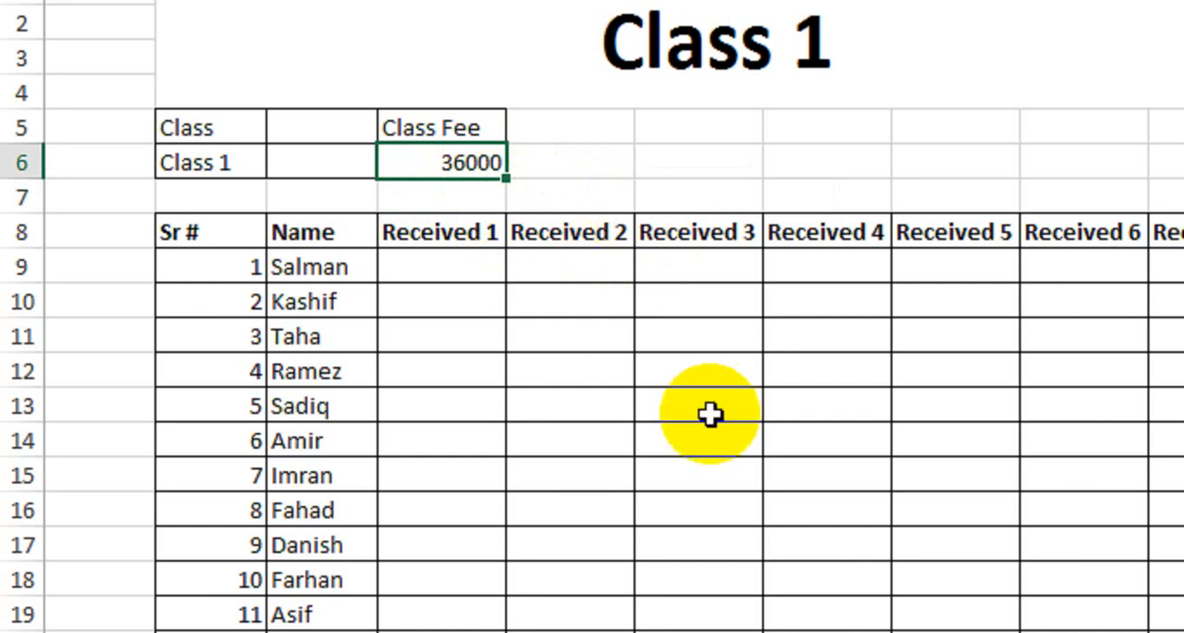
pyautogui.click(470, 276)
pyautogui.moveTo(472, 282); pyautogui.dragTo(652, 355)
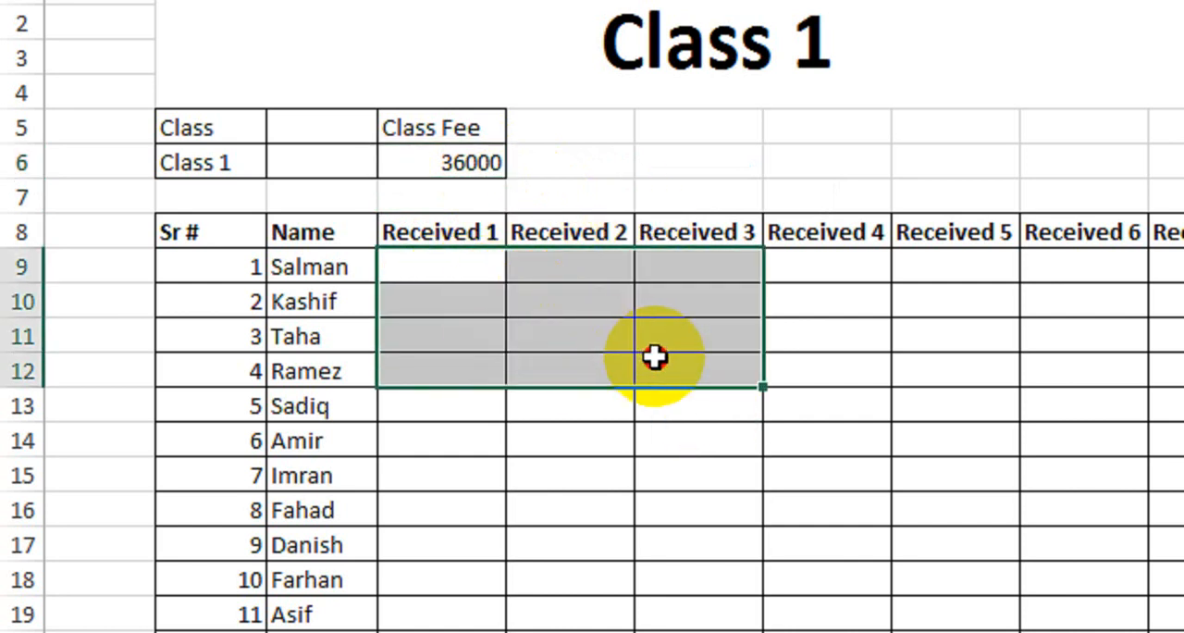
pyautogui.click(453, 275)
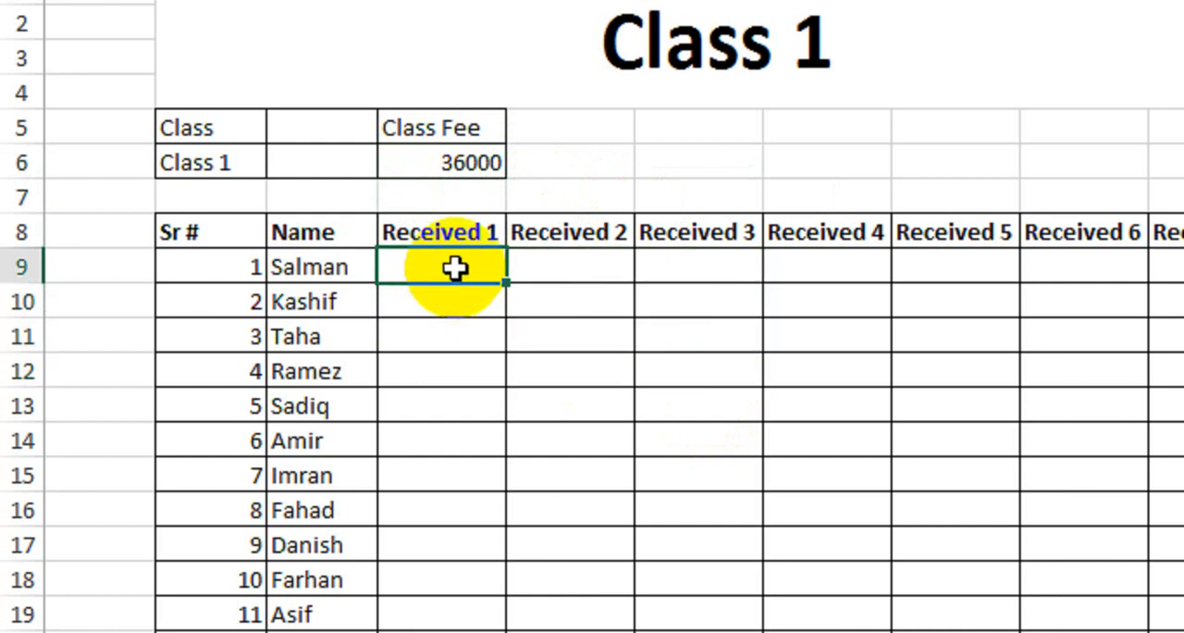
pyautogui.moveTo(461, 266); pyautogui.dragTo(928, 317)
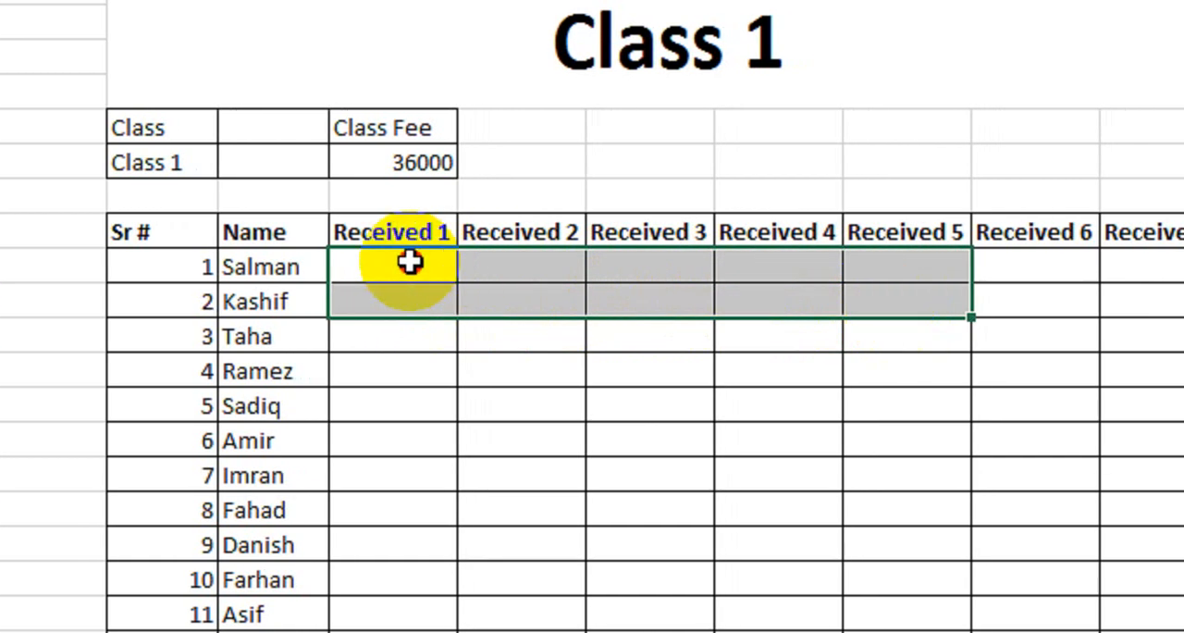
# - Enter 3000 in Received 1 for the first student and fill it through Received 12 for all 12 students
pyautogui.click(409, 262)
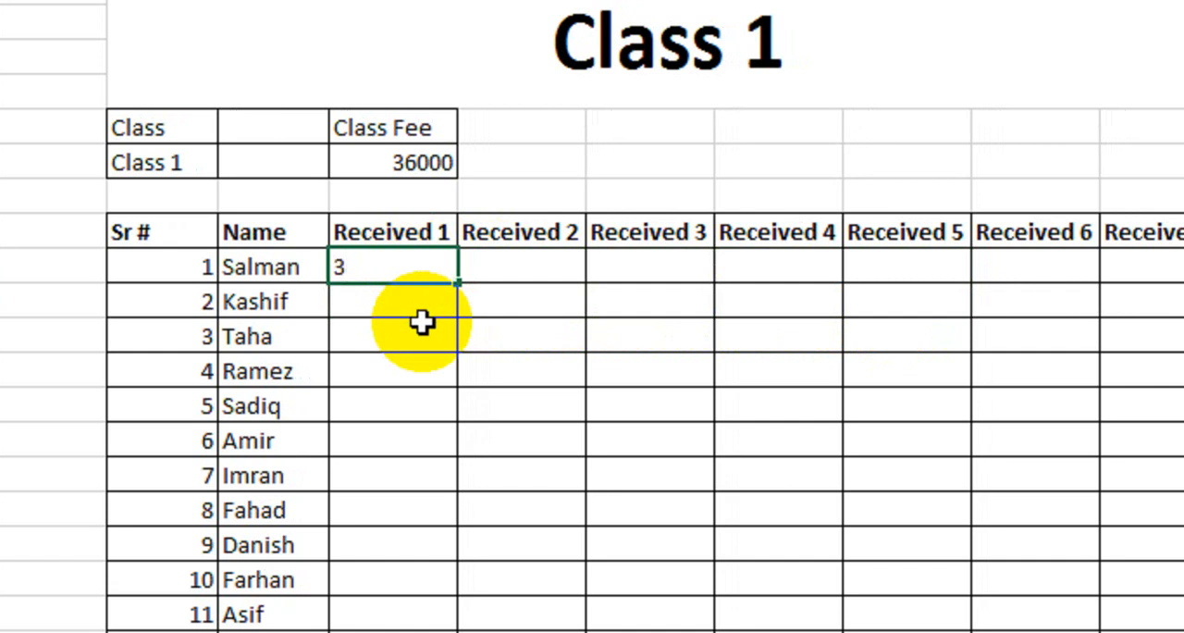
pyautogui.press('Return')
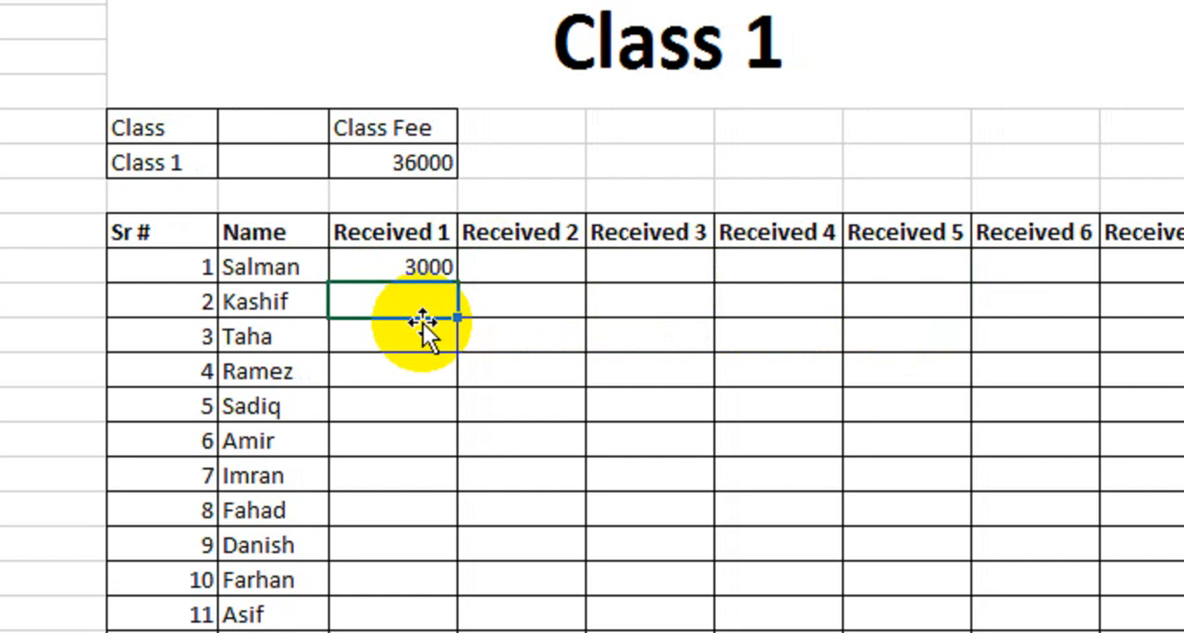
pyautogui.click(424, 268)
pyautogui.moveTo(457, 281); pyautogui.dragTo(909, 423)
pyautogui.hscroll(-5, 278, 323)
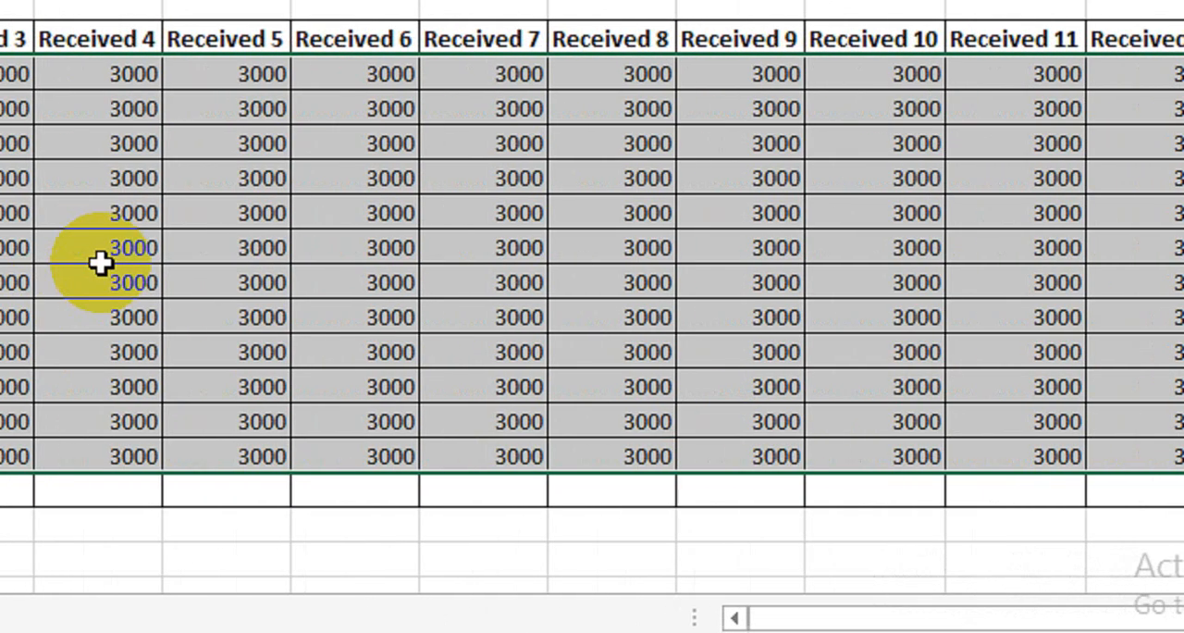
pyautogui.click(227, 218)
pyautogui.hscroll(-4, 294, 218)
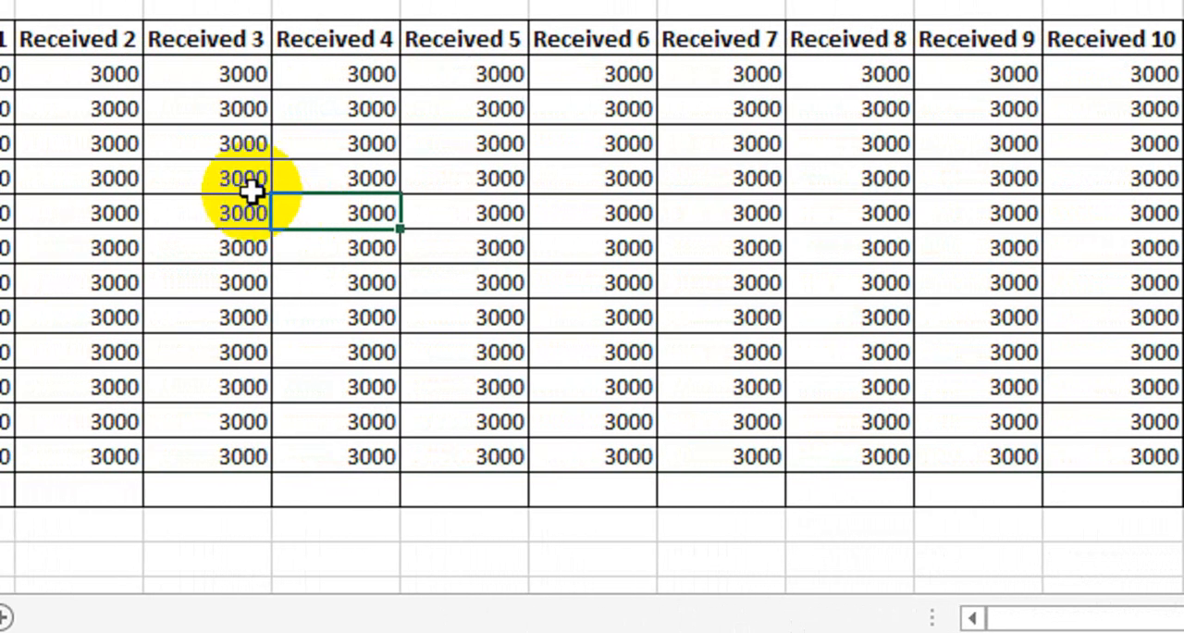
# - Clear the Received 2 payment of student 1 and the Received 3 and Received 6 payments of student 3
pyautogui.scroll(1, 133, 138)
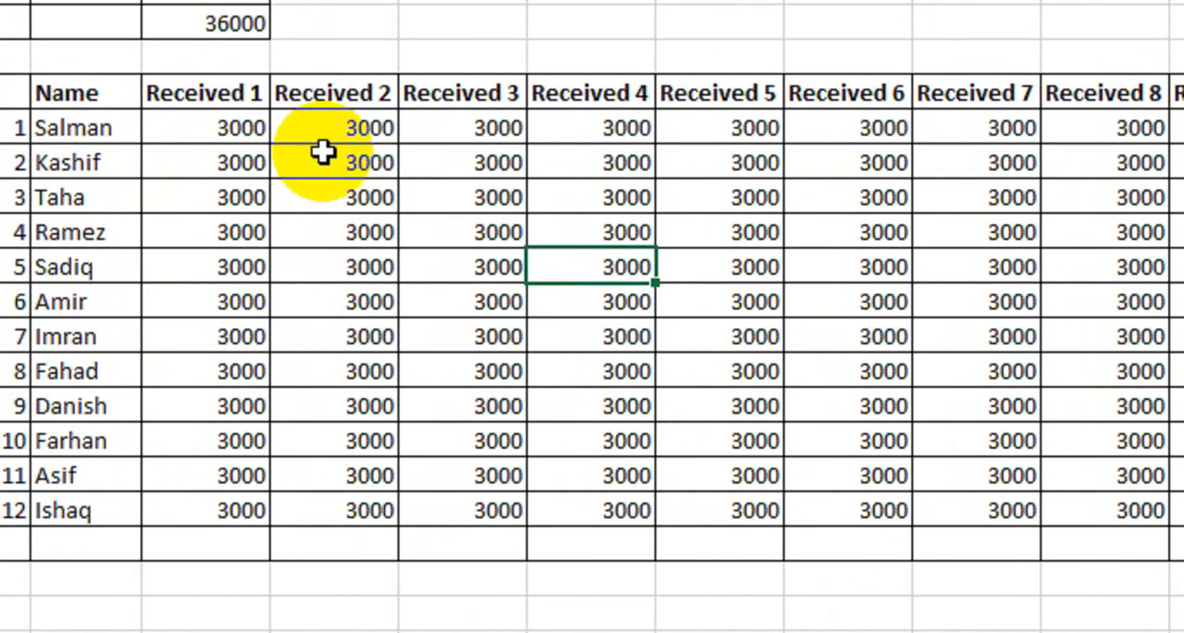
pyautogui.scroll(1, 352, 151)
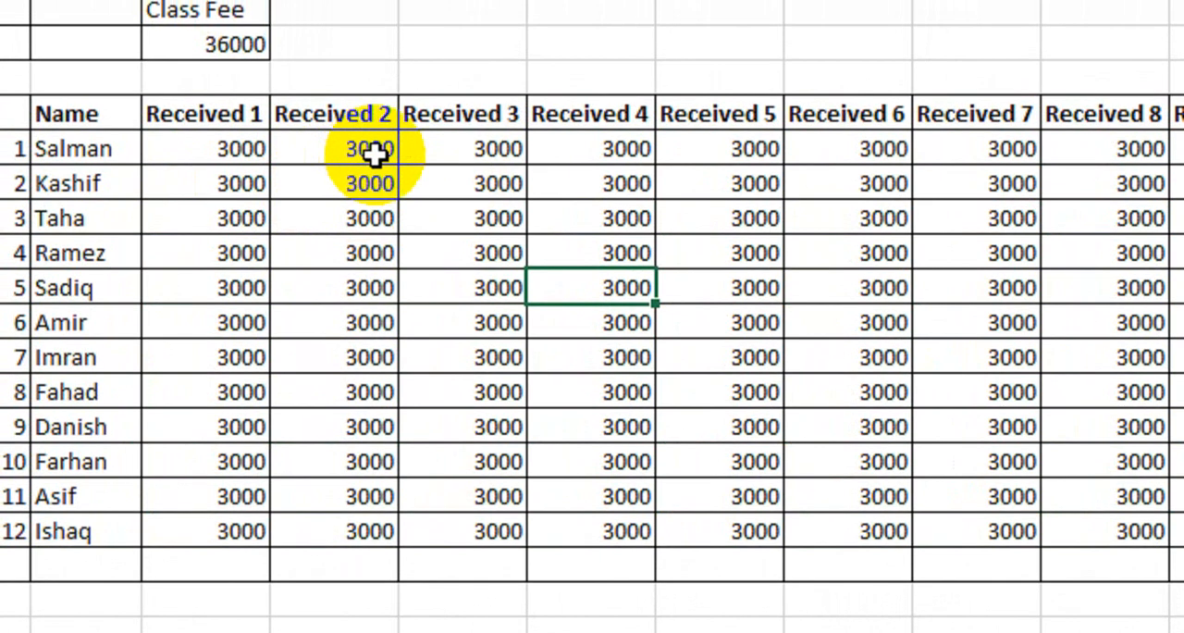
pyautogui.click(377, 152)
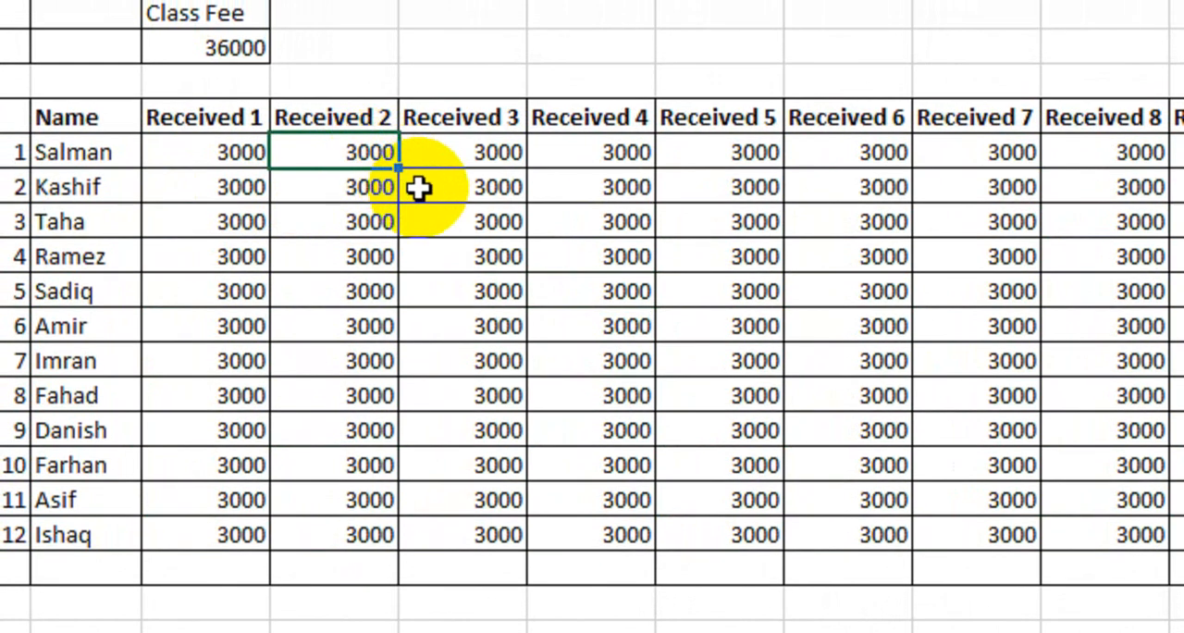
pyautogui.press('Delete')
pyautogui.click(518, 220)
pyautogui.press('Delete')
pyautogui.click(824, 227)
pyautogui.press('Delete')
# - Clear the Received 8 payments of students 3, 6 and 9
pyautogui.hscroll(1, 925, 222)
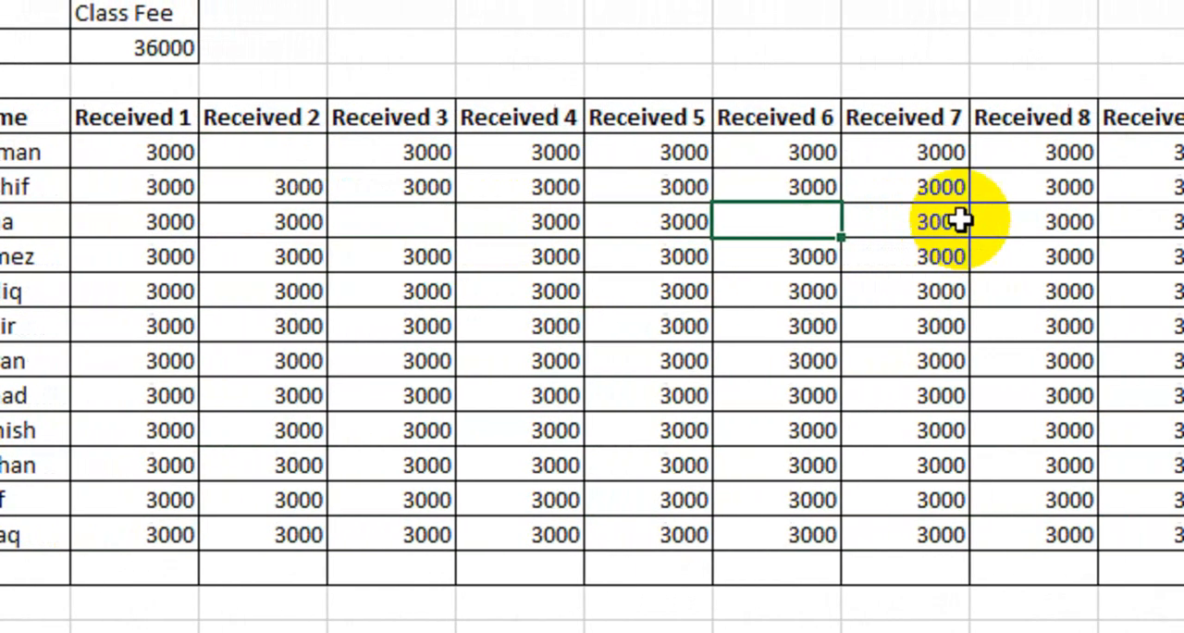
pyautogui.hscroll(1, 971, 222)
pyautogui.click(983, 222)
pyautogui.press('Delete')
pyautogui.click(916, 333)
pyautogui.press('Delete')
pyautogui.click(872, 435)
pyautogui.press('Delete')
# - Clear the Received 10 payment of student 9 and the Received 6 and Received 4 payments of student 10
pyautogui.hscroll(1, 994, 435)
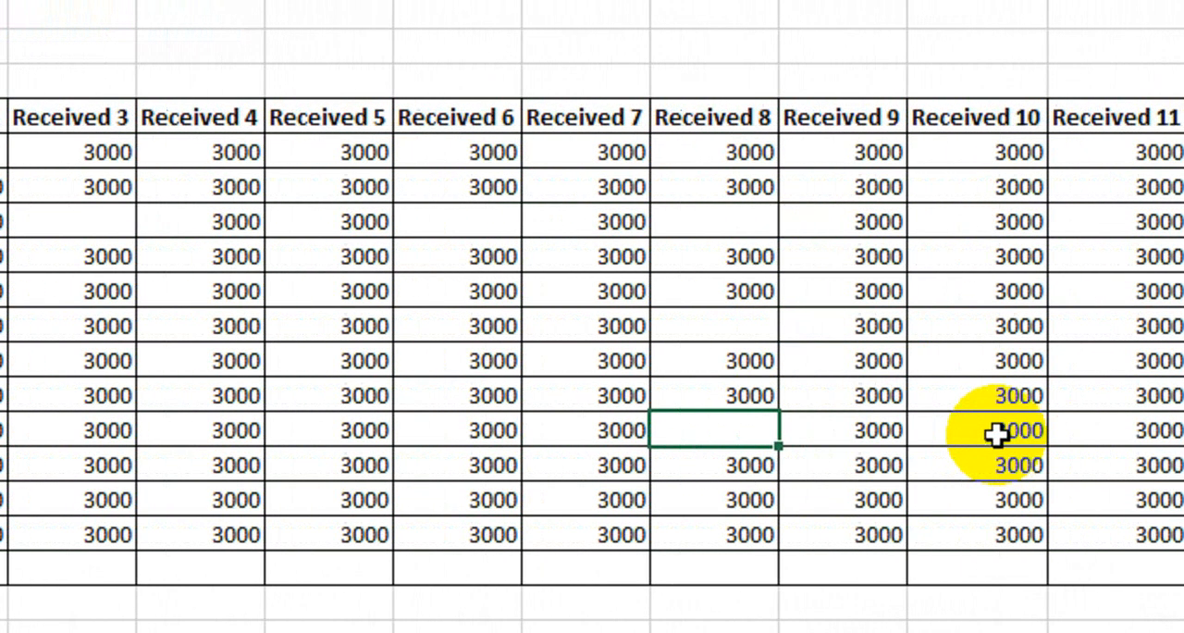
pyautogui.click(996, 435)
pyautogui.press('Delete')
pyautogui.click(413, 470)
pyautogui.press('Delete')
pyautogui.click(162, 462)
pyautogui.press('Delete')
# - Clear the Received 3 payment of student 8 and the Received 1 payments of students 6 and 9
pyautogui.click(56, 399)
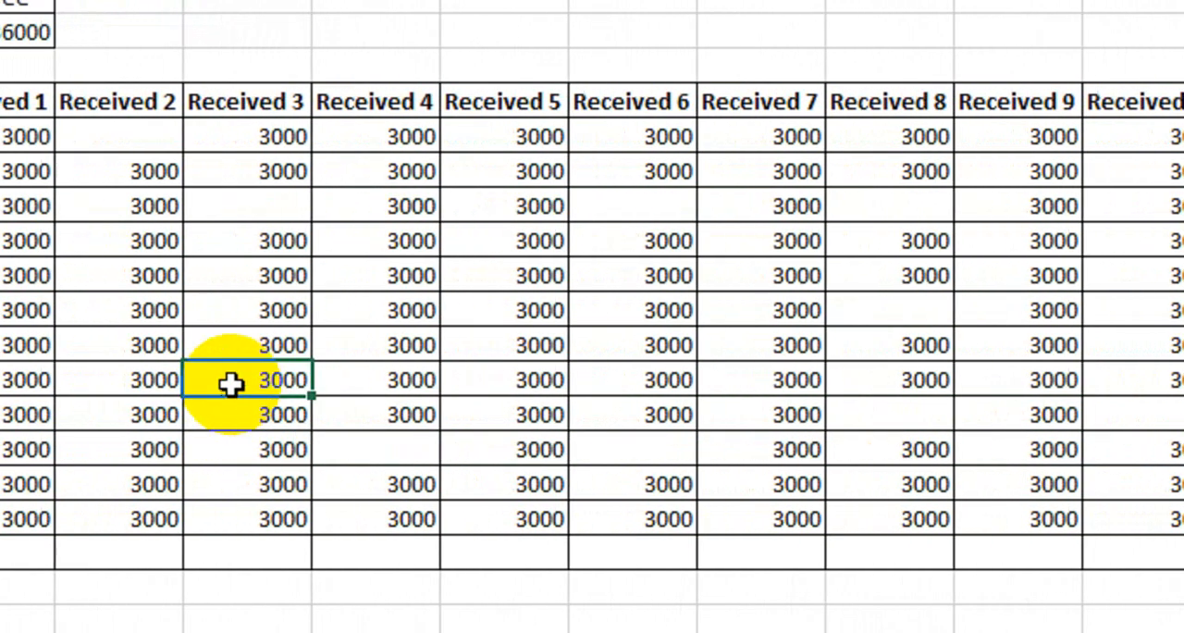
pyautogui.press('Delete')
pyautogui.click(123, 378)
pyautogui.click(20, 312)
pyautogui.press('Delete')
pyautogui.click(21, 406)
pyautogui.press('Delete')
# - Clear the Received 1, Received 6 and Received 8 payments of student 12
pyautogui.click(33, 514)
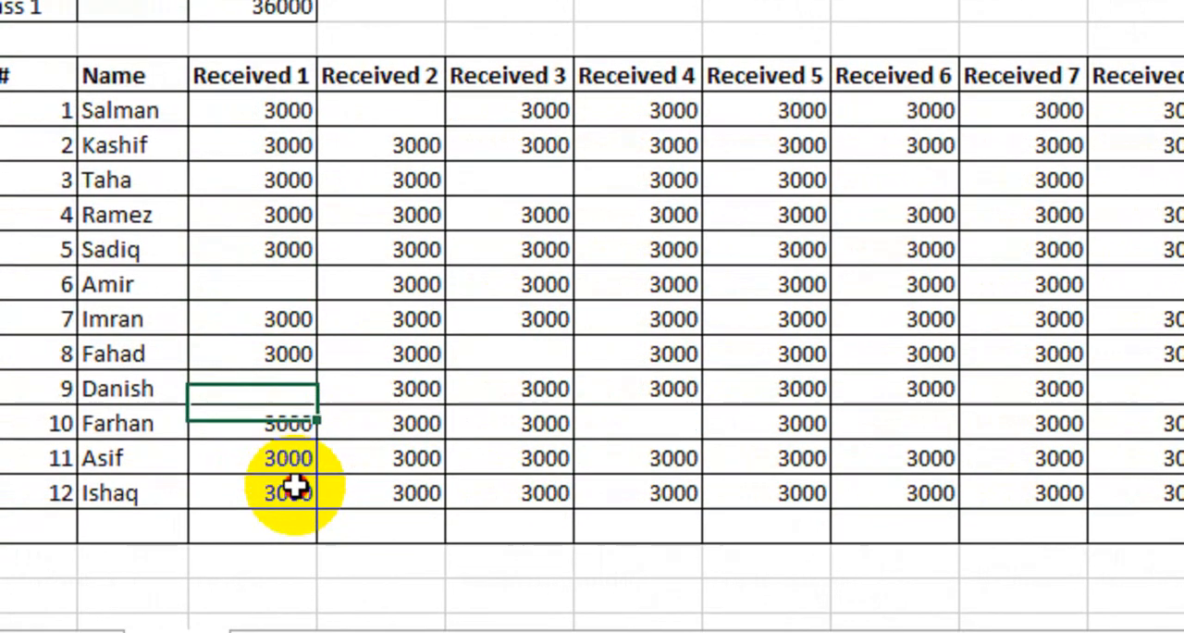
pyautogui.click(294, 488)
pyautogui.press('Delete')
pyautogui.click(921, 495)
pyautogui.press('Delete')
pyautogui.click(1134, 492)
pyautogui.press('Delete')
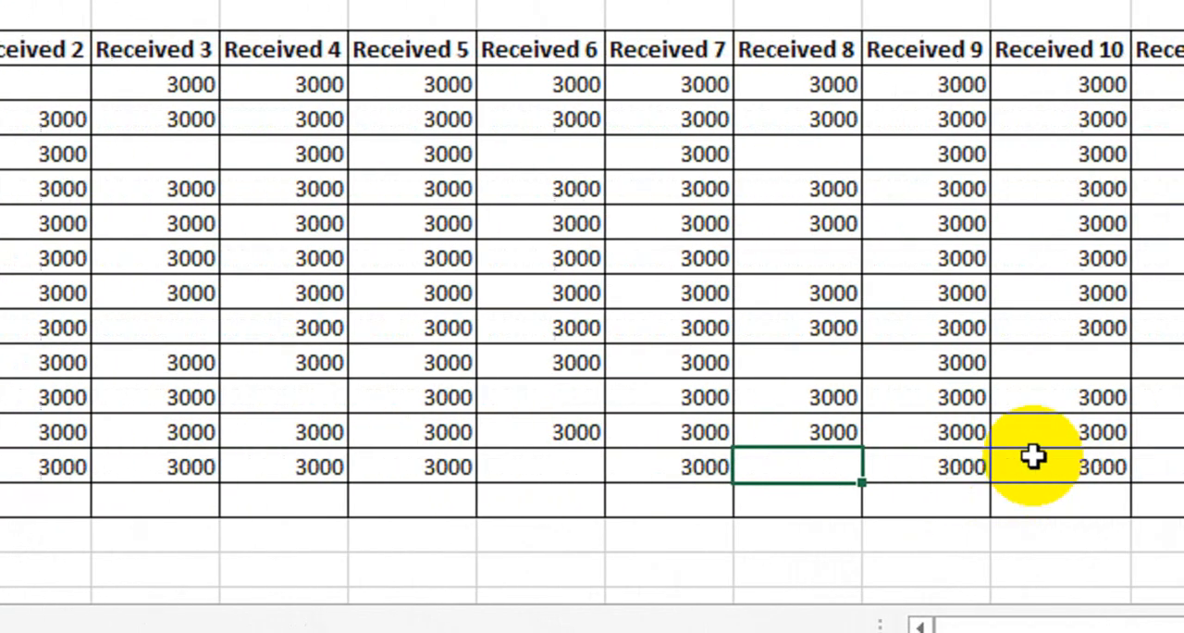
# - Clear the Received 10 payments of students 1, 6 and 8, Received 11 of student 3 and Received 12 of student 2
pyautogui.click(1073, 259)
pyautogui.press('Delete')
pyautogui.click(925, 158)
pyautogui.press('Delete')
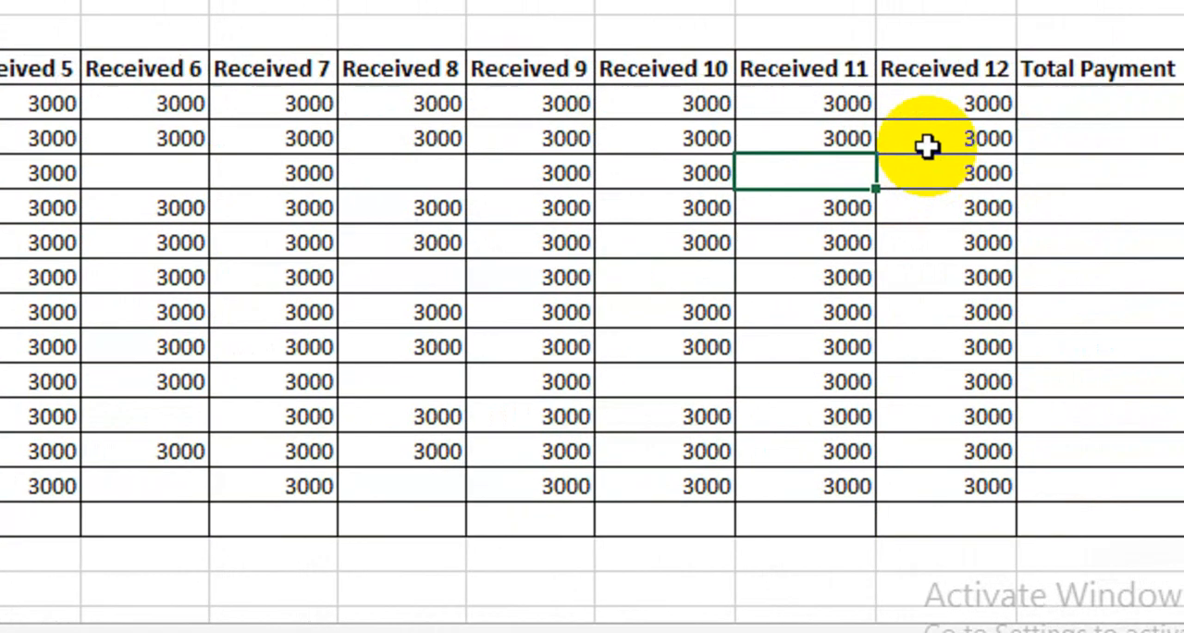
pyautogui.click(928, 146)
pyautogui.press('Delete')
pyautogui.click(721, 112)
pyautogui.press('Delete')
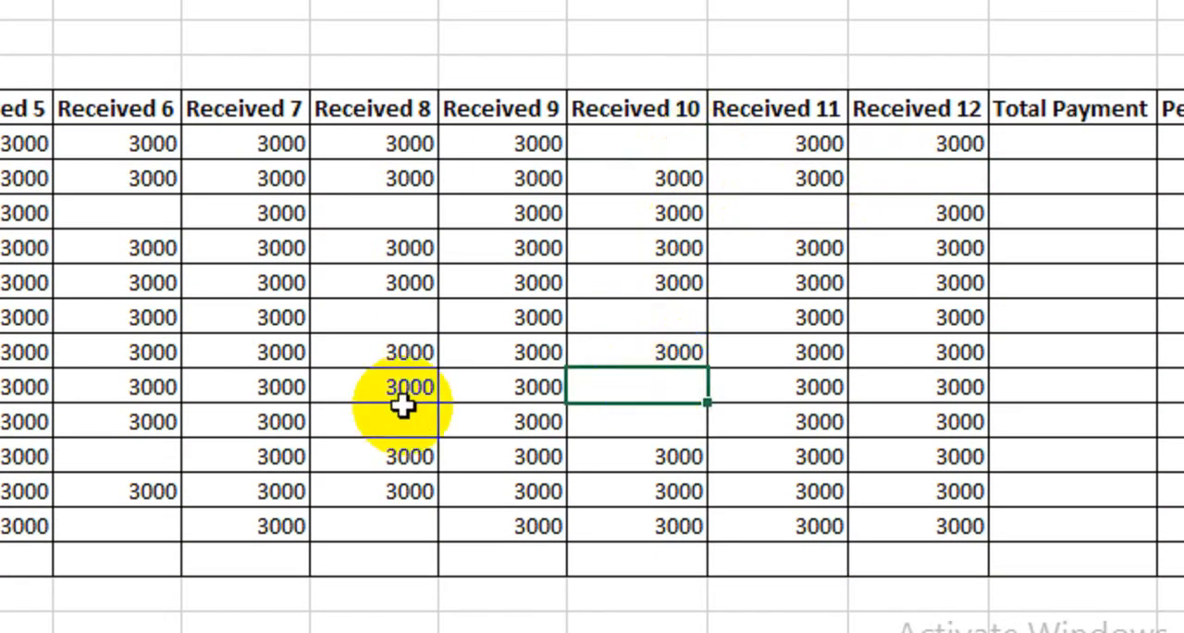
# - Clear the Received 7 payments of students 5 and 8, Received 4 and Received 5 of student 5, and Received 9 of student 7
pyautogui.click(264, 387)
pyautogui.press('Delete')
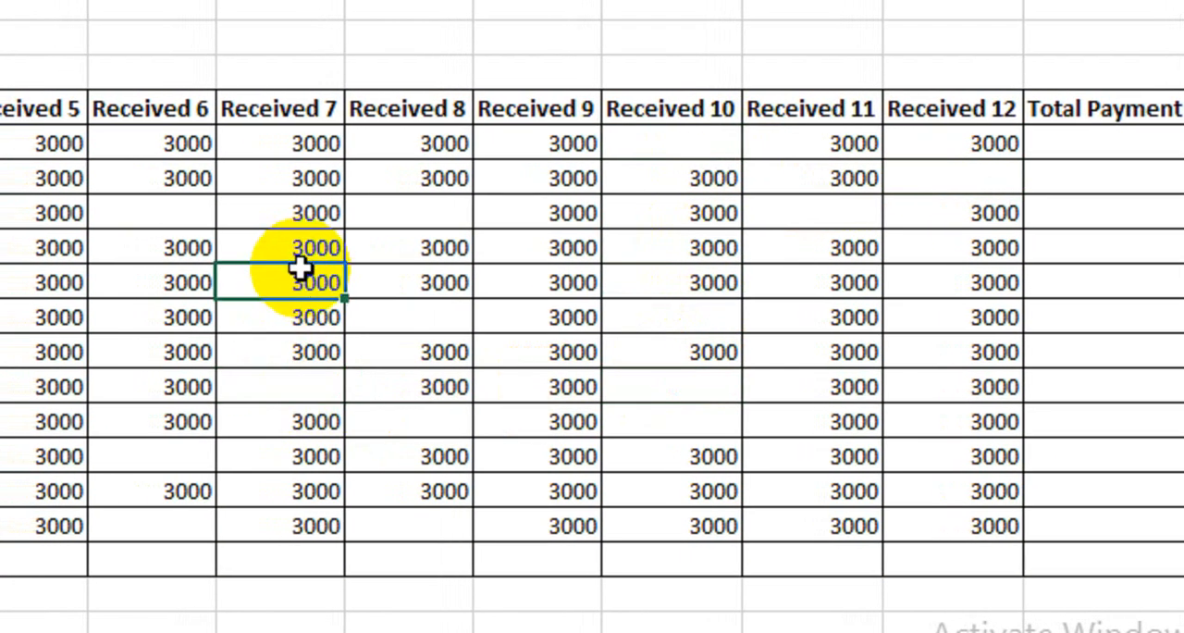
pyautogui.press('Delete')
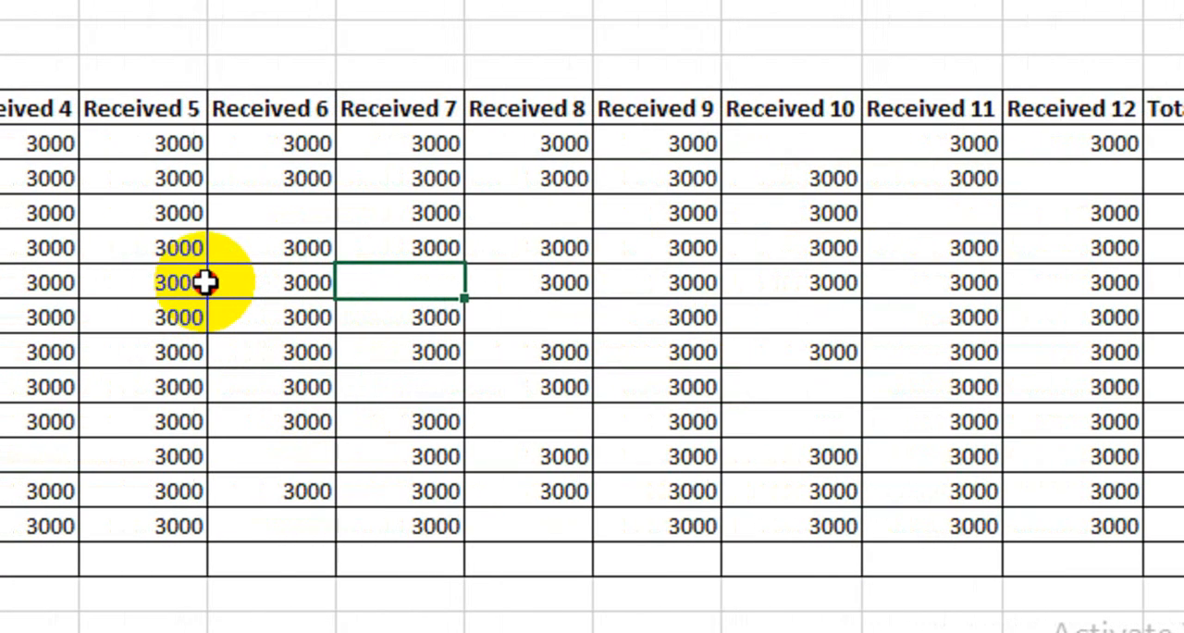
pyautogui.click(74, 282)
pyautogui.press('Delete')
pyautogui.click(158, 285)
pyautogui.press('Delete')
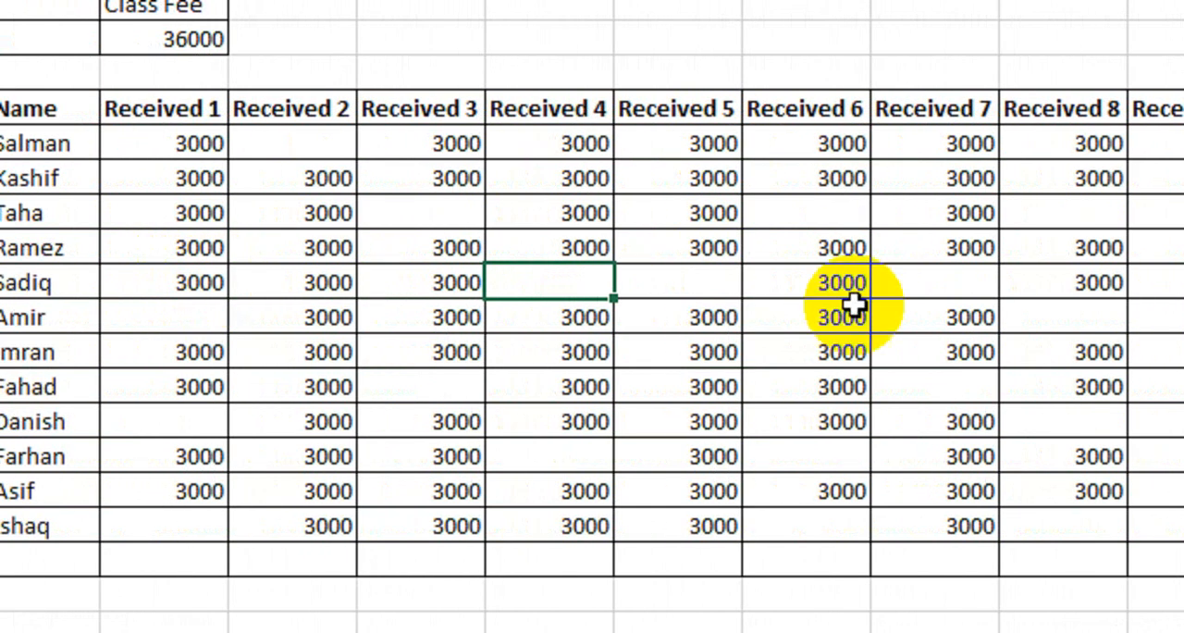
pyautogui.click(1156, 361)
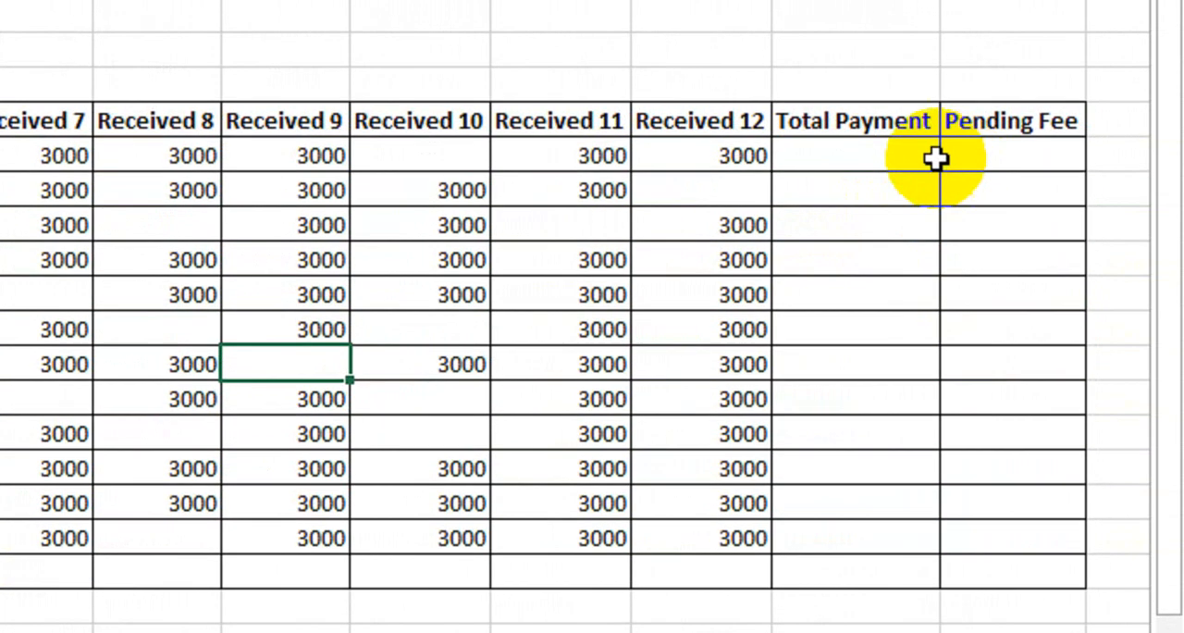
# - Start student 1's Total Payment formula with an IF that returns an empty string when SUM(D9:O9)=0
pyautogui.click(938, 149)
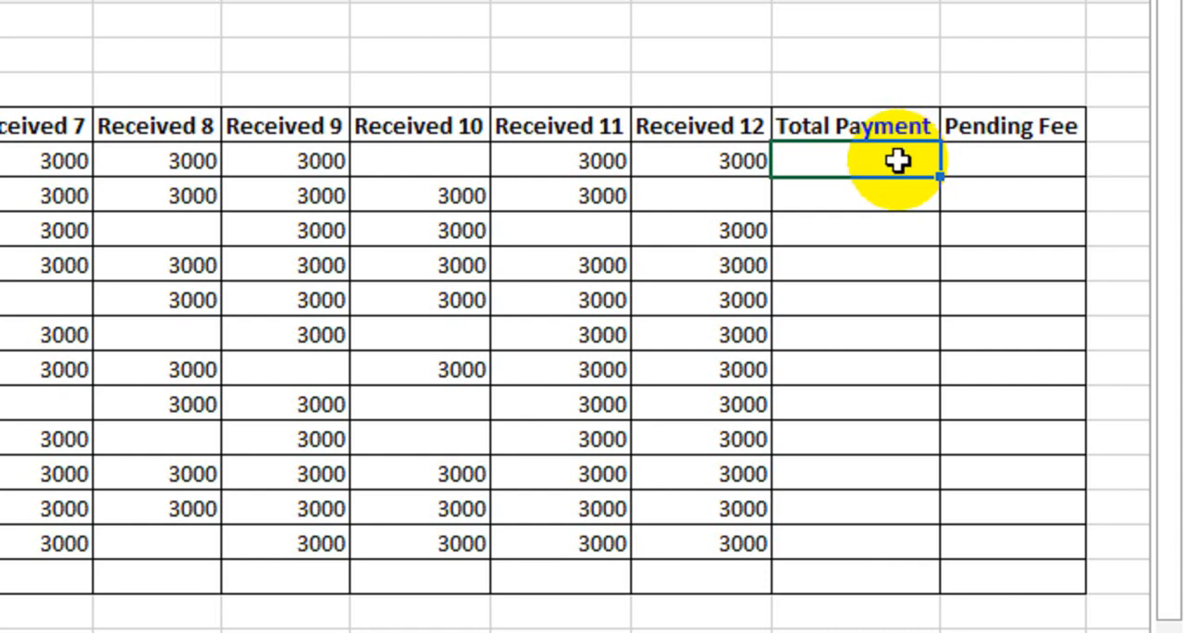
pyautogui.write('=if')
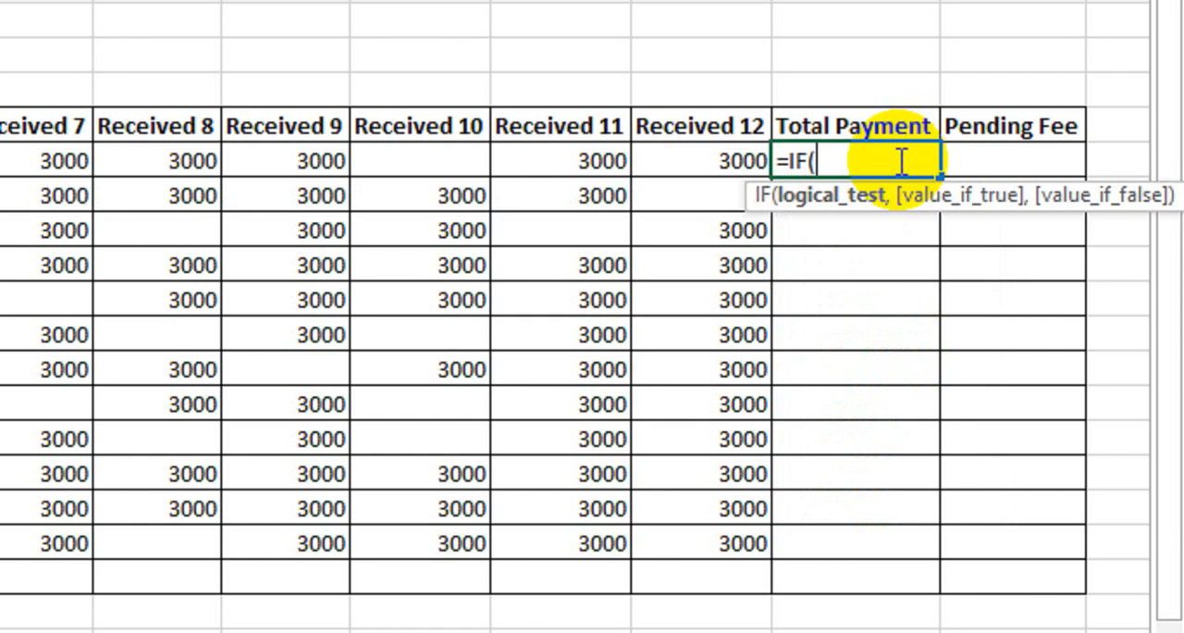
pyautogui.write('sum')
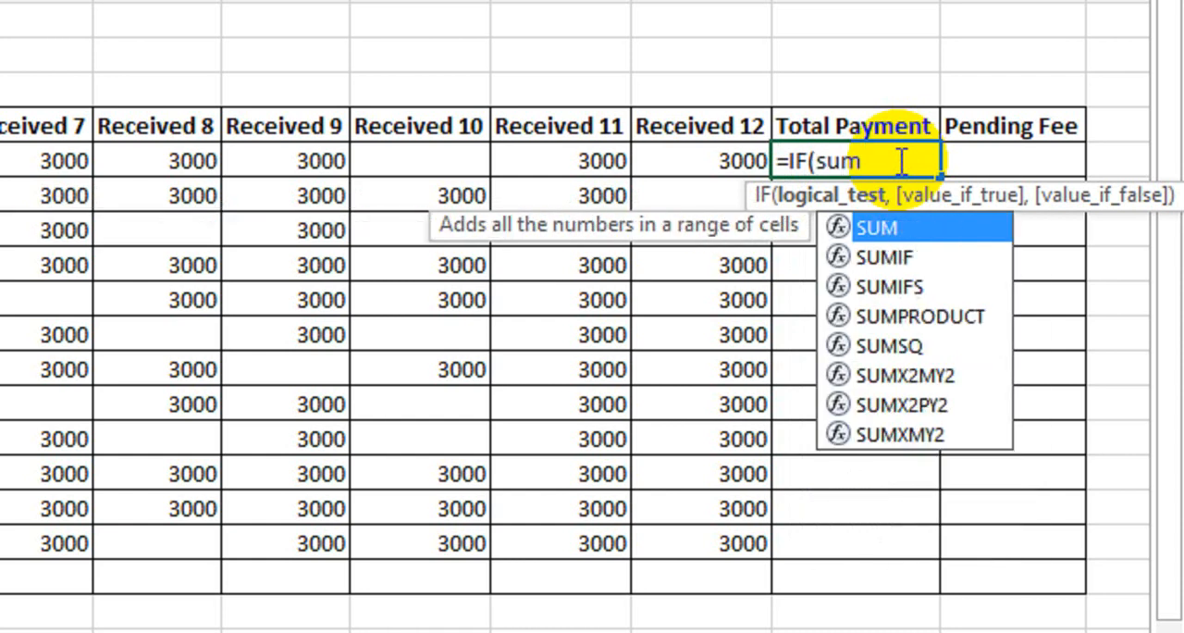
pyautogui.press('Tab')
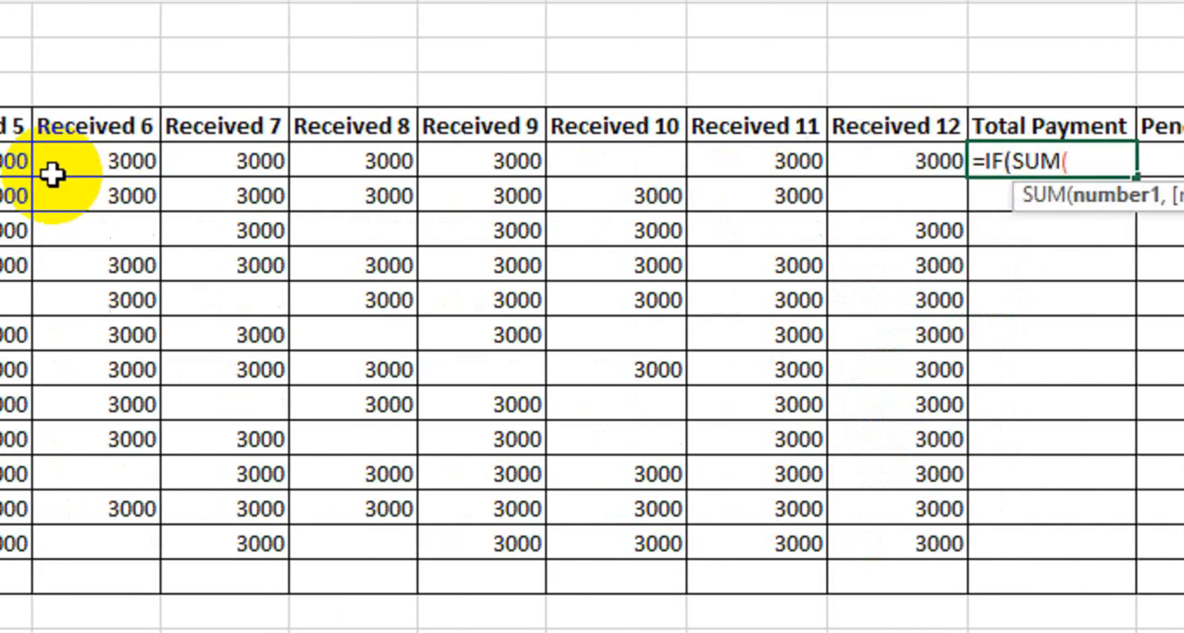
pyautogui.moveTo(261, 163); pyautogui.dragTo(953, 162)
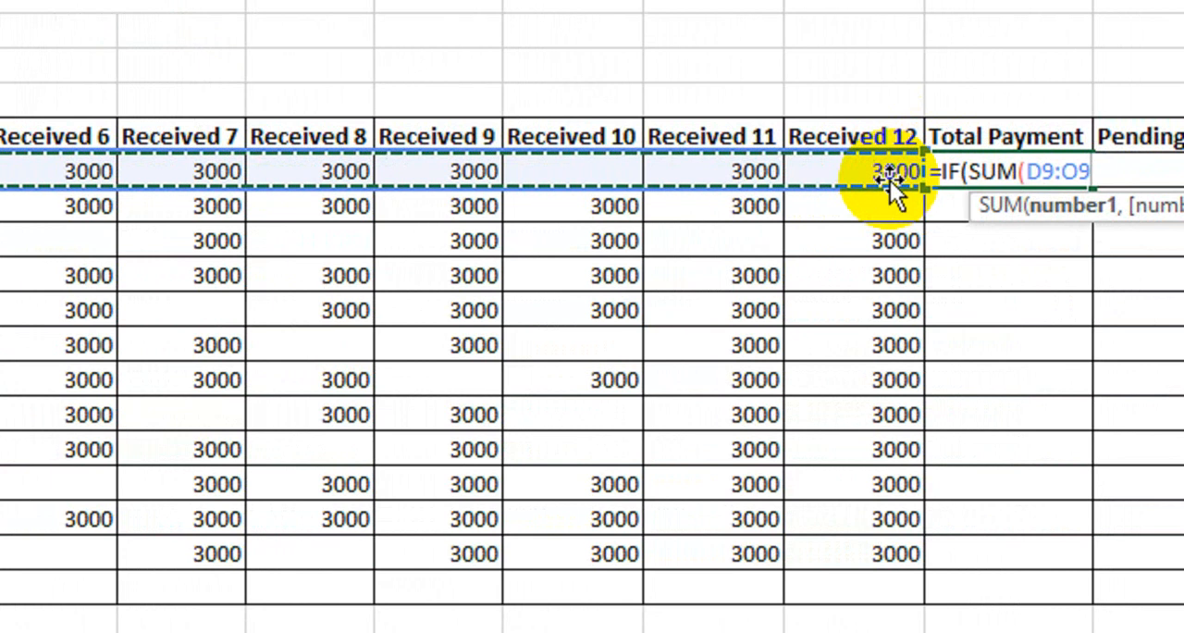
pyautogui.write(')')
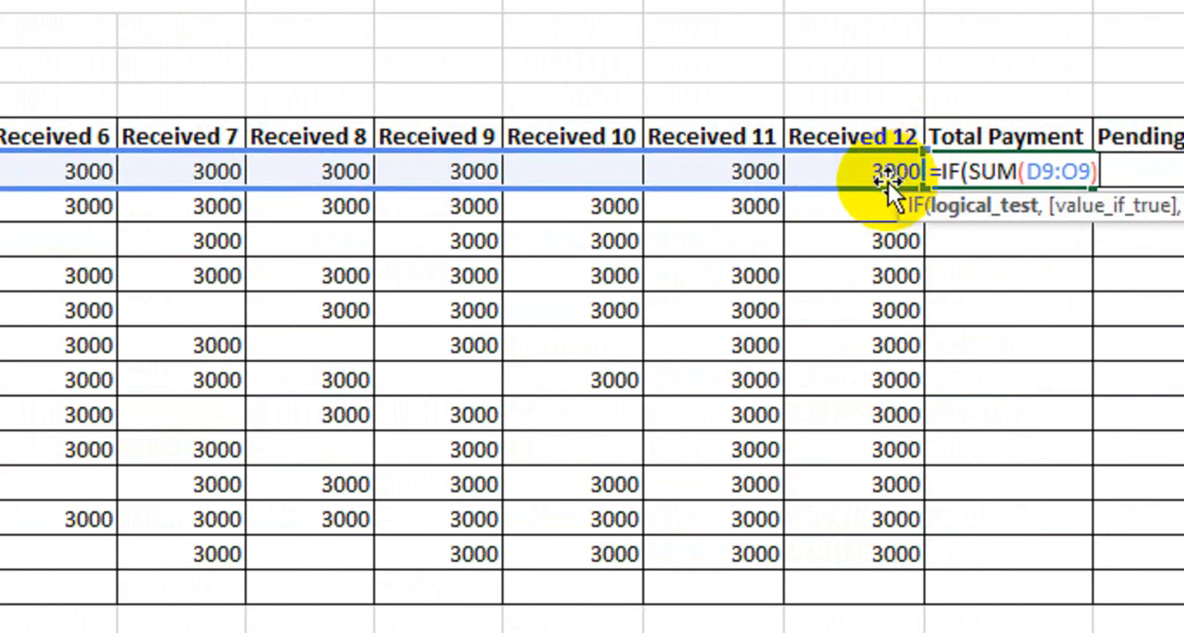
pyautogui.write('=0')
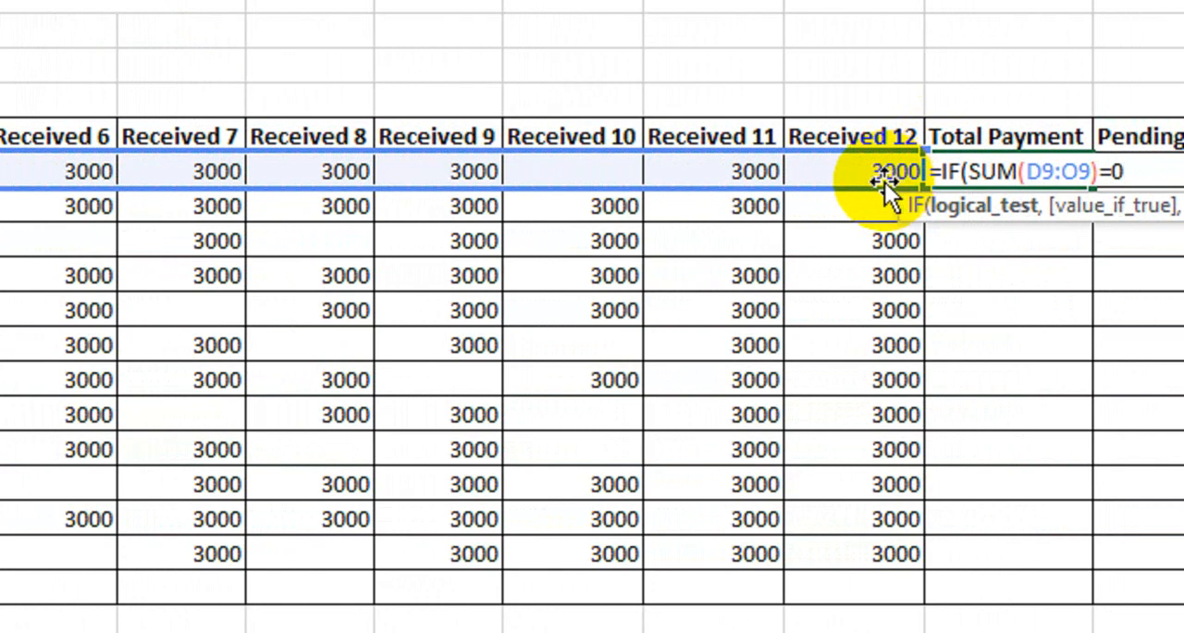
pyautogui.write(',')
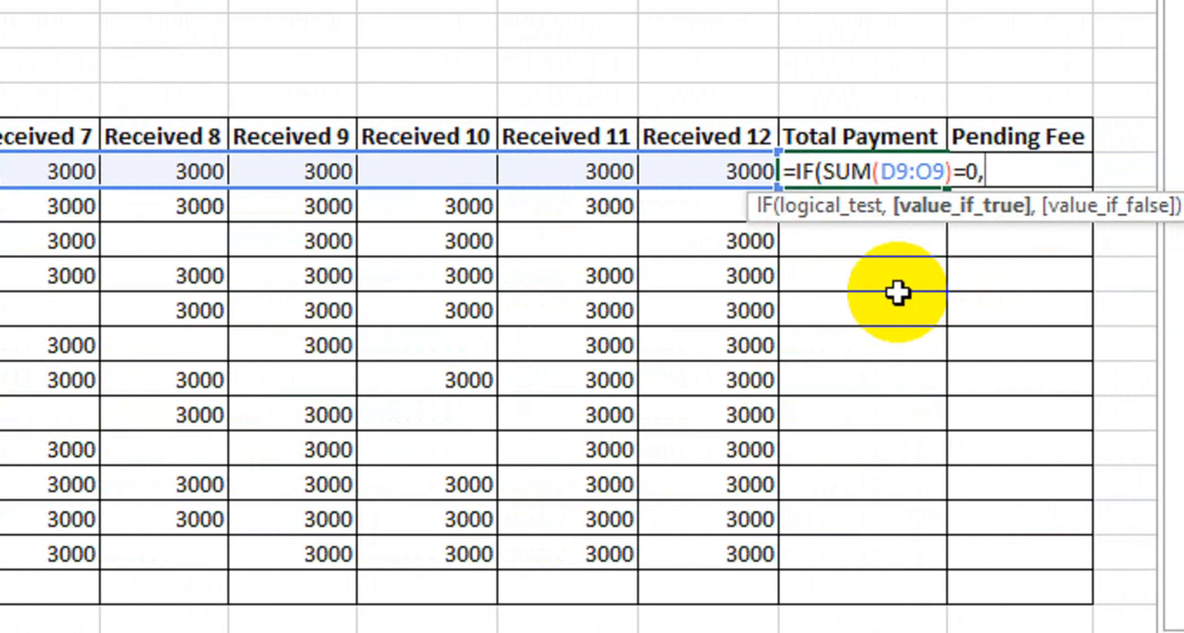
pyautogui.write('""')
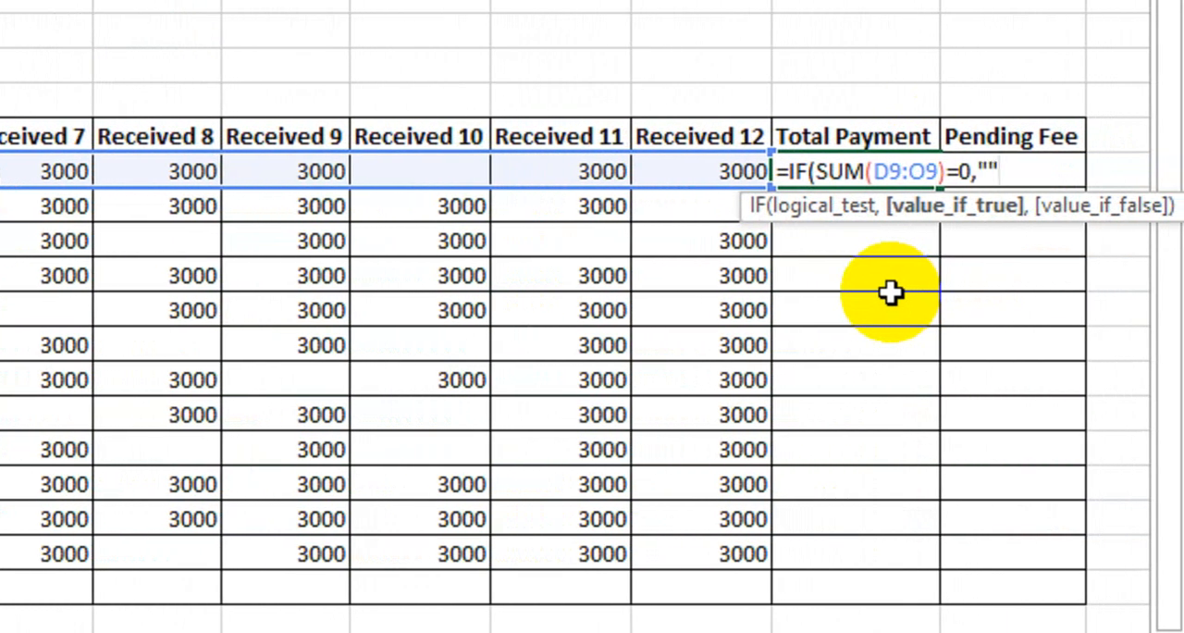
pyautogui.write(',')
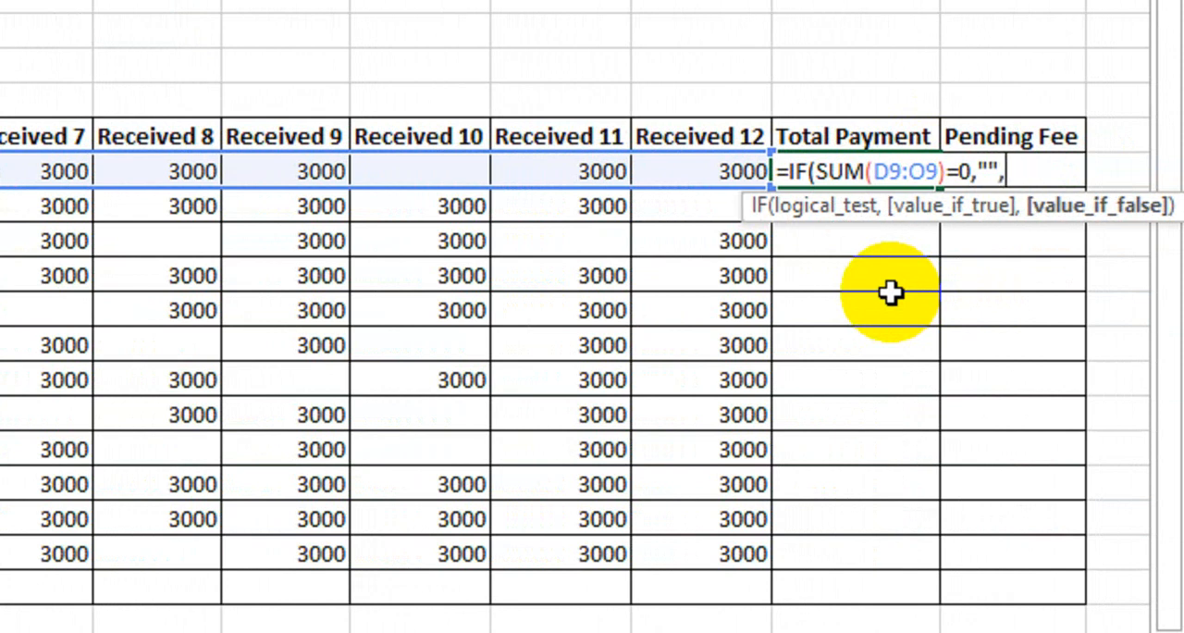
pyautogui.write('sum')
# - Complete student 1's Total Payment formula with SUM(D9:O9) as the value if false and enter it
pyautogui.press('Tab')
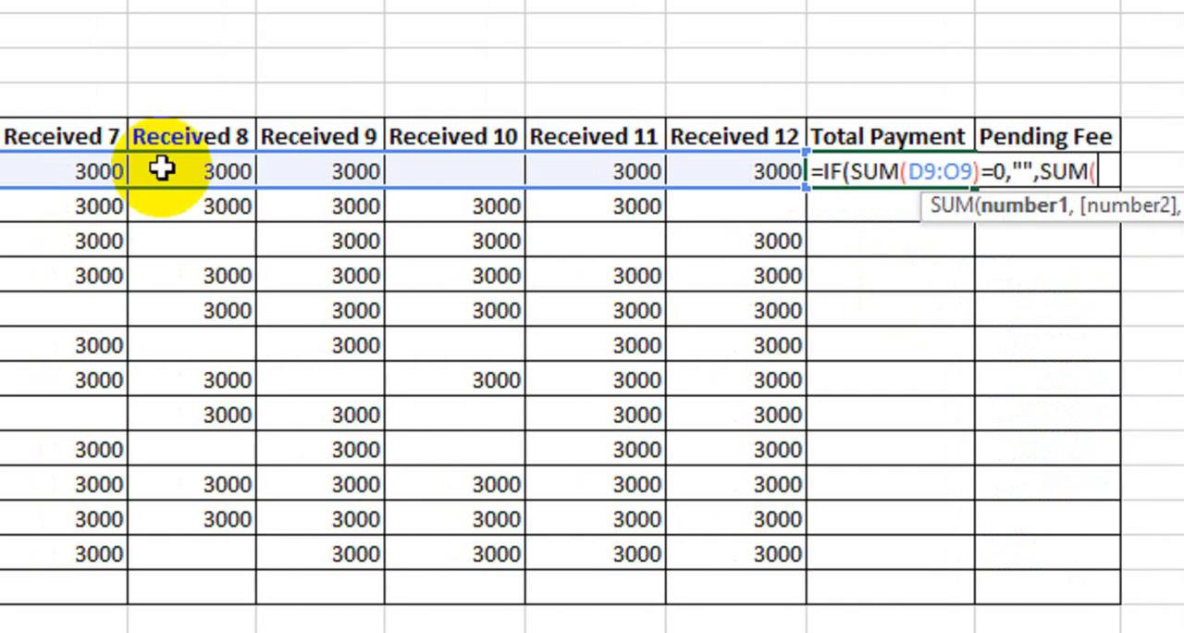
pyautogui.hscroll(-5, 130, 168)
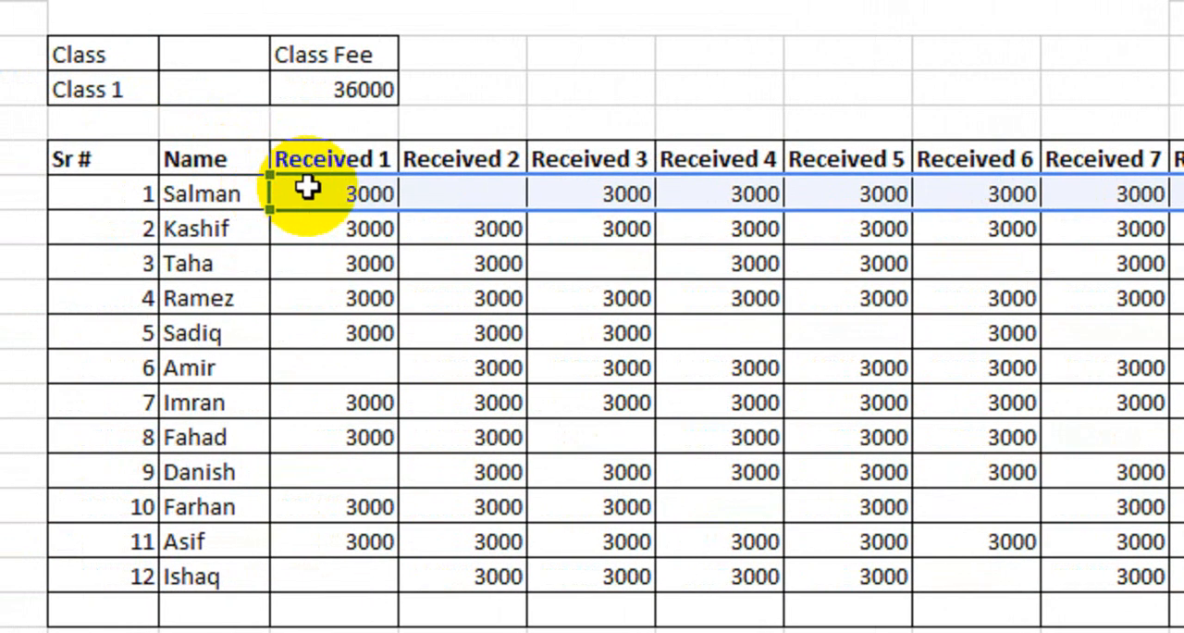
pyautogui.moveTo(276, 188); pyautogui.dragTo(981, 194)
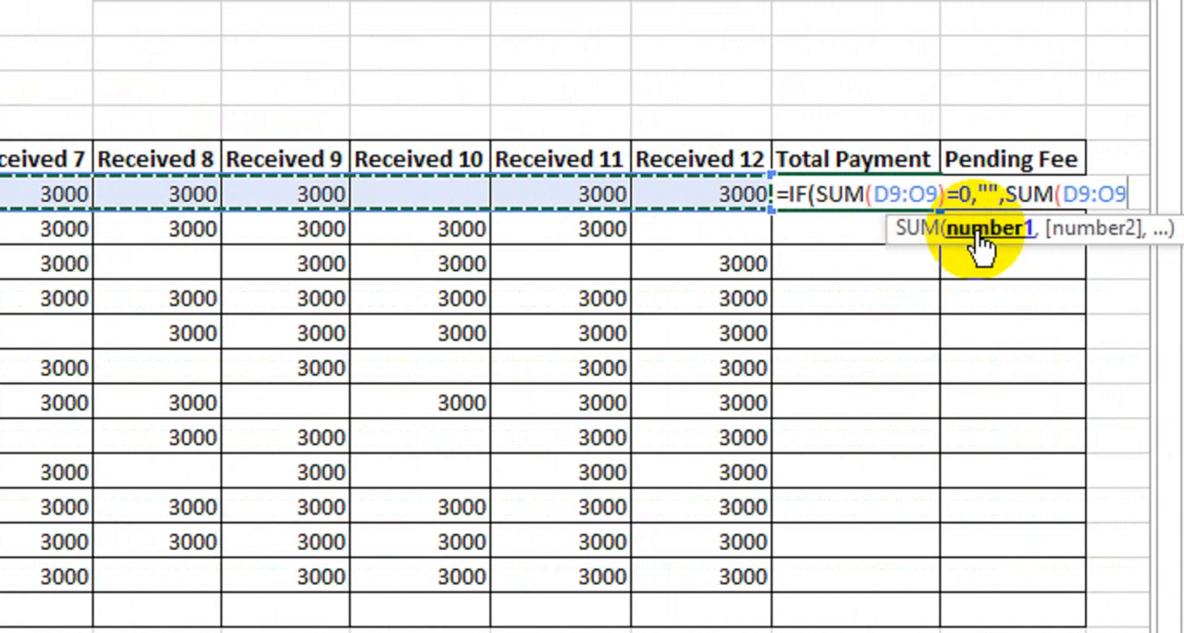
pyautogui.write(')')
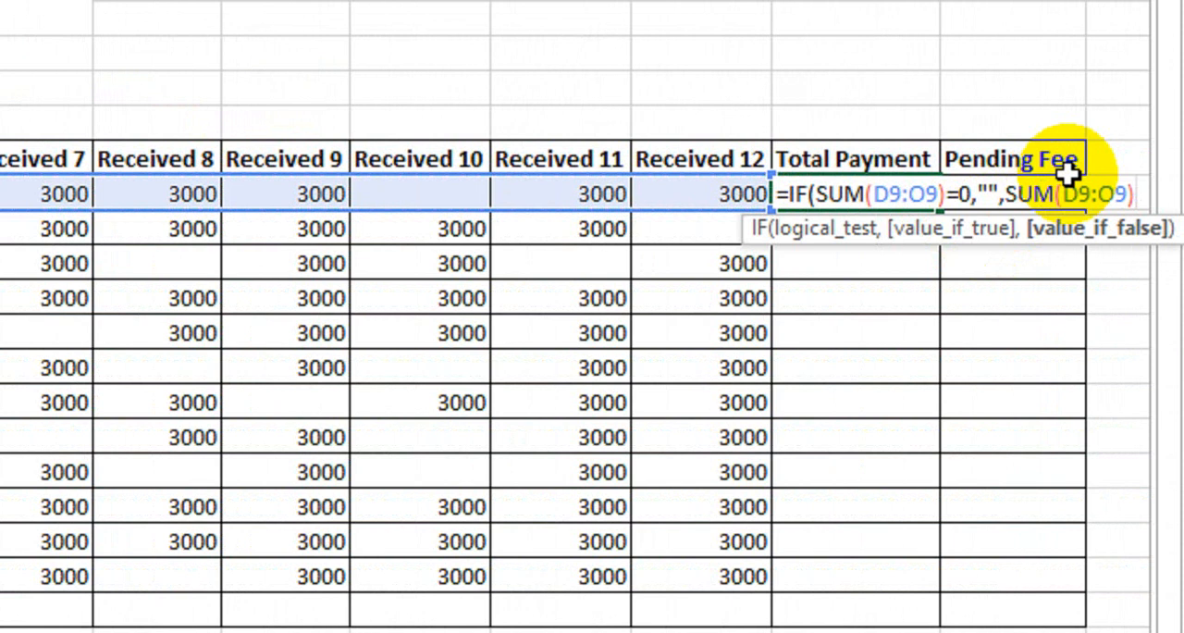
pyautogui.write(')')
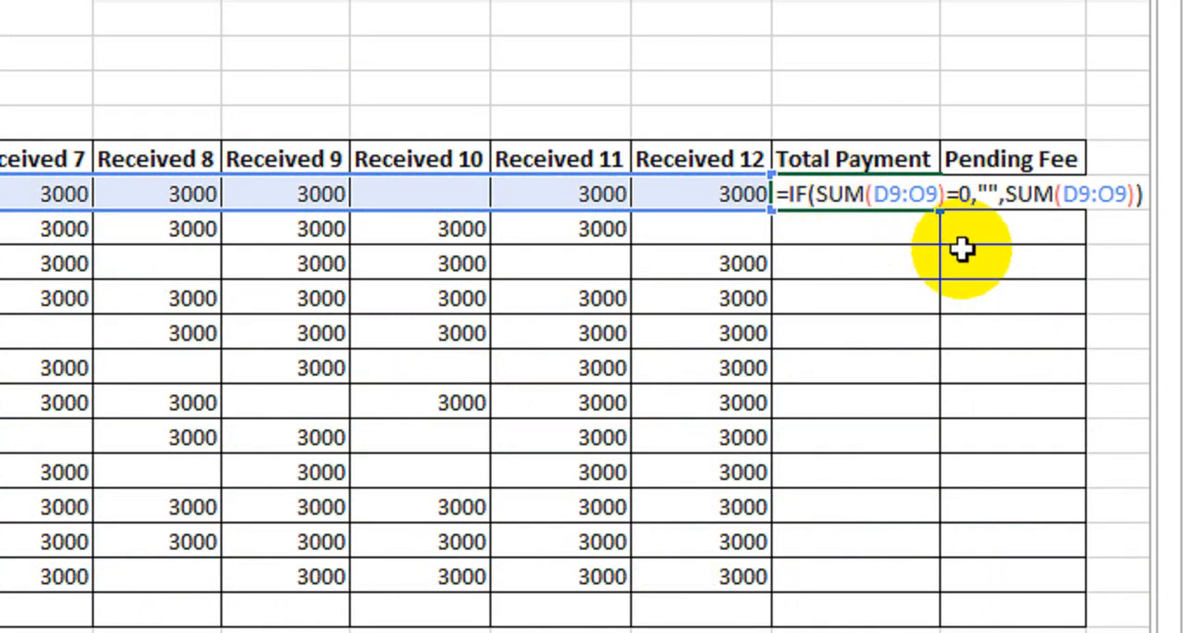
pyautogui.press('Return')
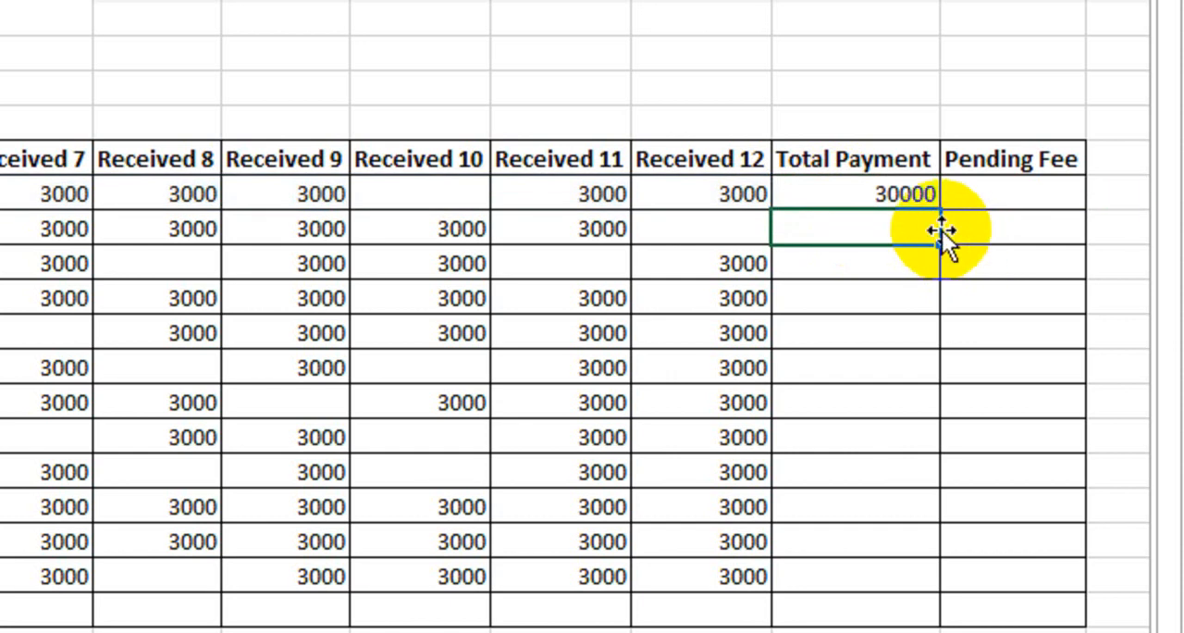
# - Review student 1's Total Payment formula and fill it down the column through student 12
pyautogui.doubleClick(909, 193)
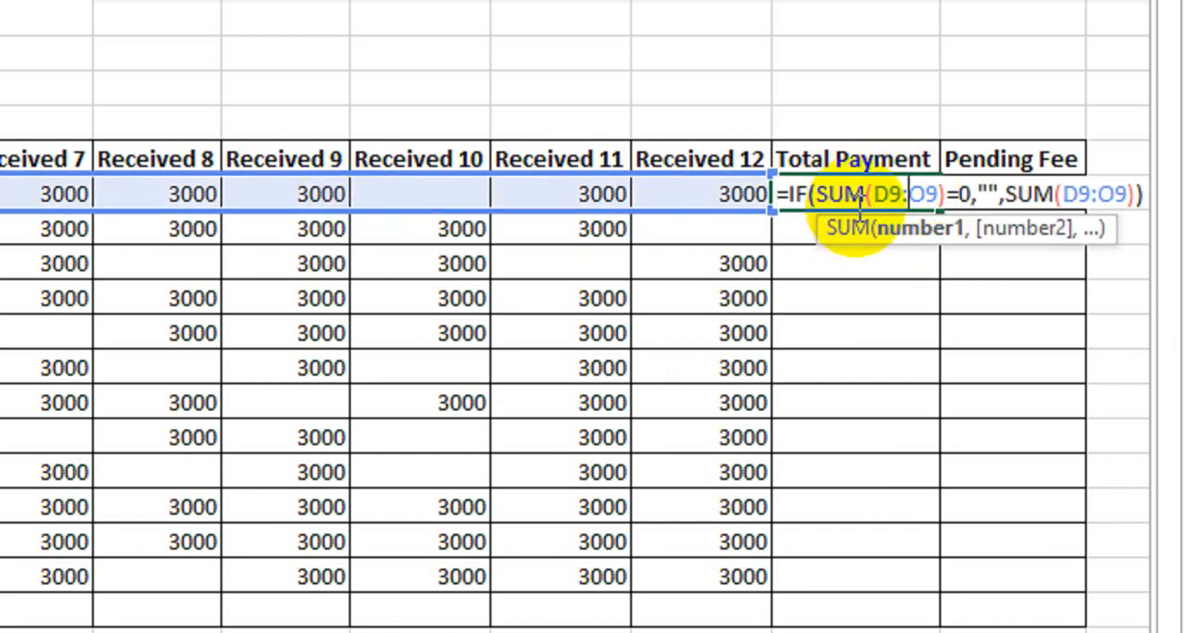
pyautogui.press('Return')
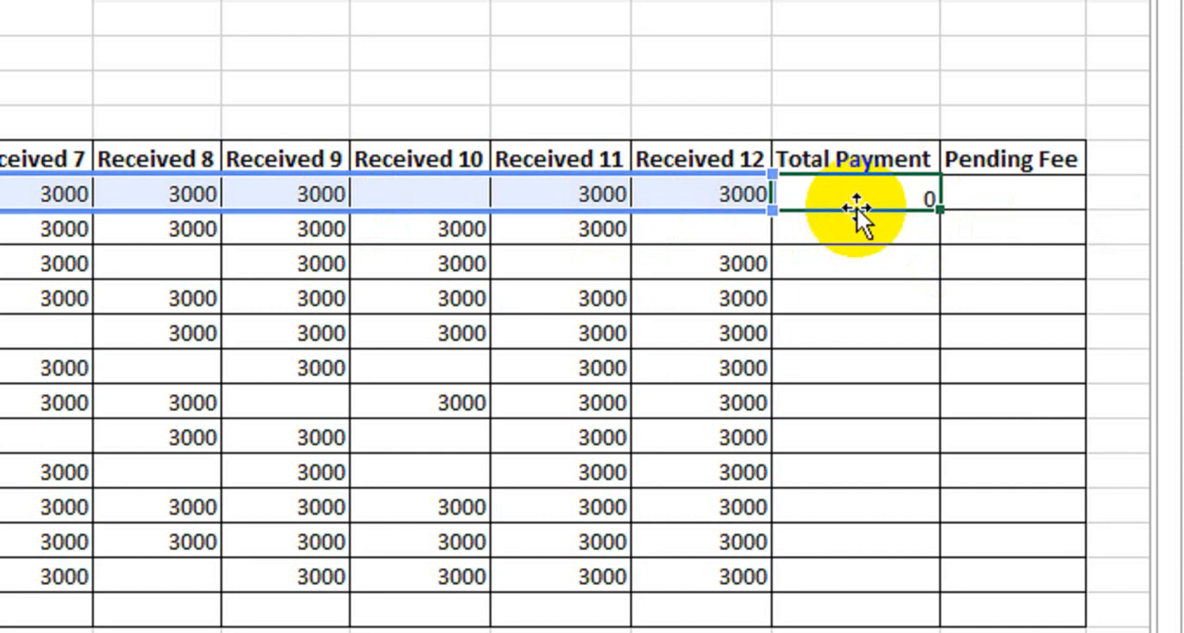
pyautogui.click(872, 192)
pyautogui.moveTo(944, 213); pyautogui.dragTo(936, 474)
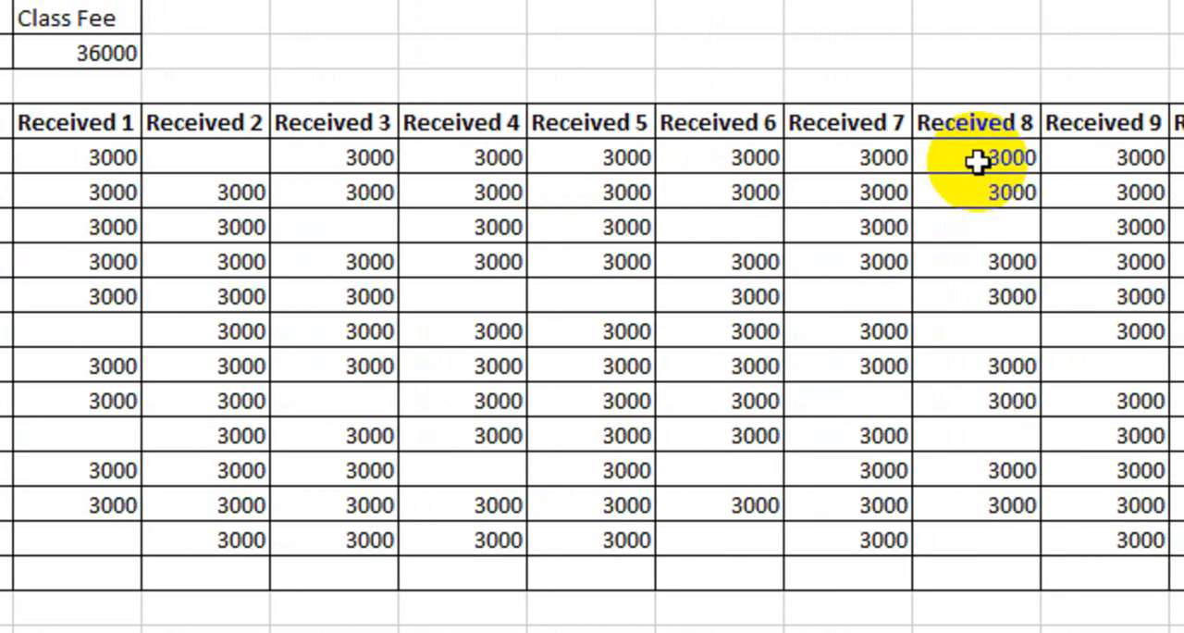
pyautogui.click(1057, 164)
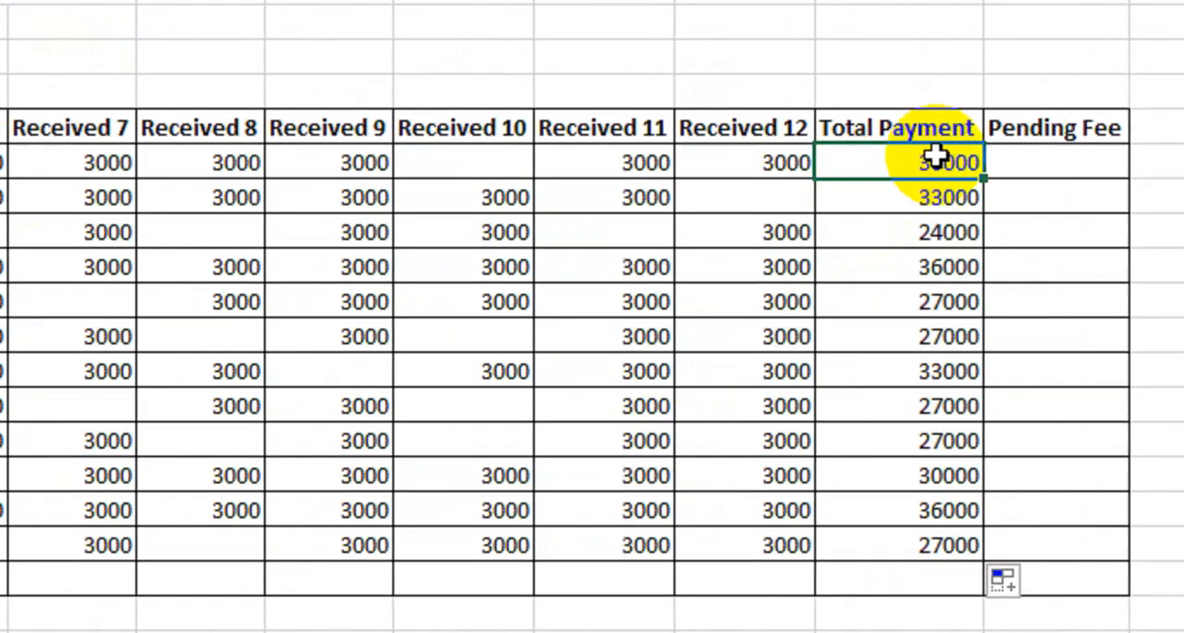
# - Start student 1's Pending Fee formula with an IF test subtracting Total Payment P9 from the absolute Class Fee reference $D$6
pyautogui.click(1055, 153)
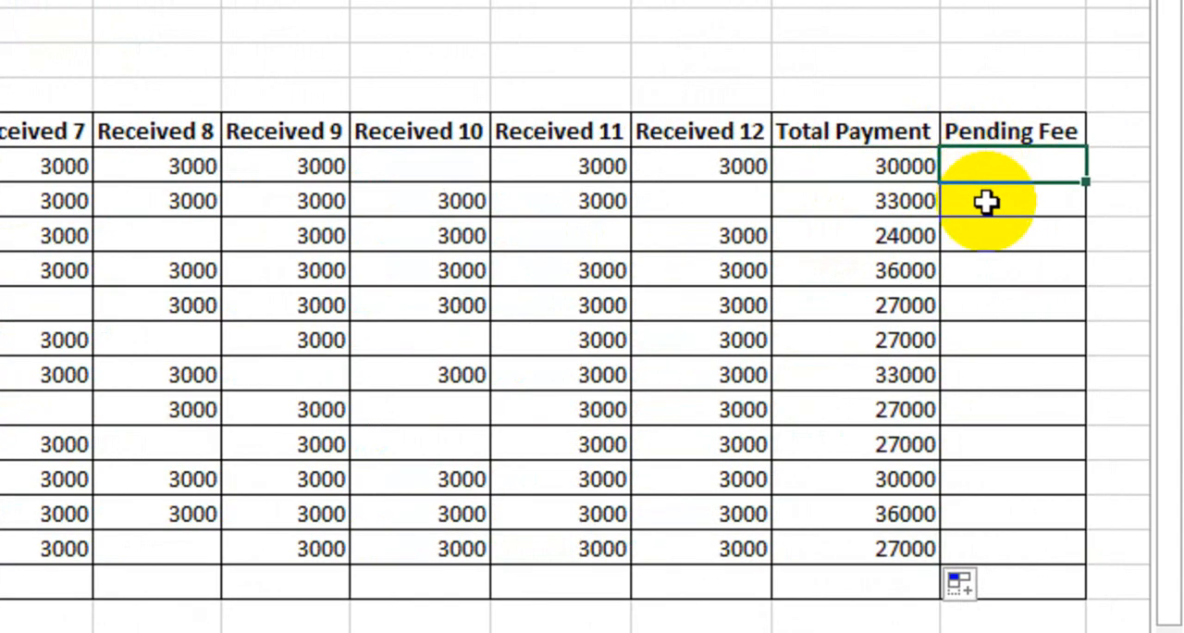
pyautogui.write('=')
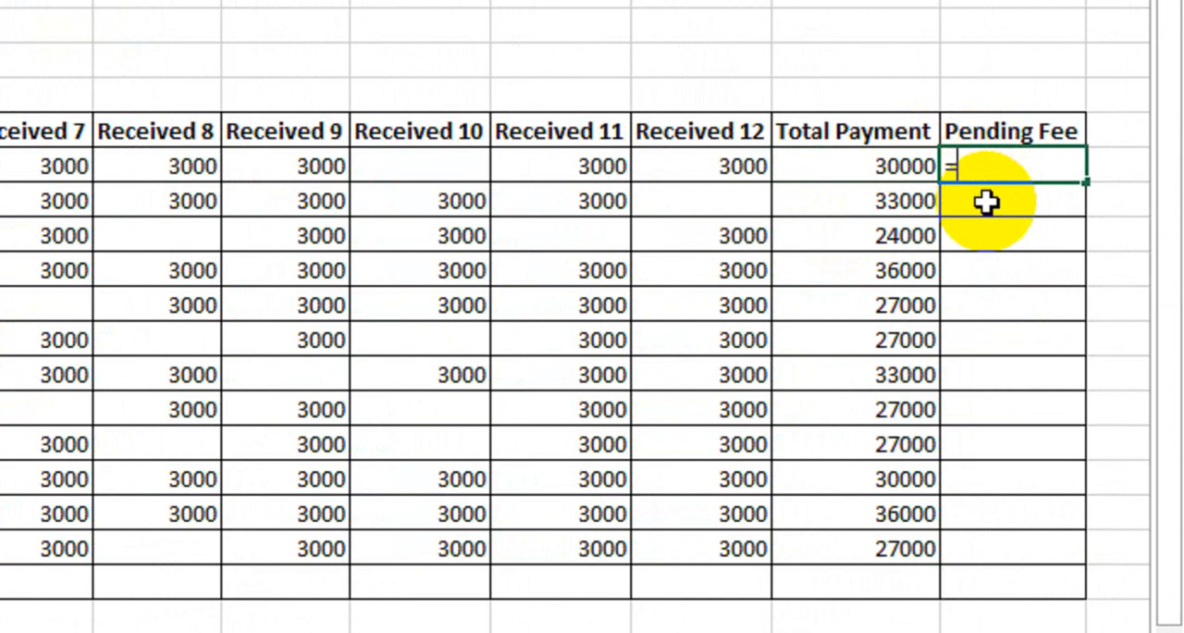
pyautogui.write('i')
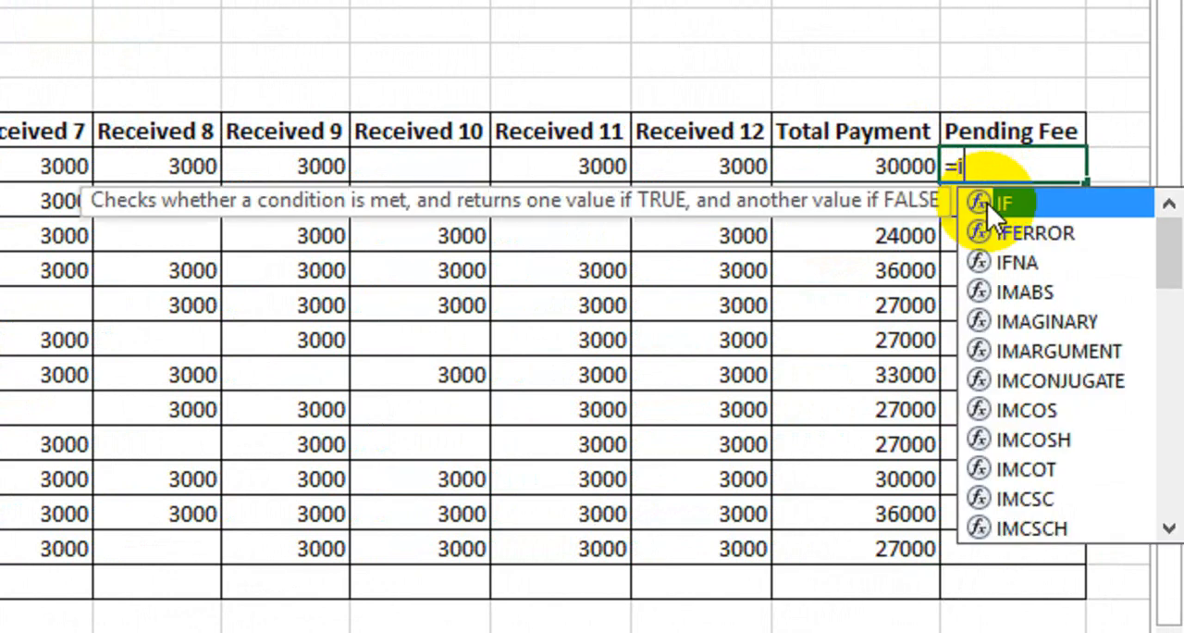
pyautogui.write('f')
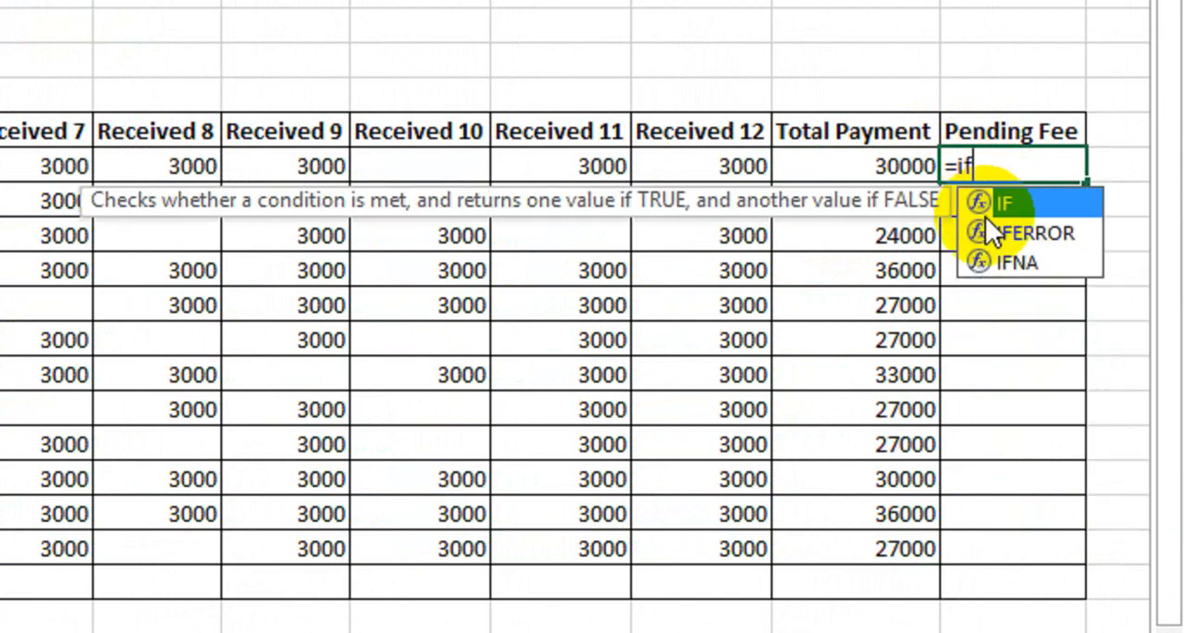
pyautogui.press('Tab')
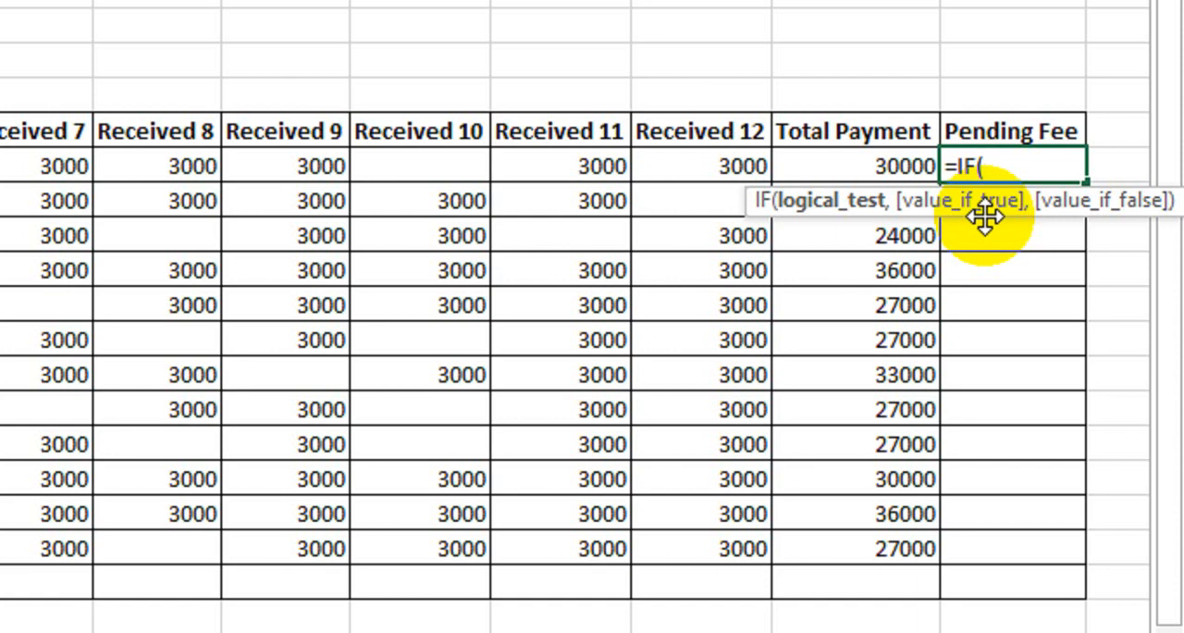
pyautogui.write('(')
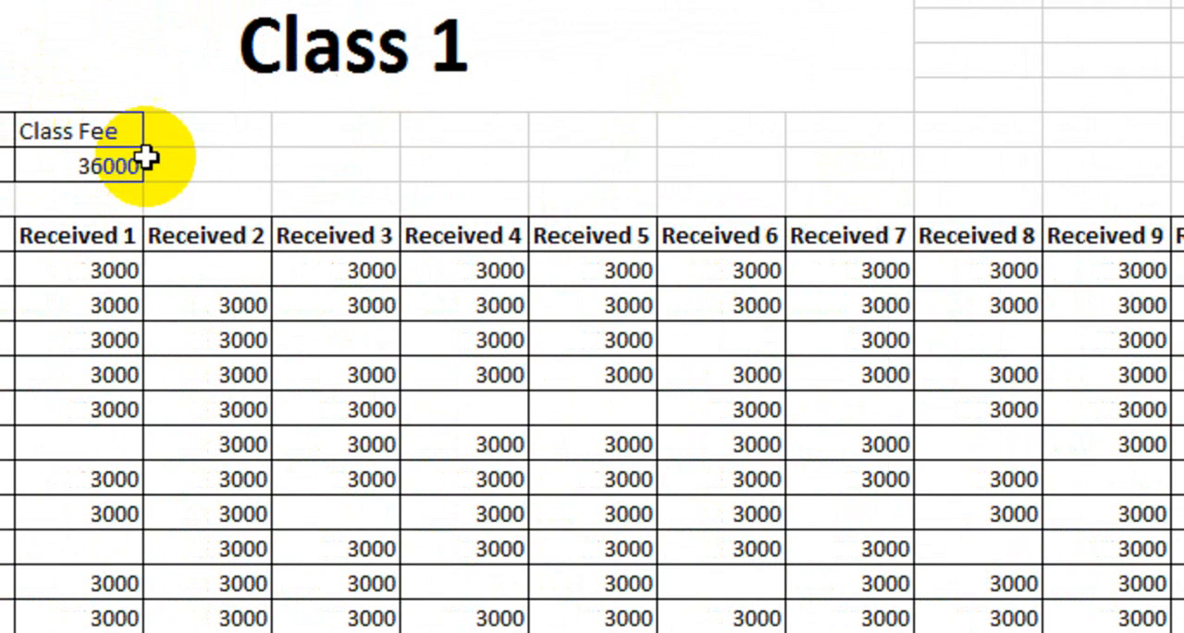
pyautogui.click(239, 167)
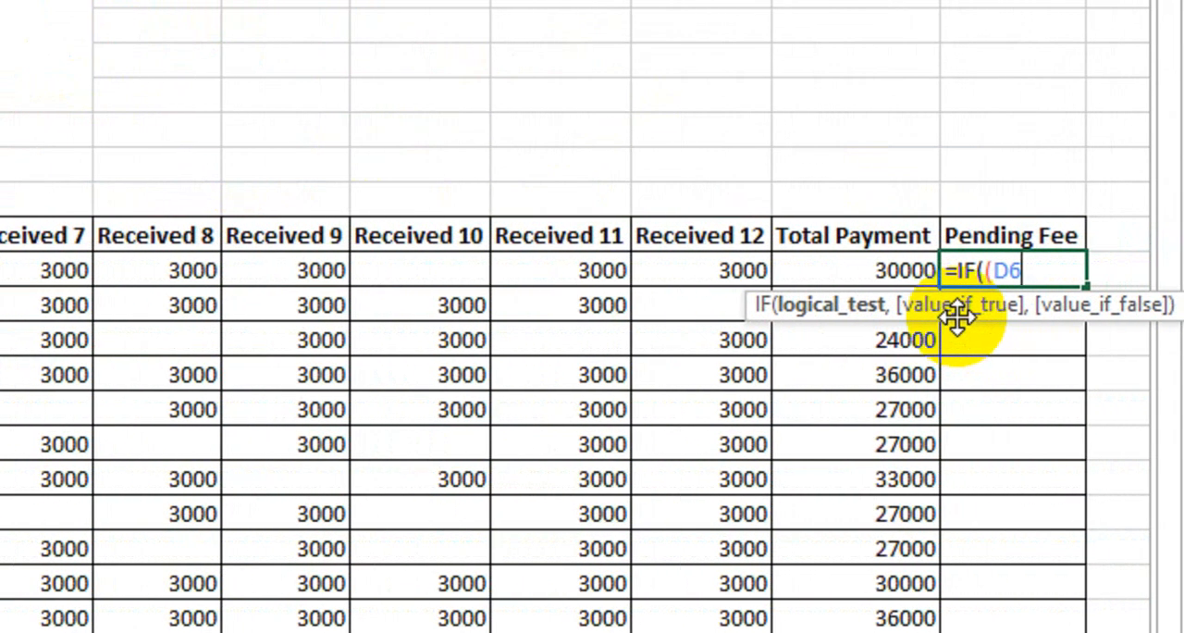
pyautogui.press('F4')
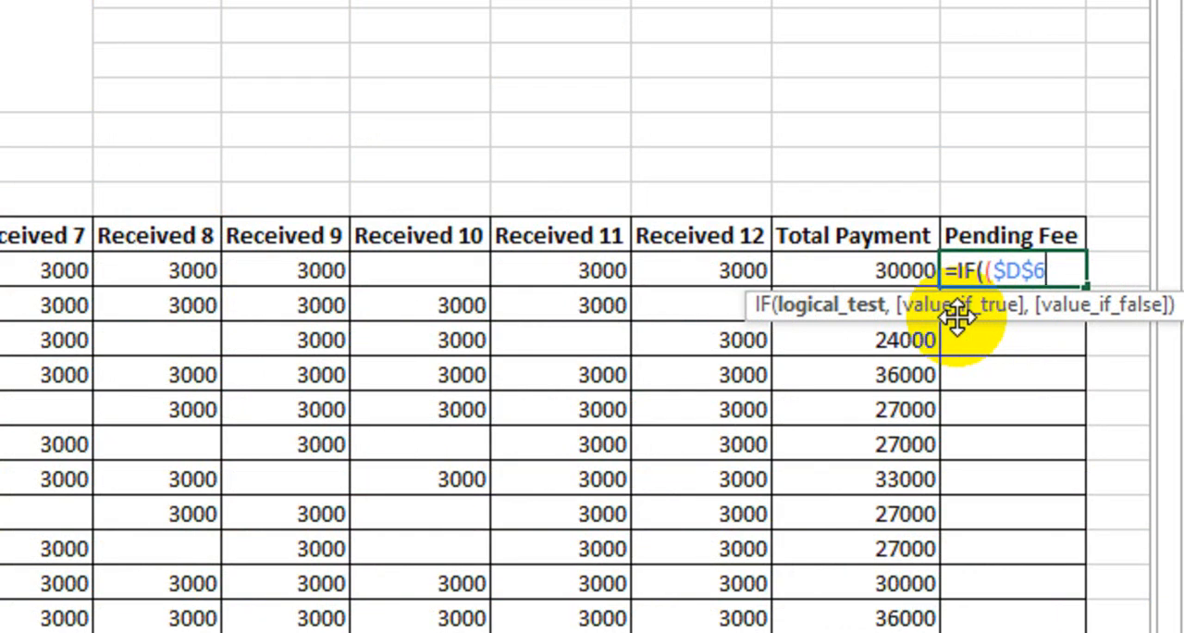
pyautogui.write('-')
pyautogui.click(826, 269)
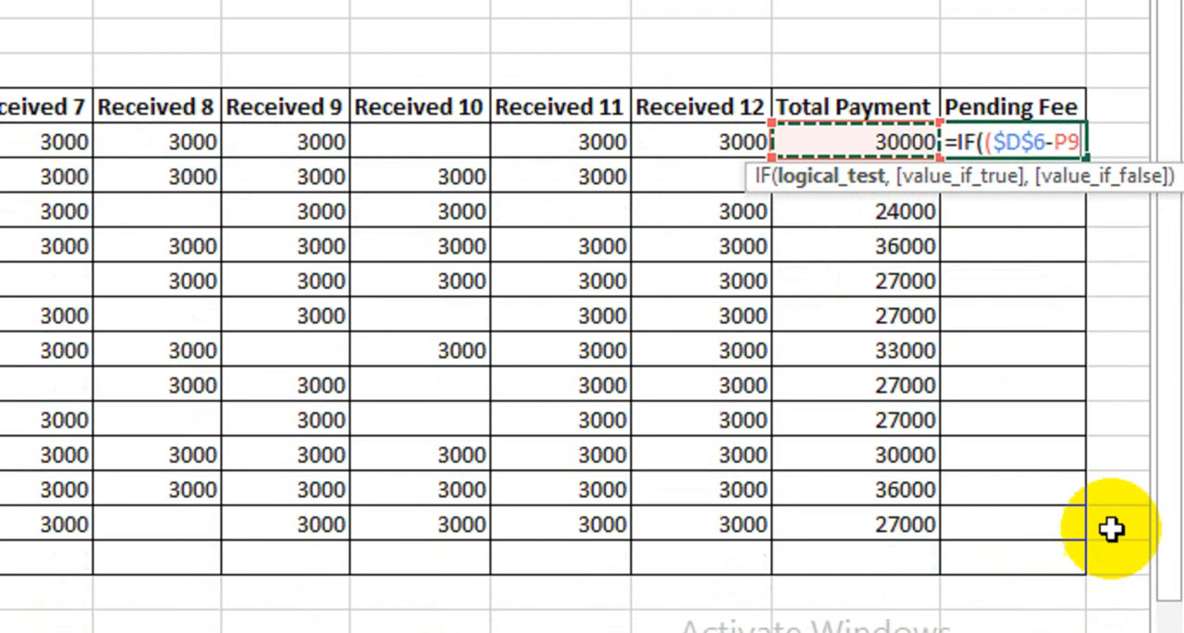
# - Complete the Pending Fee IF test as ($D$6-P9)=0 and set its value if true to 0
pyautogui.click(1134, 568)
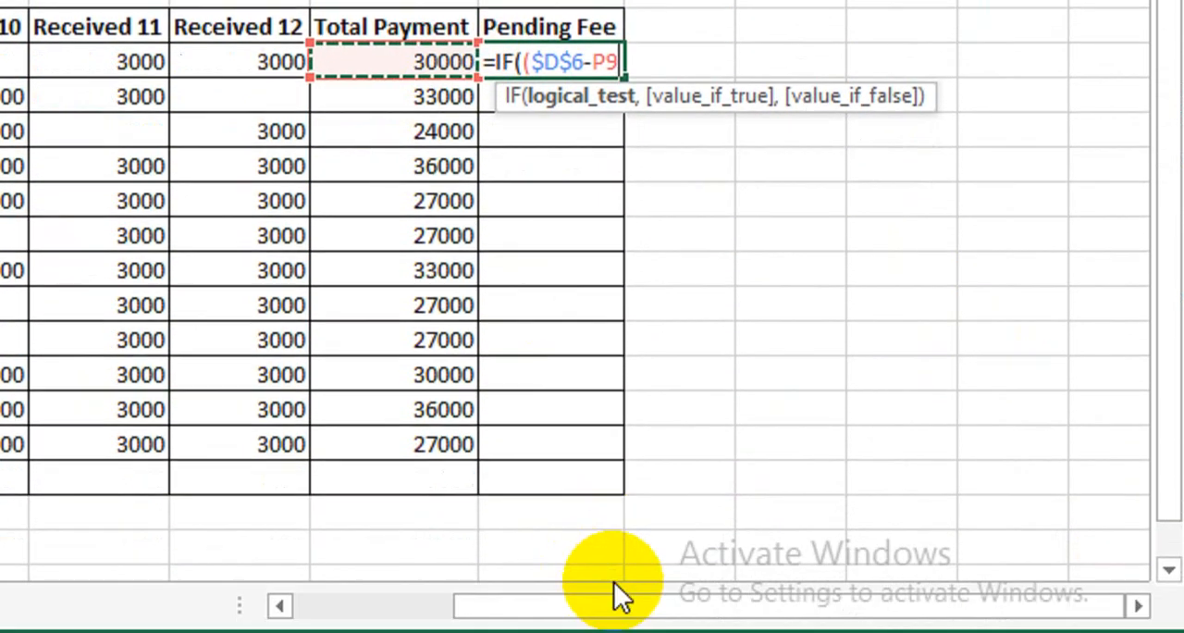
pyautogui.moveTo(613, 625); pyautogui.dragTo(551, 624)
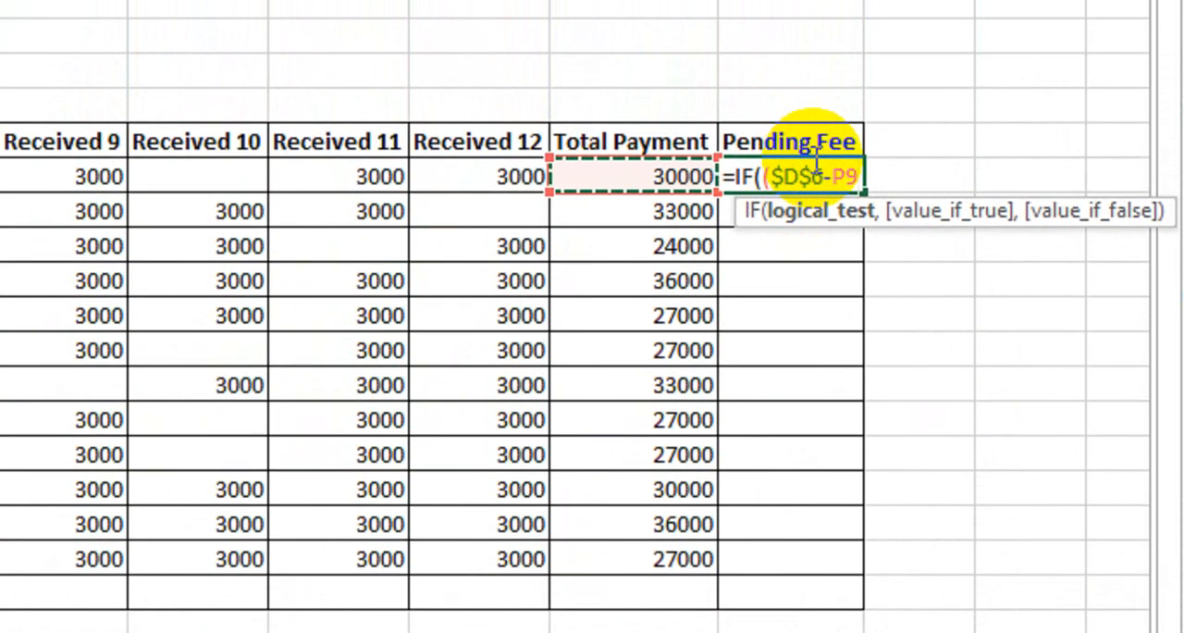
pyautogui.write(')')
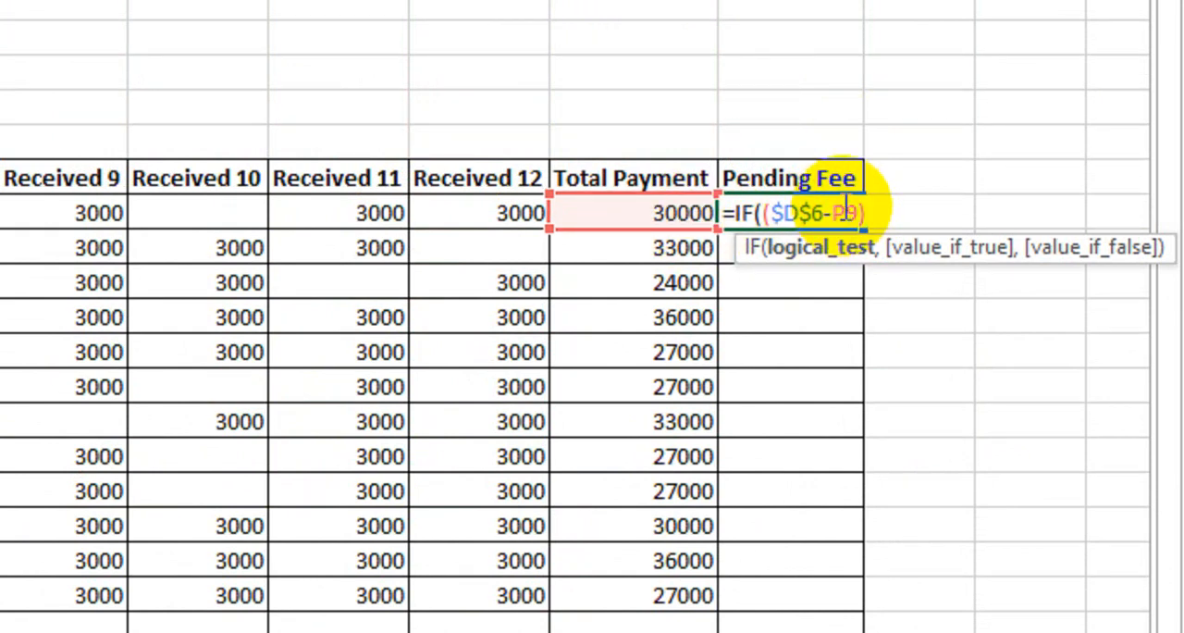
pyautogui.write('=0,')
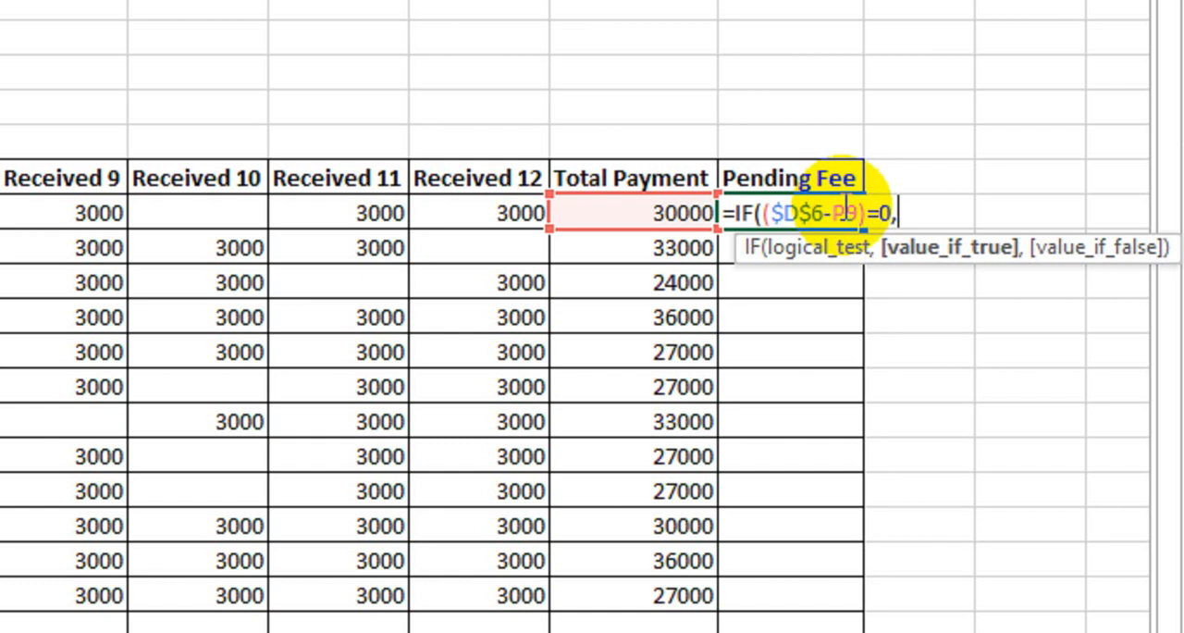
pyautogui.write('0,')
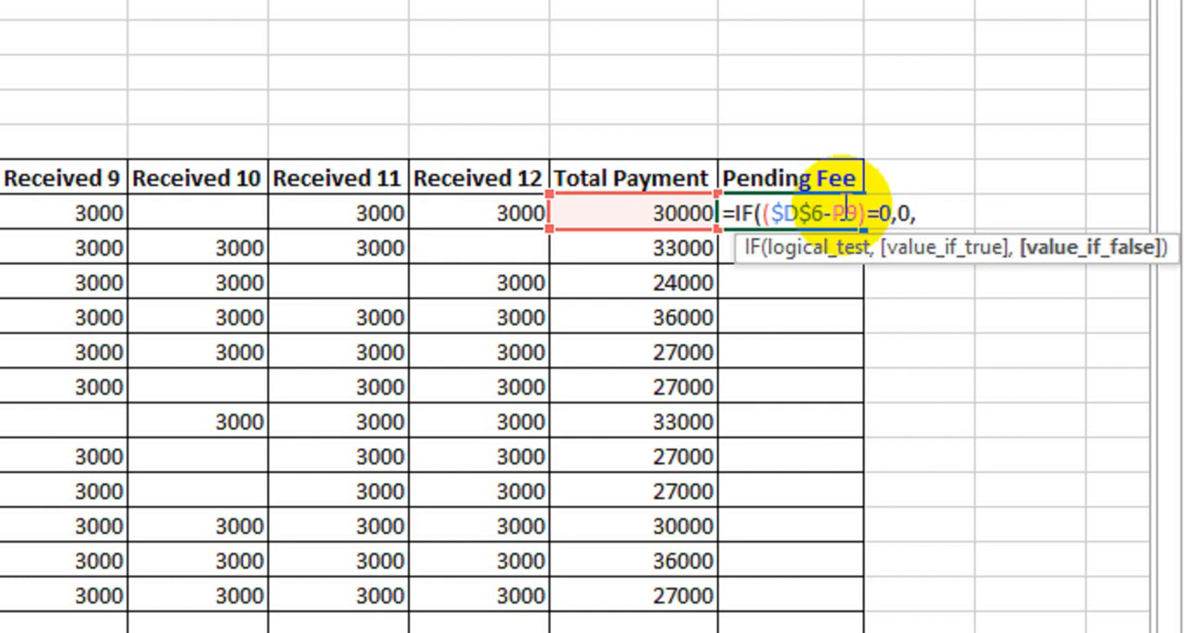
pyautogui.write('(')
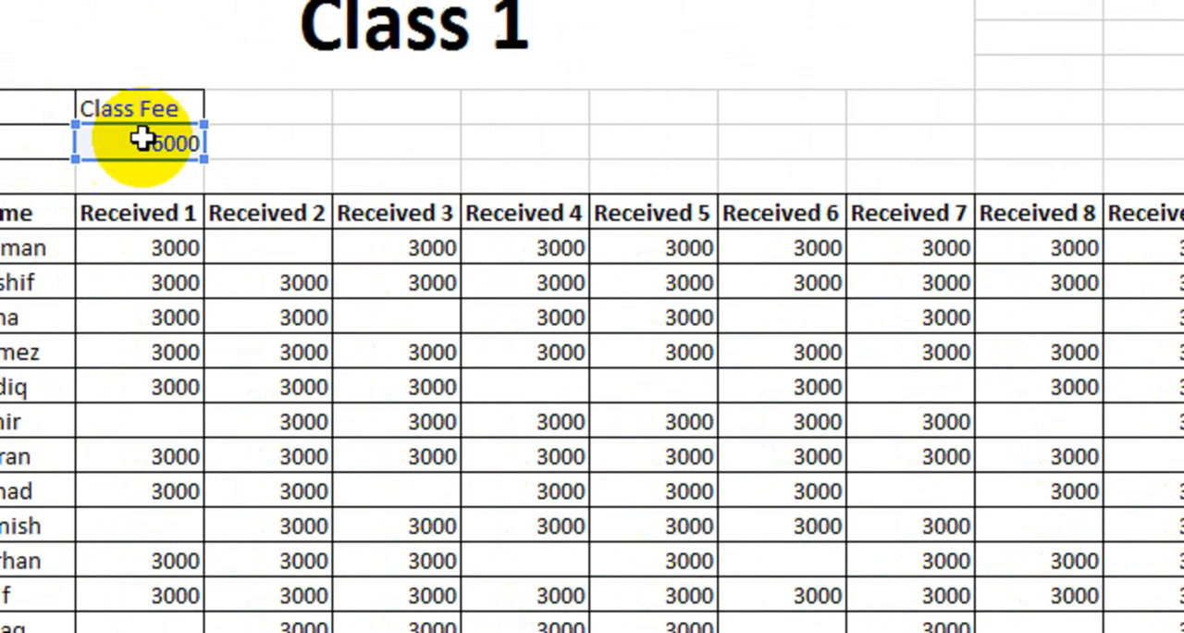
# - Add ($D$6-P9), with an absolute Class Fee reference, as the IF's value if false and close the formula
pyautogui.click(228, 158)
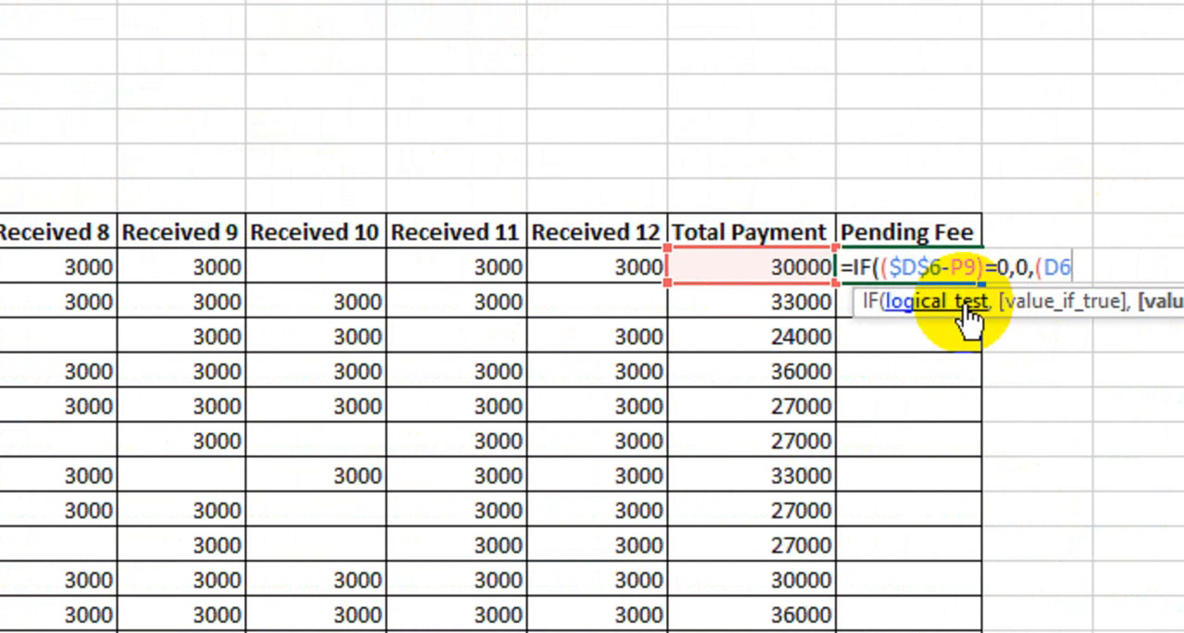
pyautogui.press('F4')
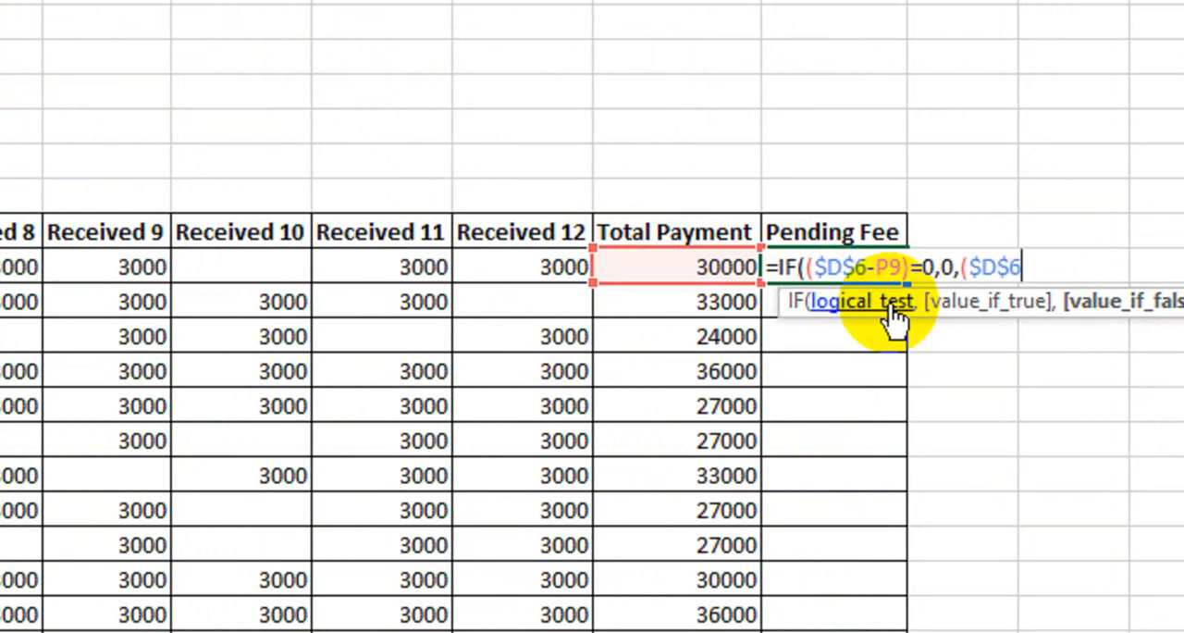
pyautogui.write('-')
pyautogui.click(647, 267)
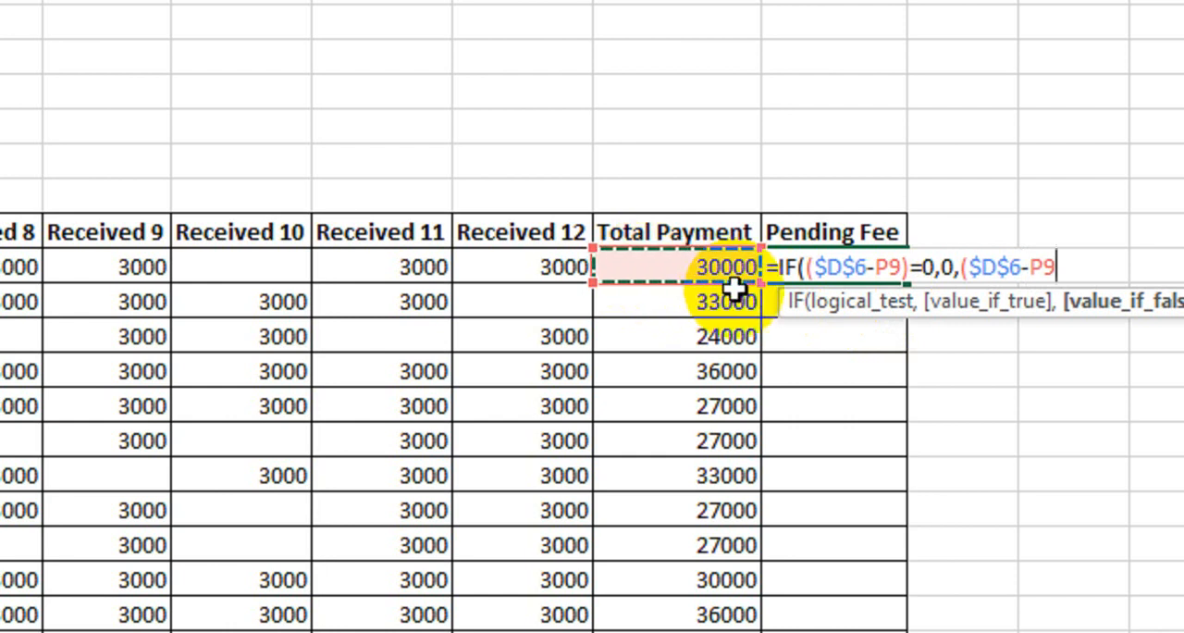
pyautogui.write(')')
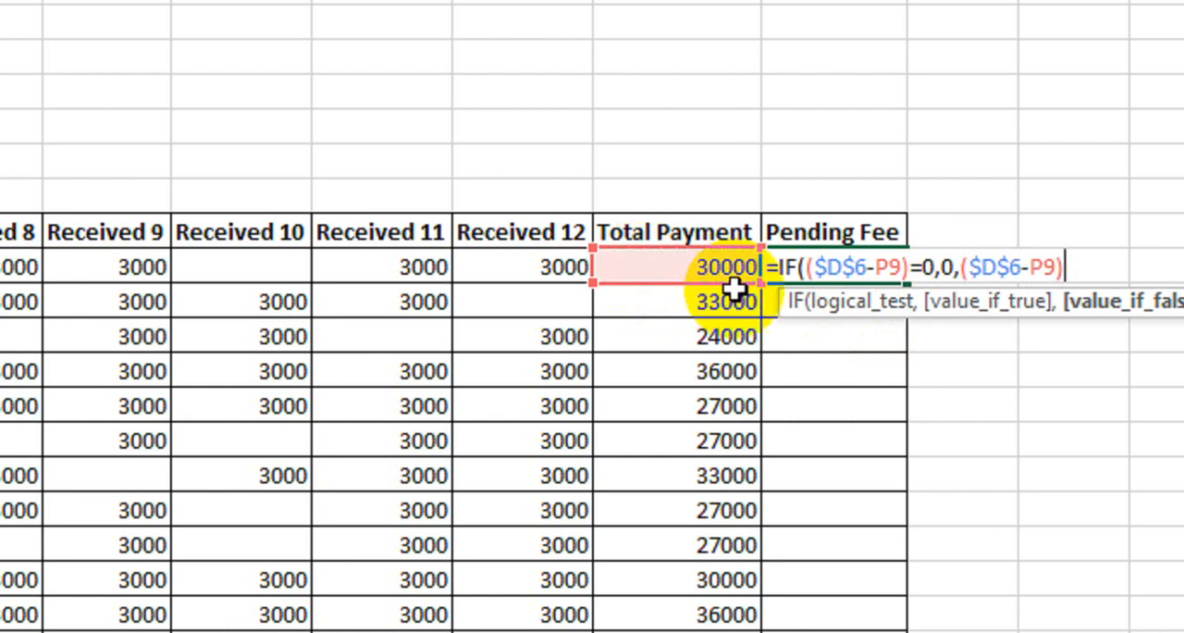
pyautogui.write(')')
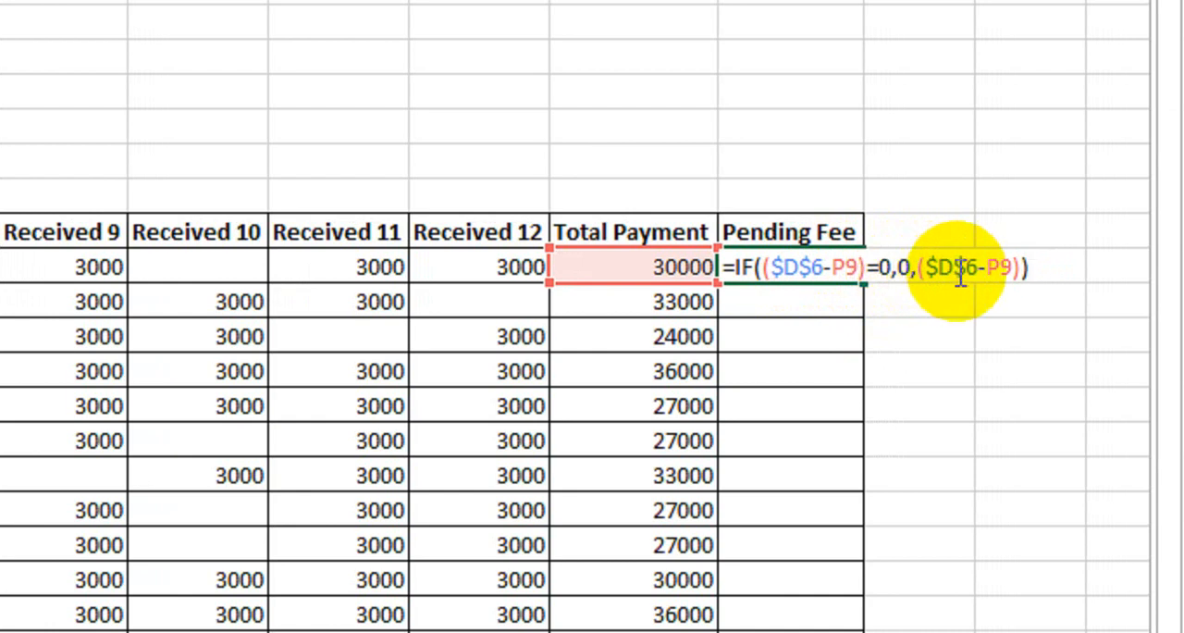
# - Append the absolute Class Fee reference $D$6 after the value if false and try to enter the Pending Fee formula
pyautogui.press('BackSpace')
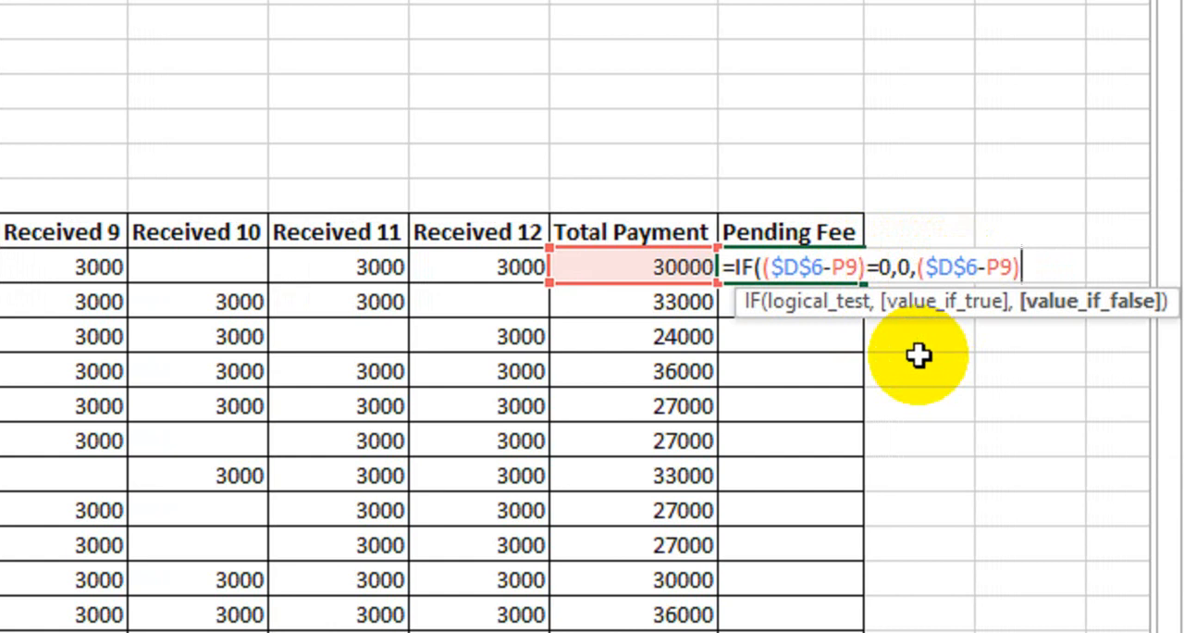
pyautogui.write(',')
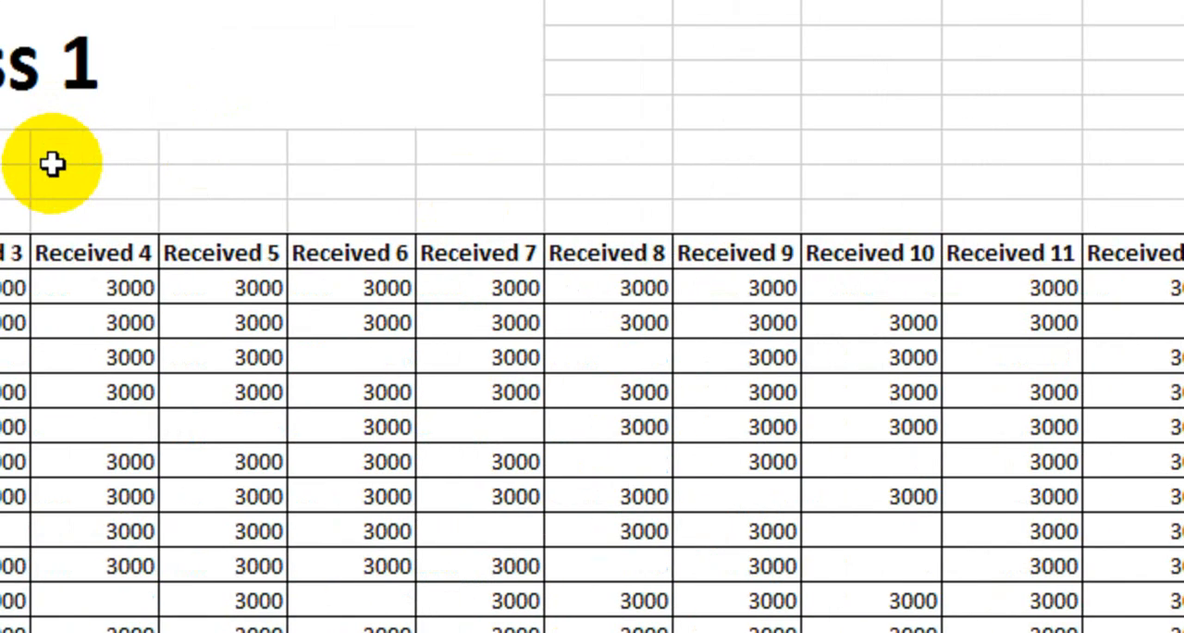
pyautogui.click(113, 182)
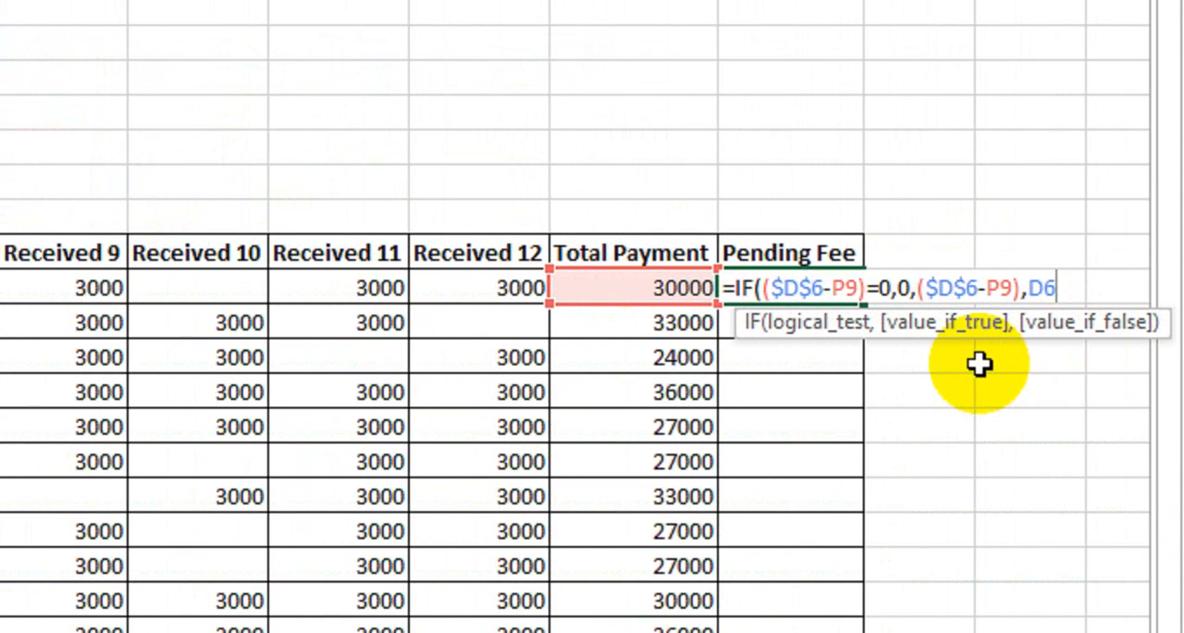
pyautogui.press('F4')
pyautogui.write(')')
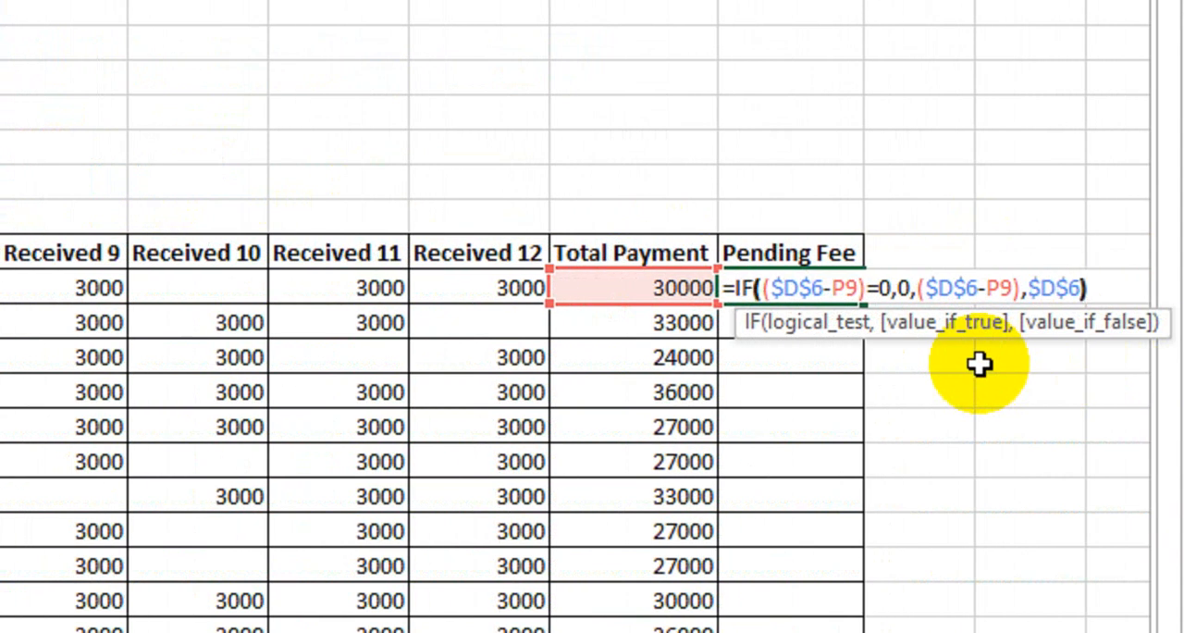
pyautogui.press('Return')
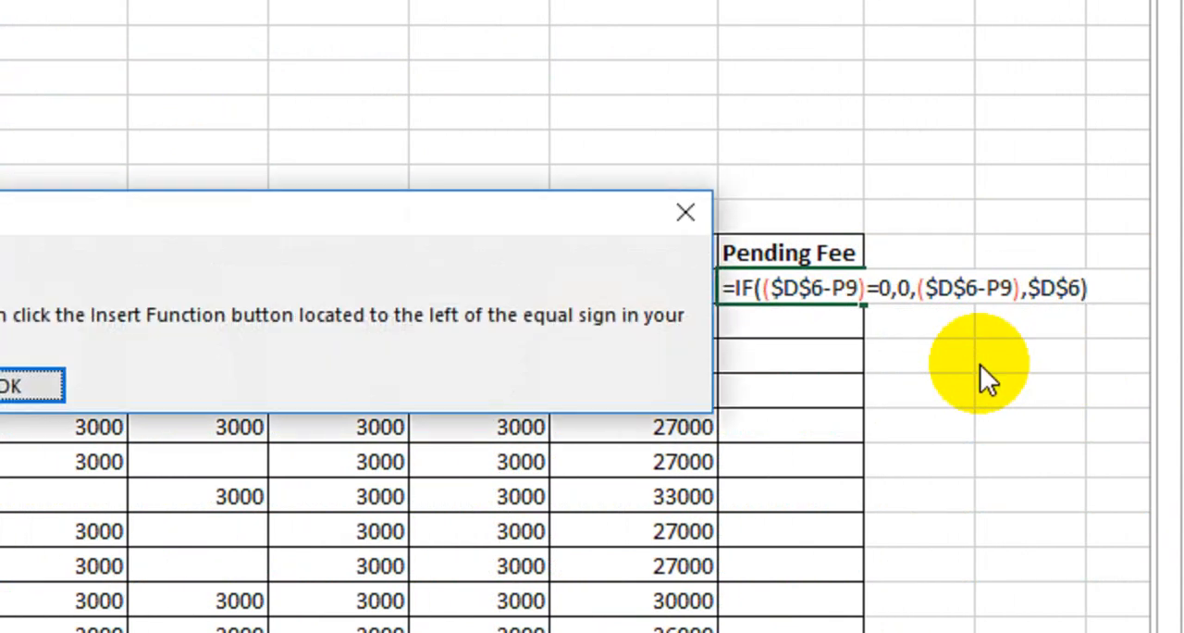
pyautogui.press('Return')
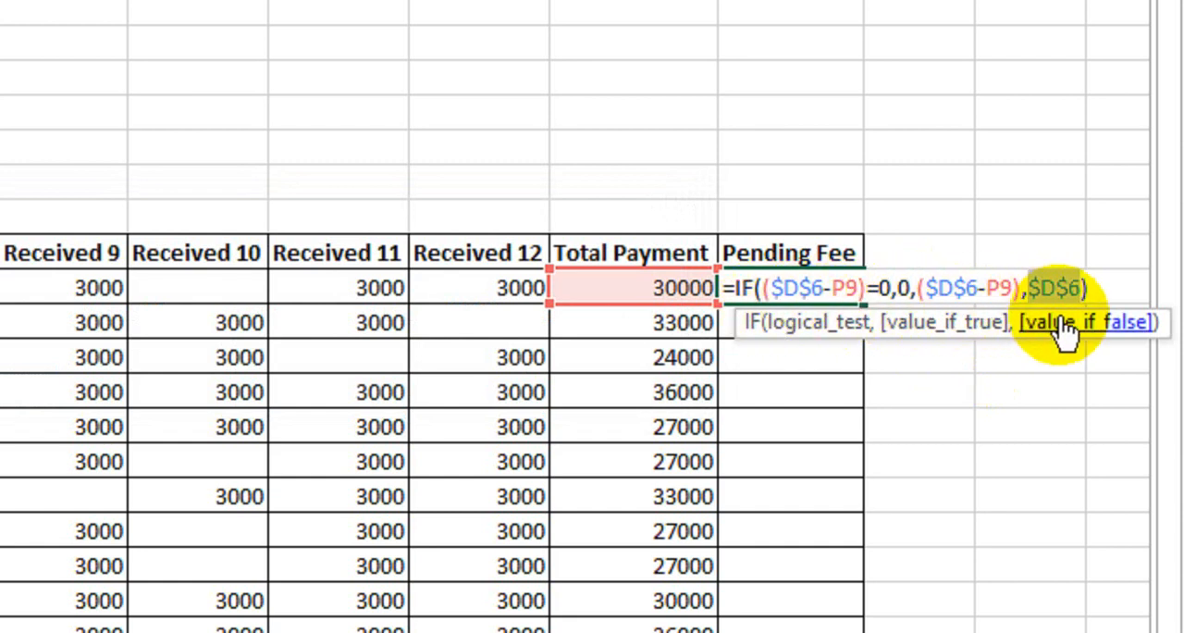
# - Wrap the IF in IFERROR, closing the IF after ($D$6-P9) so $D$6 becomes the value if error, and enter the formula
pyautogui.click(737, 287)
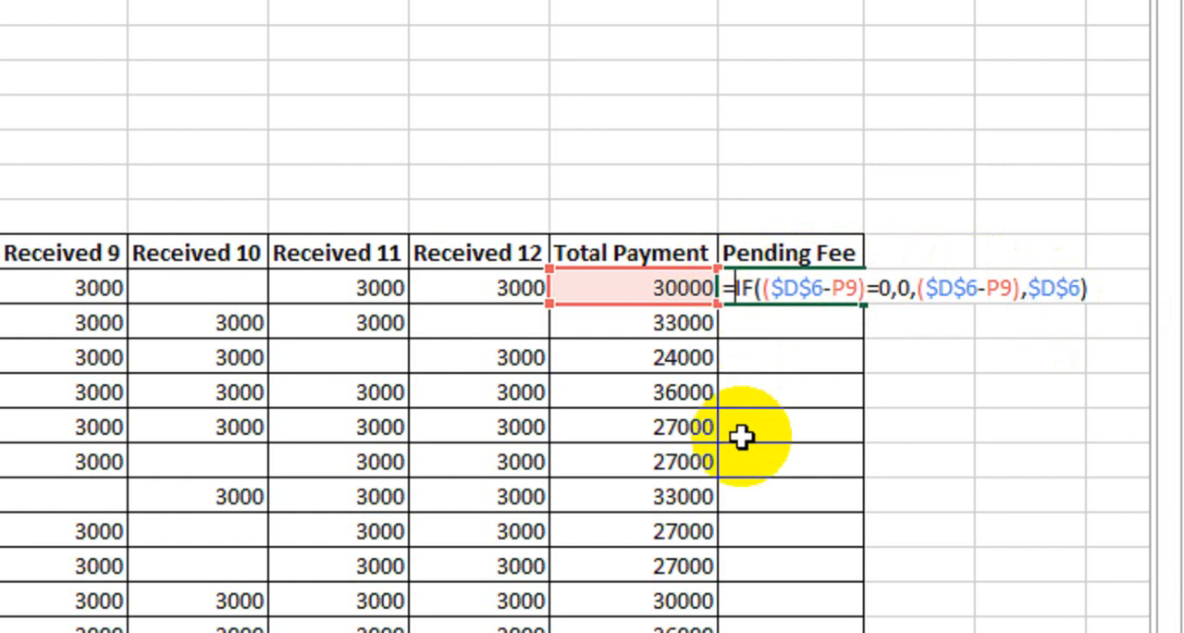
pyautogui.write('if')
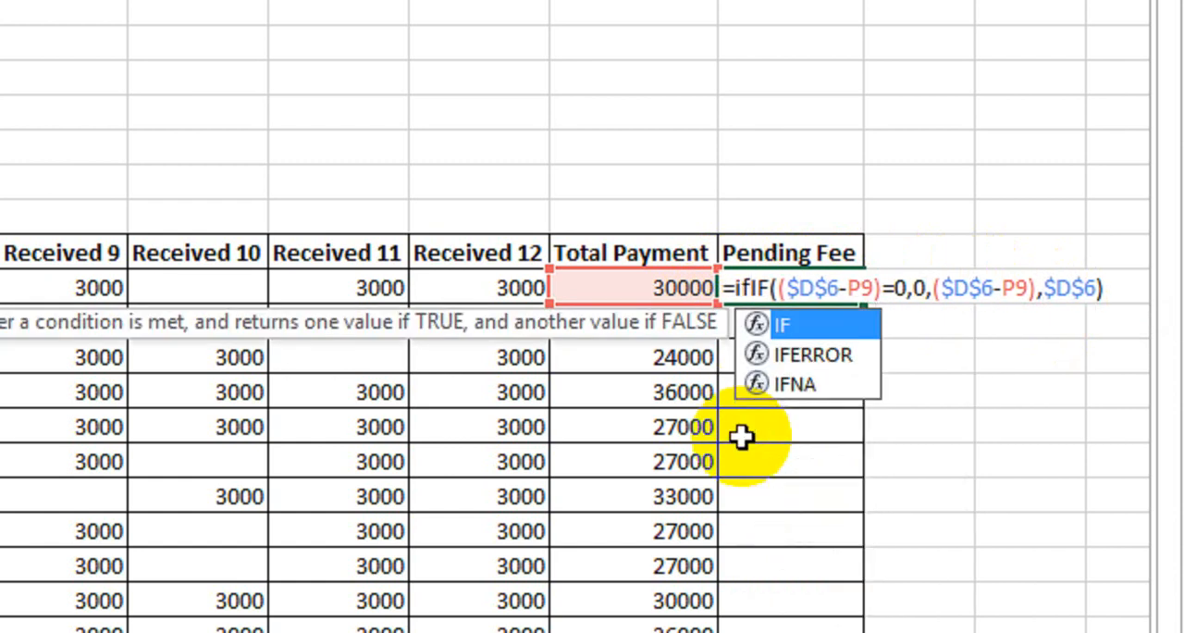
pyautogui.write('e')
pyautogui.press('Tab')
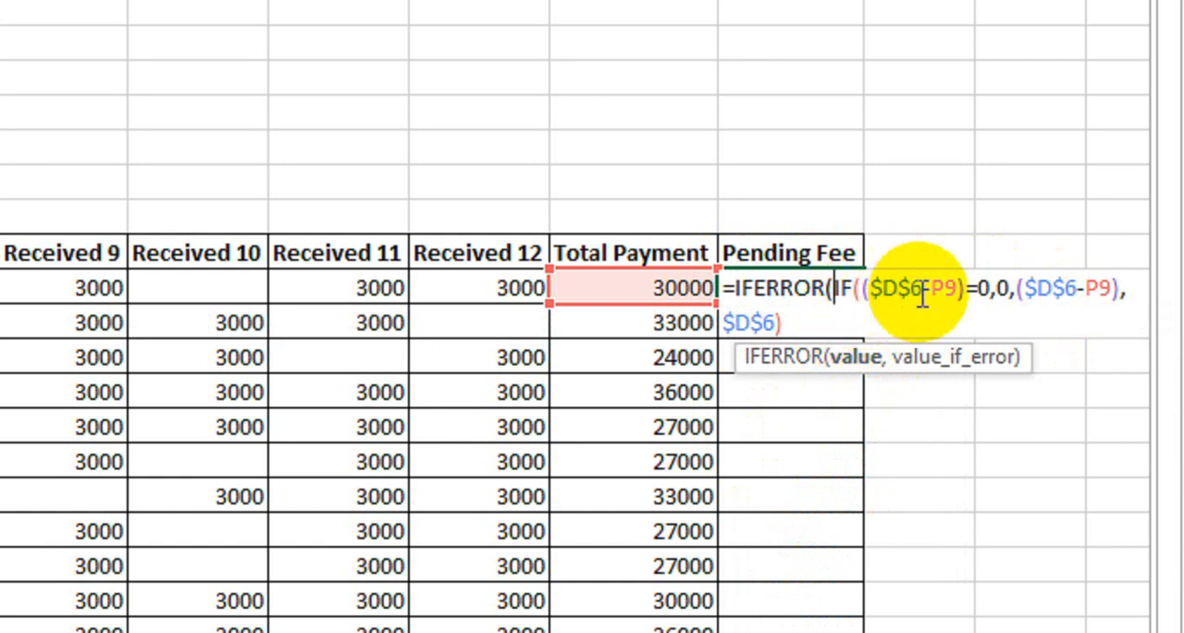
pyautogui.click(1113, 288)
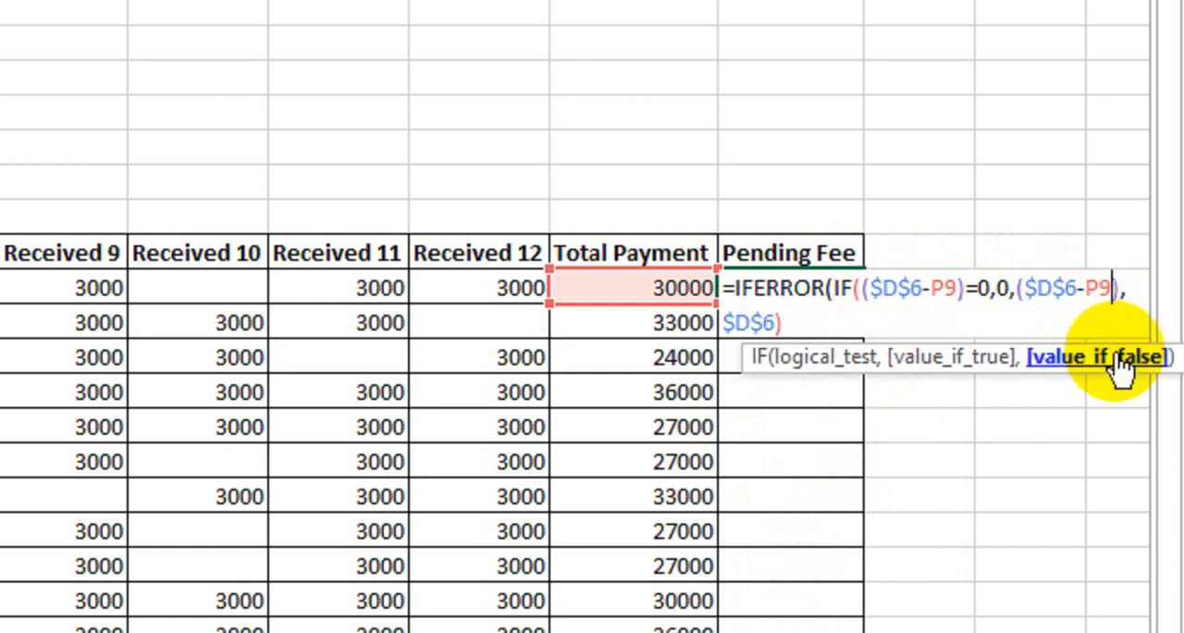
pyautogui.write(')')
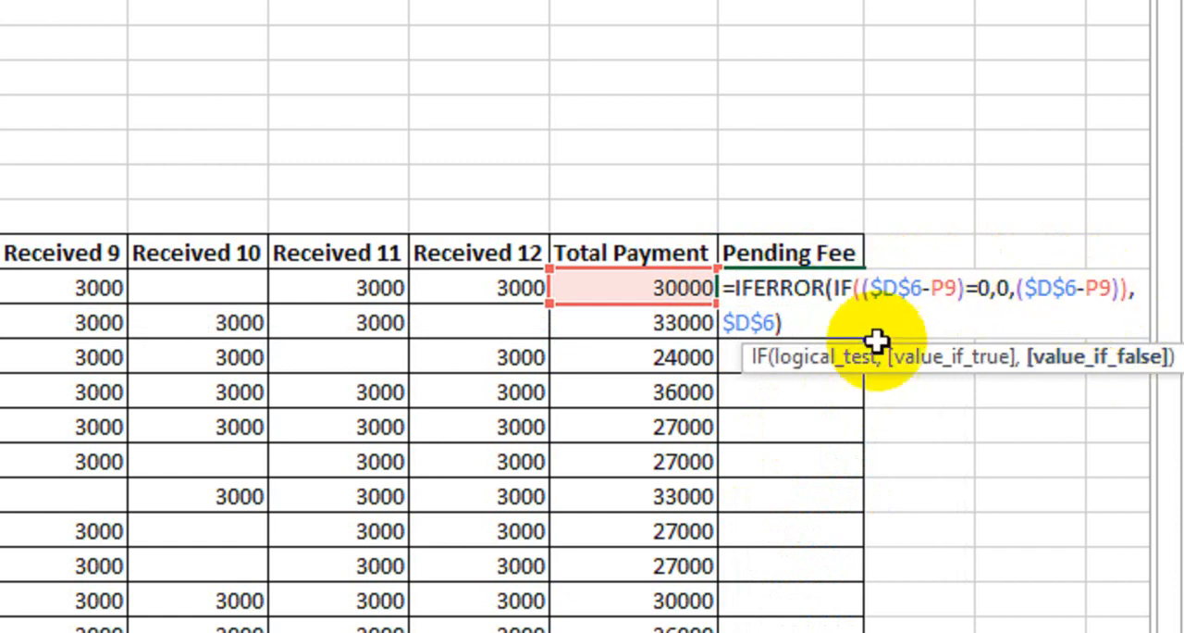
pyautogui.press('Return')
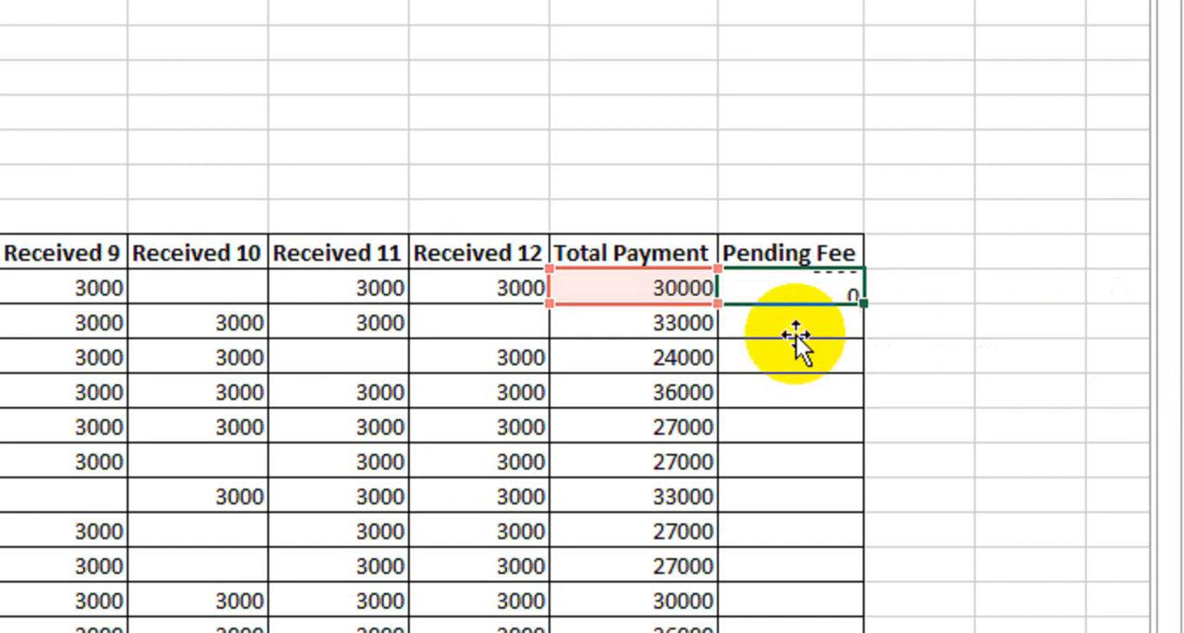
# - Check student 1's Pending Fee against the Class Fee and the student's Total Payment
pyautogui.click(793, 287)
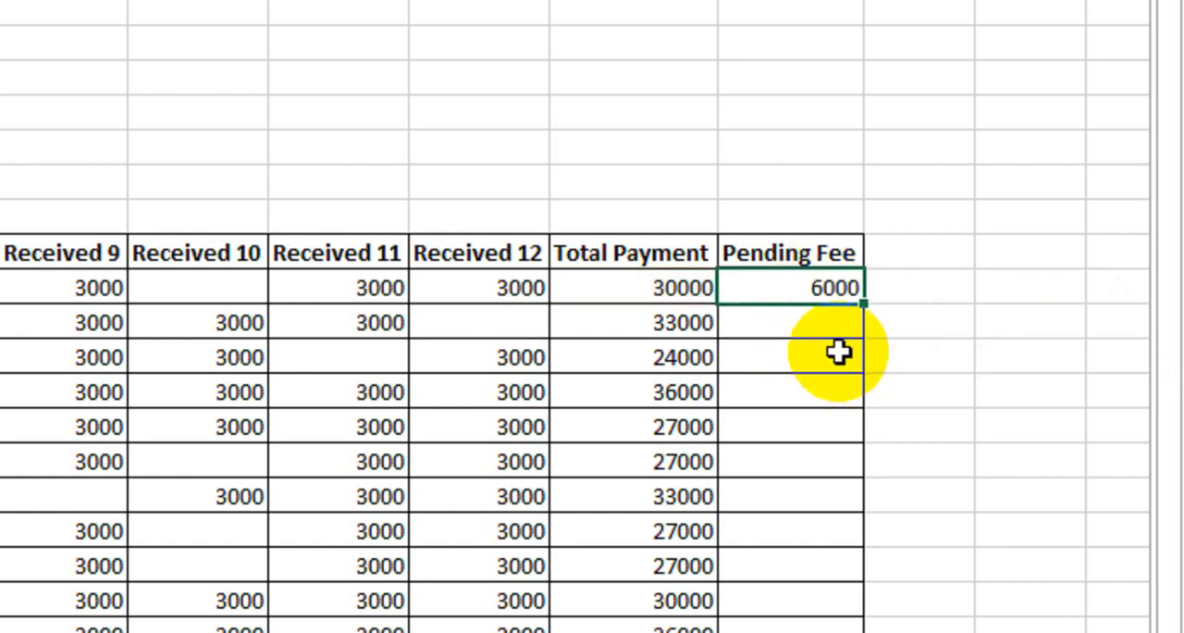
pyautogui.hscroll(-10, 43, 296)
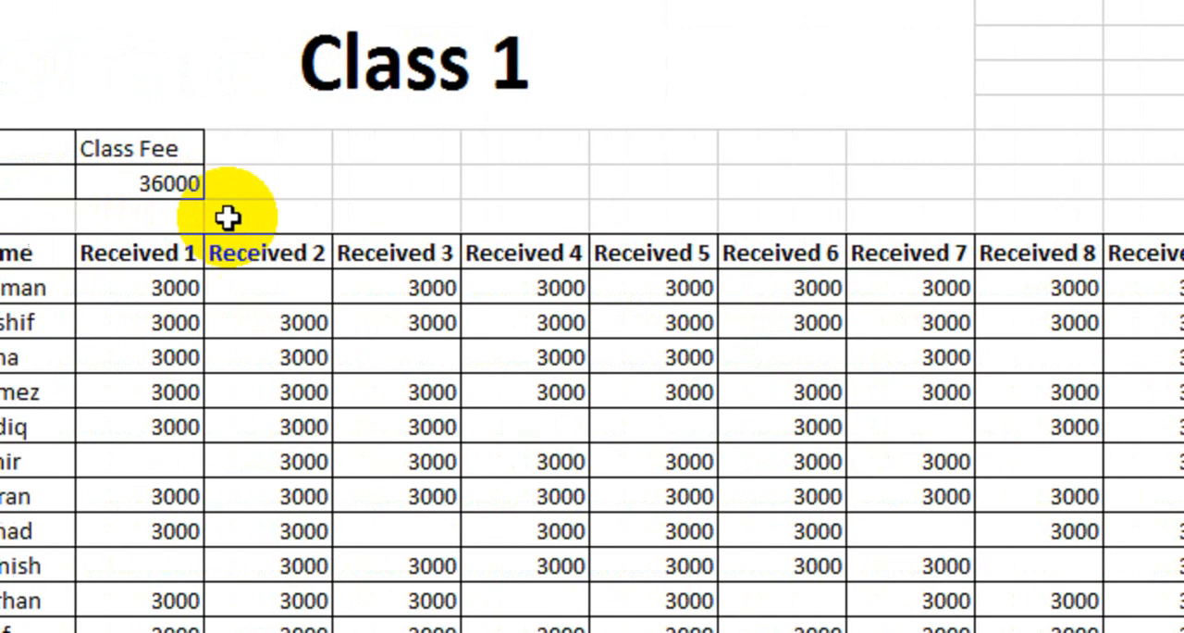
pyautogui.hscroll(-2, 227, 218)
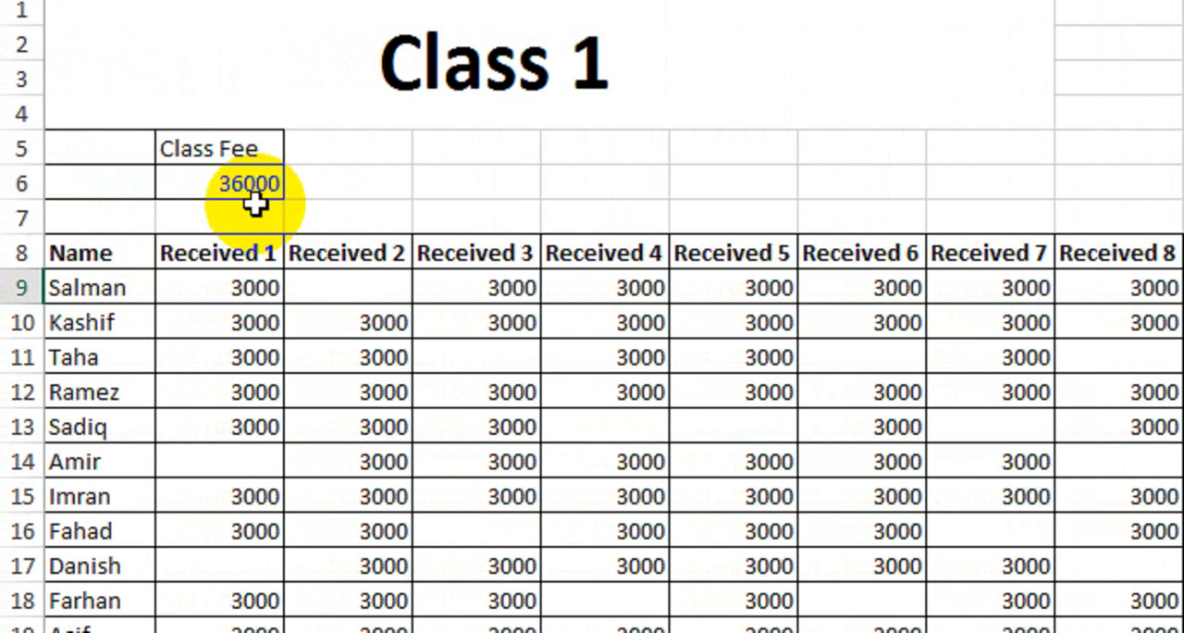
pyautogui.hscroll(10, 1131, 328)
pyautogui.click(953, 287)
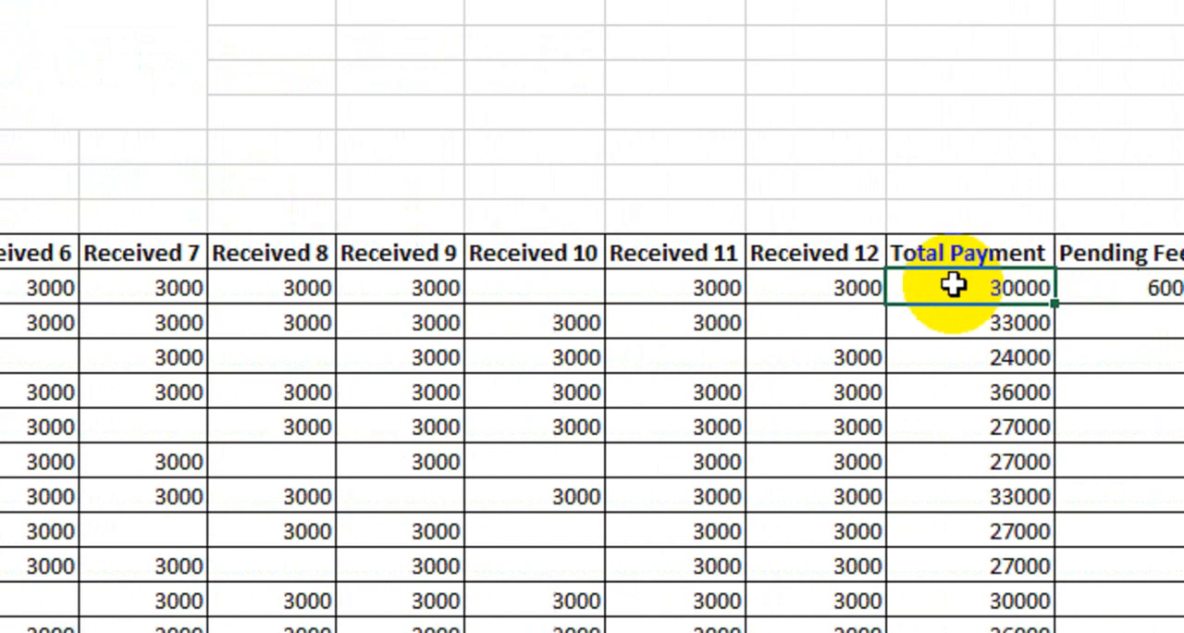
pyautogui.hscroll(2, 952, 287)
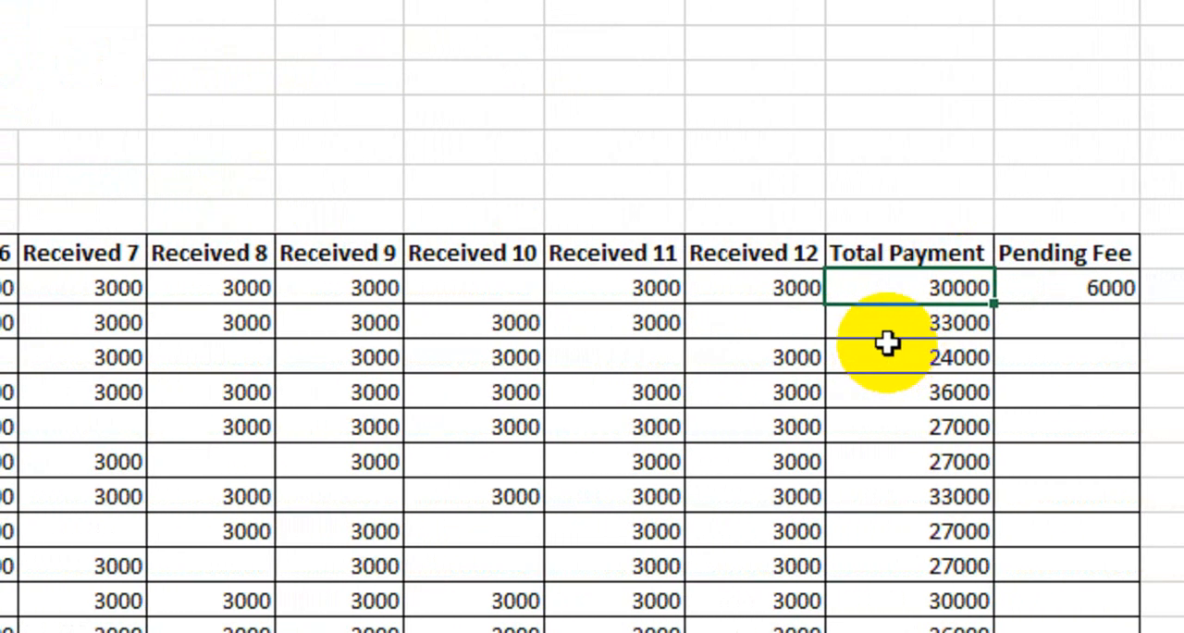
pyautogui.hscroll(2, 889, 341)
# - Fill student 1's Pending Fee formula down the column through student 12
pyautogui.click(925, 289)
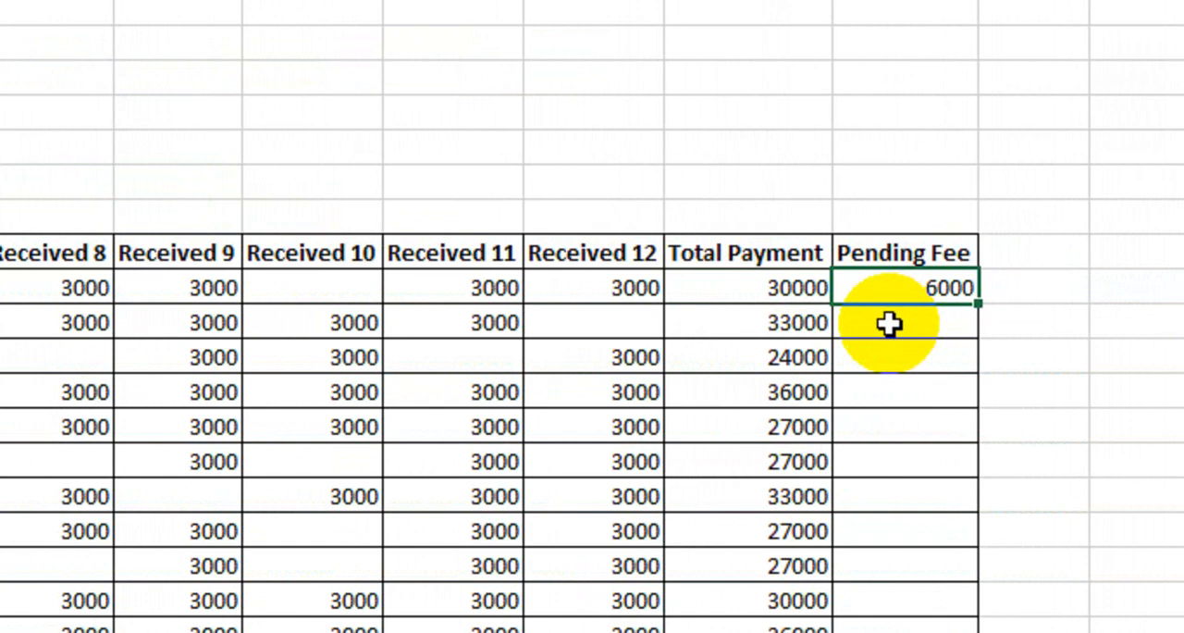
pyautogui.moveTo(978, 303); pyautogui.dragTo(964, 632)
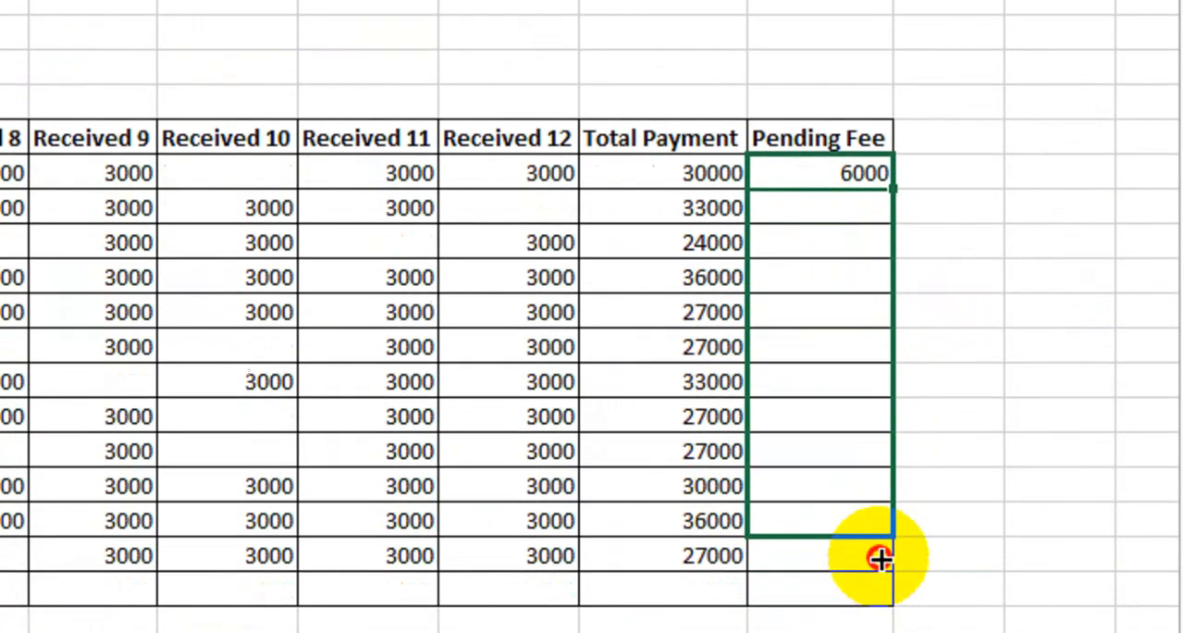
pyautogui.moveTo(879, 558); pyautogui.dragTo(879, 559)
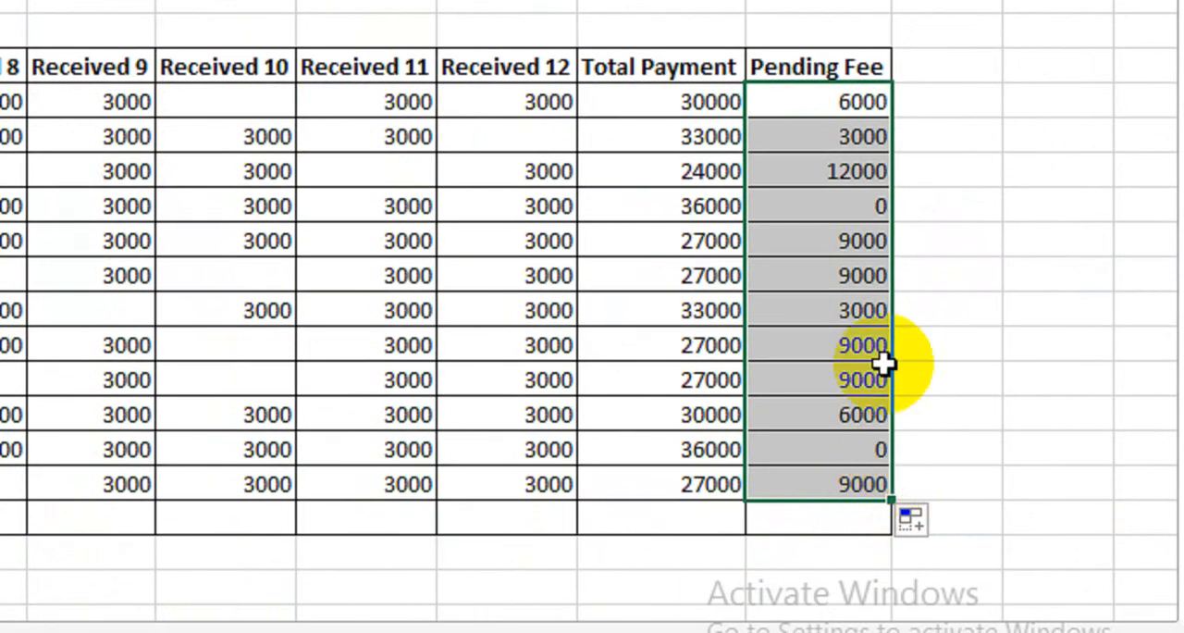
# - Review the Pending Fee results for students 2 to 4 and check student 4's monthly payments across the row
pyautogui.click(814, 137)
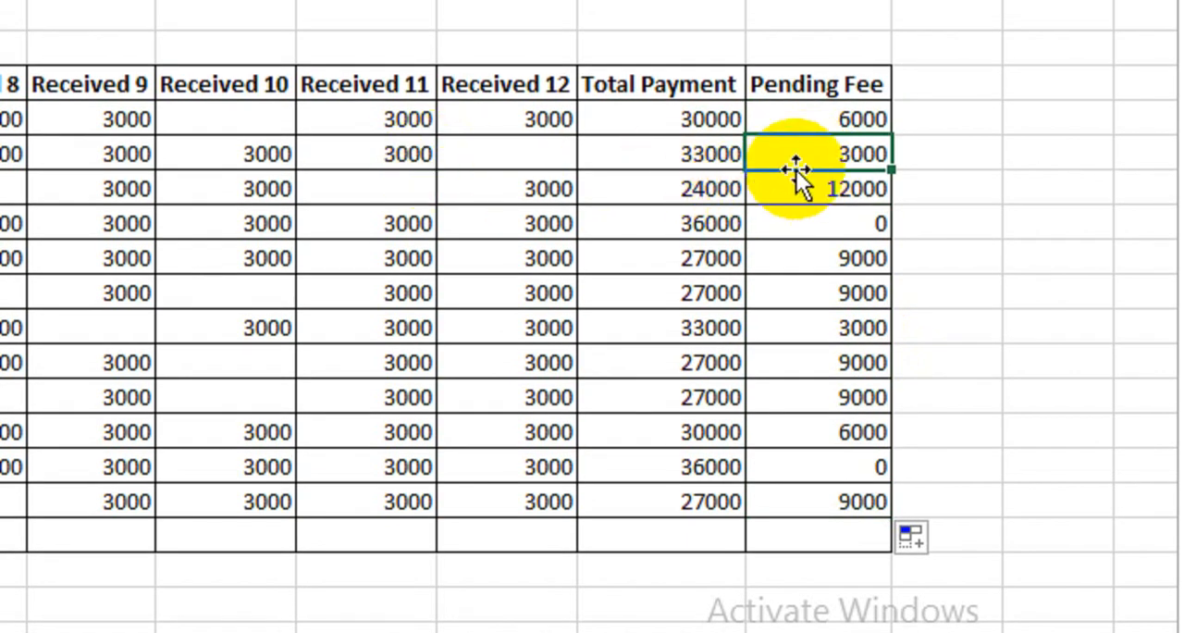
pyautogui.click(807, 189)
pyautogui.click(809, 225)
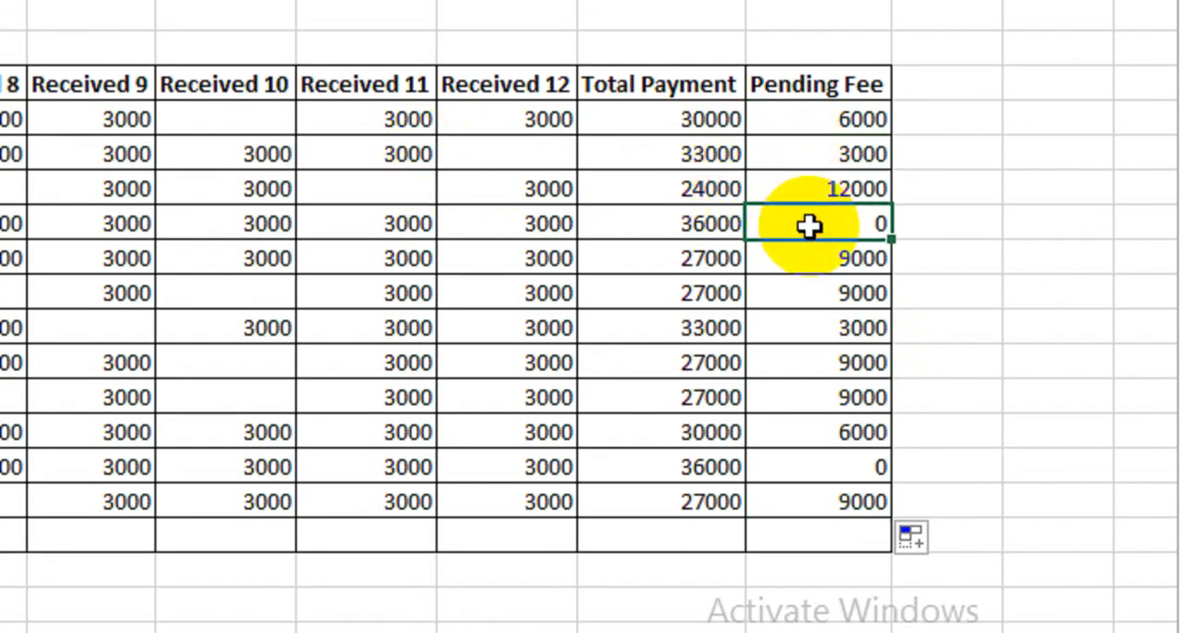
pyautogui.hscroll(-9, 53, 228)
pyautogui.click(100, 222)
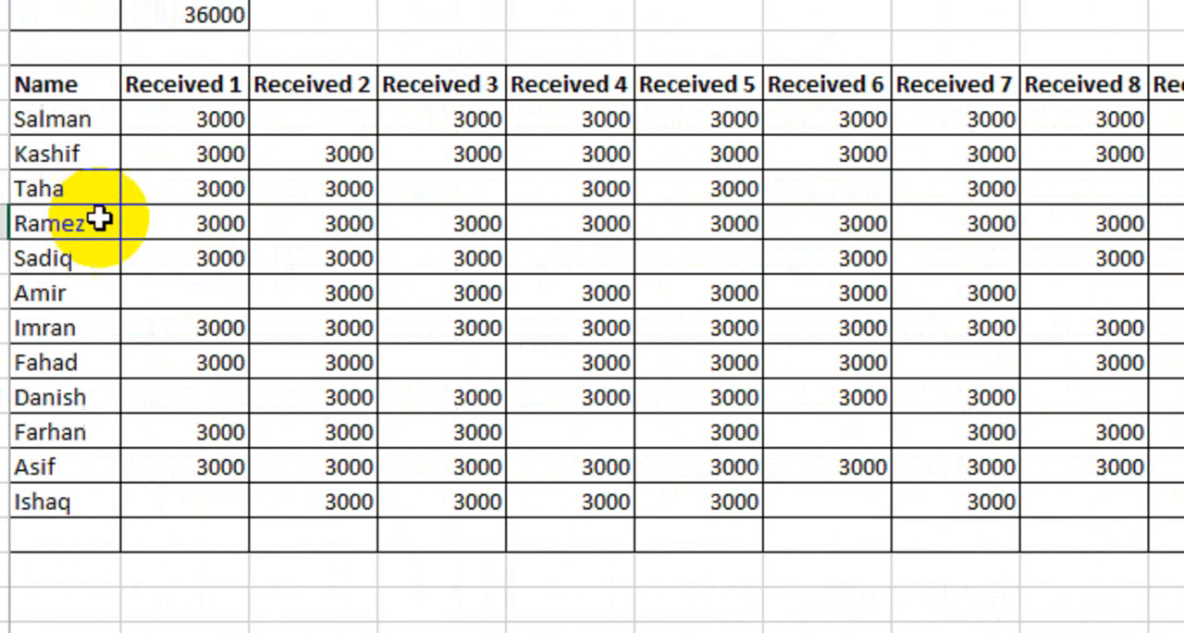
pyautogui.moveTo(99, 219); pyautogui.dragTo(1179, 228)
pyautogui.click(1014, 231)
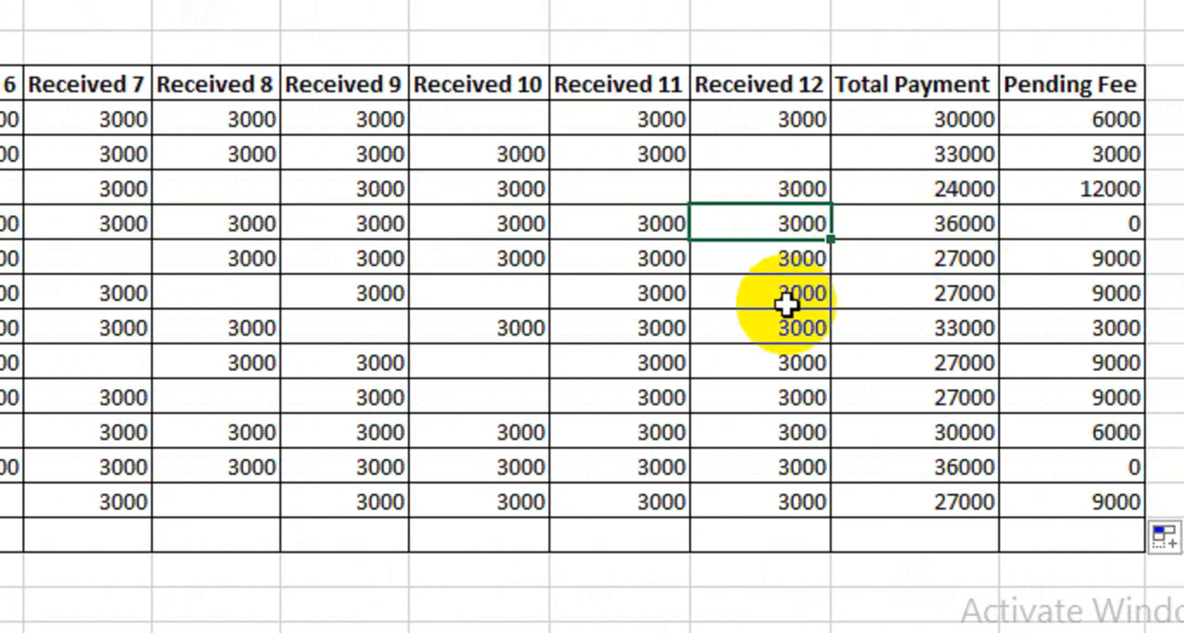
# - Test student 4's Pending Fee formula by clearing the Received 12 payment, and undo the deletion
pyautogui.press('Delete')
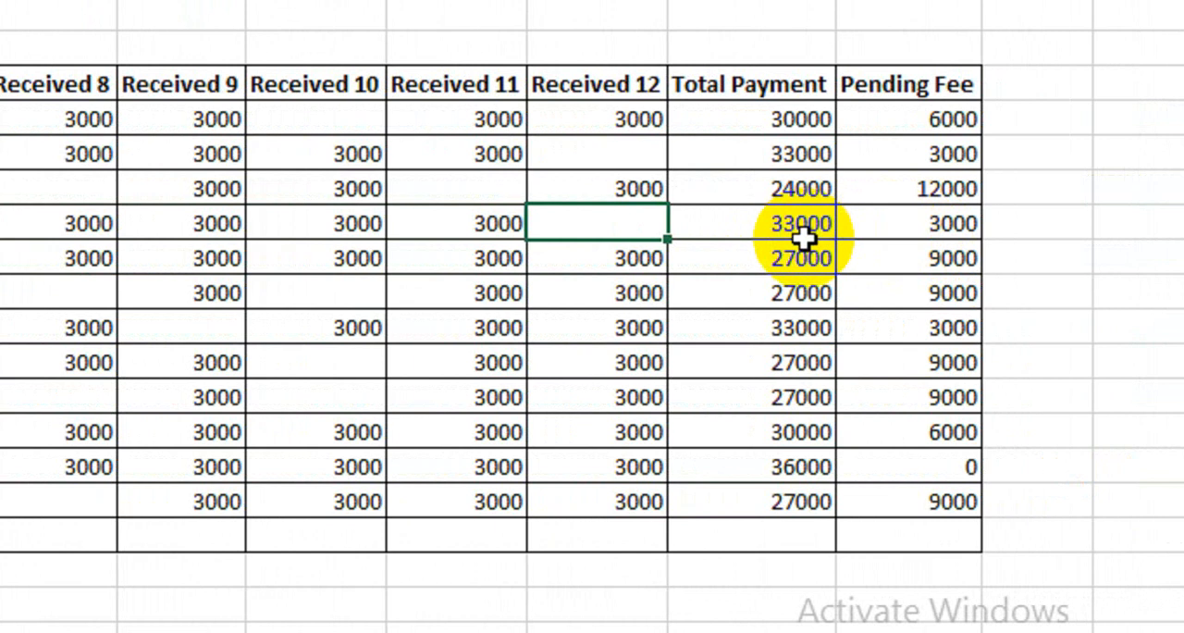
pyautogui.click(897, 233)
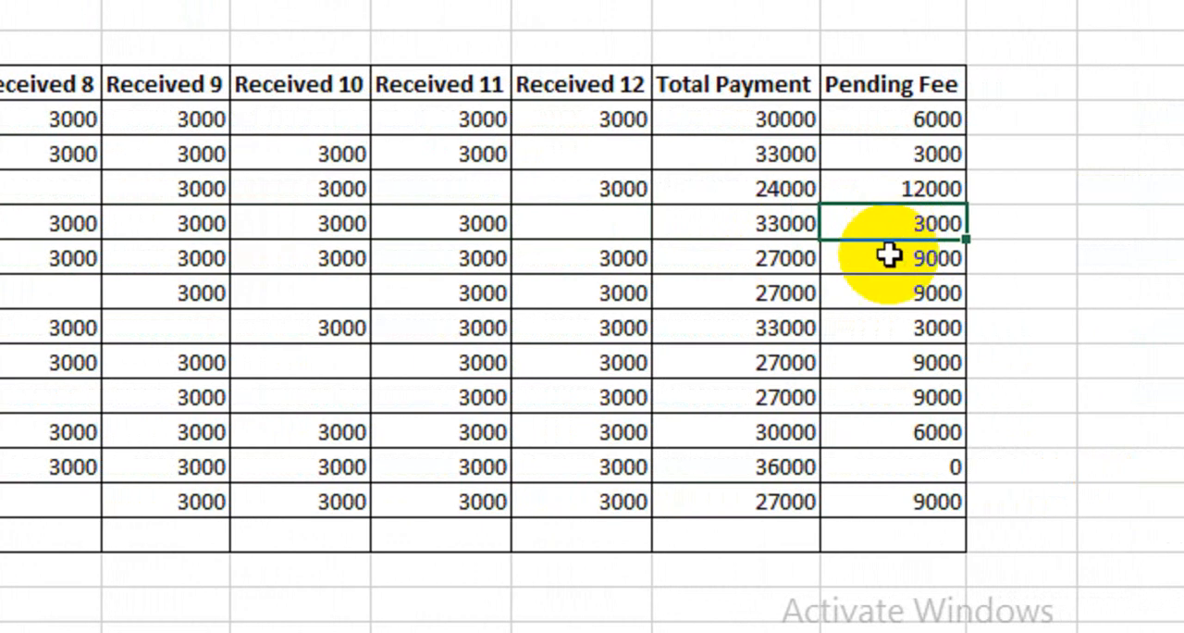
pyautogui.hotkey('ctrl', 'z')
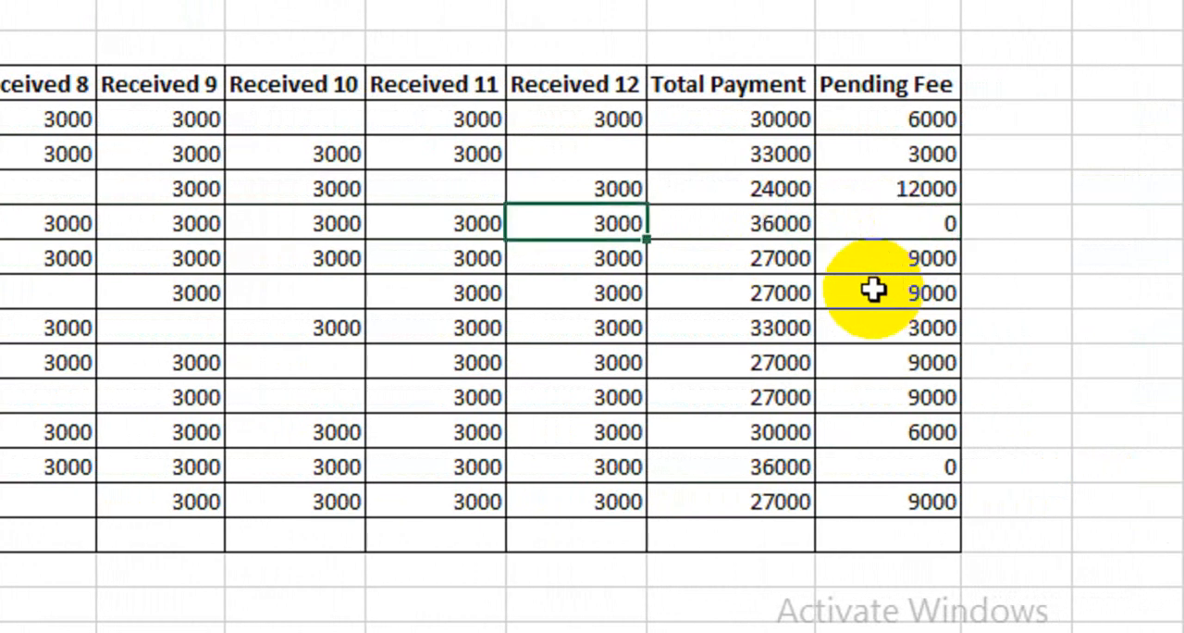
pyautogui.hscroll(-2, 47, 217)
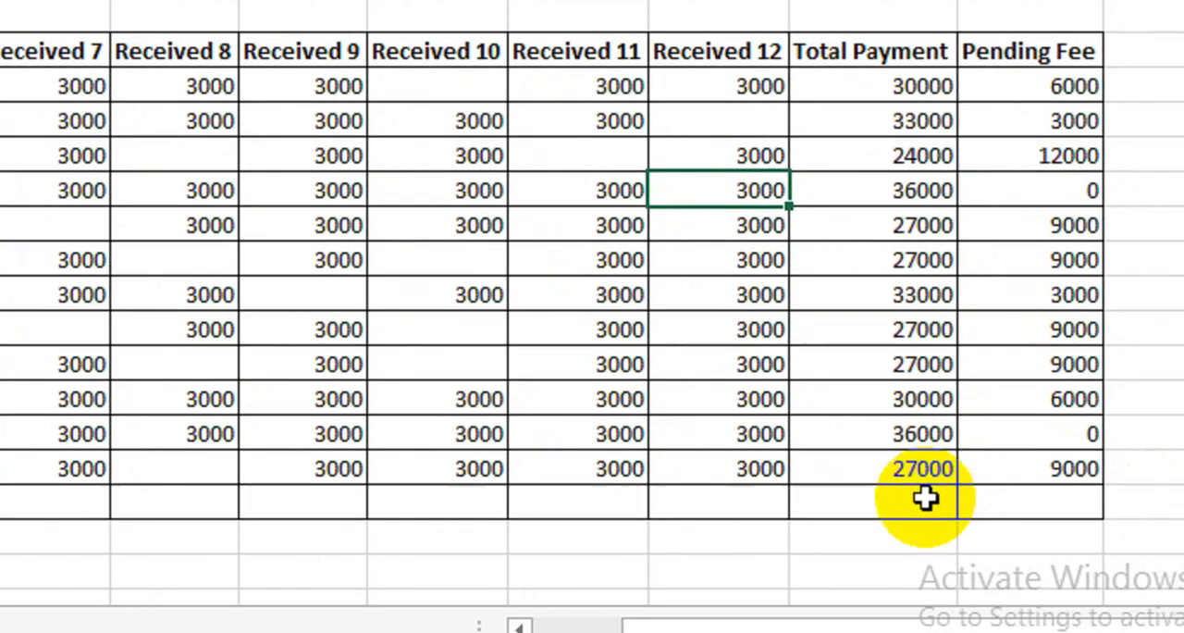
# - Add a SUM of all twelve students' Total Payment values in the empty row below student 12
pyautogui.click(925, 497)
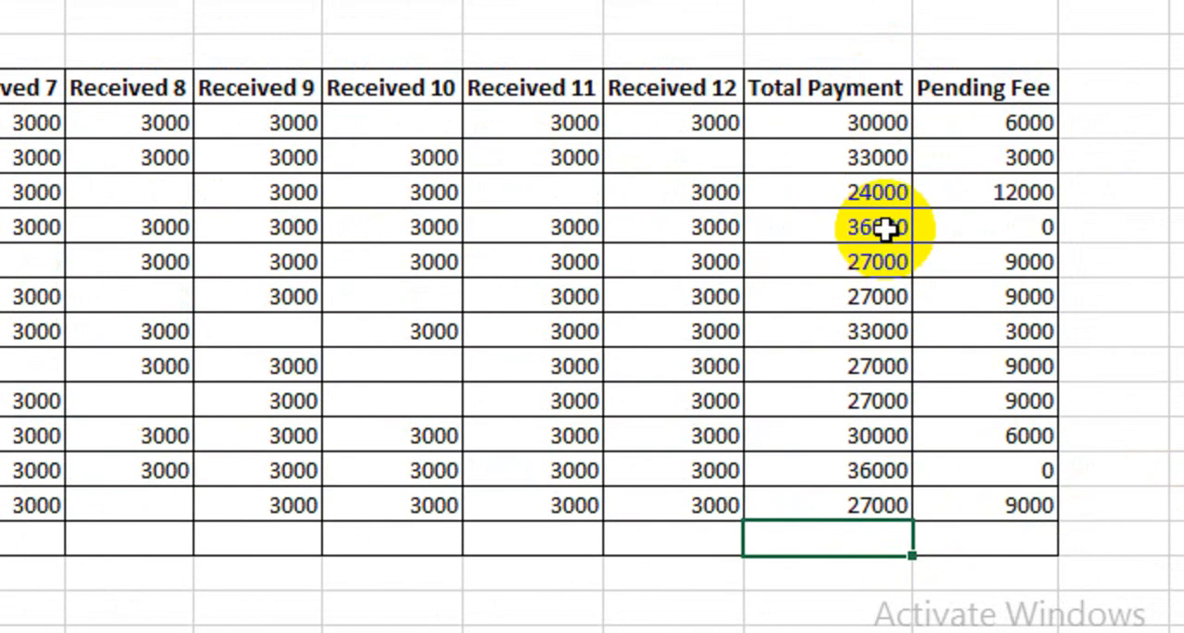
pyautogui.write('=sum')
pyautogui.press('Tab')
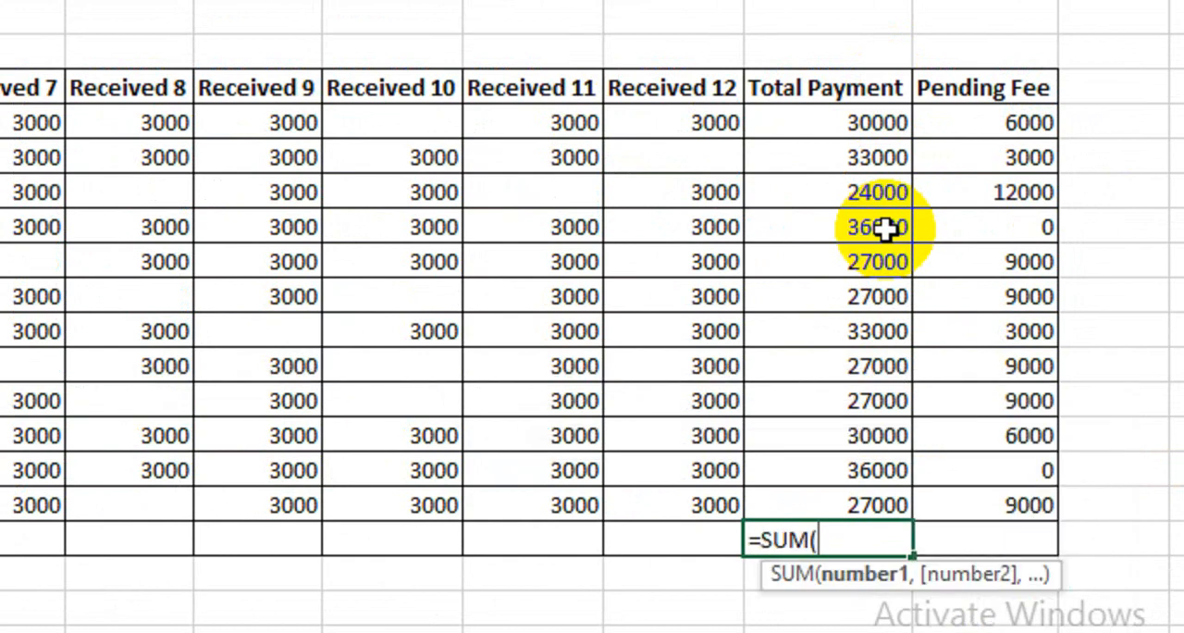
pyautogui.moveTo(829, 150); pyautogui.dragTo(827, 502)
pyautogui.write(')')
pyautogui.press('Return')
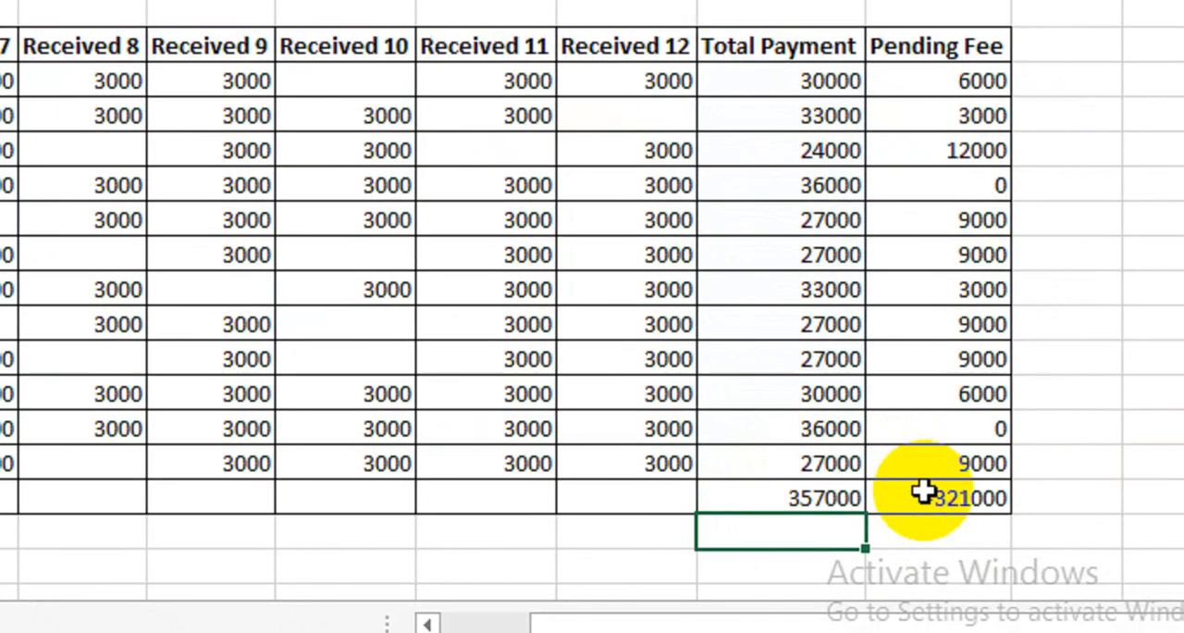
# - Replace the formula below student 12's Pending Fee with a SUM of Q9:Q20, and review both column totals
pyautogui.click(971, 520)
pyautogui.write('=')
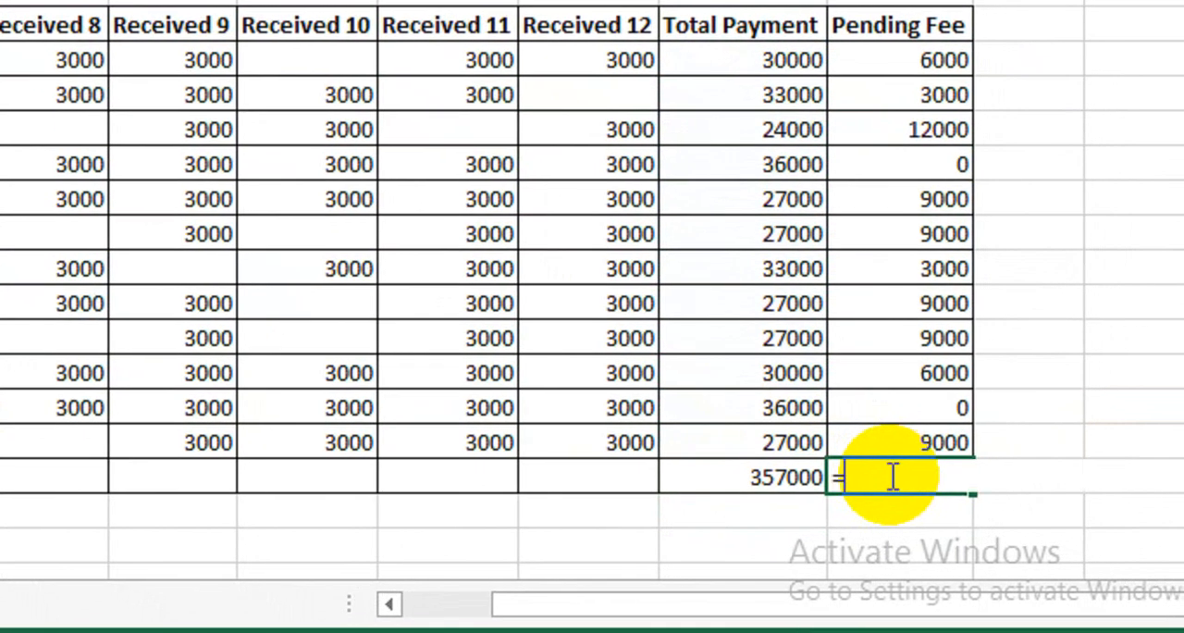
pyautogui.write('sum')
pyautogui.press('Tab')
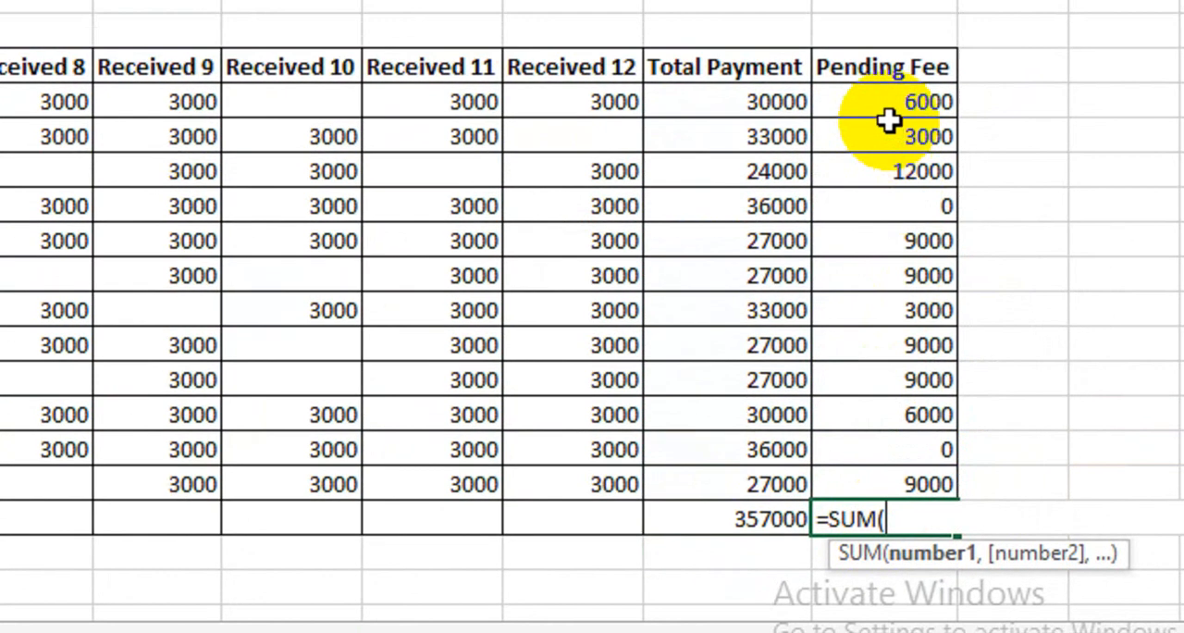
pyautogui.moveTo(902, 71); pyautogui.dragTo(893, 434)
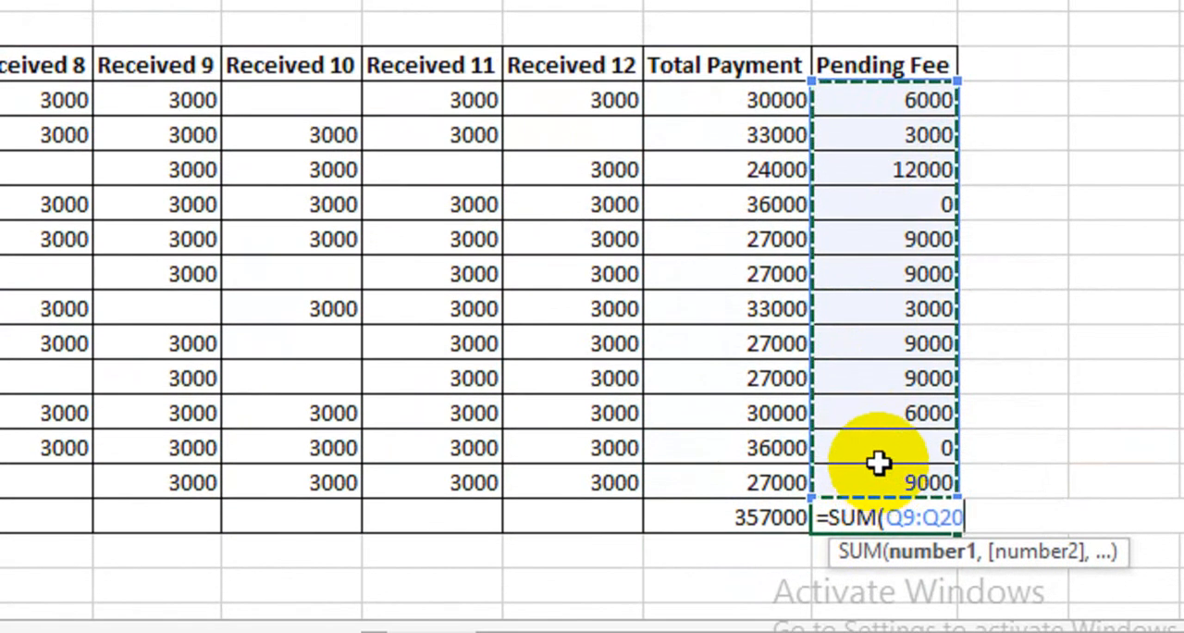
pyautogui.press('Return')
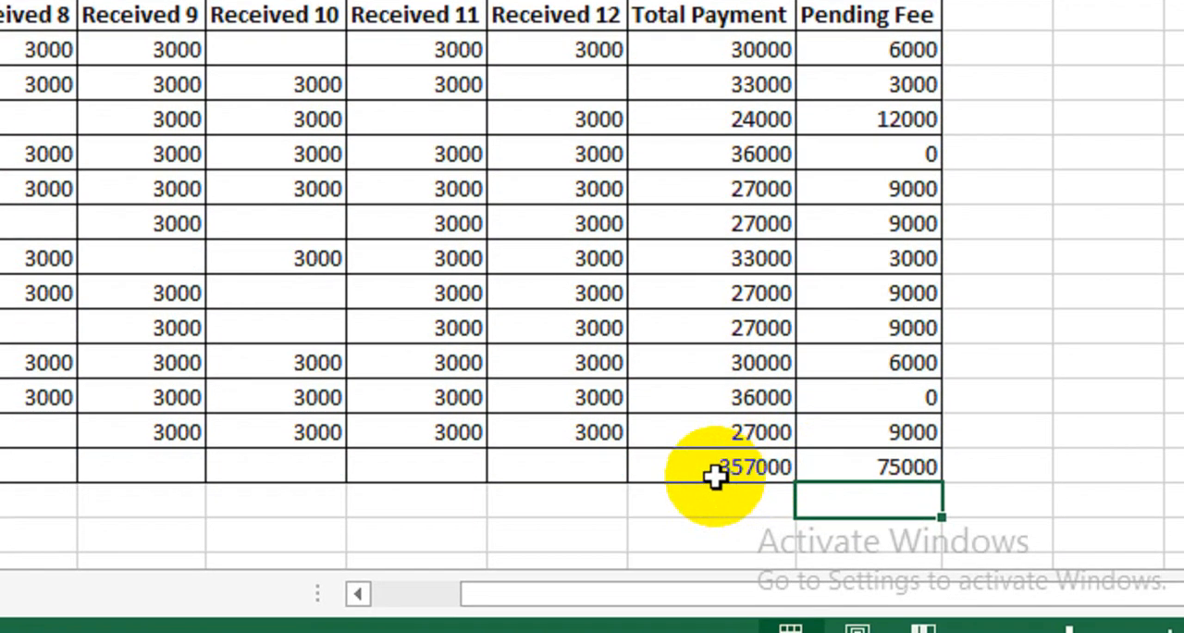
pyautogui.click(716, 526)
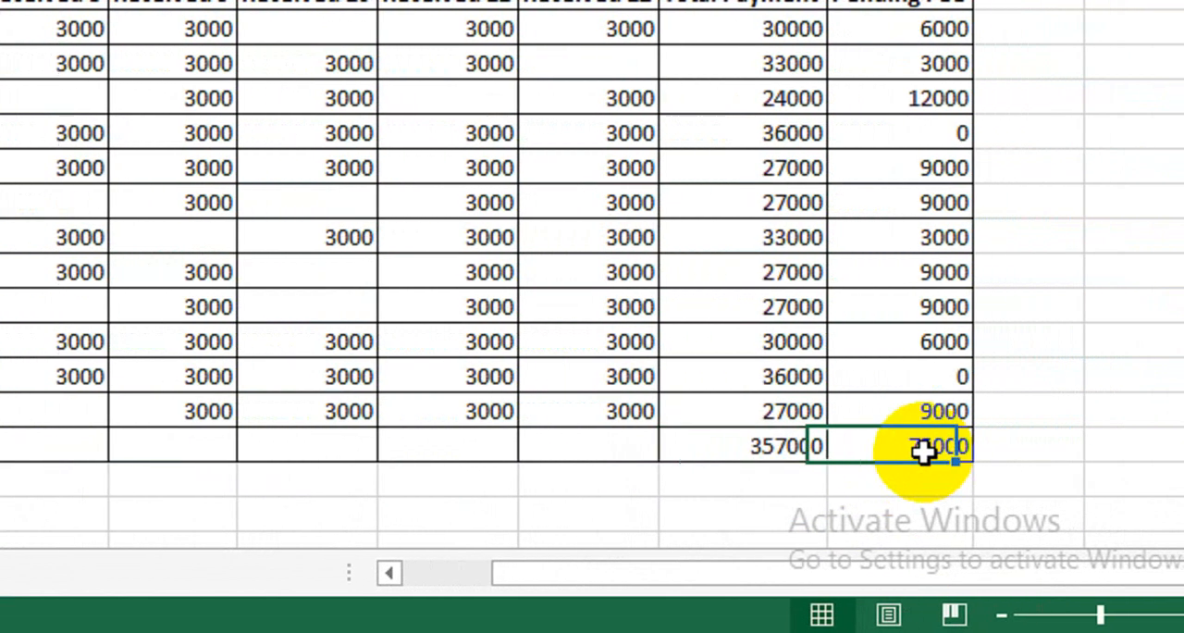
pyautogui.click(1028, 448)
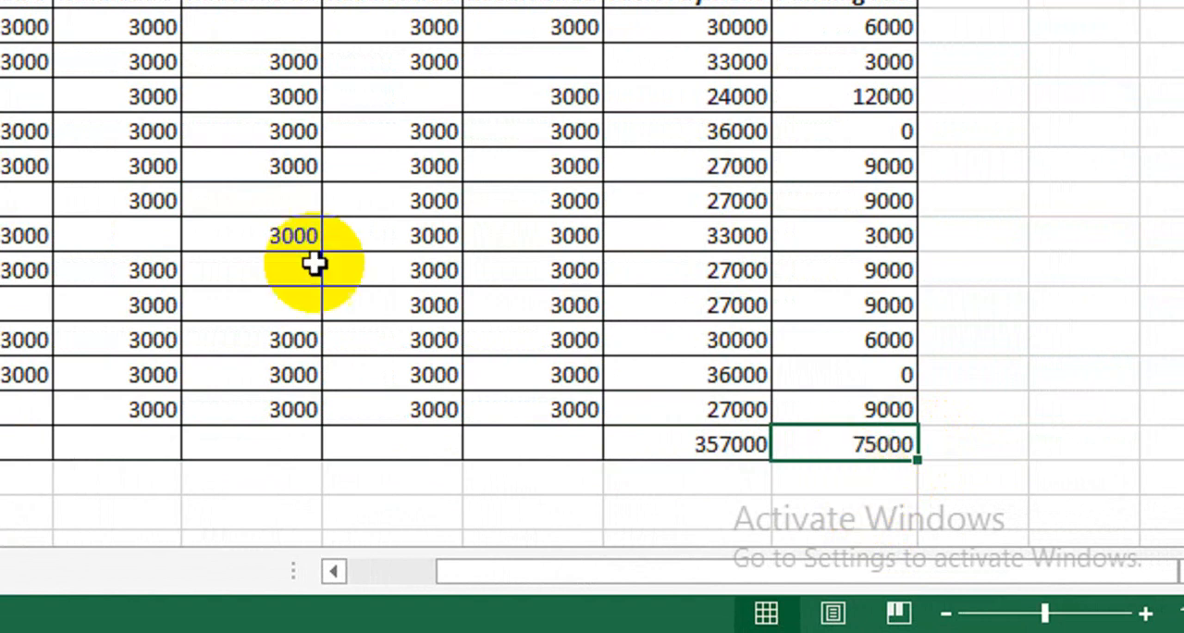
# - Create a copy of the Class1 sheet in Book1, placed before Class1
pyautogui.moveTo(480, 571); pyautogui.dragTo(391, 571)
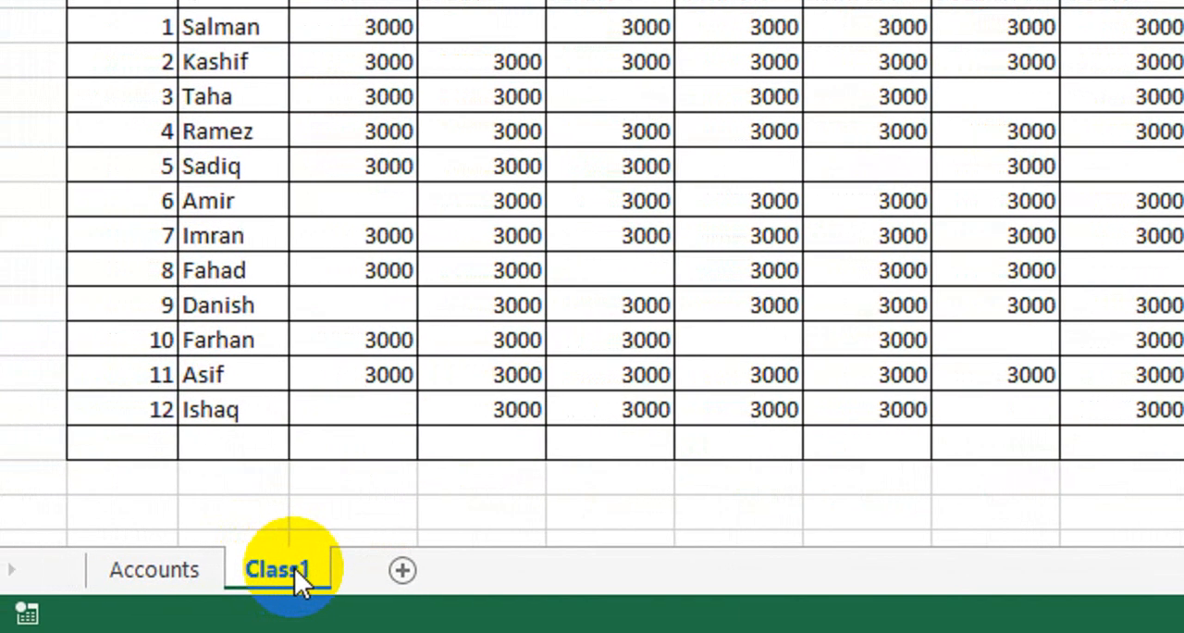
pyautogui.rightClick(296, 568)
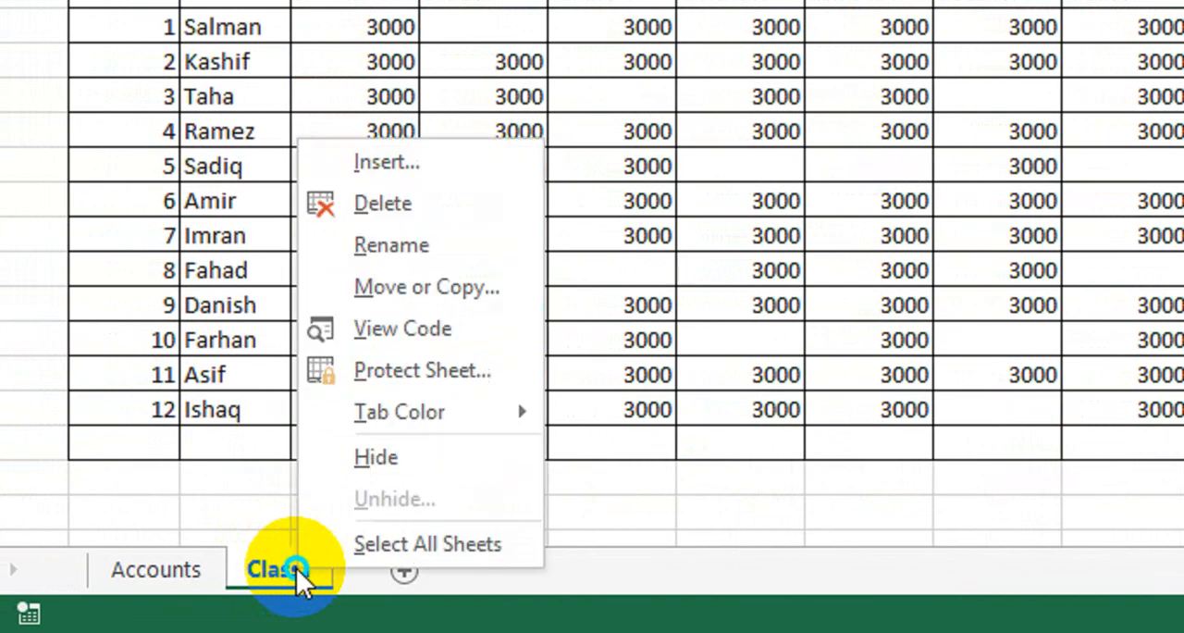
pyautogui.click(456, 291)
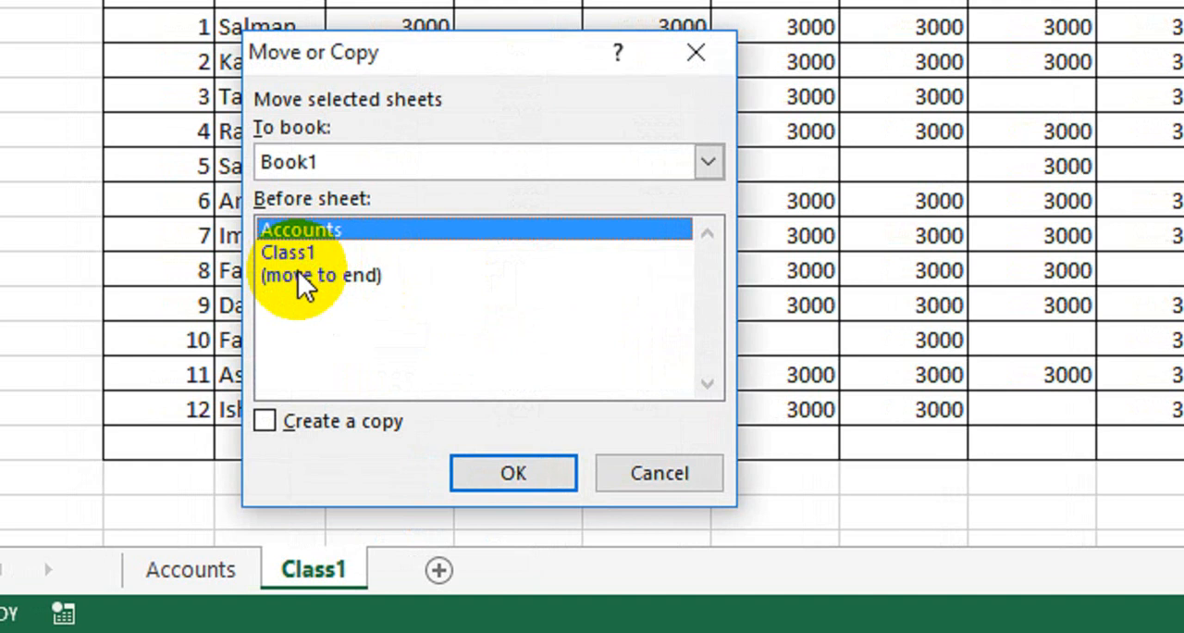
pyautogui.click(294, 253)
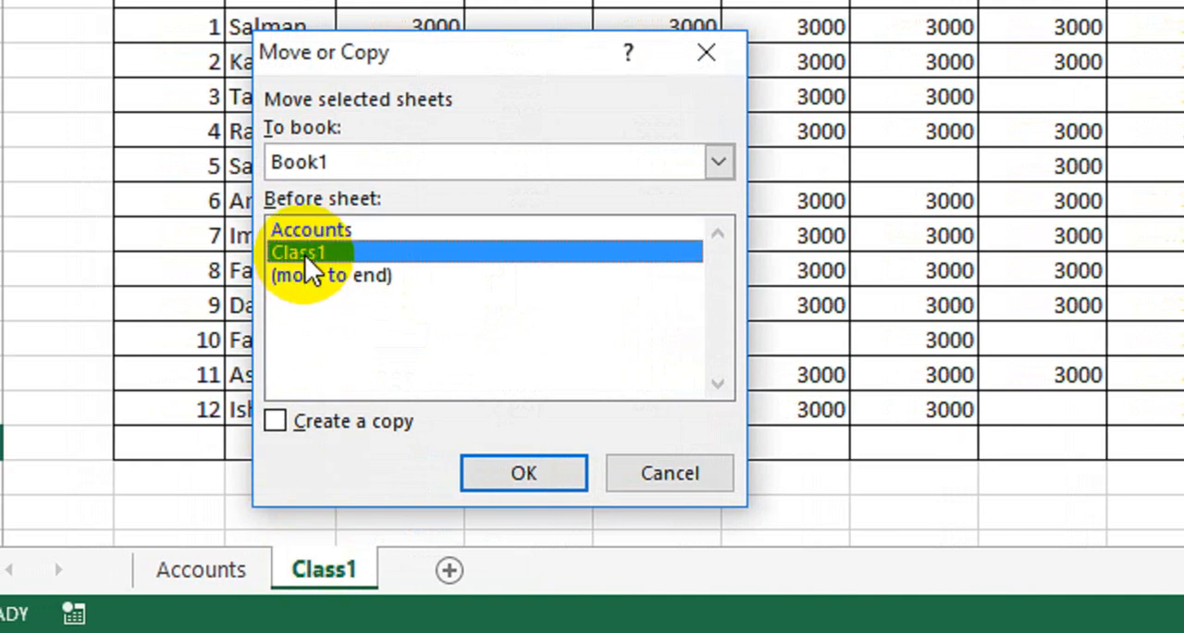
pyautogui.click(310, 421)
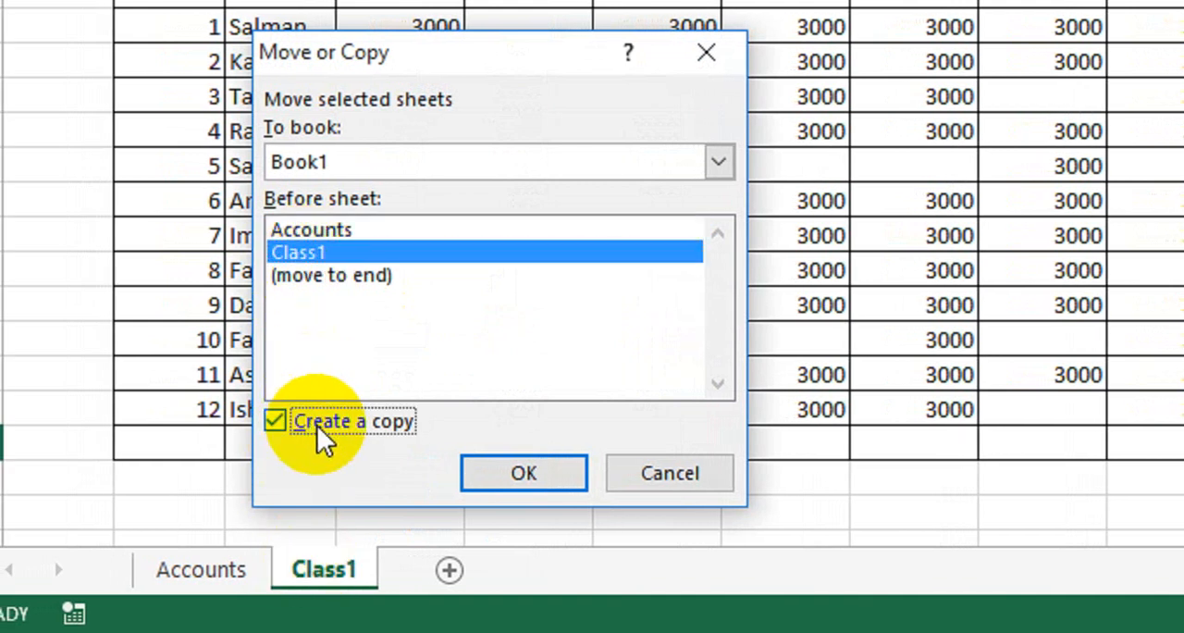
pyautogui.click(492, 474)
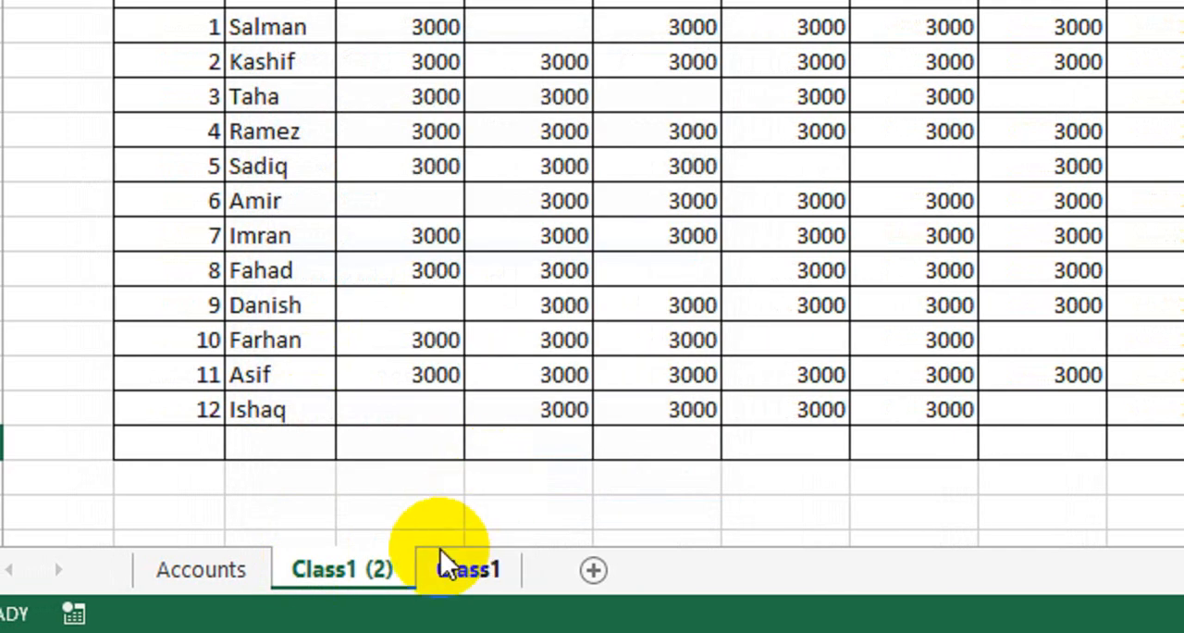
# - Move the copied sheet after Class1 and rename it Class2
pyautogui.click(350, 567)
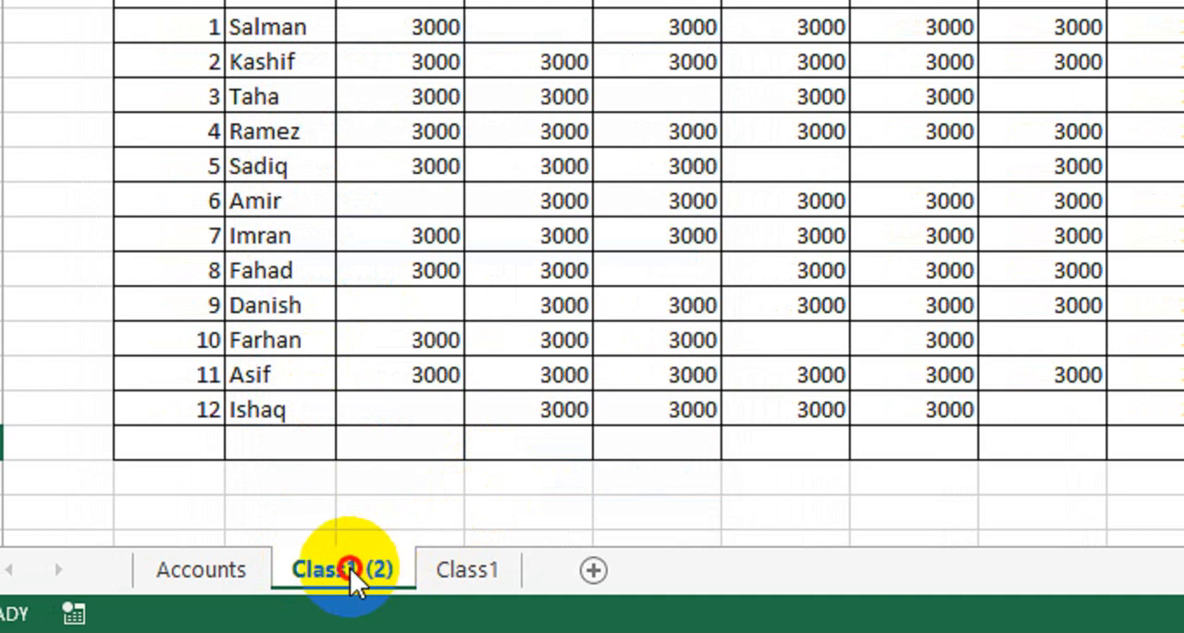
pyautogui.moveTo(350, 567); pyautogui.dragTo(523, 572)
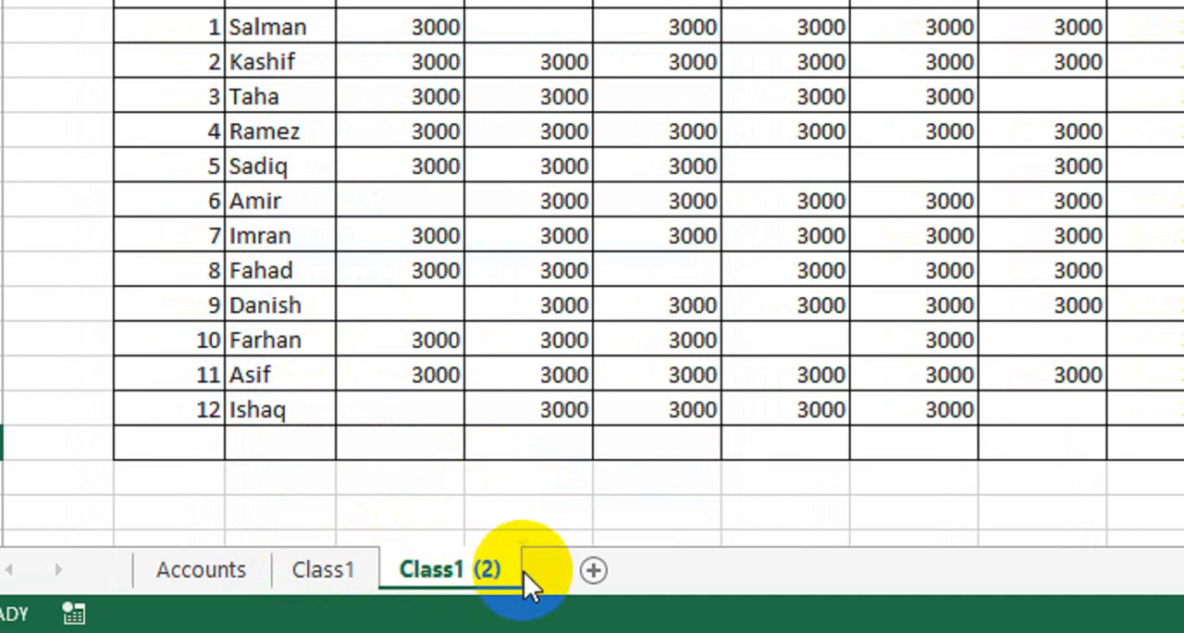
pyautogui.click(460, 568)
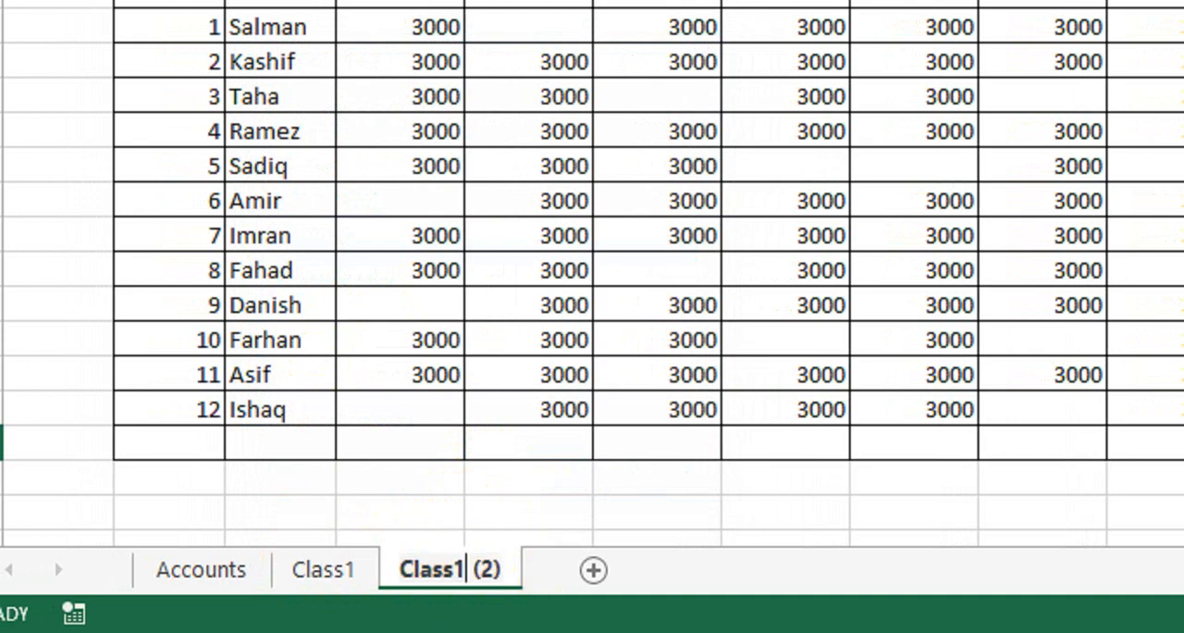
pyautogui.press('Delete')
pyautogui.press('Delete')
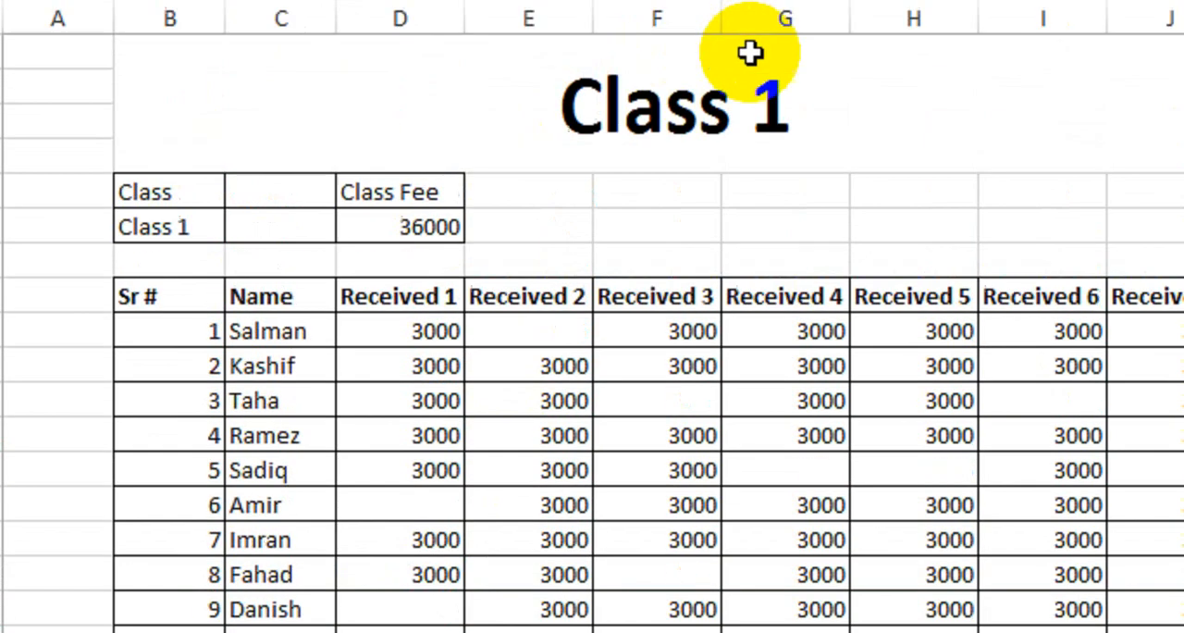
# - Change the heading of the Class2 sheet to Class 2
pyautogui.click(843, 191)
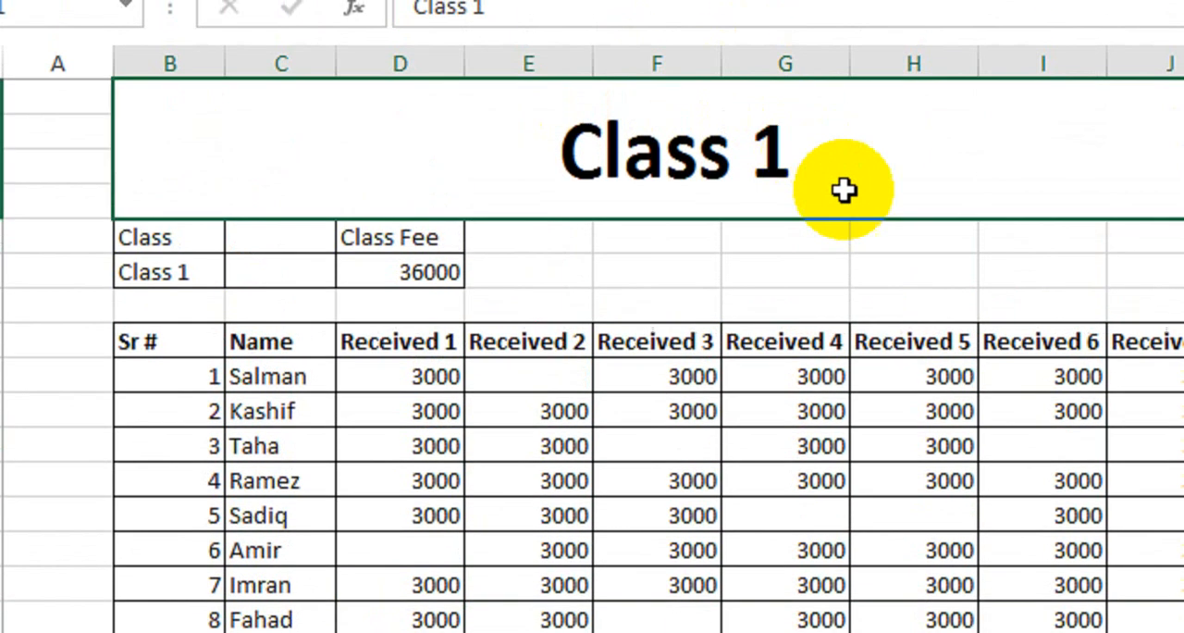
pyautogui.doubleClick(843, 172)
pyautogui.press('BackSpace')
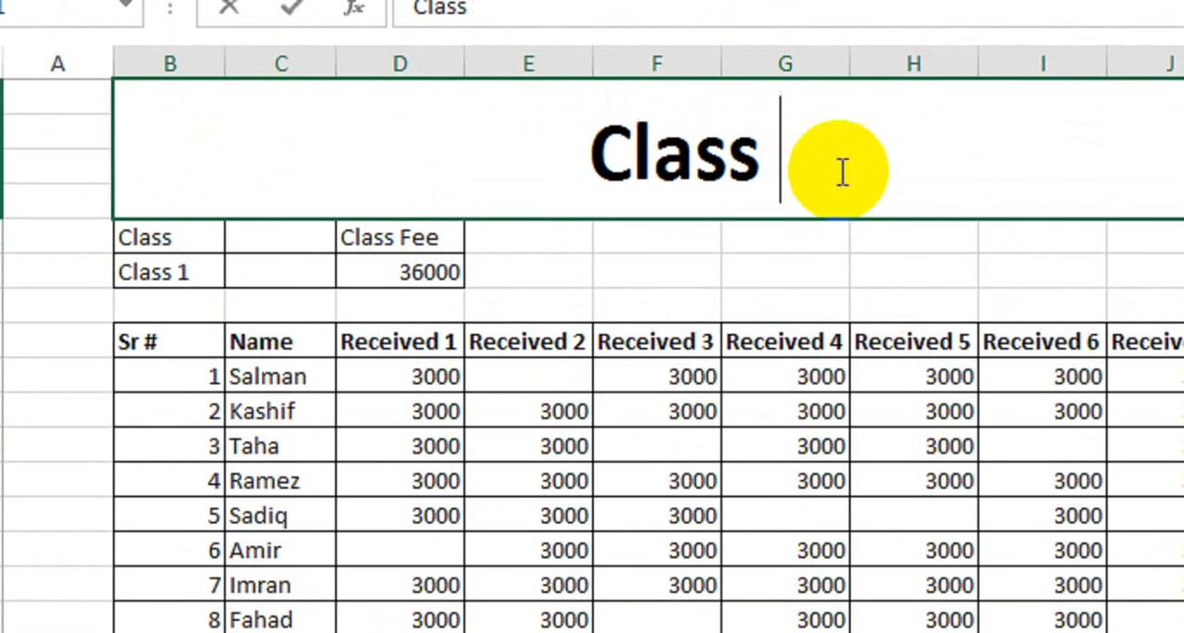
pyautogui.write('2')
pyautogui.press('Return')
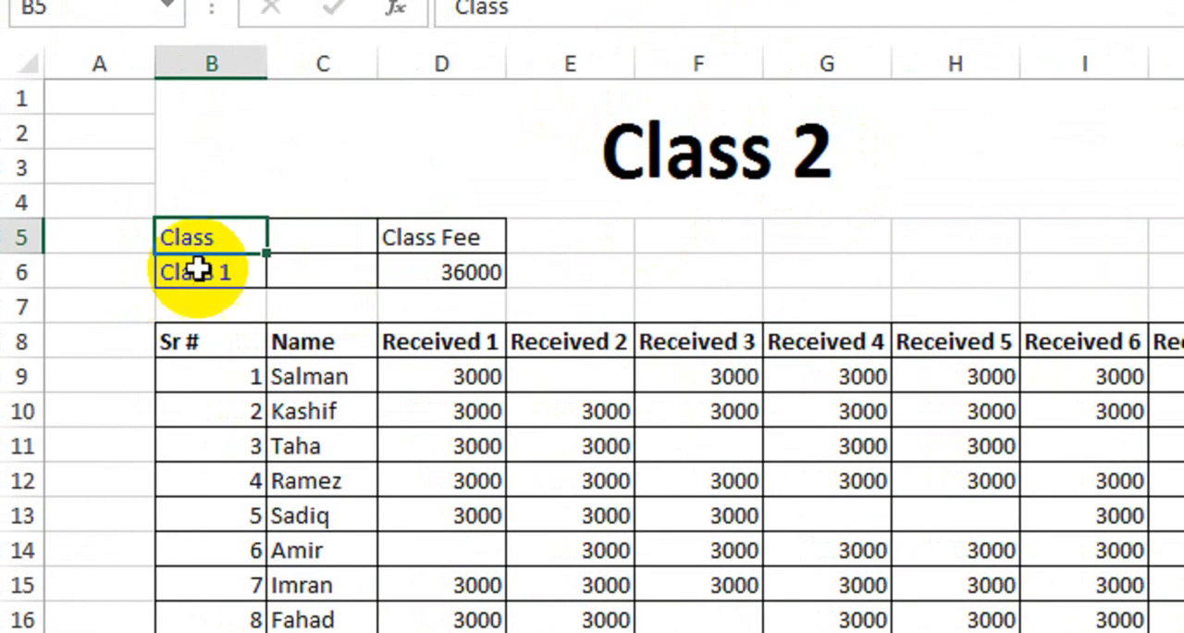
# - Check the class rows on the Accounts sheet and point both references in Class2's class name formula in B6 to Accounts!D8
pyautogui.click(199, 270)
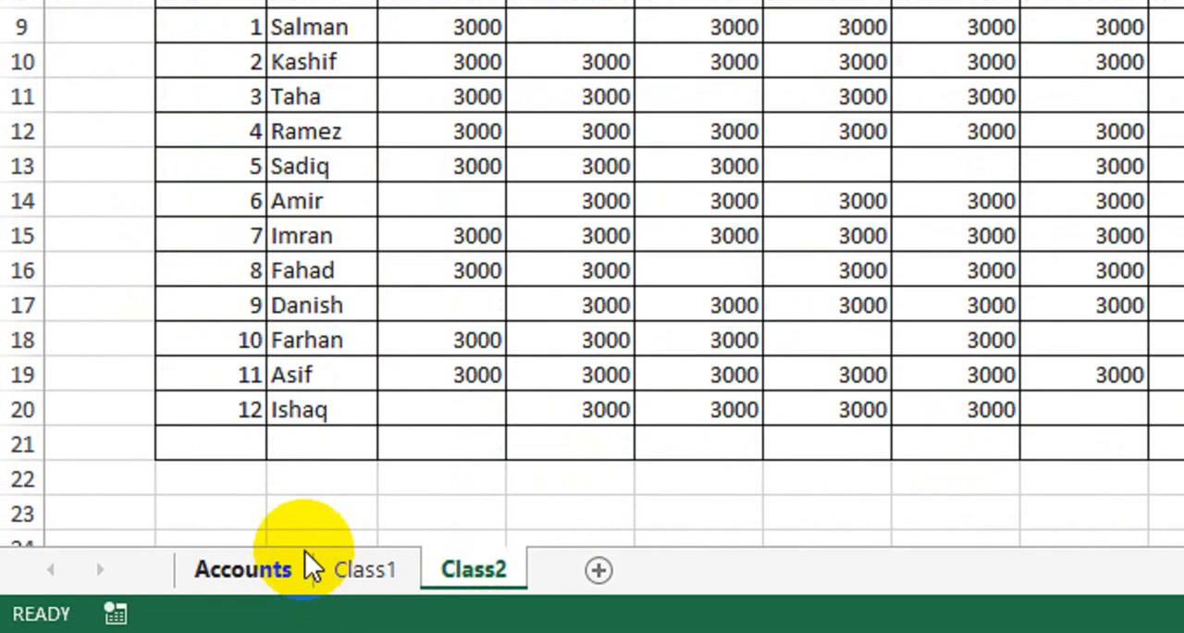
pyautogui.click(242, 569)
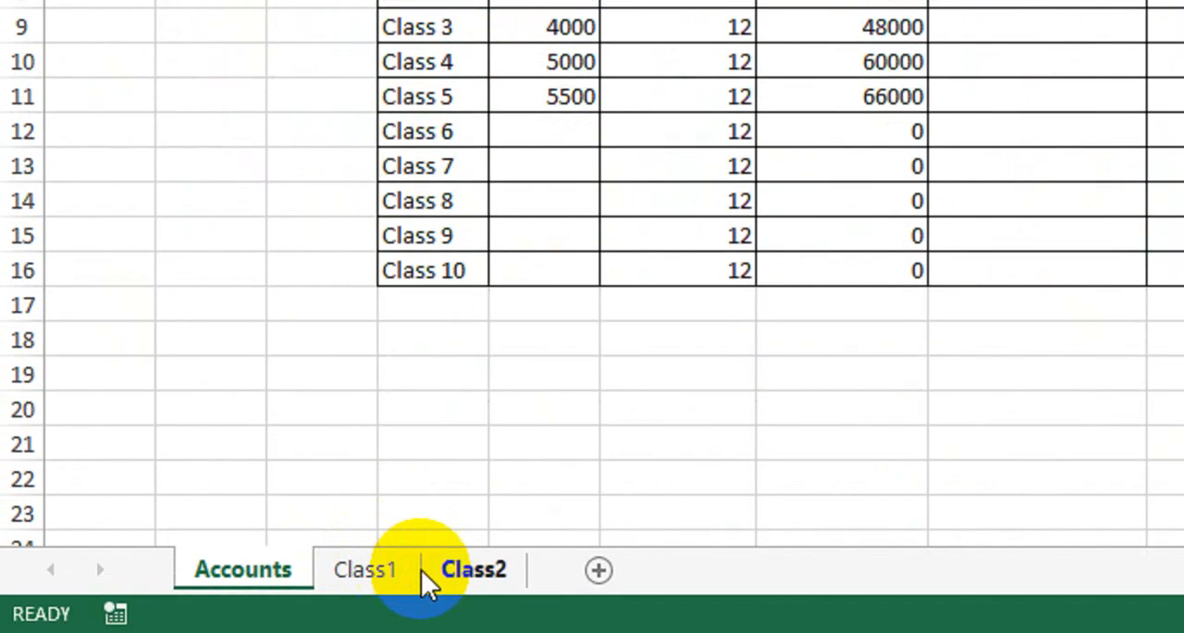
pyautogui.click(395, 571)
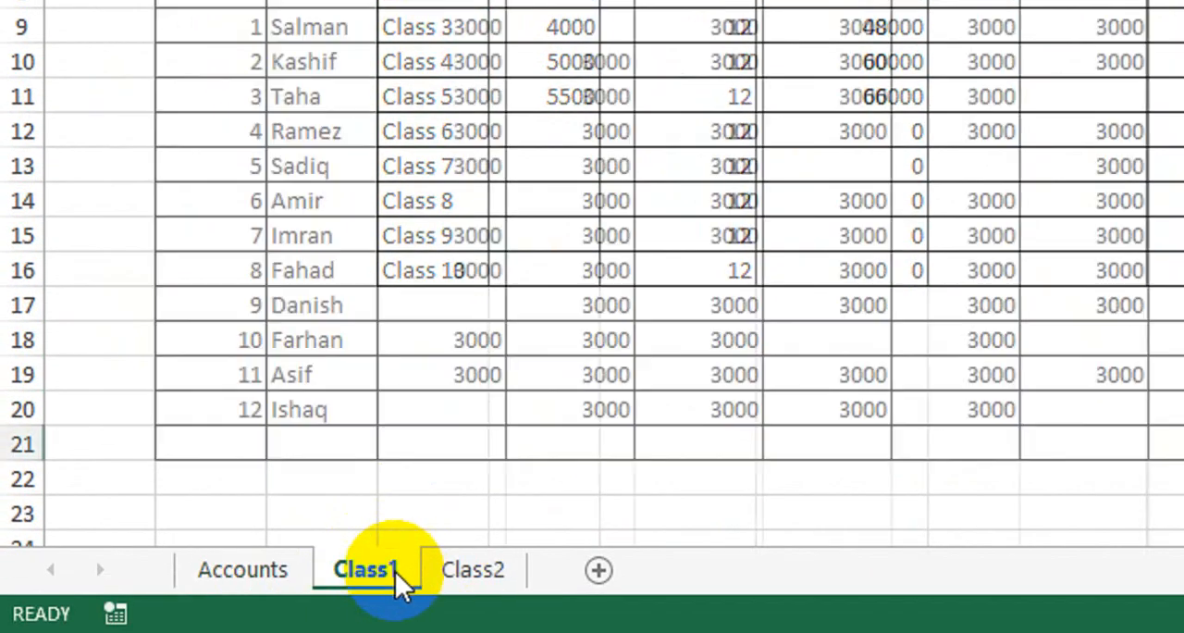
pyautogui.click(476, 567)
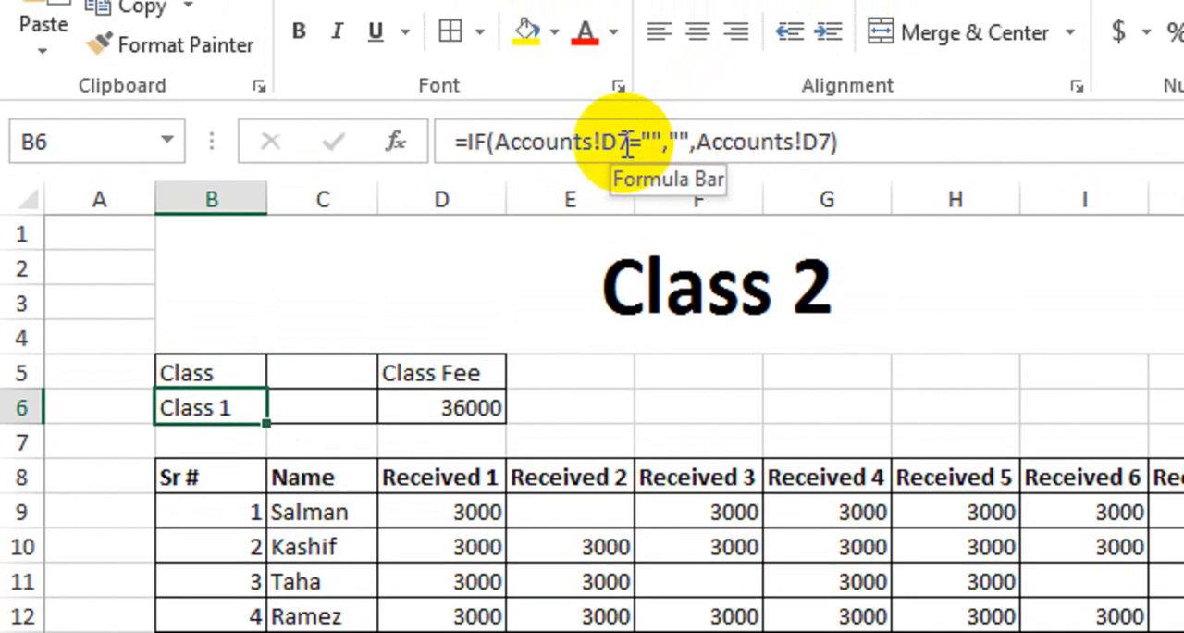
pyautogui.click(616, 94)
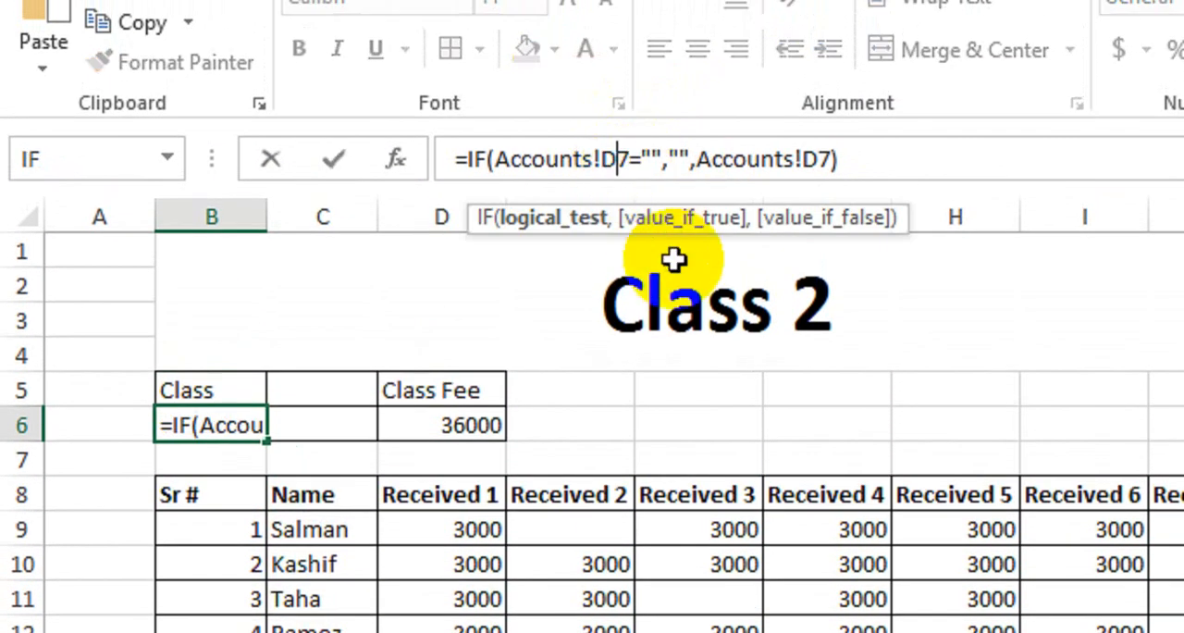
pyautogui.press('Delete')
pyautogui.write('8')
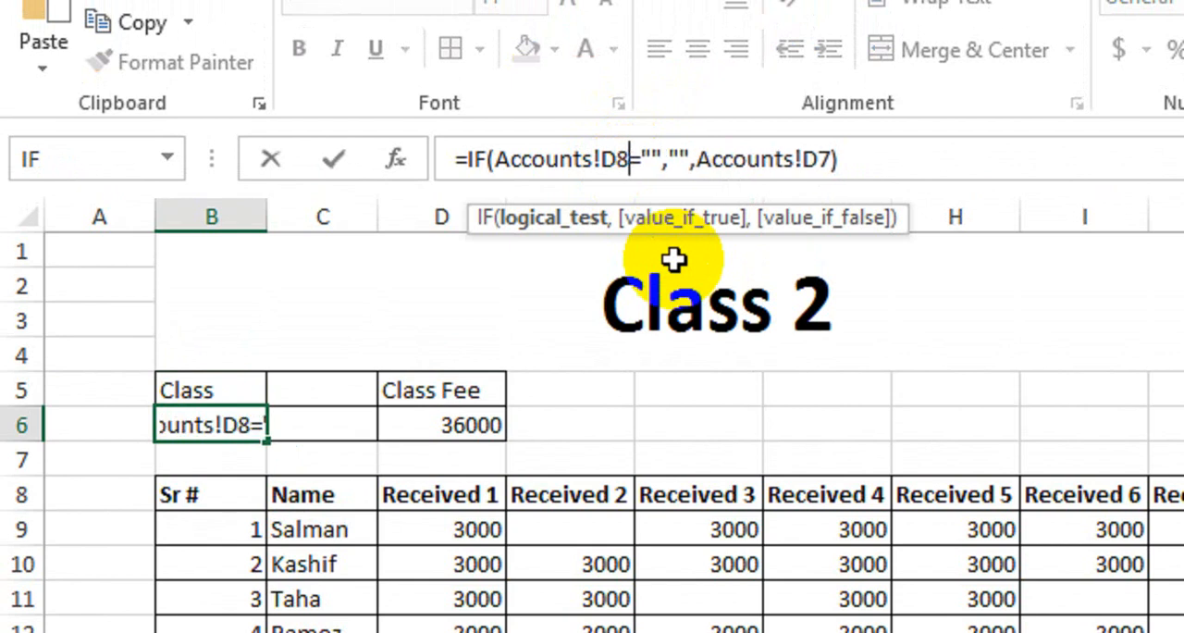
pyautogui.click(802, 159)
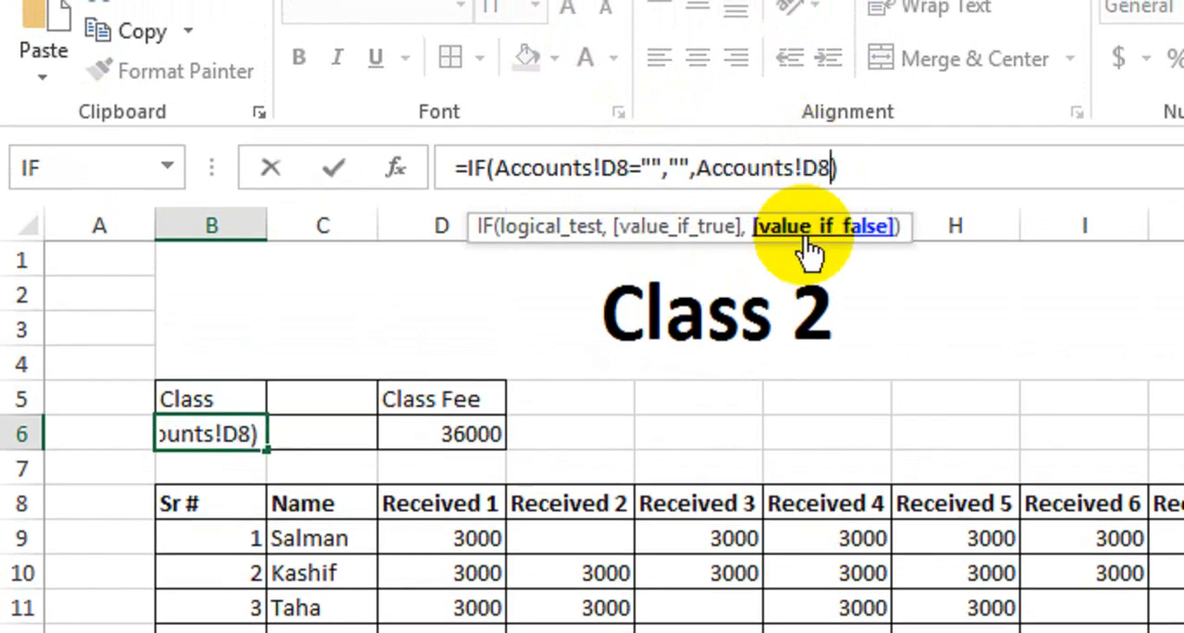
pyautogui.press('Return')
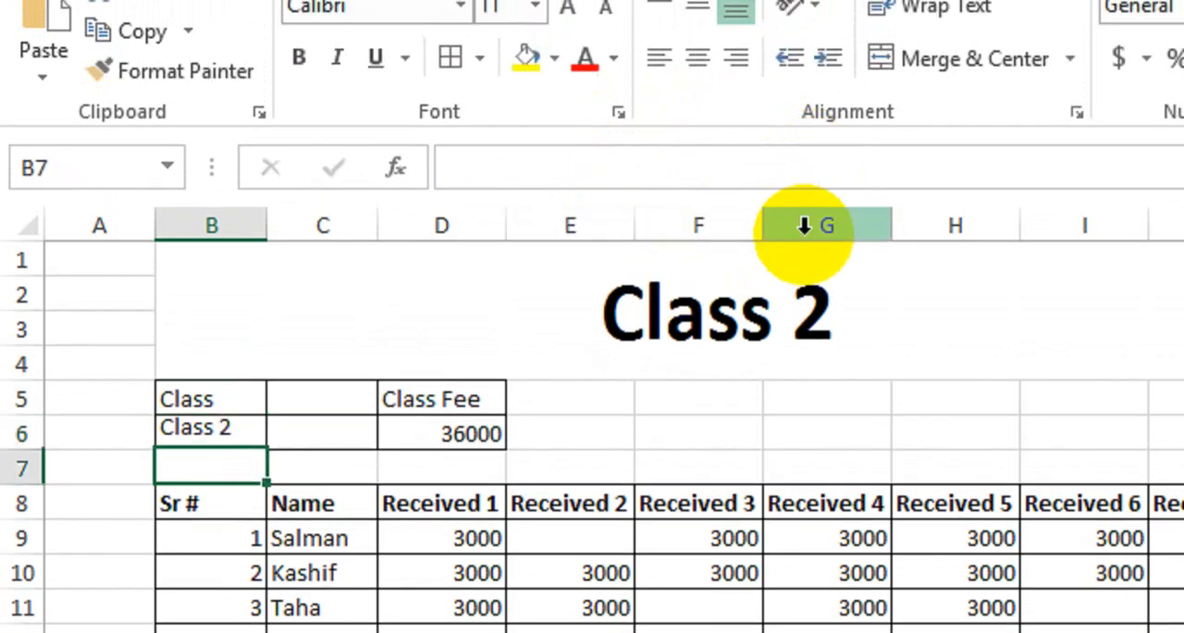
# - Point both references in Class2's class fee formula in D6 to Accounts!G8
pyautogui.click(423, 436)
pyautogui.click(617, 168)
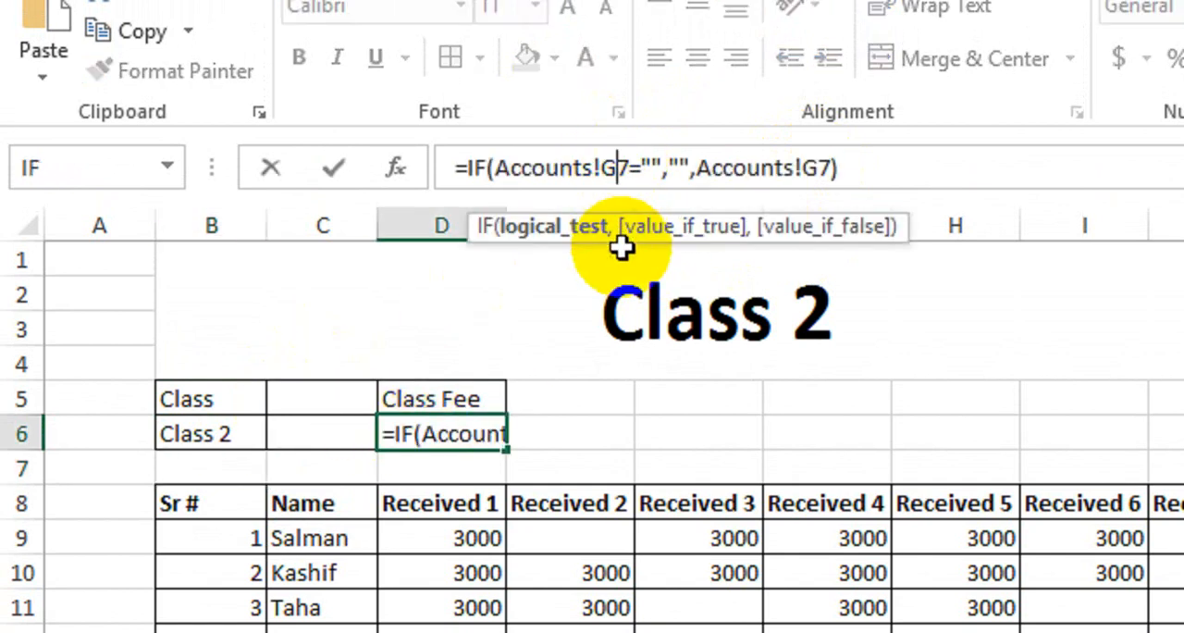
pyautogui.press('Delete')
pyautogui.write('8')
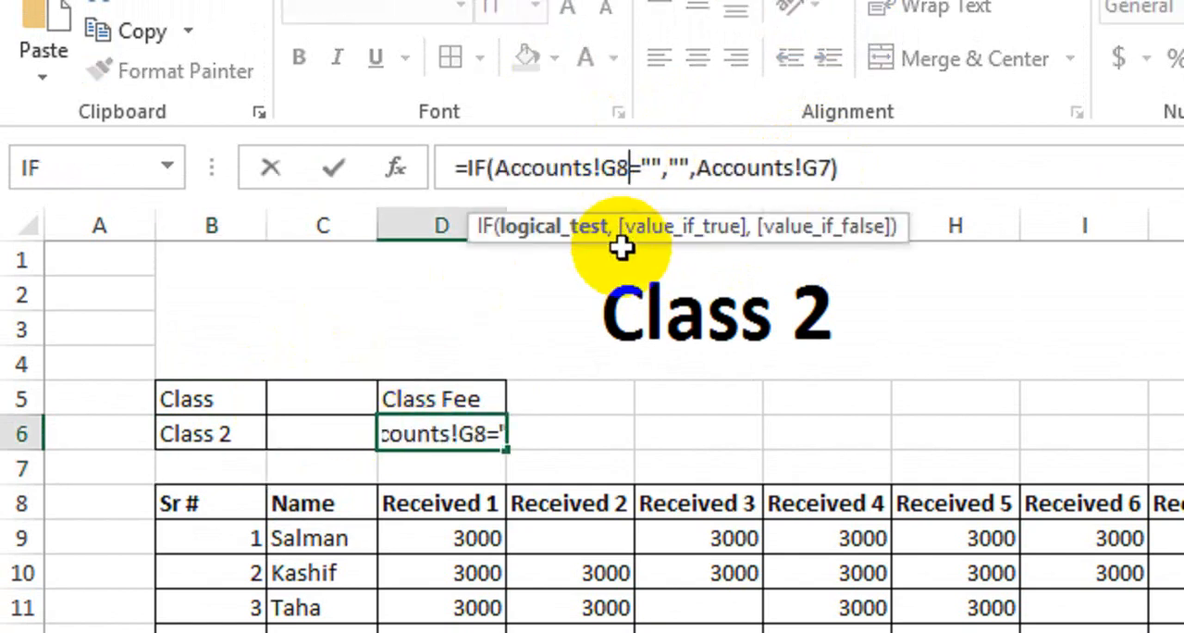
pyautogui.click(831, 166)
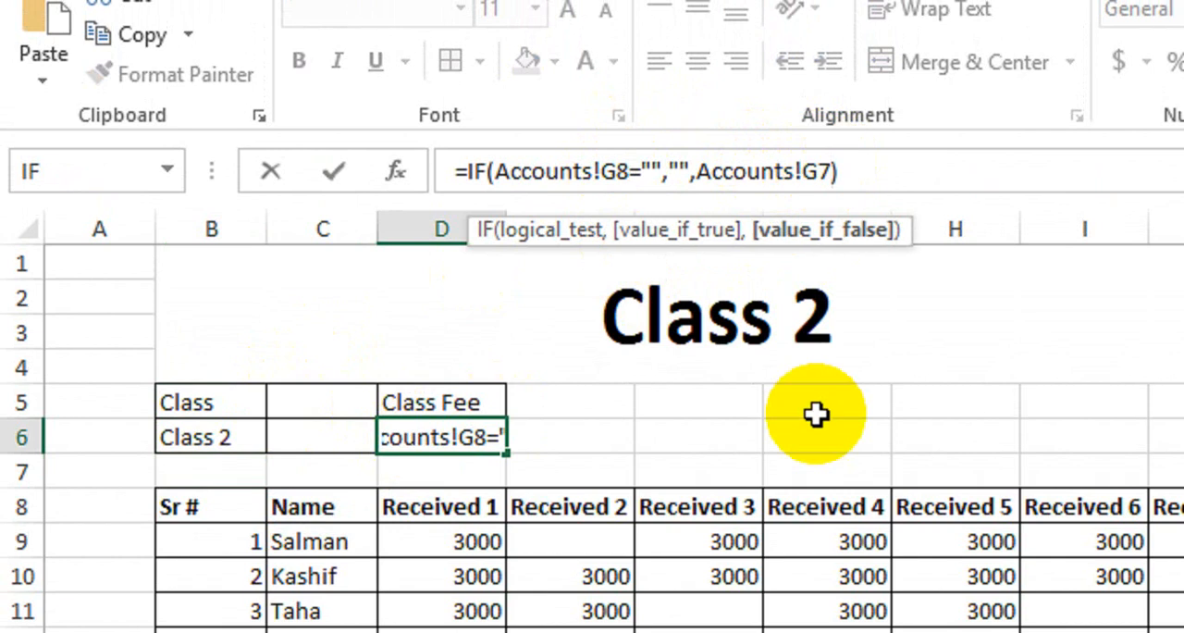
pyautogui.press('Return')
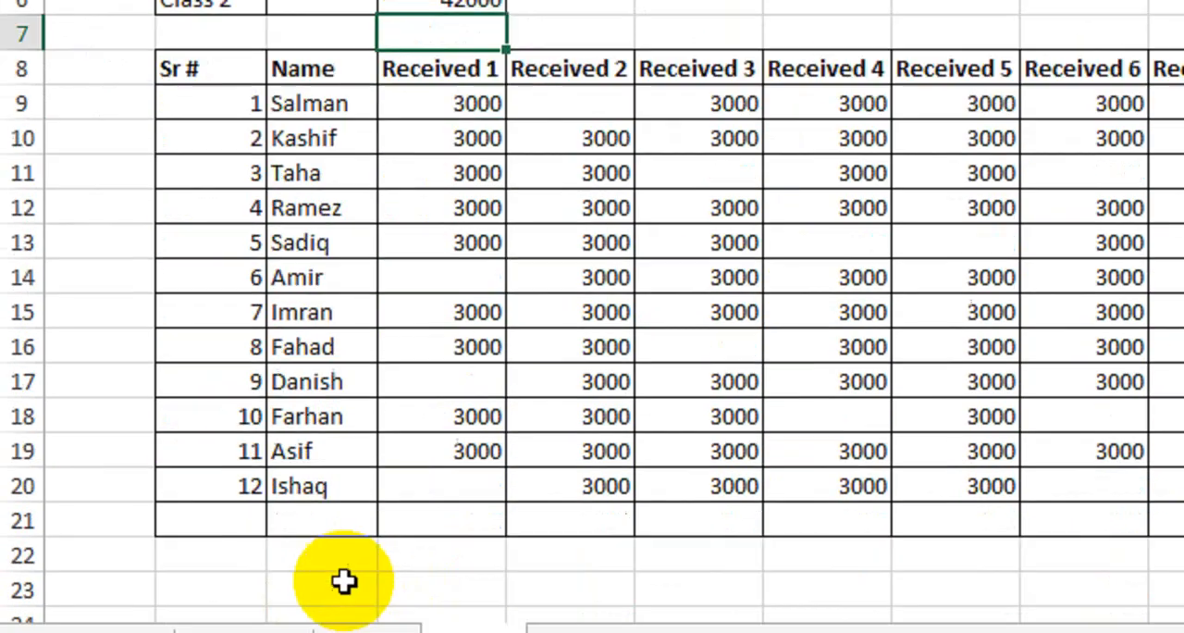
# - Check Class 2's fee on the Accounts sheet and fill 3500 across Received 1 to Received 12 for all students on Class2, D9:O20
pyautogui.click(278, 569)
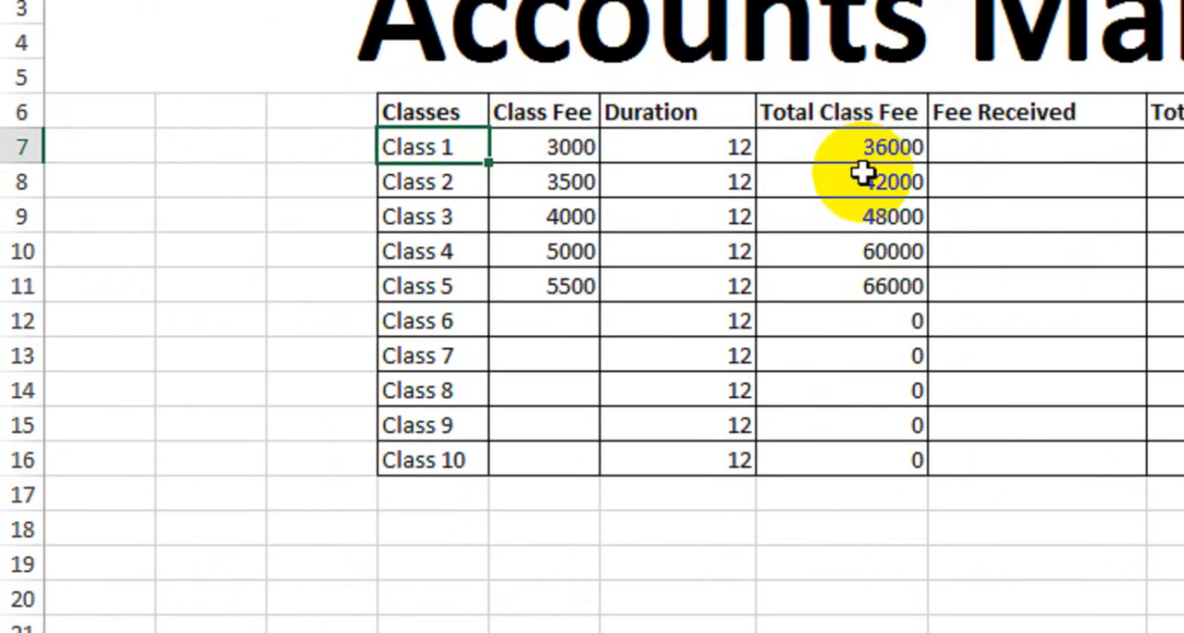
pyautogui.click(860, 181)
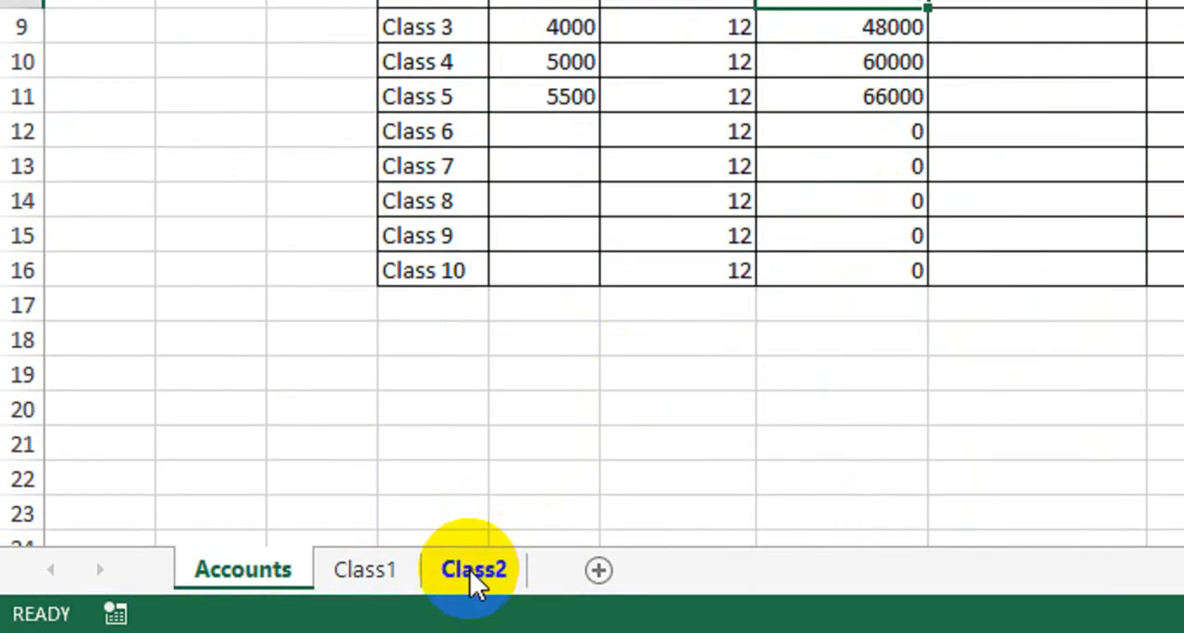
pyautogui.click(474, 570)
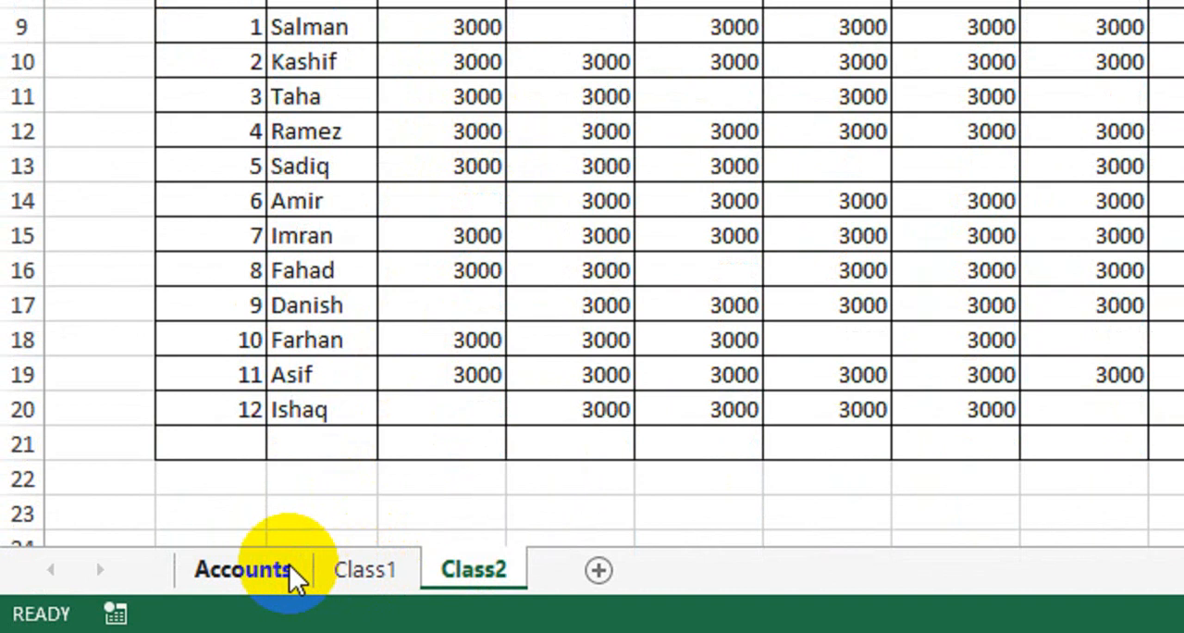
pyautogui.click(289, 568)
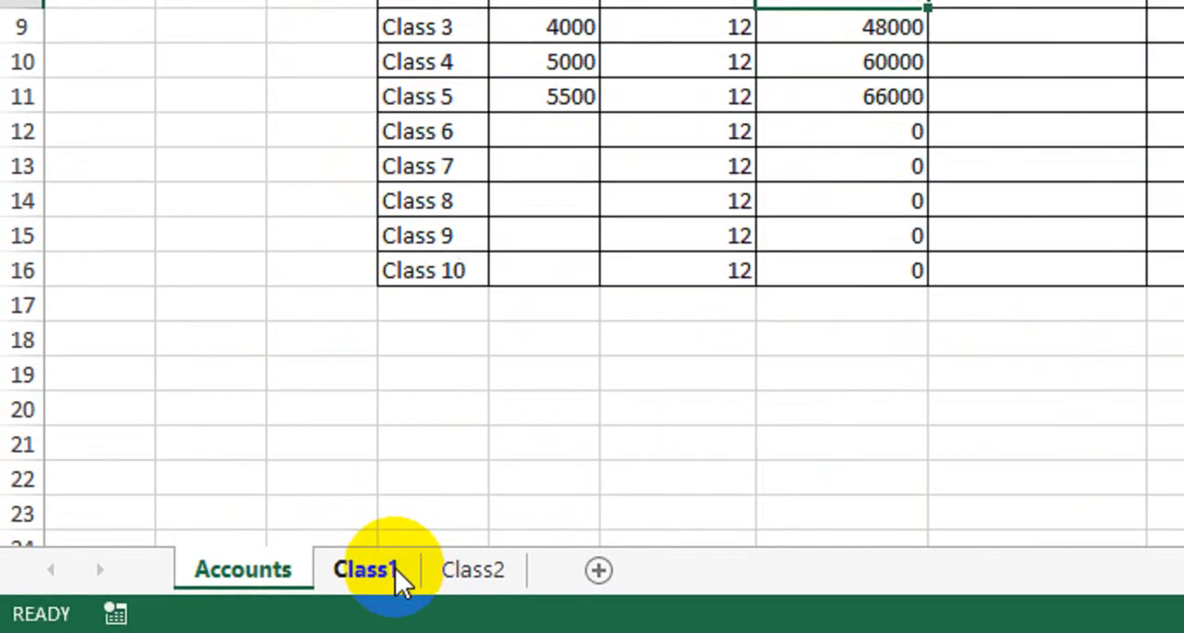
pyautogui.click(395, 568)
pyautogui.click(423, 576)
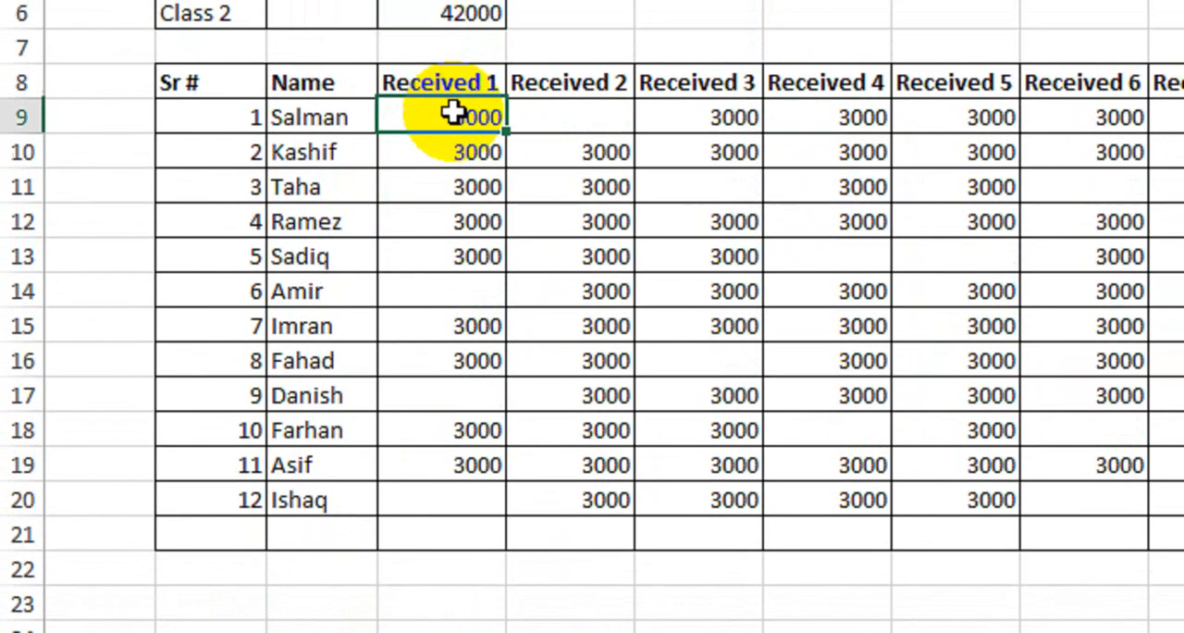
pyautogui.write('3')
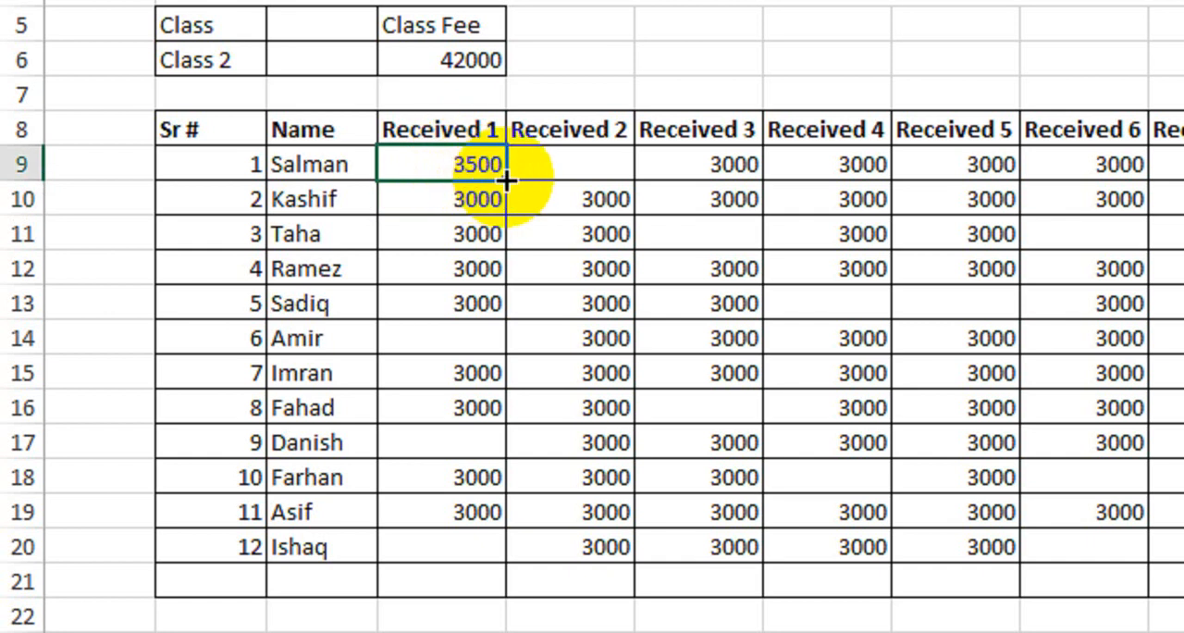
pyautogui.moveTo(506, 179); pyautogui.dragTo(1183, 182)
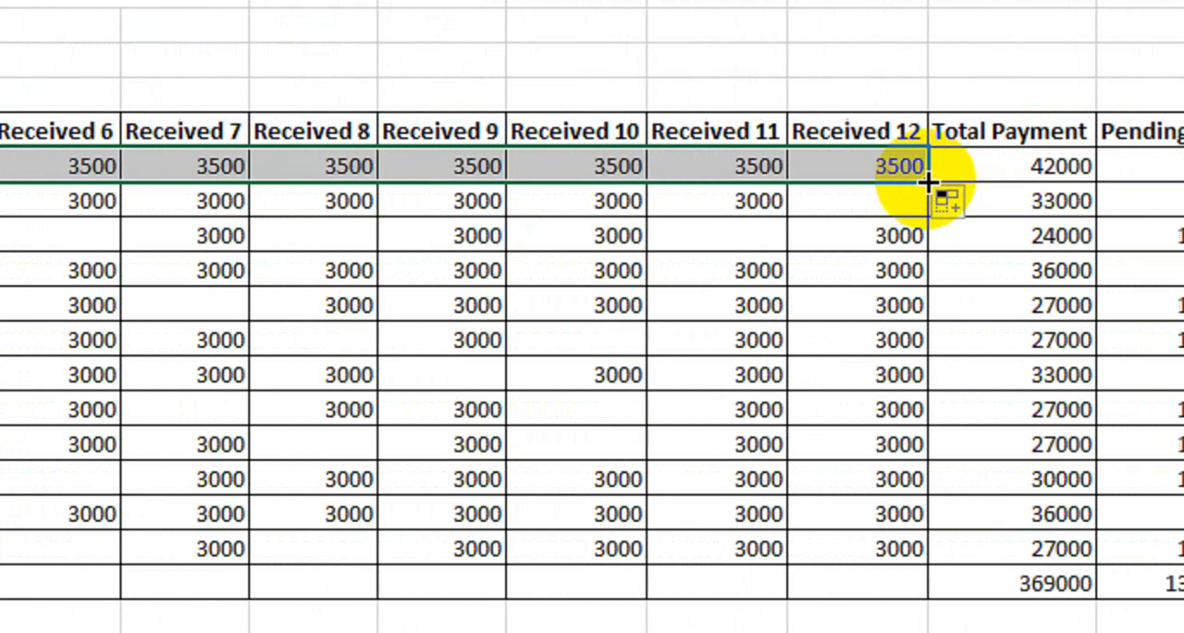
pyautogui.moveTo(928, 182); pyautogui.dragTo(897, 550)
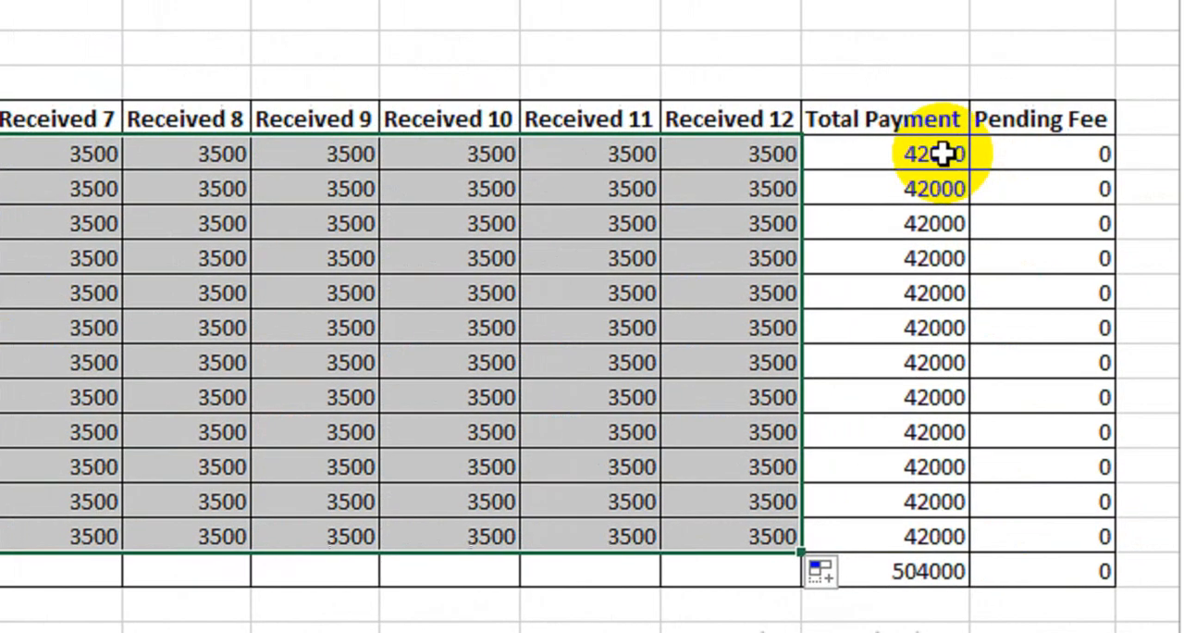
pyautogui.moveTo(943, 154); pyautogui.dragTo(888, 498)
pyautogui.moveTo(1013, 130); pyautogui.dragTo(1020, 302)
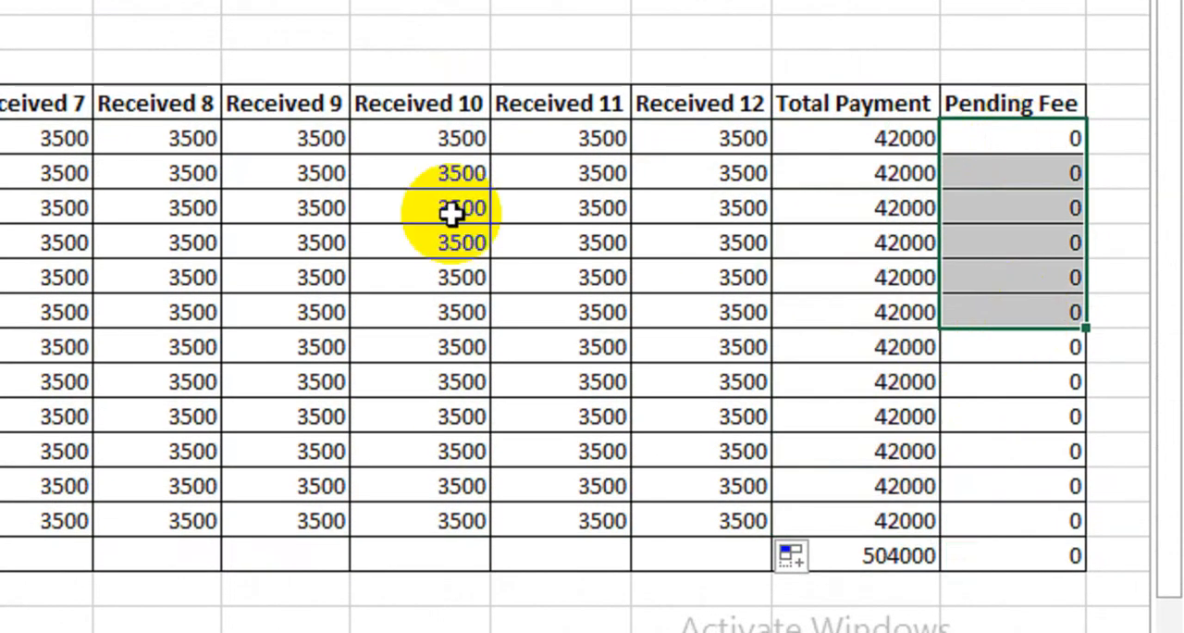
# - Clear unpaid installments on Class2: Received 8 in row 10, Received 6 in row 14, Received 4 in row 15, Received 3 and 1 in row 17
pyautogui.moveTo(451, 173); pyautogui.dragTo(451, 213)
pyautogui.click(157, 173)
pyautogui.press('Delete')
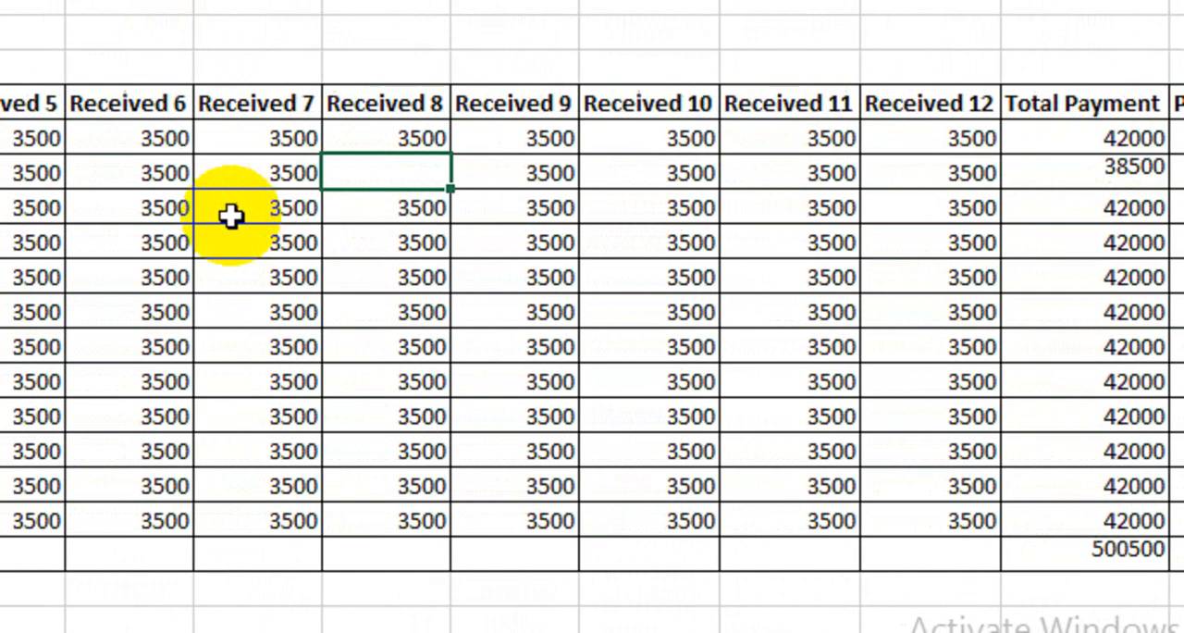
pyautogui.click(135, 311)
pyautogui.press('Delete')
pyautogui.click(57, 347)
pyautogui.press('Delete')
pyautogui.click(116, 416)
pyautogui.press('Delete')
pyautogui.click(148, 416)
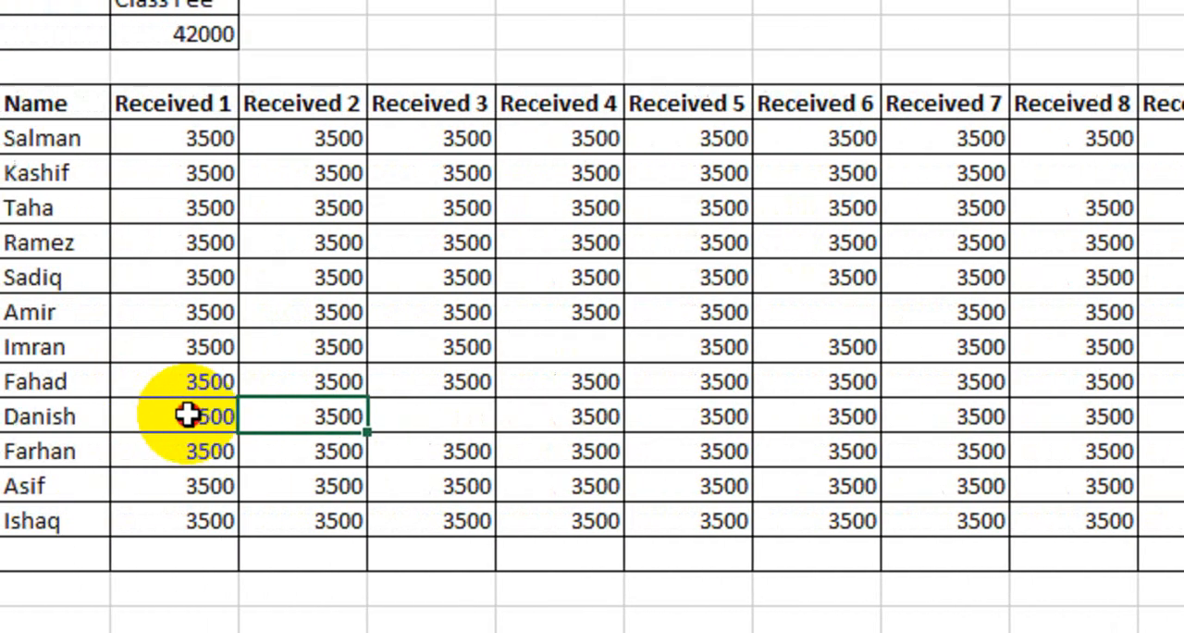
pyautogui.click(188, 416)
pyautogui.press('Delete')
# - Clear the Received 1, Received 4, Received 6 and Received 8 payments of the eleventh student in row 19
pyautogui.click(188, 485)
pyautogui.press('Delete')
pyautogui.click(560, 486)
pyautogui.press('Delete')
pyautogui.click(817, 486)
pyautogui.press('Delete')
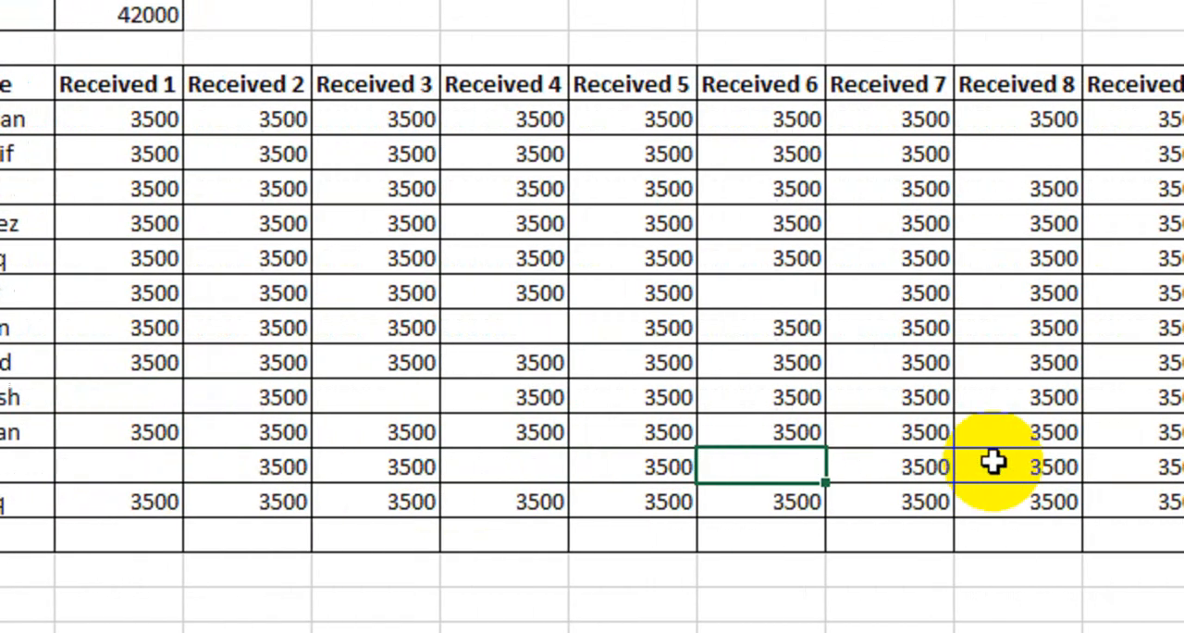
pyautogui.click(992, 462)
pyautogui.press('Delete')
# - Clear the payments in L18, M17, N16, N13, O12 and O16 of the Class2 sheet
pyautogui.click(1012, 418)
pyautogui.press('Delete')
pyautogui.click(1012, 393)
pyautogui.press('Delete')
pyautogui.click(1005, 370)
pyautogui.press('Delete')
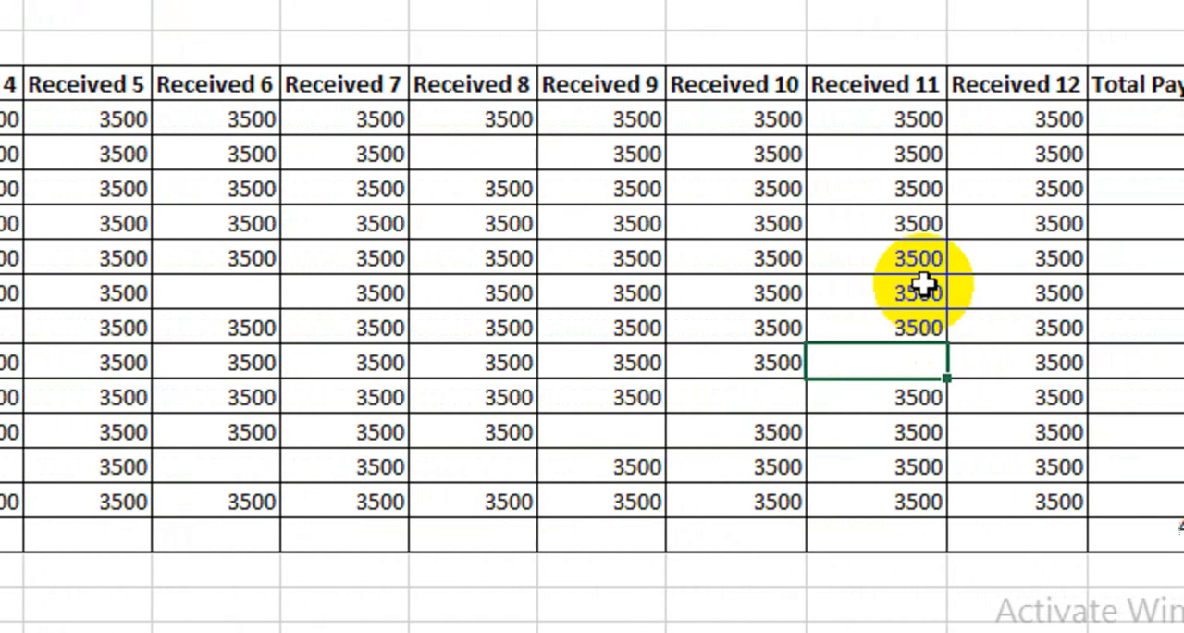
pyautogui.click(915, 257)
pyautogui.press('Delete')
pyautogui.click(999, 223)
pyautogui.press('Delete')
pyautogui.click(994, 361)
pyautogui.press('Delete')
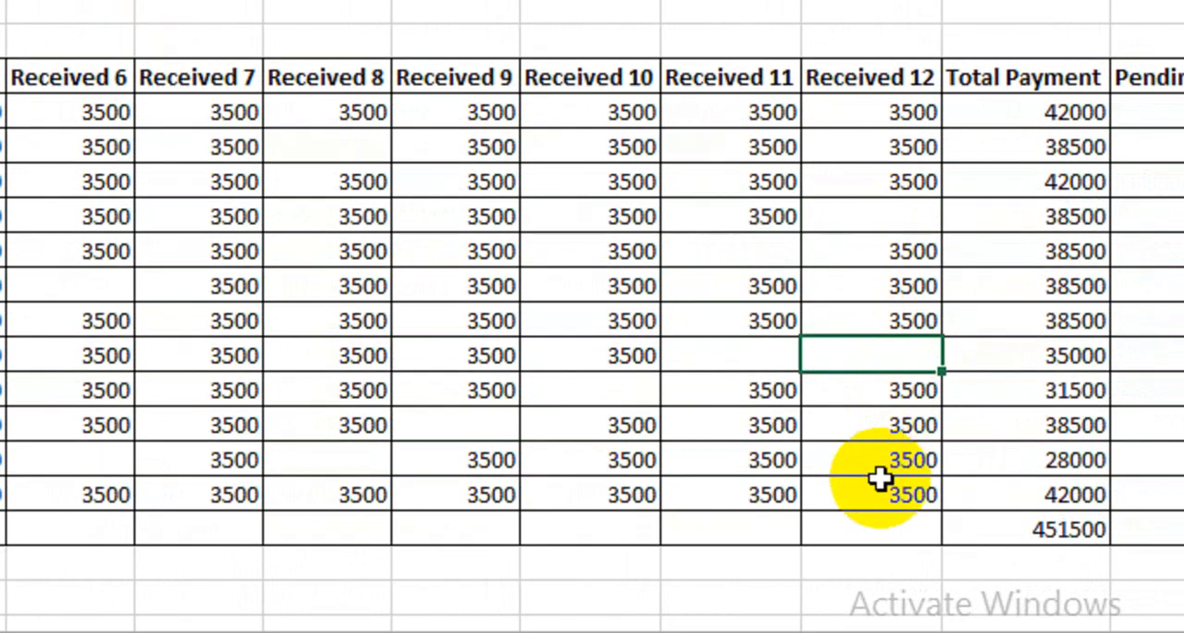
# - Clear Received 12 in row 20, Received 9, 6 and 3 in row 12, and Received 3 in row 15
pyautogui.click(879, 491)
pyautogui.press('Delete')
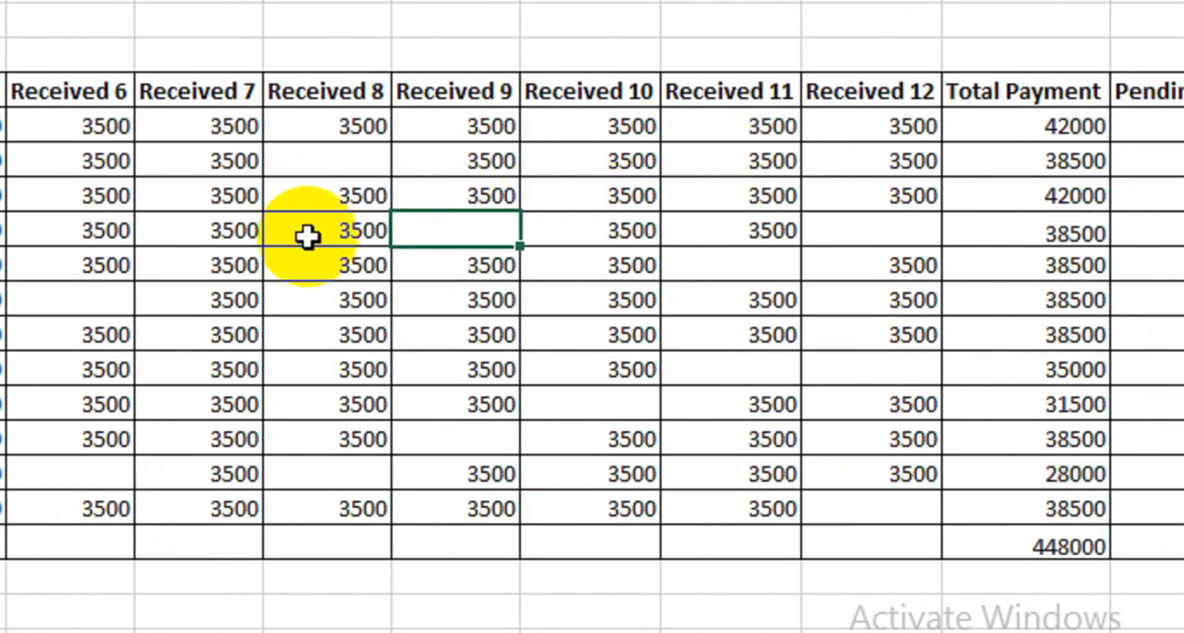
pyautogui.click(74, 231)
pyautogui.press('Delete')
pyautogui.click(208, 229)
pyautogui.press('Delete')
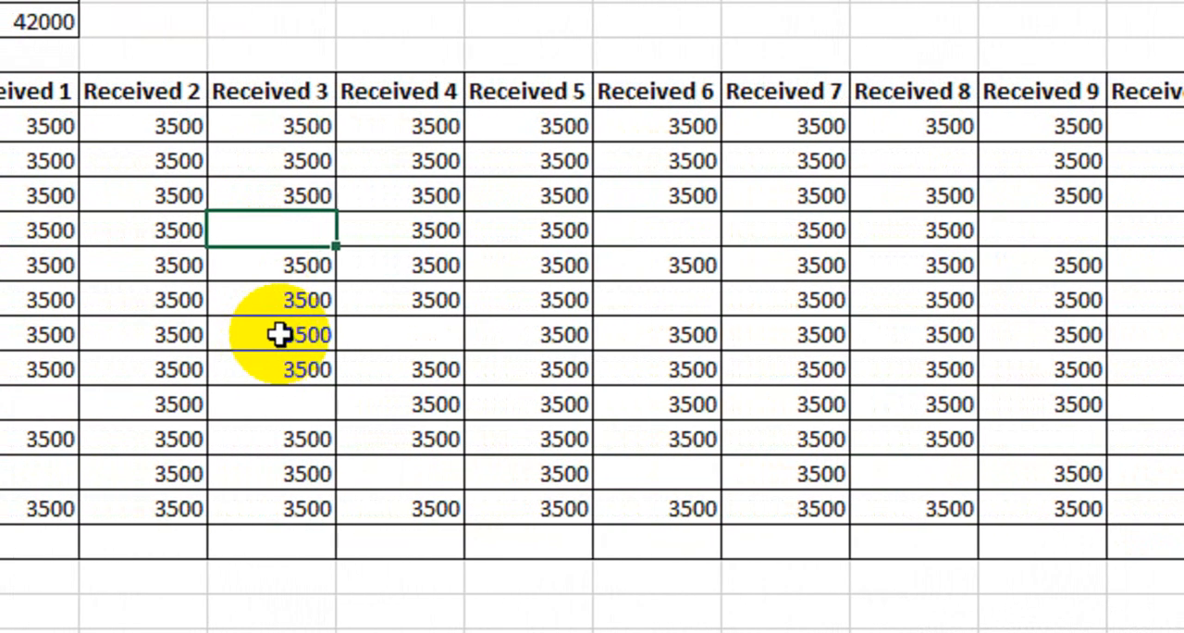
pyautogui.click(281, 334)
pyautogui.press('Delete')
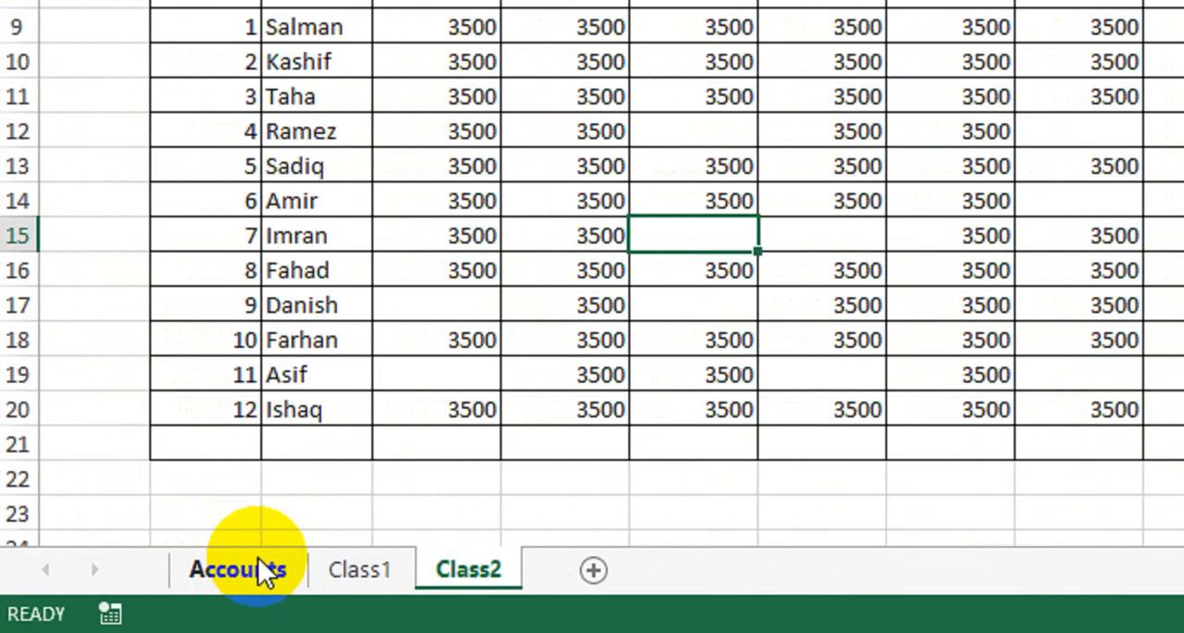
# - On the Accounts sheet, link Class 1's Total Fee Received in J7 to the payment total in Class1!P21
pyautogui.click(263, 559)
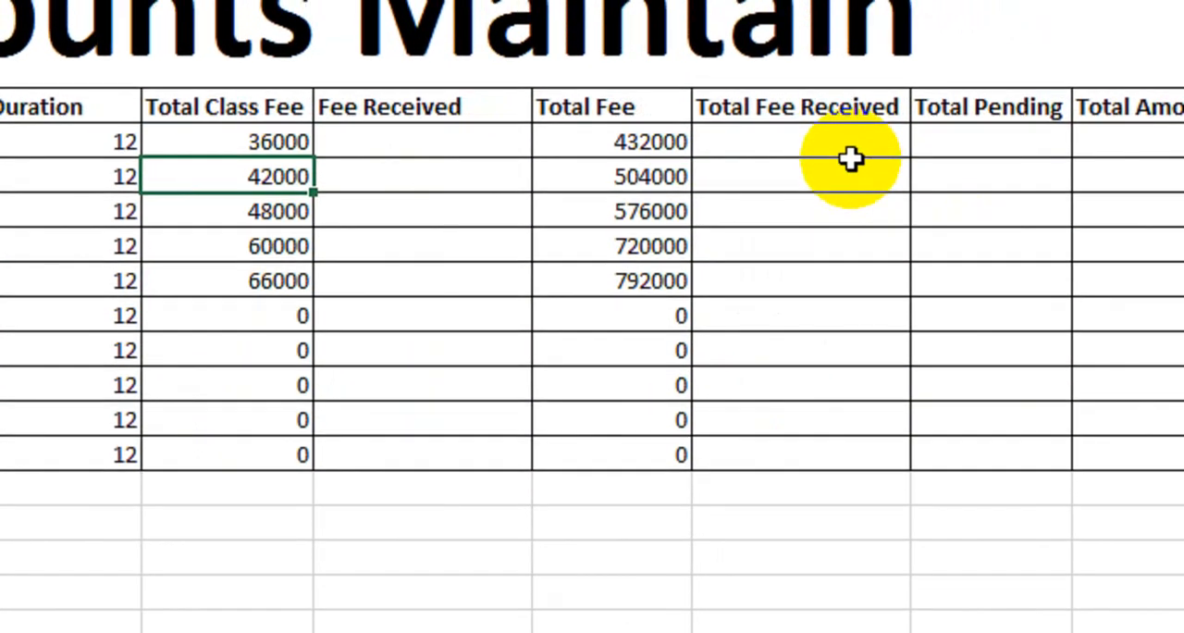
pyautogui.click(848, 150)
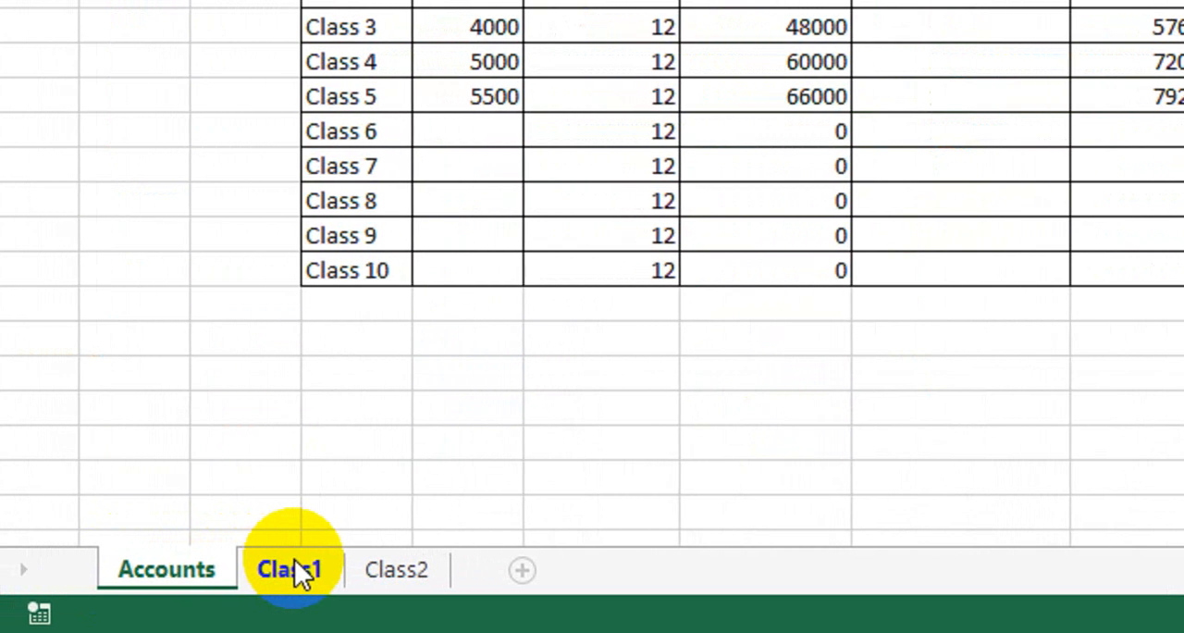
pyautogui.click(277, 570)
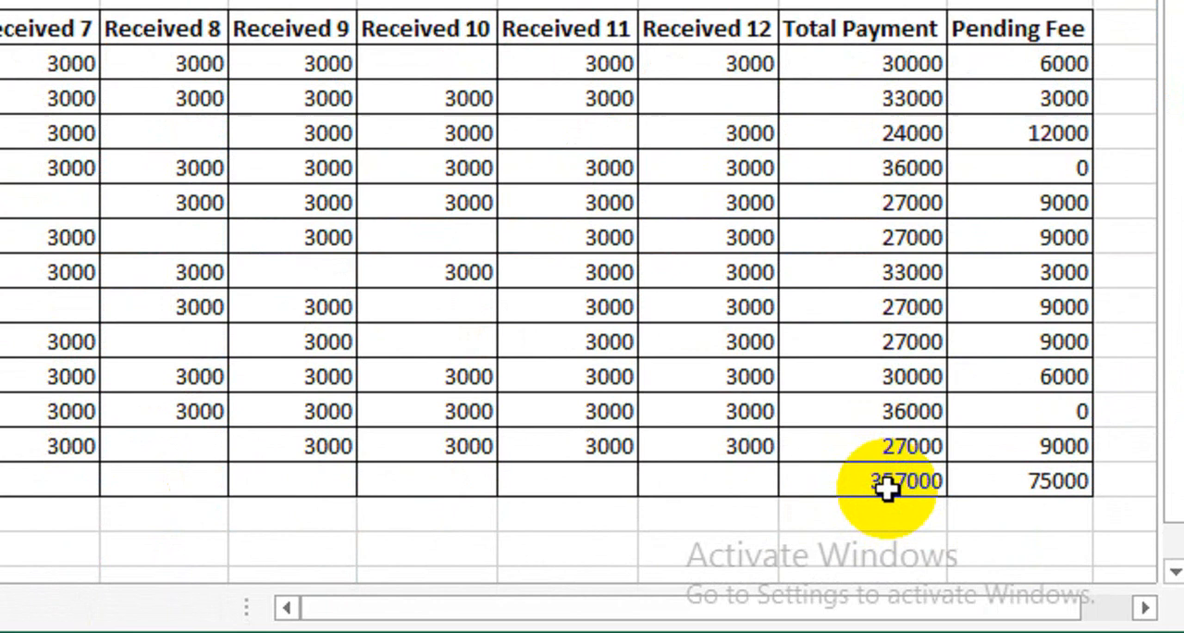
pyautogui.click(886, 481)
pyautogui.hotkey('ctrl', 'c')
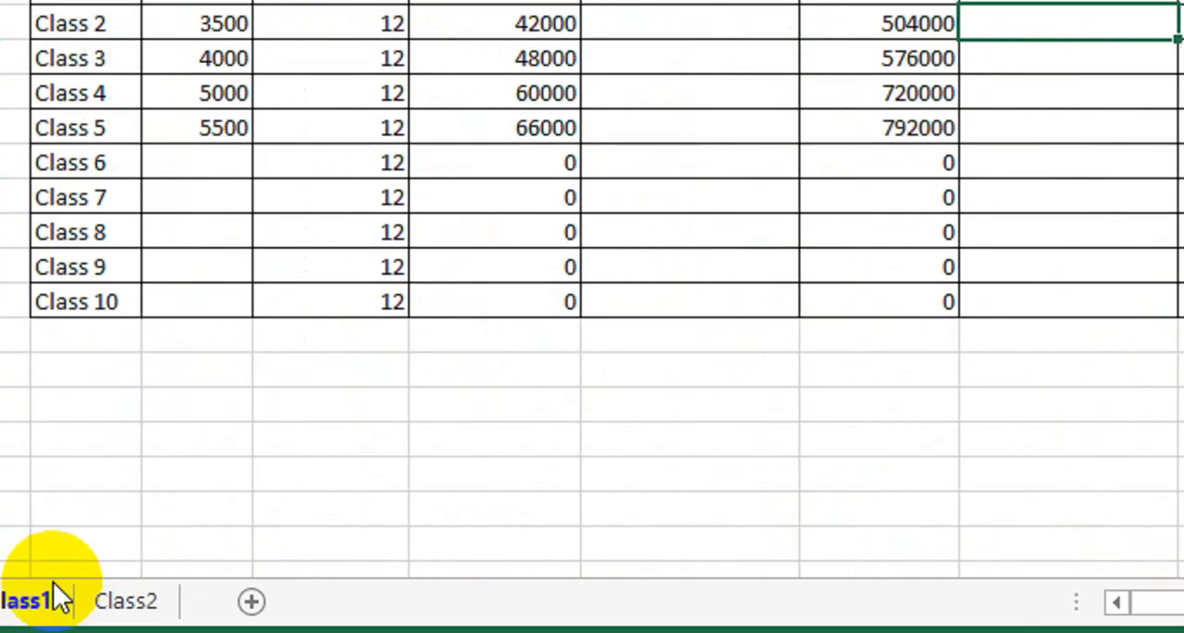
# - Calculate Class 1's Total Pending on Accounts as =I7-Class1!P21 and compare it with the Pending Fee total on the Class1 sheet
pyautogui.click(53, 592)
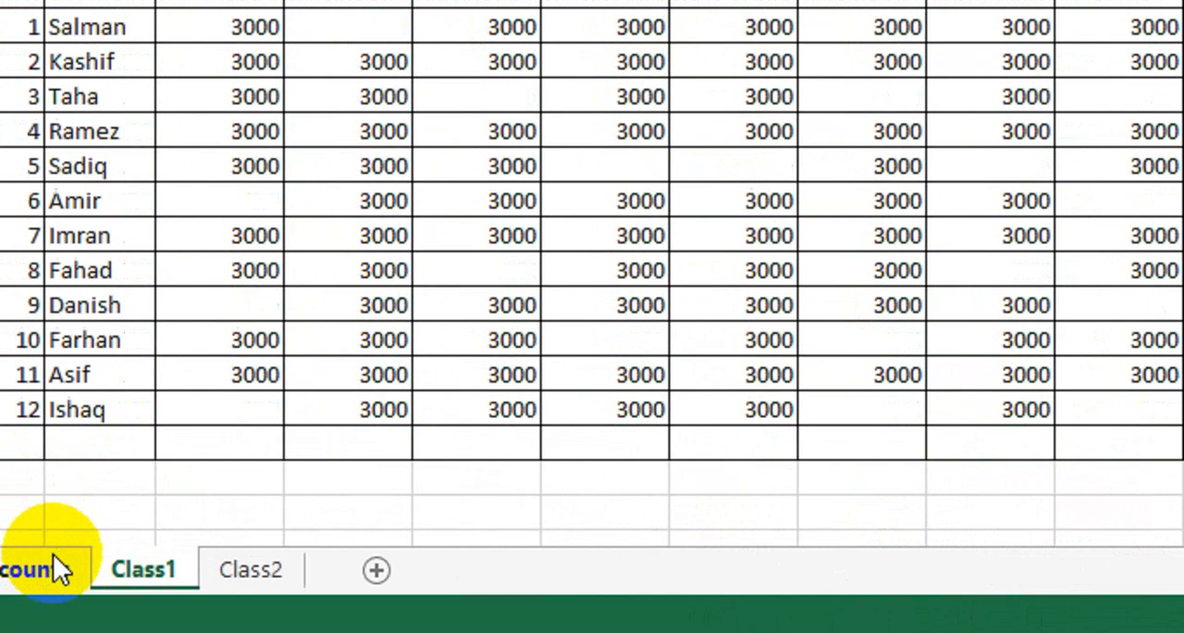
pyautogui.click(53, 559)
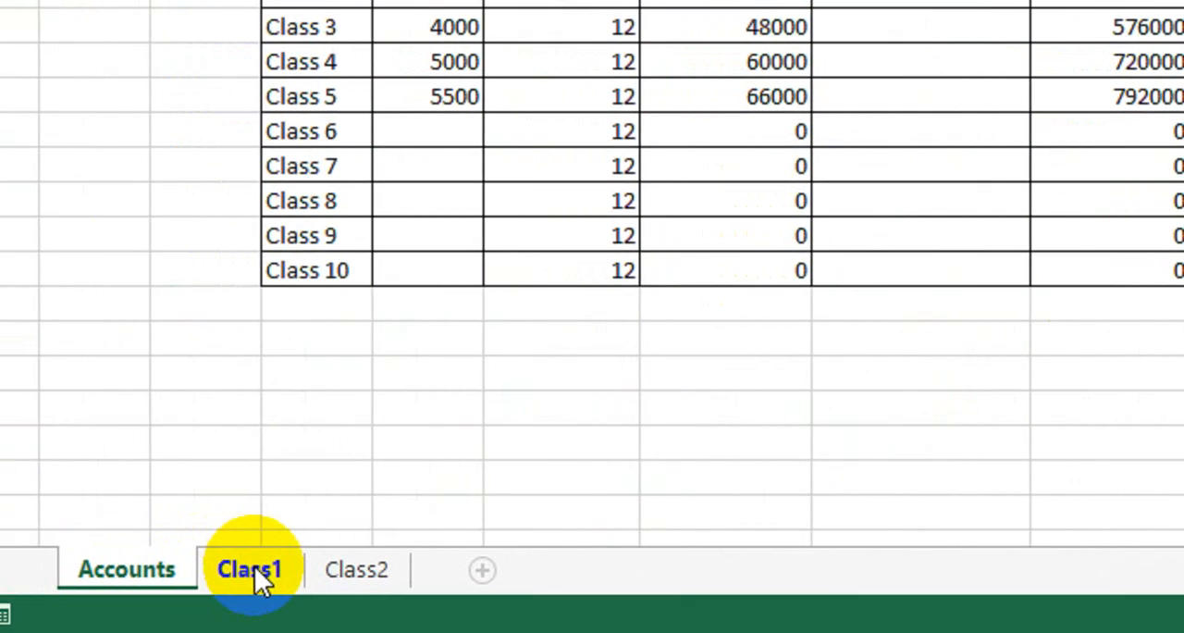
pyautogui.click(255, 567)
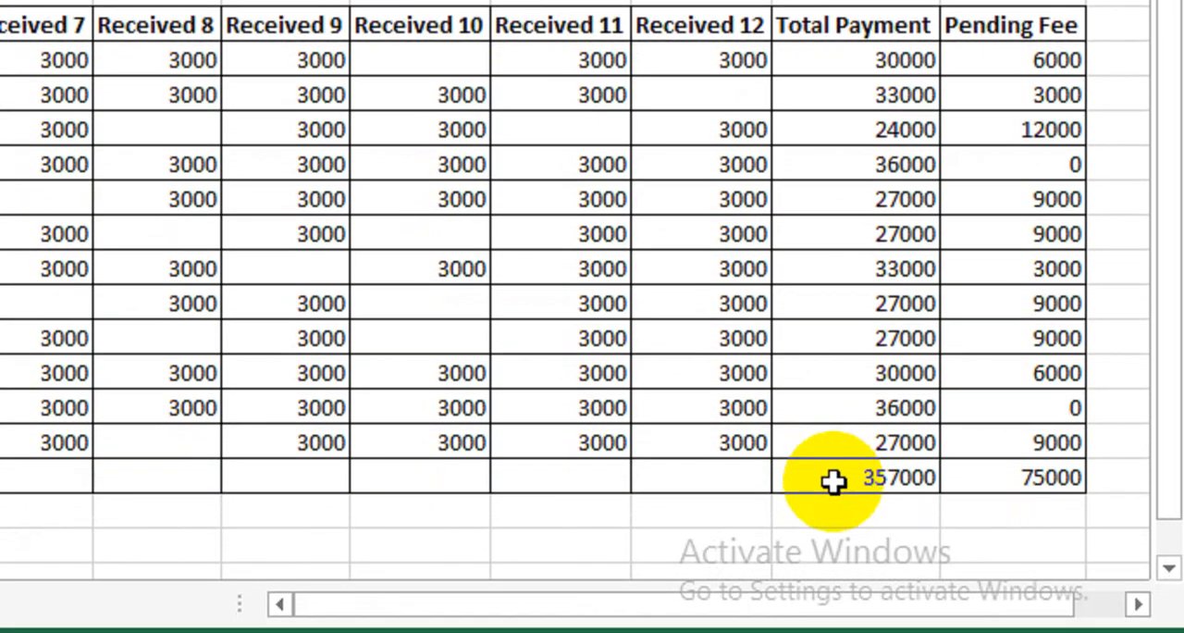
pyautogui.click(832, 487)
pyautogui.hotkey('ctrl', 'c')
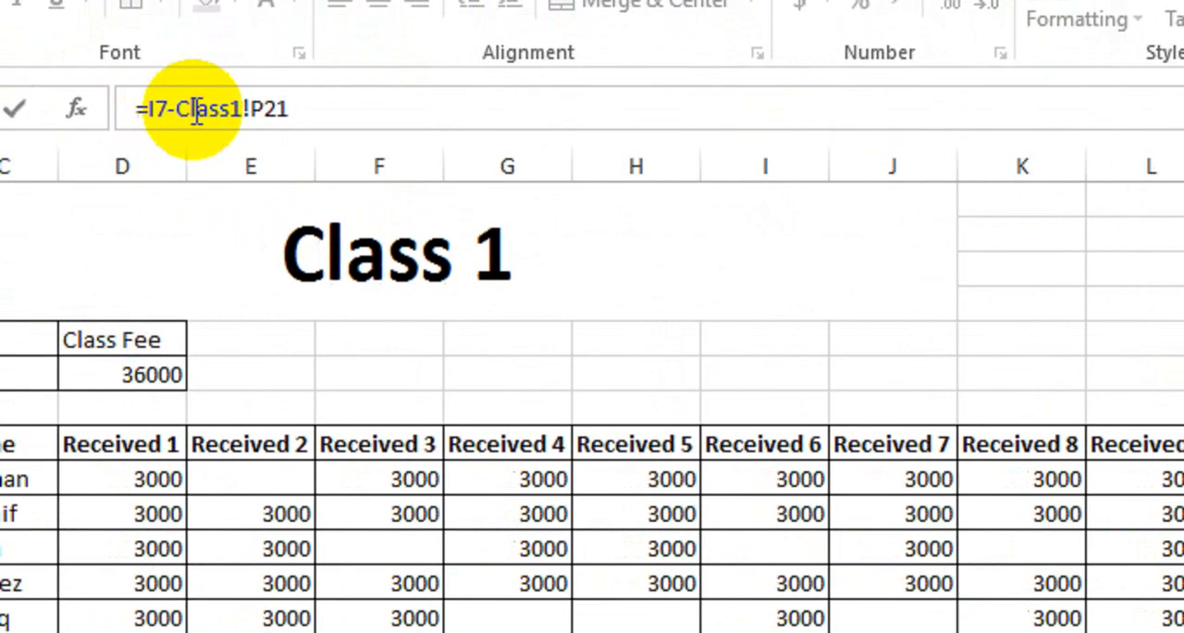
pyautogui.press('Return')
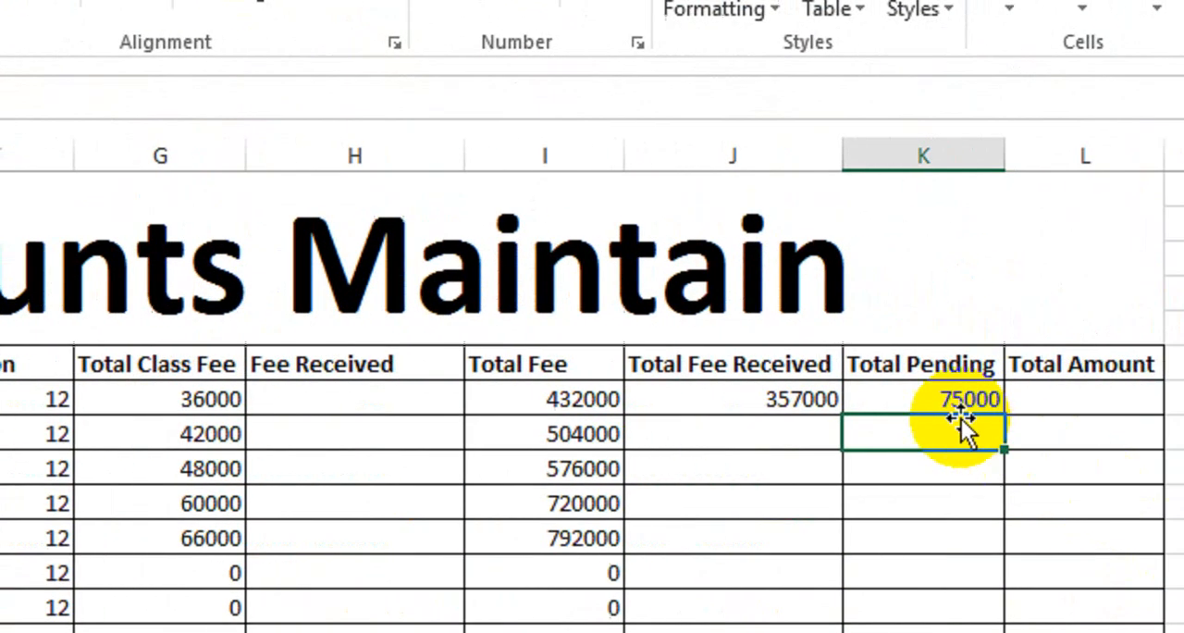
pyautogui.click(911, 400)
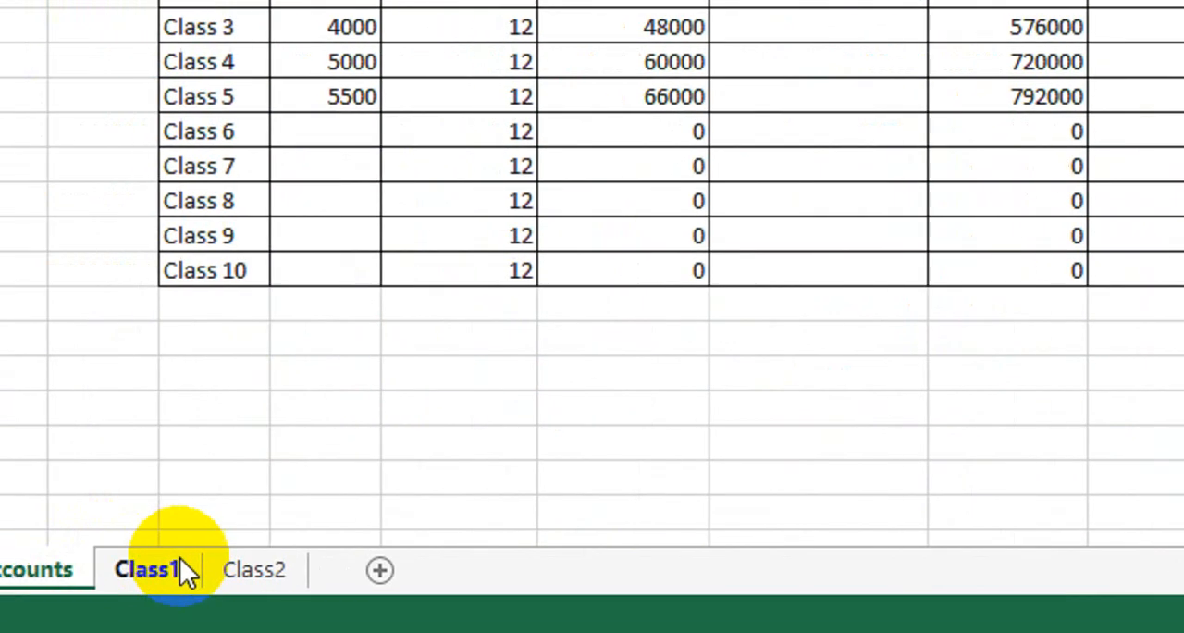
pyautogui.click(180, 563)
pyautogui.click(1128, 506)
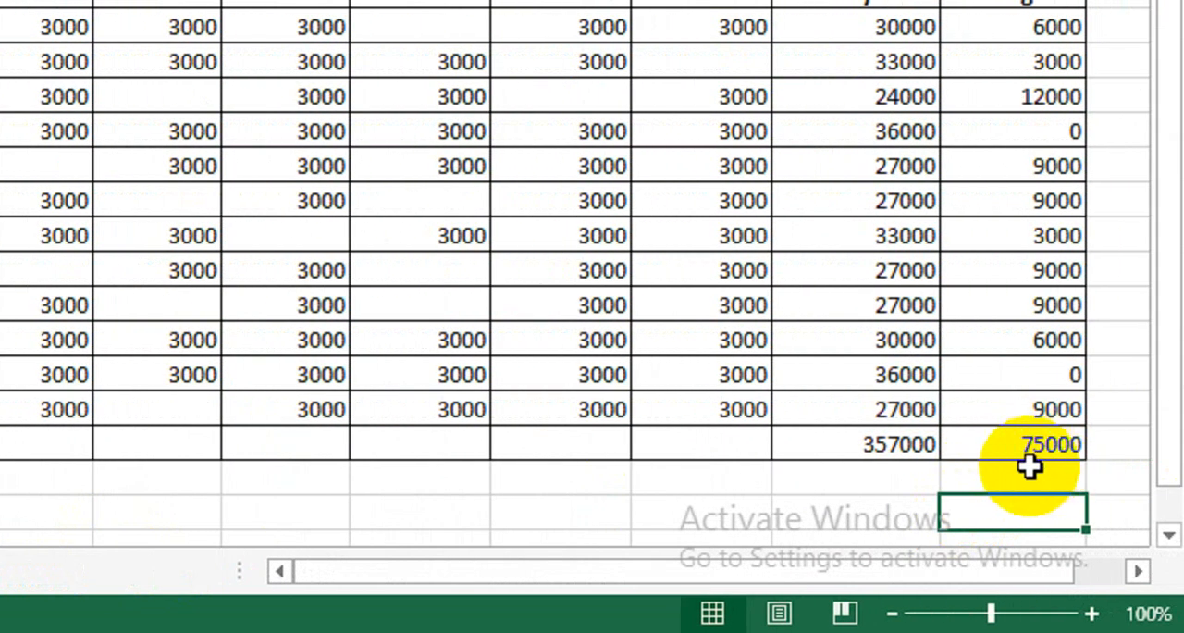
# - Link Class 2's Total Fee Received in J8 of Accounts to the Total Payment sum on the Class2 sheet
pyautogui.click(106, 570)
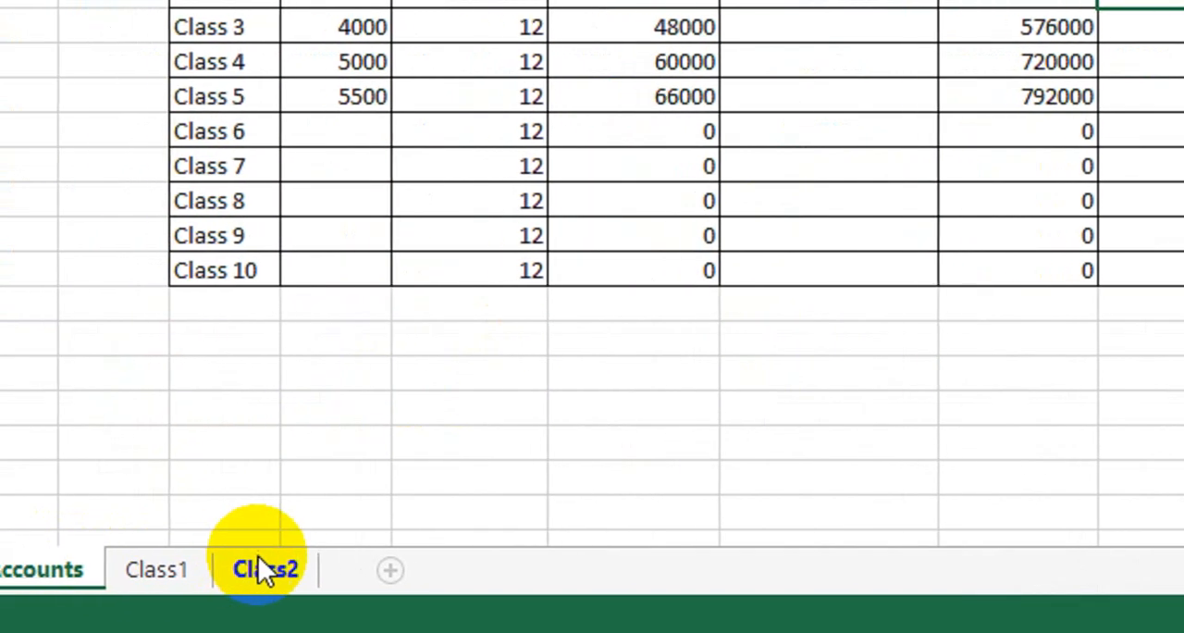
pyautogui.click(269, 566)
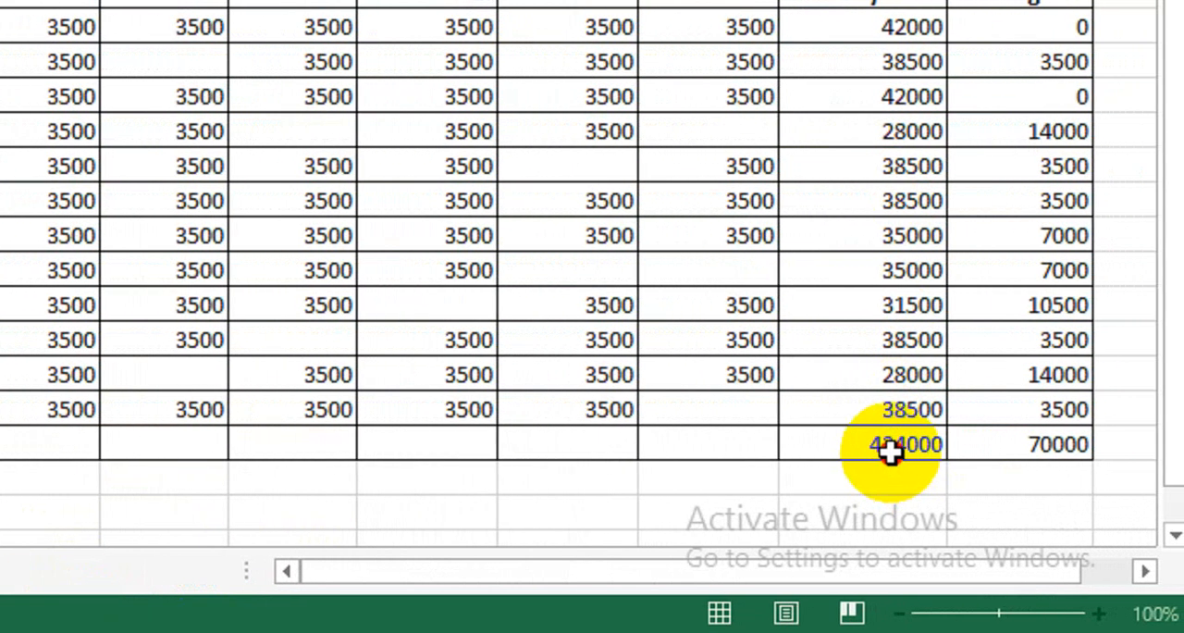
pyautogui.click(890, 451)
pyautogui.press('Return')
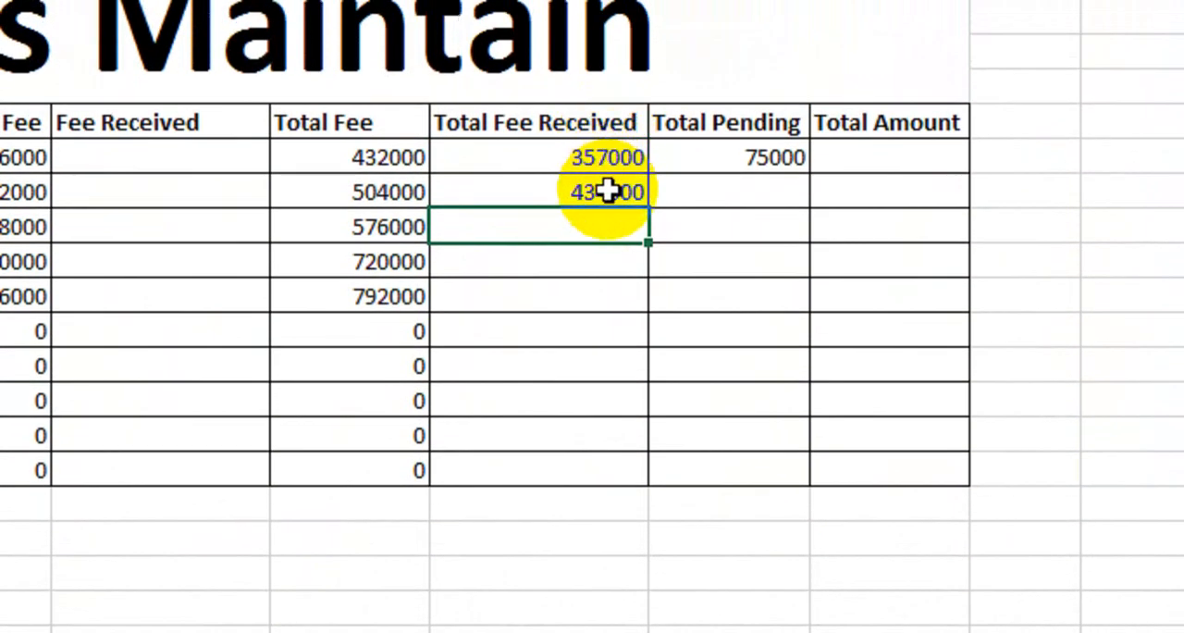
# - Calculate Class 2's Total Pending on Accounts as I8 minus the Total Payment sum on the Class2 sheet
pyautogui.write('=')
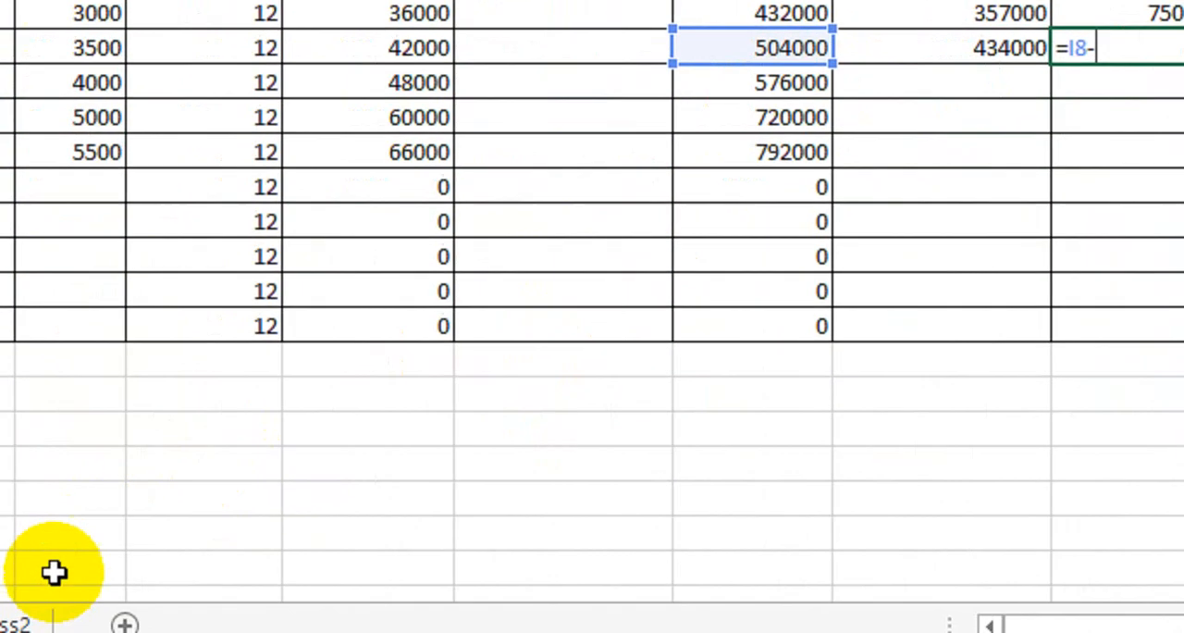
pyautogui.click(209, 564)
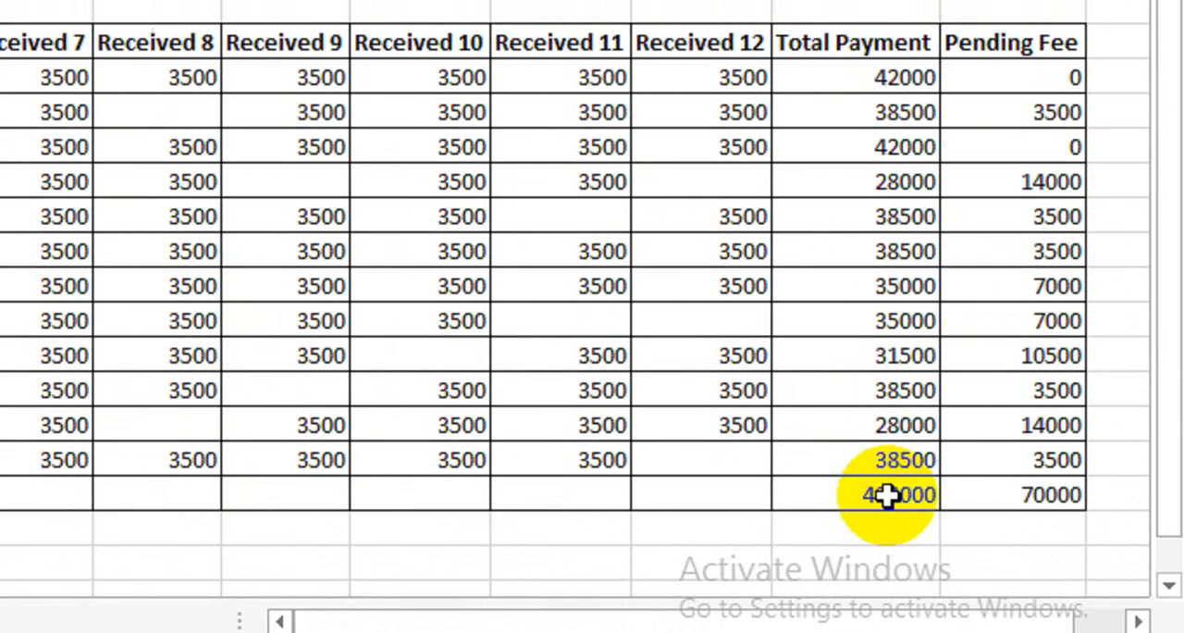
pyautogui.click(888, 536)
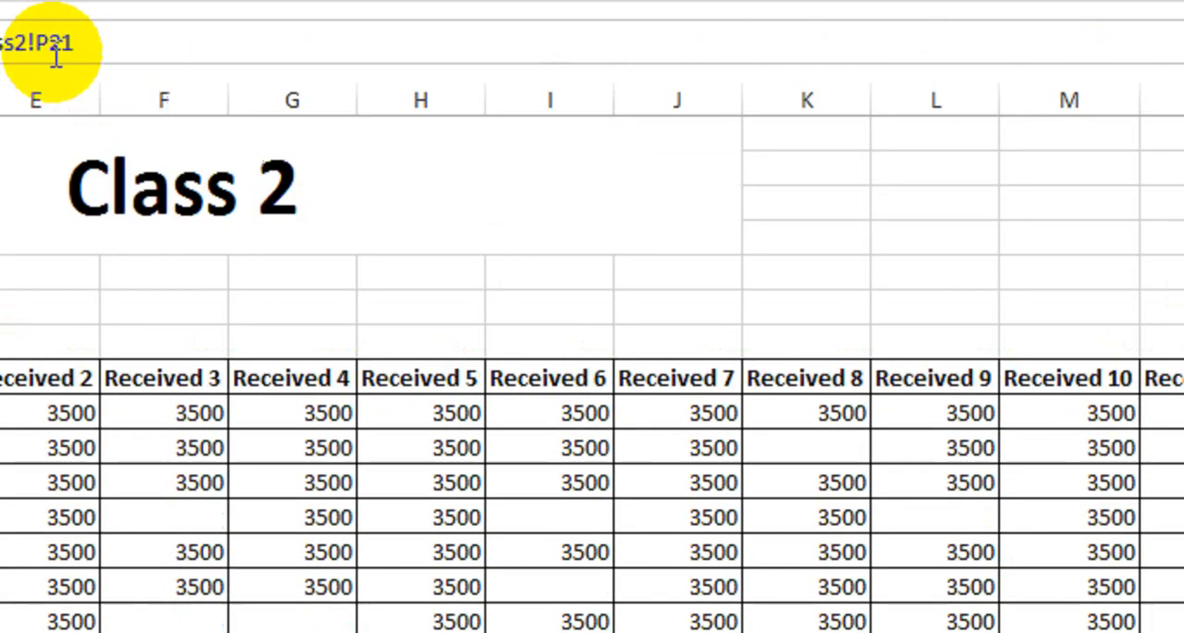
pyautogui.press('Return')
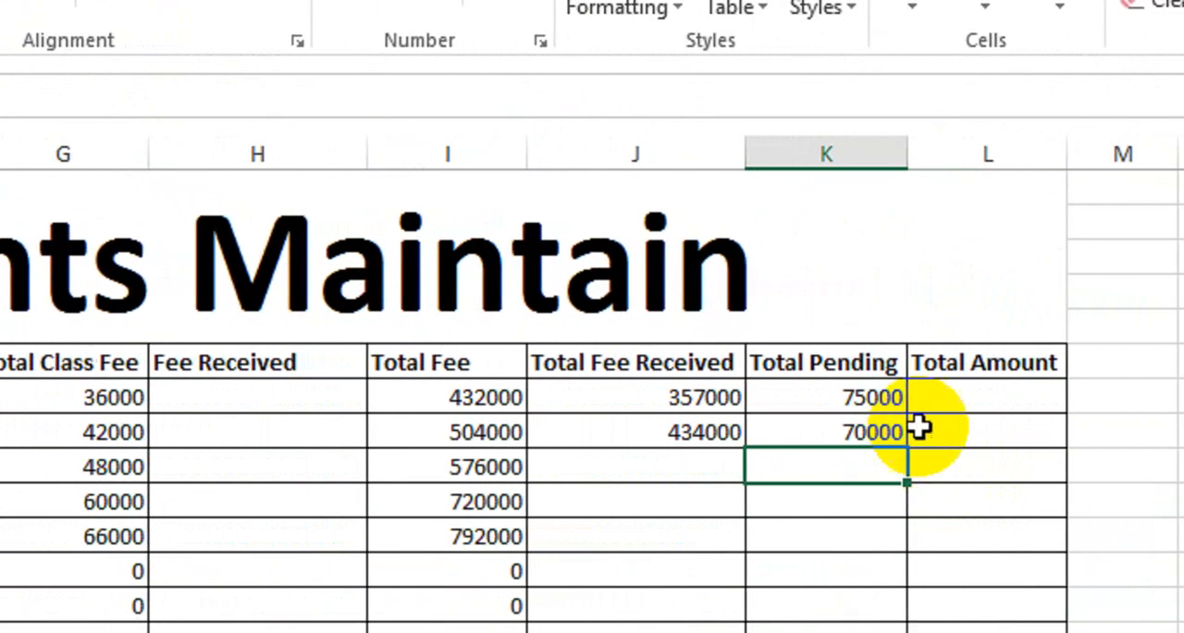
# - Calculate Class 1's Total Amount in L7 of Accounts, look over the class sheet, and fill the formula down to Class 2
pyautogui.click(948, 396)
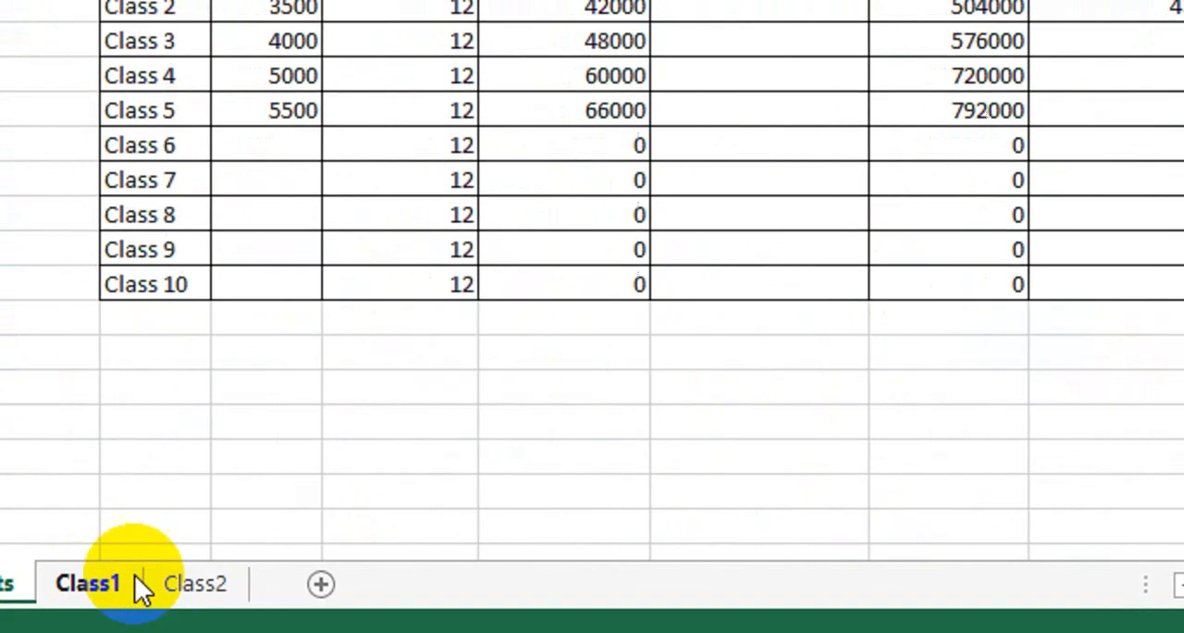
pyautogui.click(138, 590)
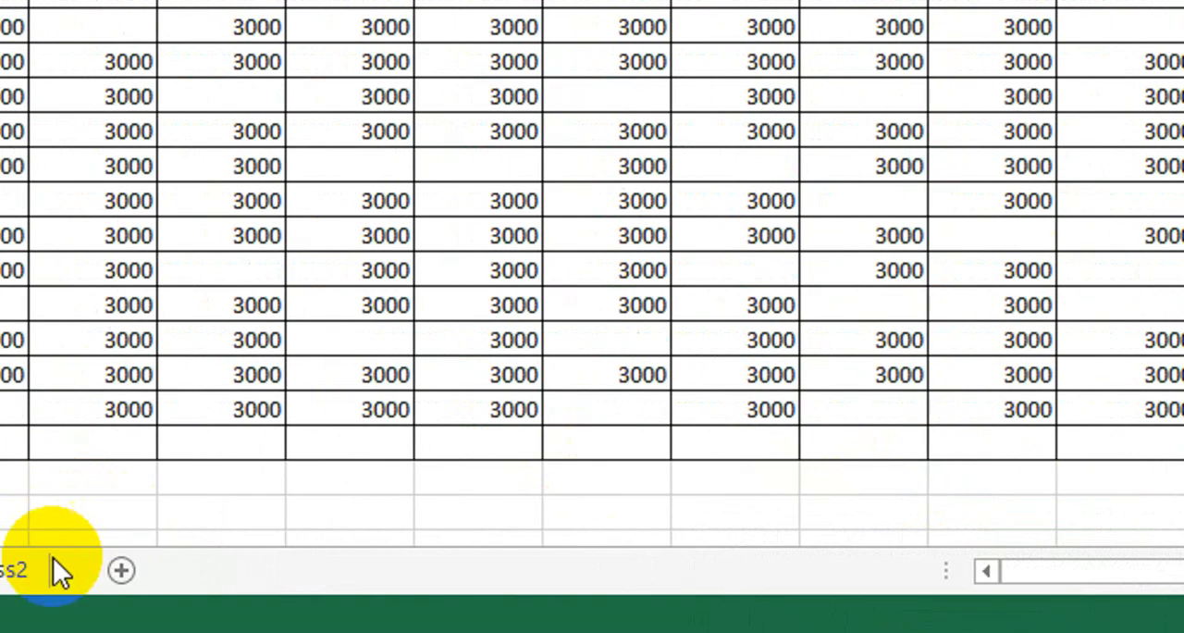
pyautogui.click(151, 589)
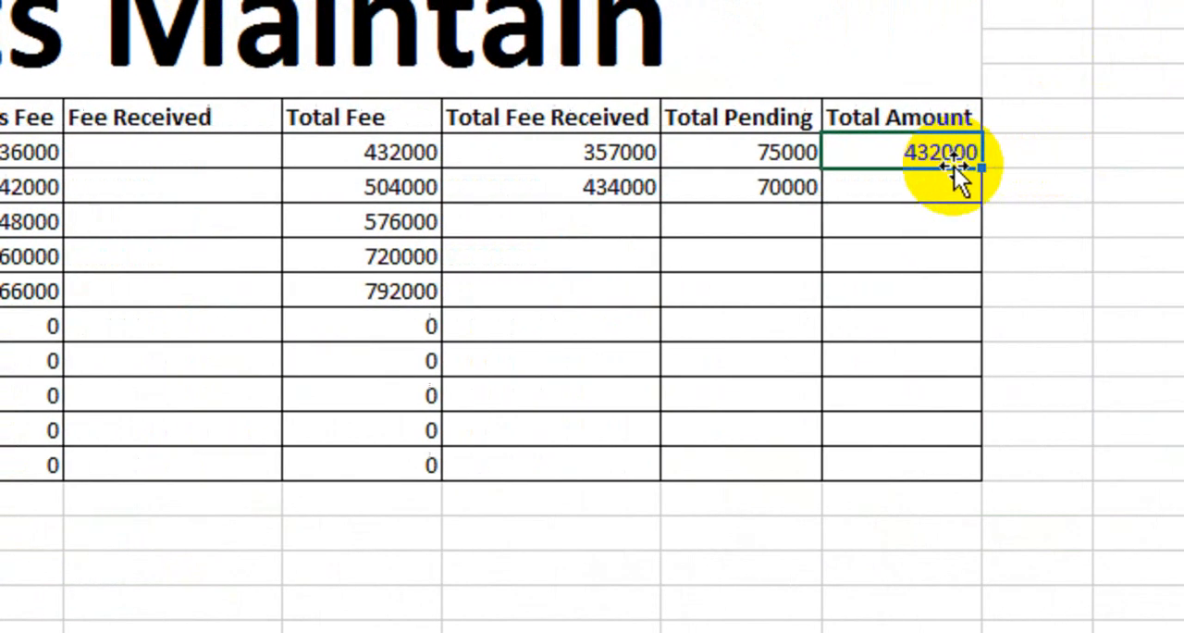
pyautogui.moveTo(1123, 163); pyautogui.dragTo(1126, 198)
pyautogui.moveTo(890, 203); pyautogui.dragTo(892, 205)
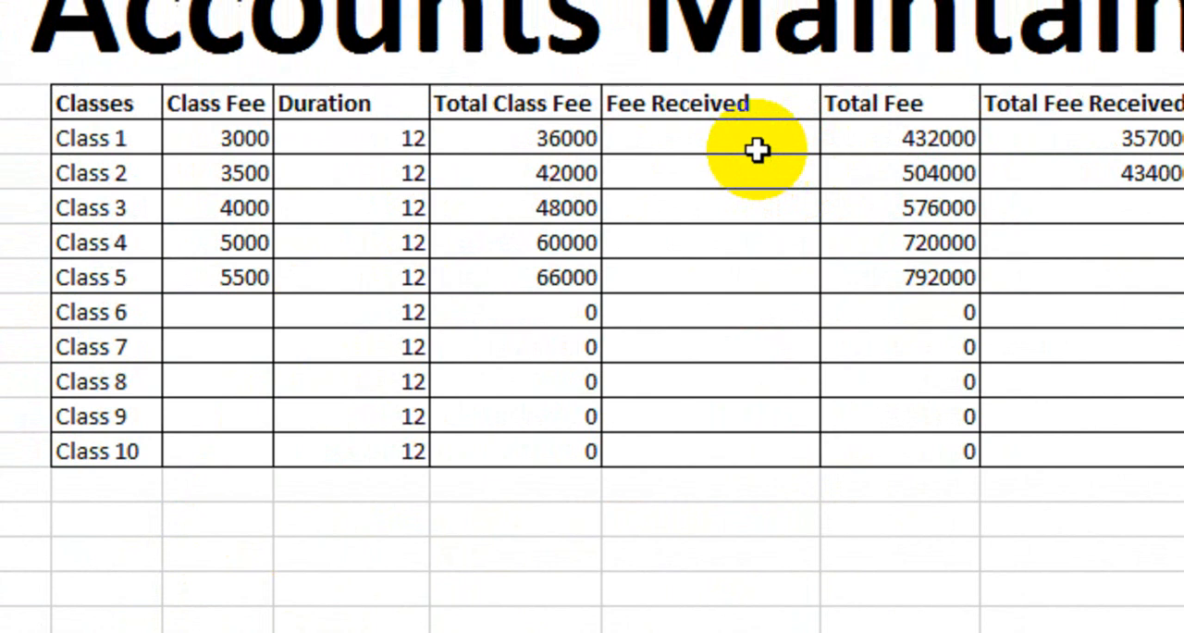
# - Enter "View Details" as Class 1's Fee Received in H7 and fill it down to Class 2
pyautogui.click(761, 139)
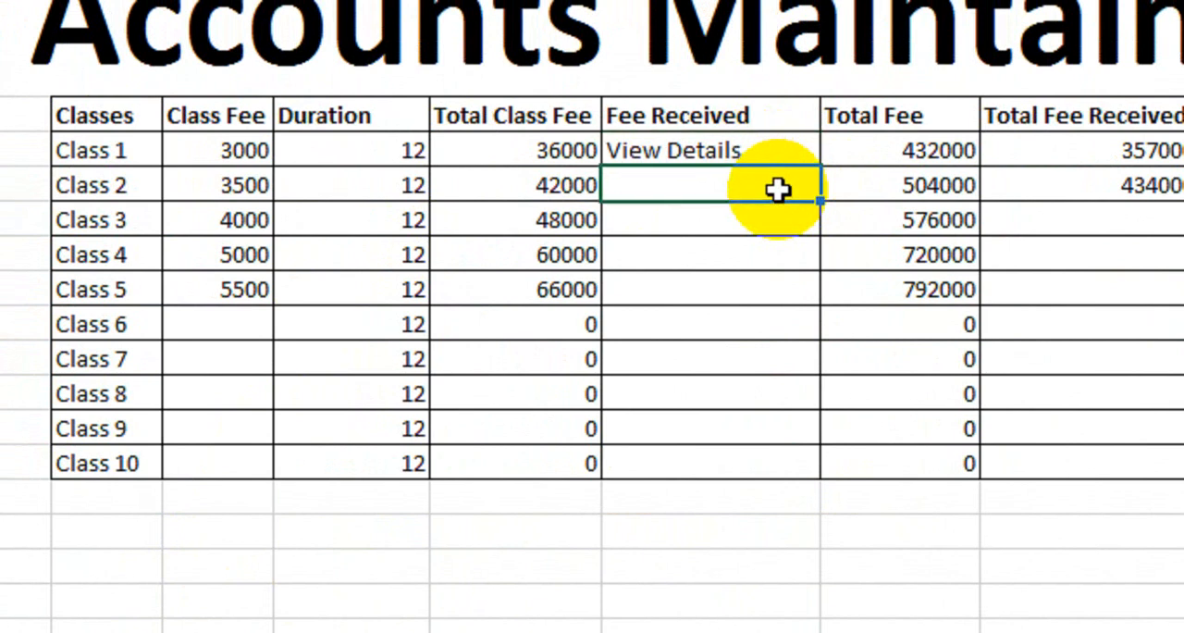
pyautogui.click(693, 150)
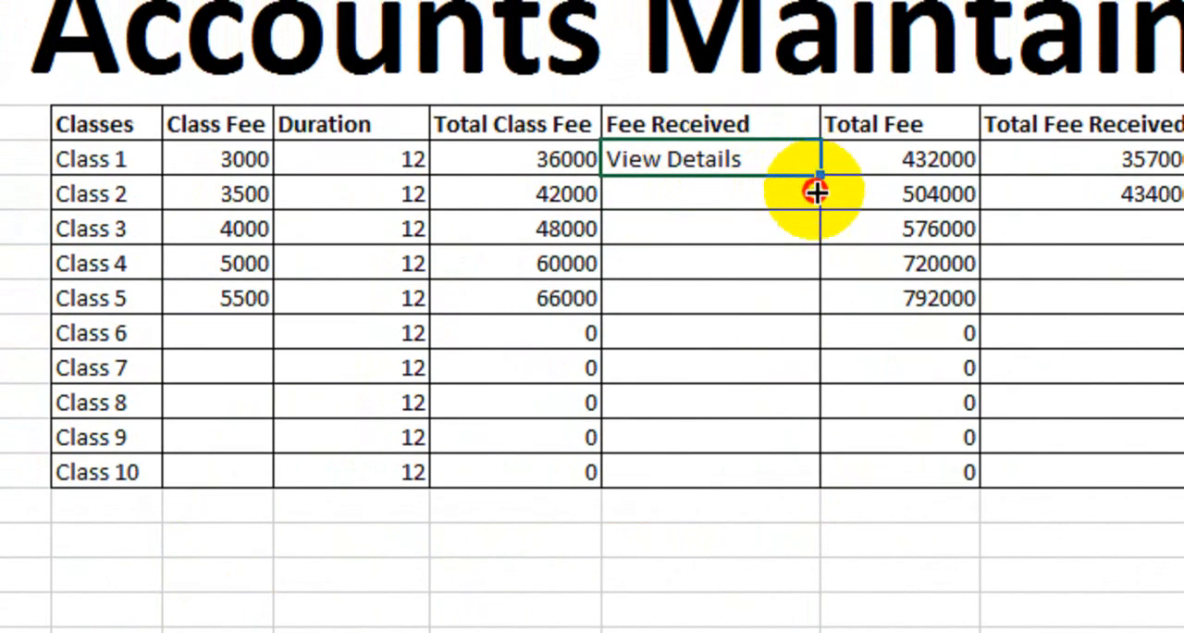
pyautogui.moveTo(817, 192); pyautogui.dragTo(816, 207)
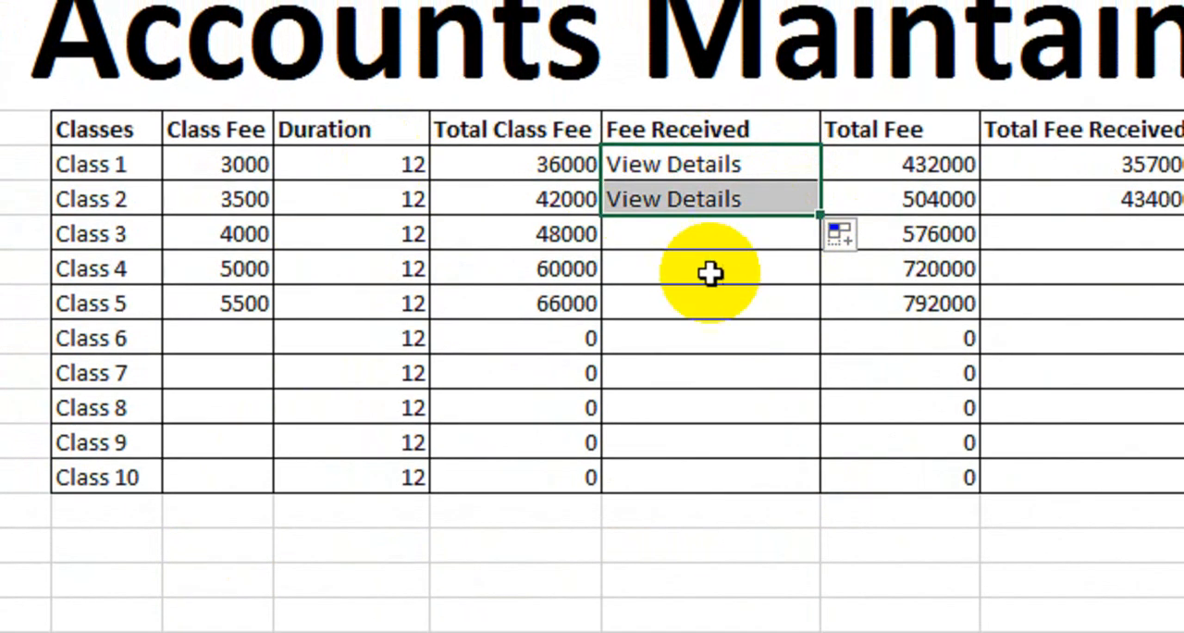
# - Turn Class 1's View Details text in H7 into a hyperlink to cell A1 of the Class1 sheet in this document
pyautogui.click(708, 270)
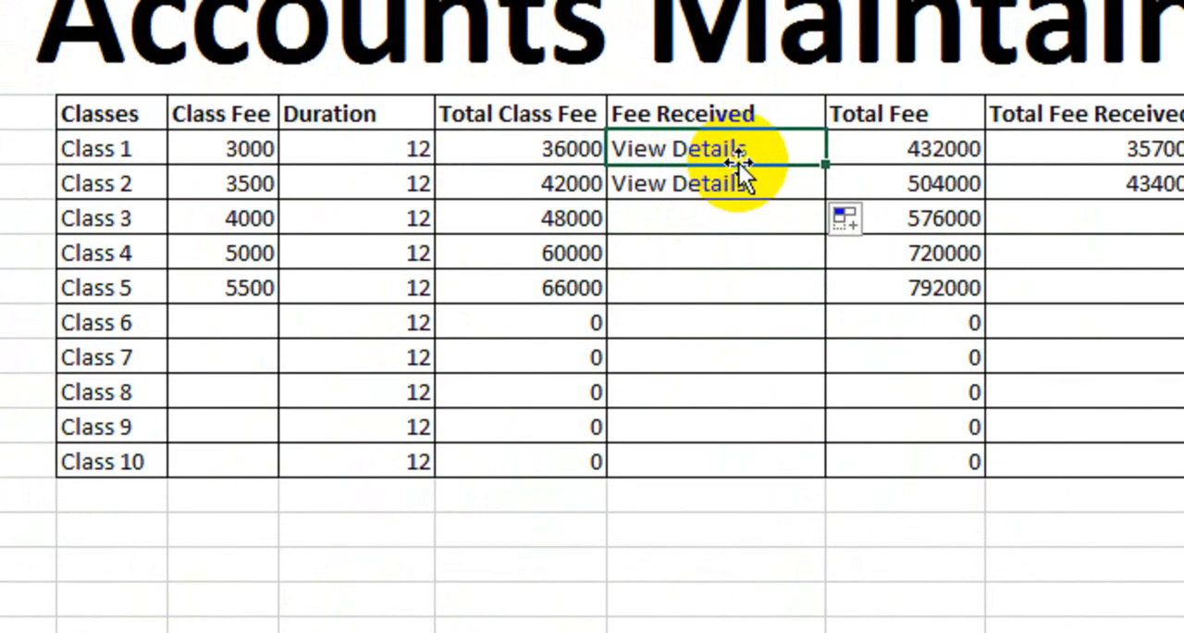
pyautogui.click(735, 93)
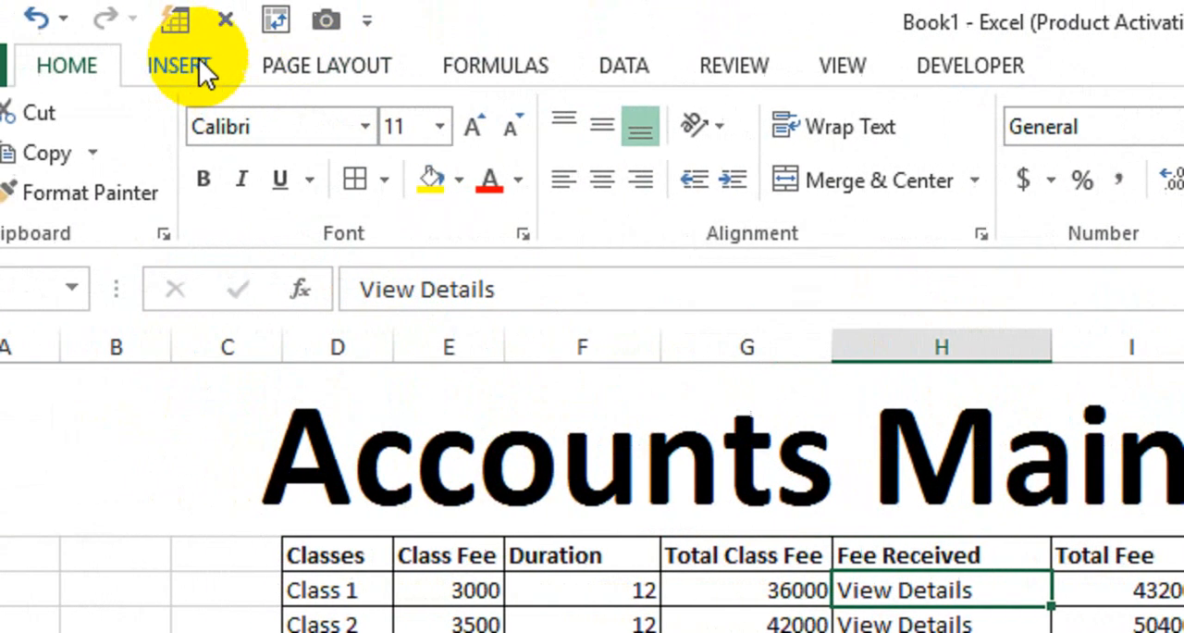
pyautogui.click(287, 64)
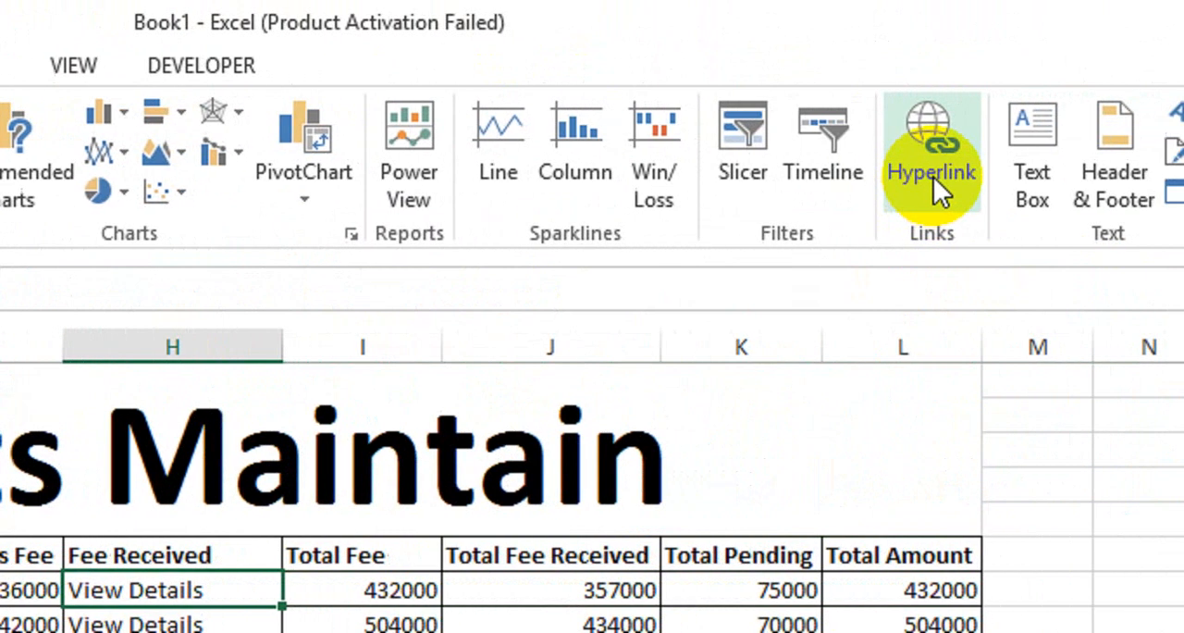
pyautogui.click(933, 162)
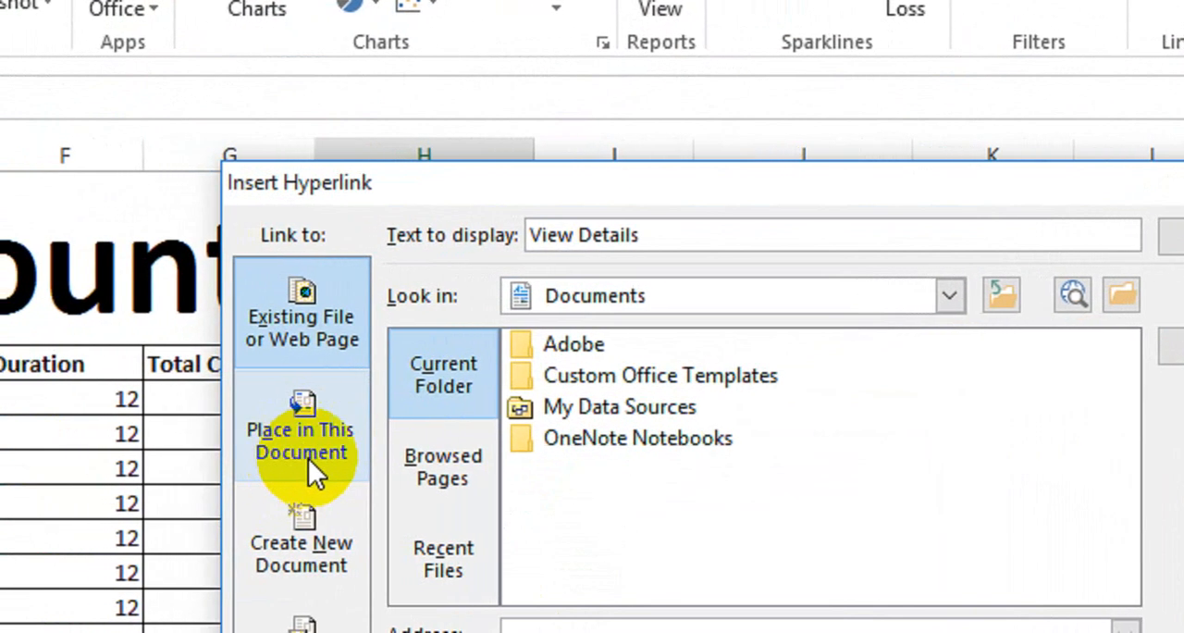
pyautogui.click(282, 449)
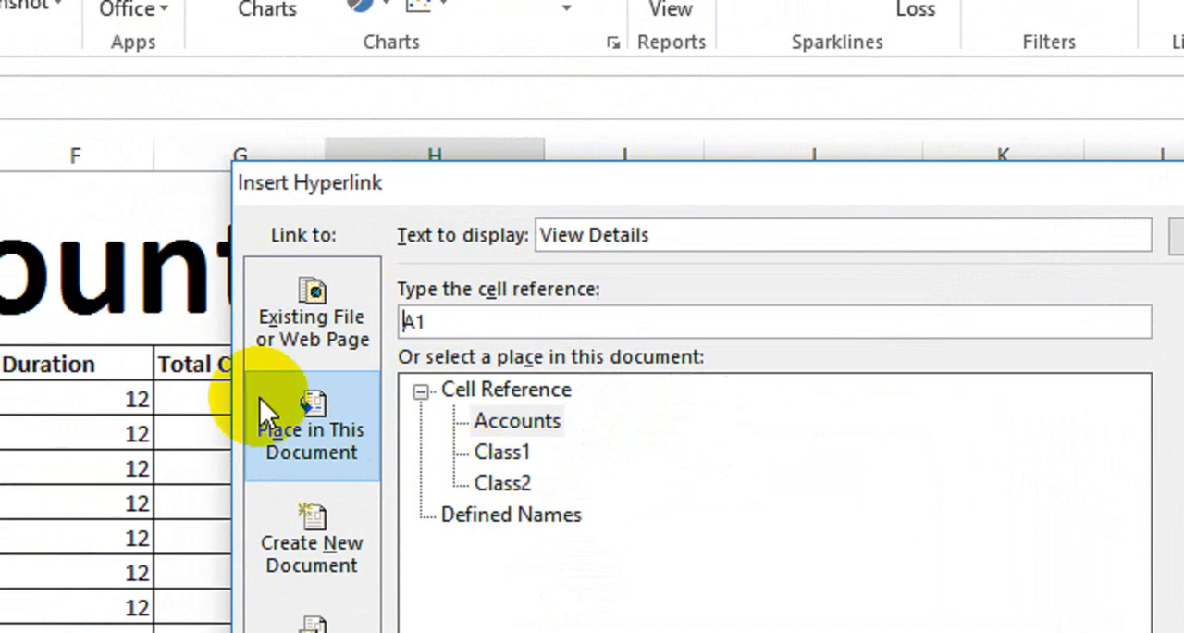
pyautogui.click(504, 453)
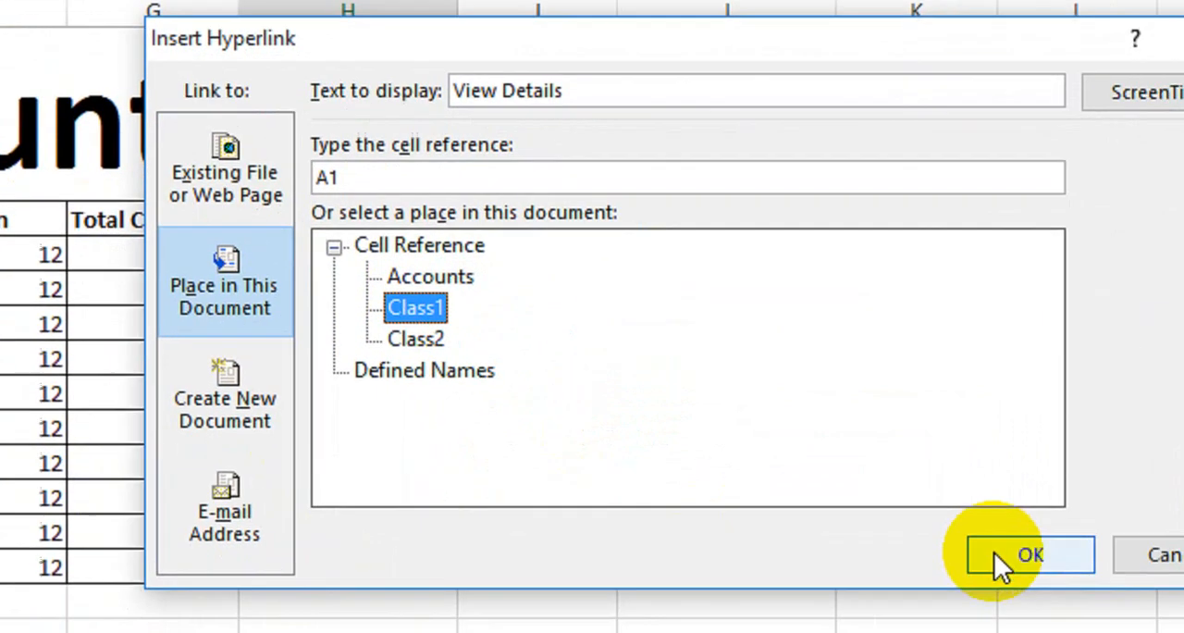
pyautogui.click(999, 555)
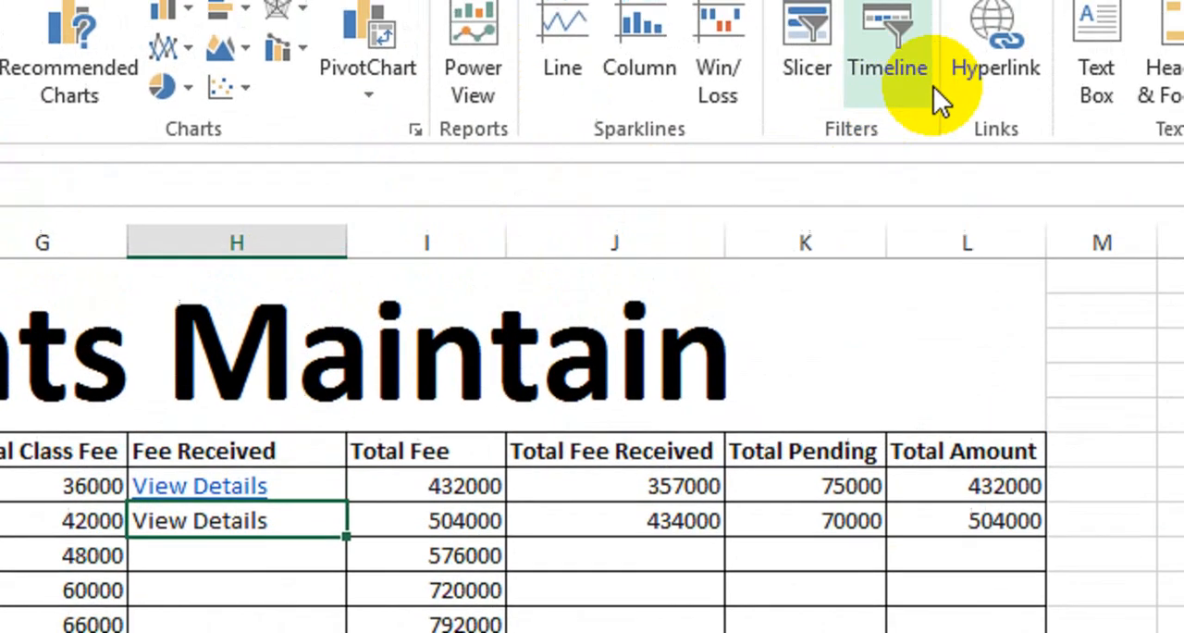
# - Hyperlink Class 2's View Details text in H8 to cell A1 of the Class2 sheet
pyautogui.click(925, 145)
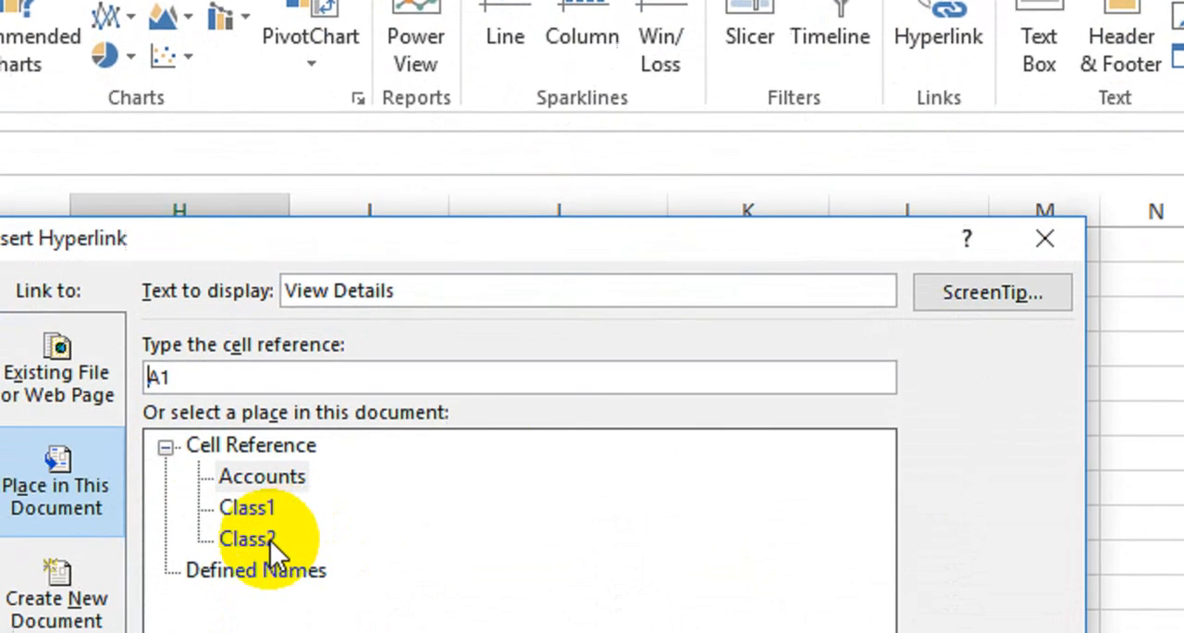
pyautogui.click(270, 540)
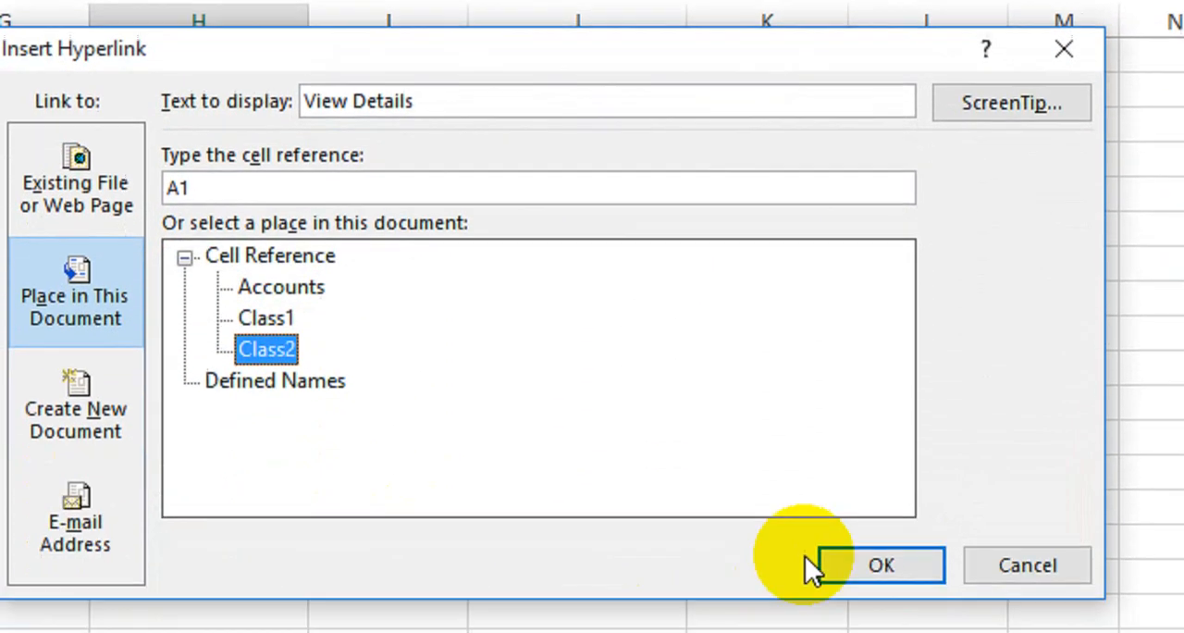
pyautogui.click(819, 562)
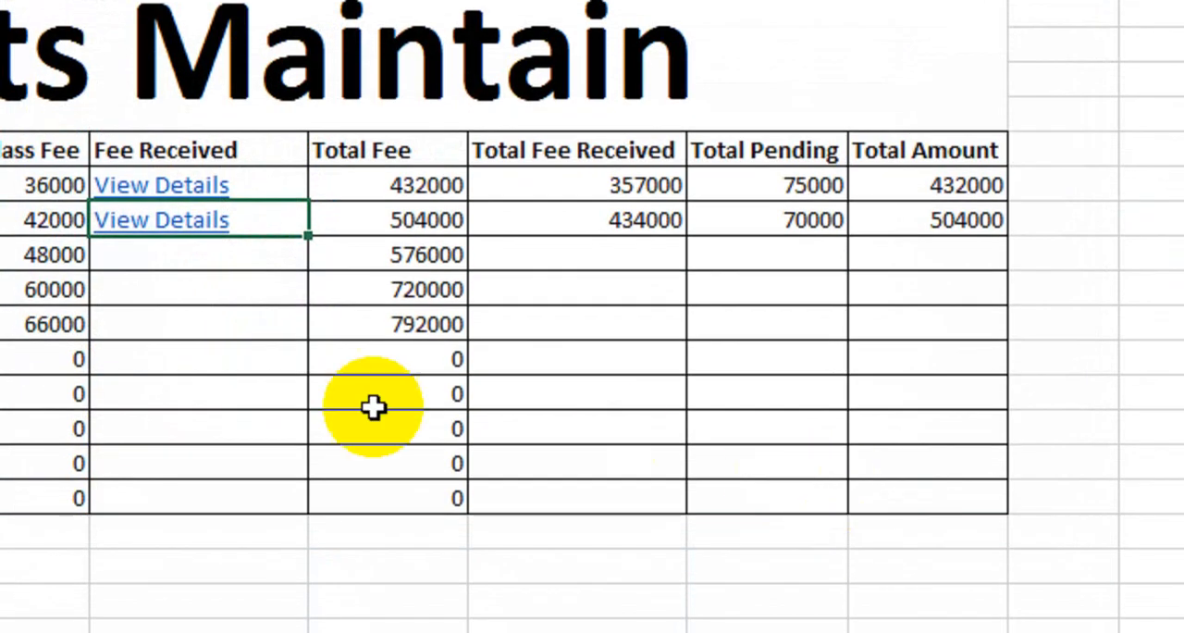
pyautogui.click(277, 407)
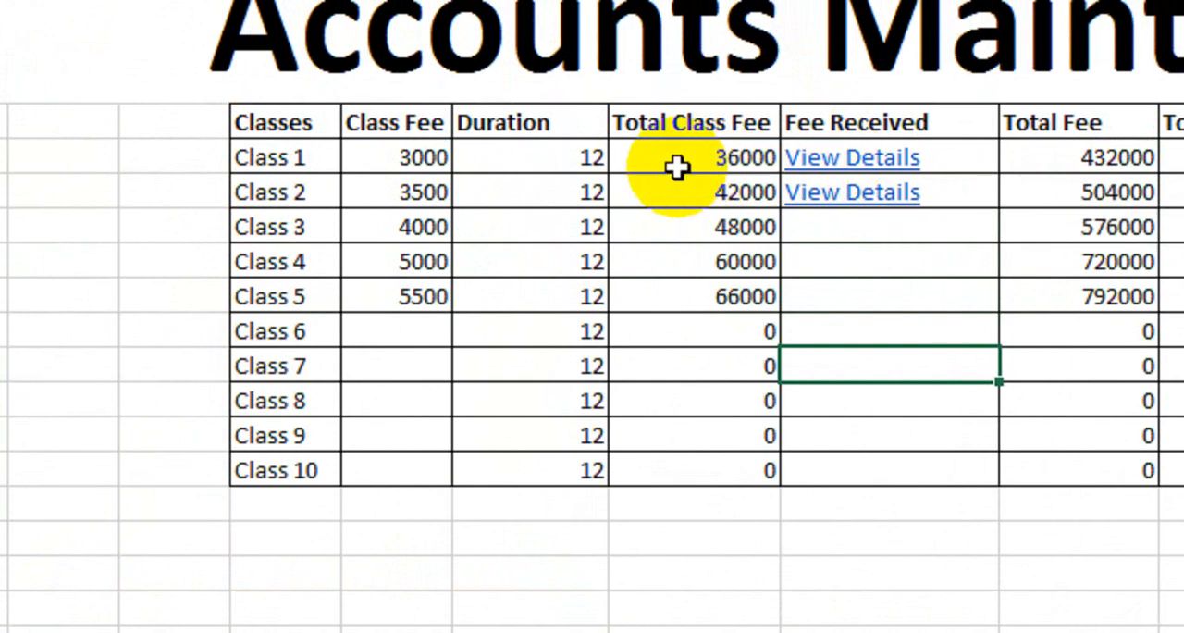
# - Review Class 1's row on Accounts, from its class fee and duration through Total Fee Received to Total Amount
pyautogui.click(333, 159)
pyautogui.moveTo(471, 163); pyautogui.dragTo(636, 156)
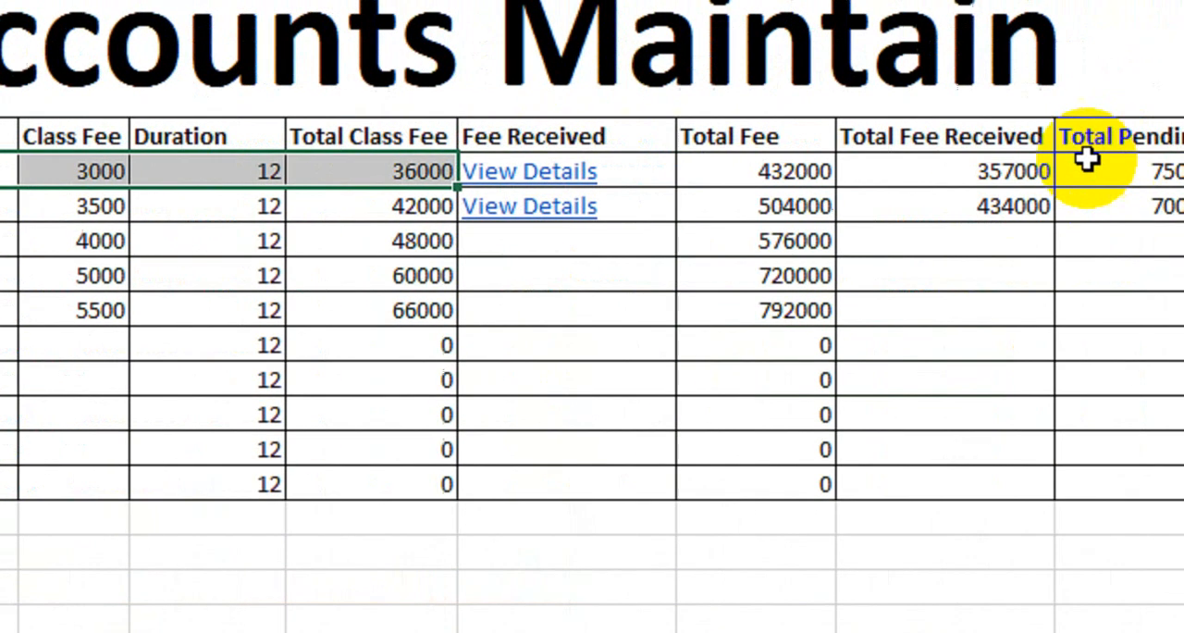
pyautogui.click(965, 166)
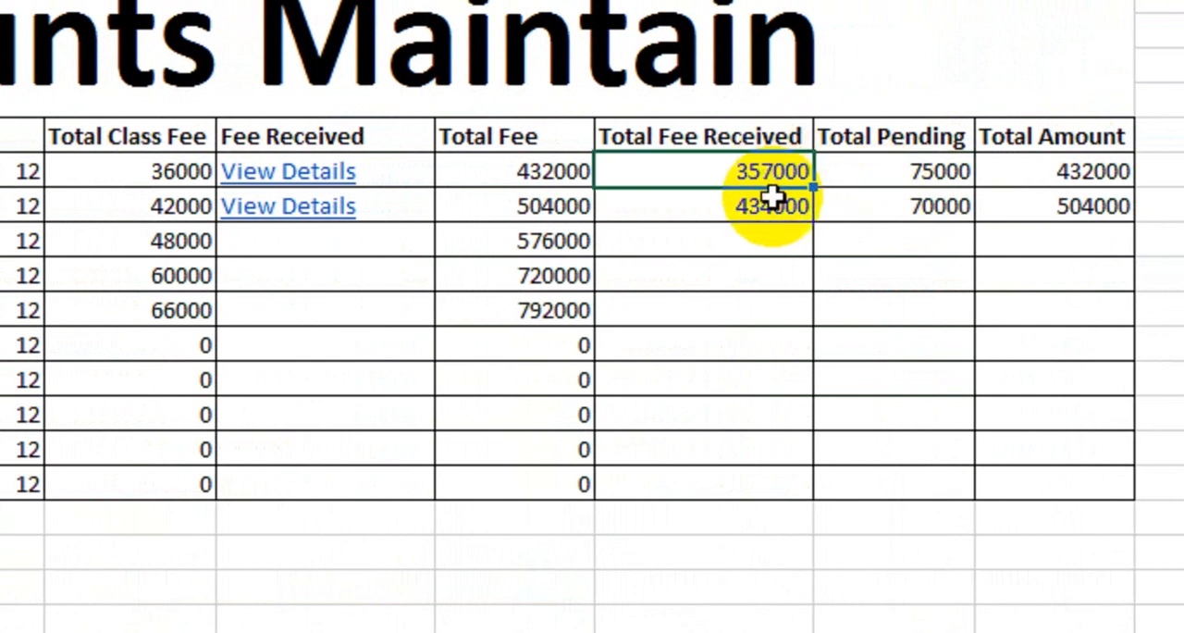
pyautogui.click(1028, 175)
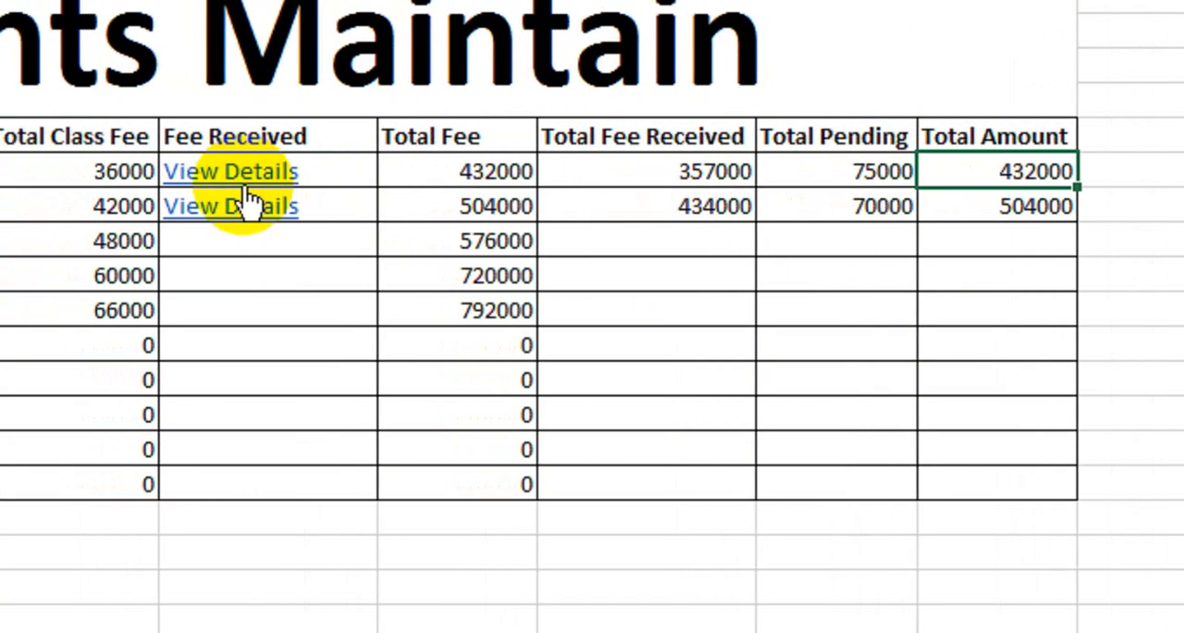
# - Follow Class 1's View Details link, review the first student's payments and pending fee, and return to Accounts
pyautogui.click(296, 175)
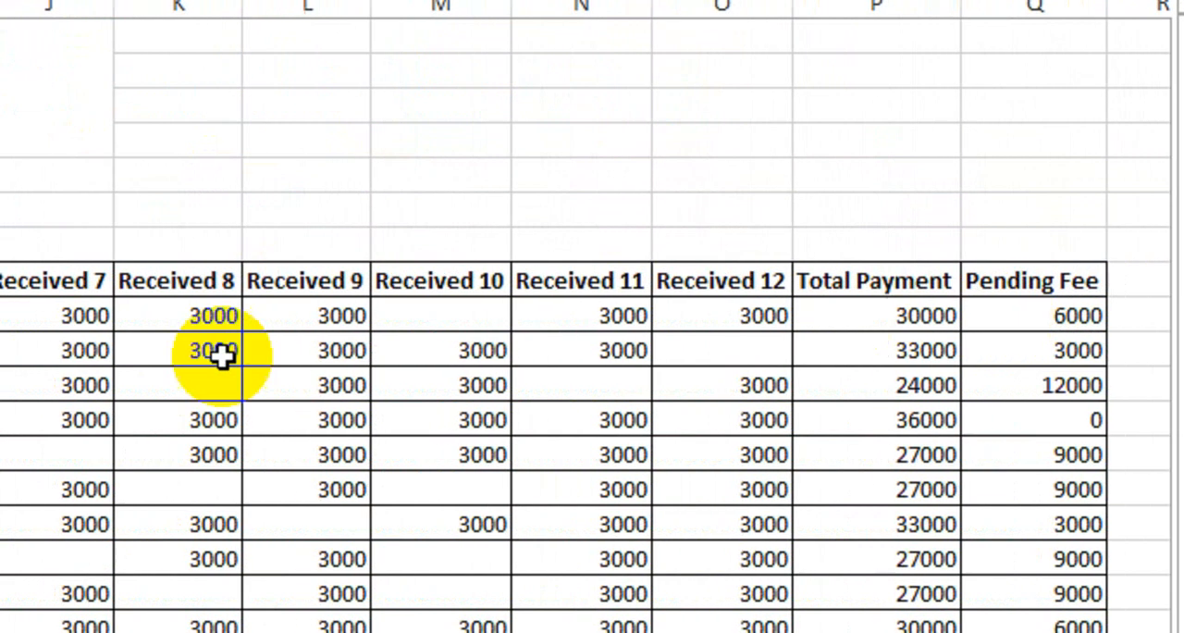
pyautogui.click(203, 321)
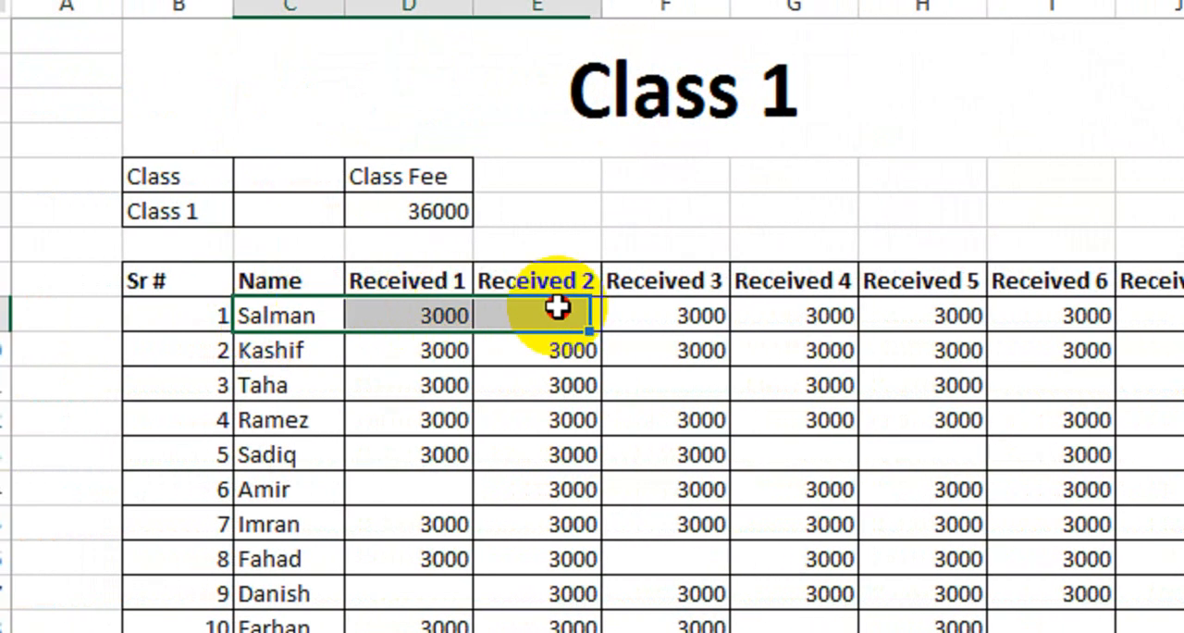
pyautogui.moveTo(557, 308); pyautogui.dragTo(1168, 321)
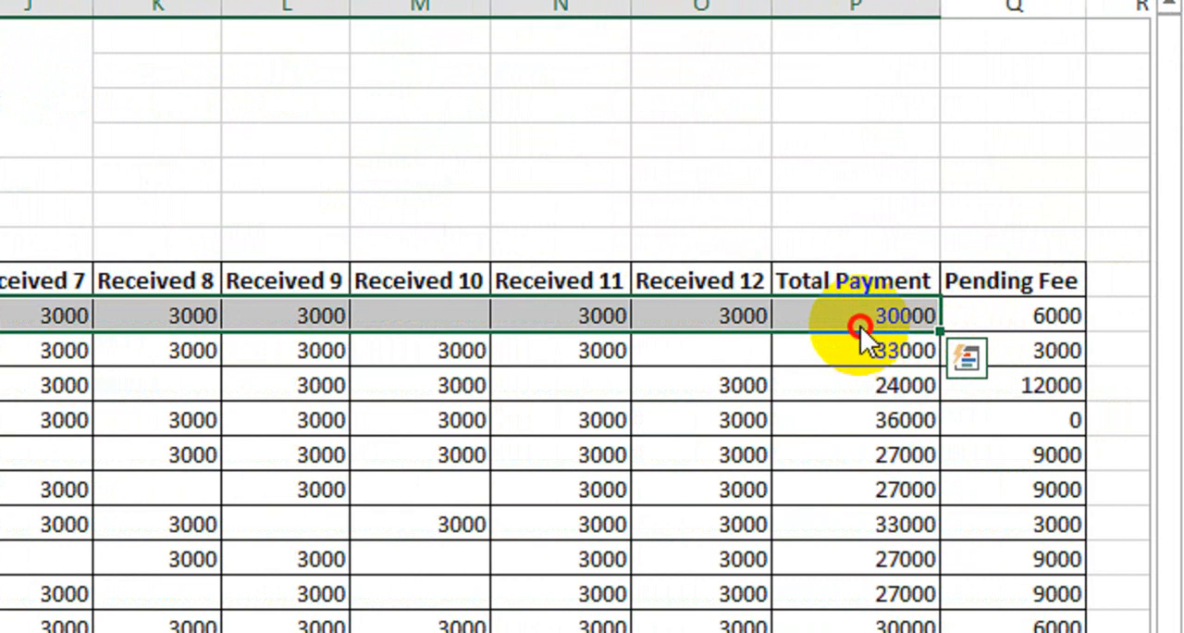
pyautogui.click(999, 319)
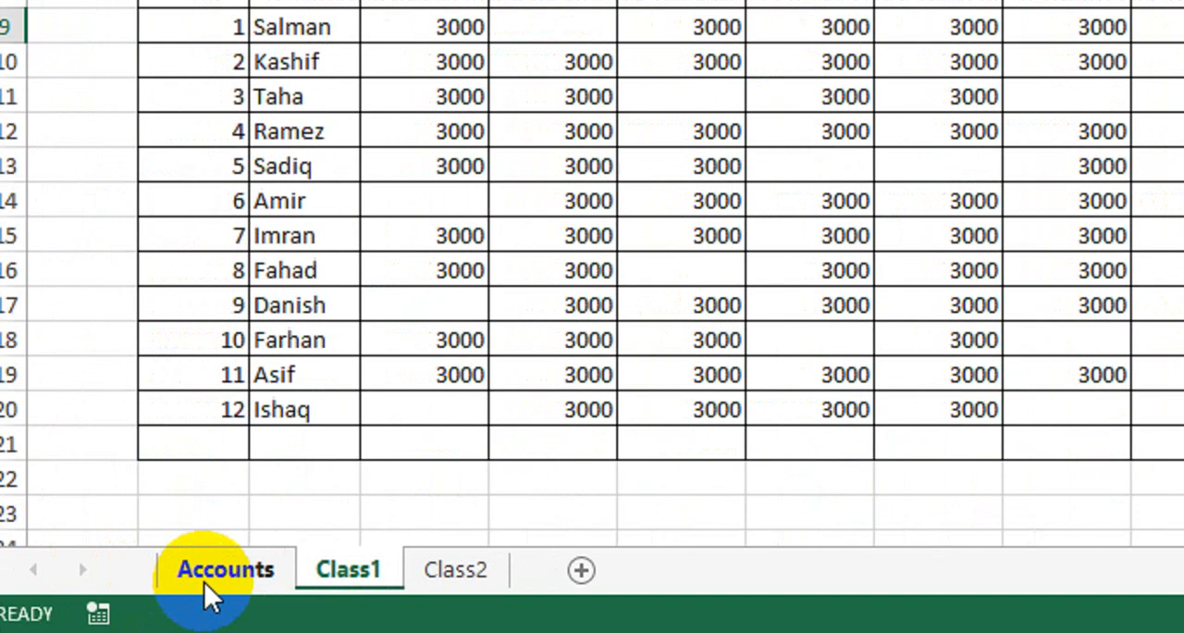
pyautogui.click(214, 581)
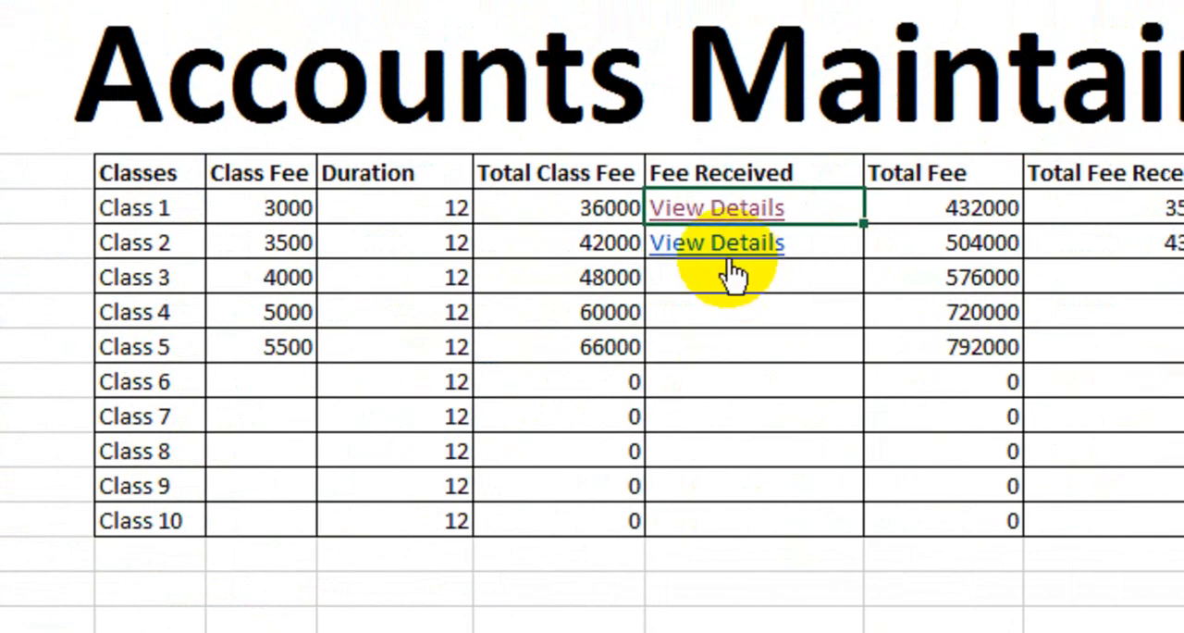
# - Test Class 2's View Details link by opening the Class2 sheet, and return to Accounts
pyautogui.click(681, 246)
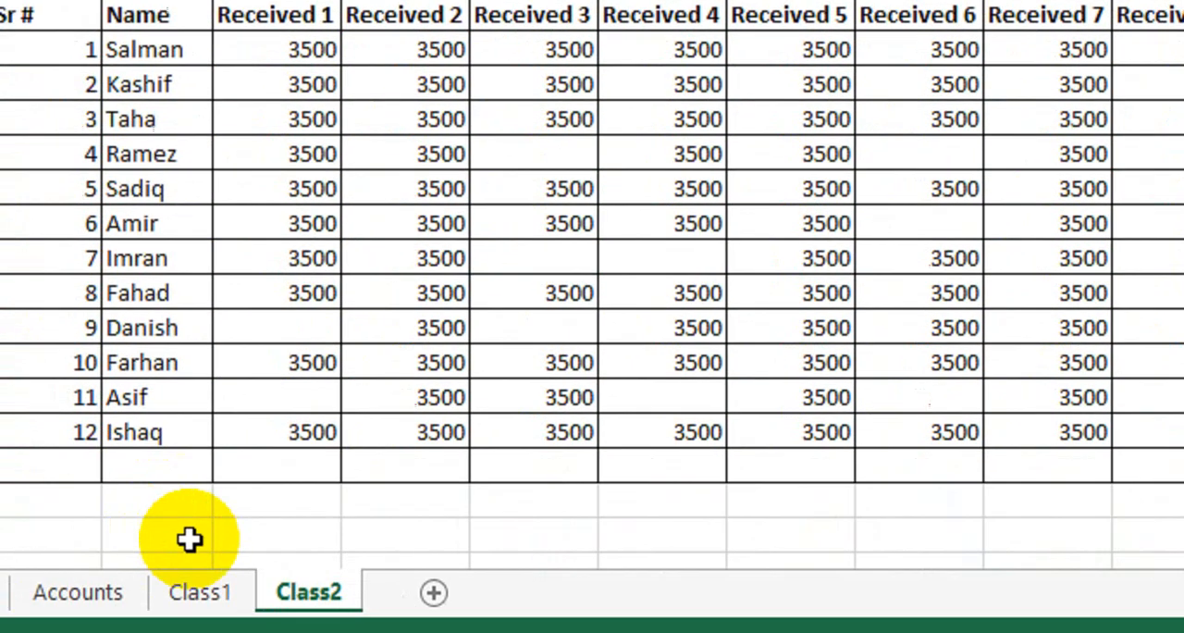
pyautogui.click(264, 565)
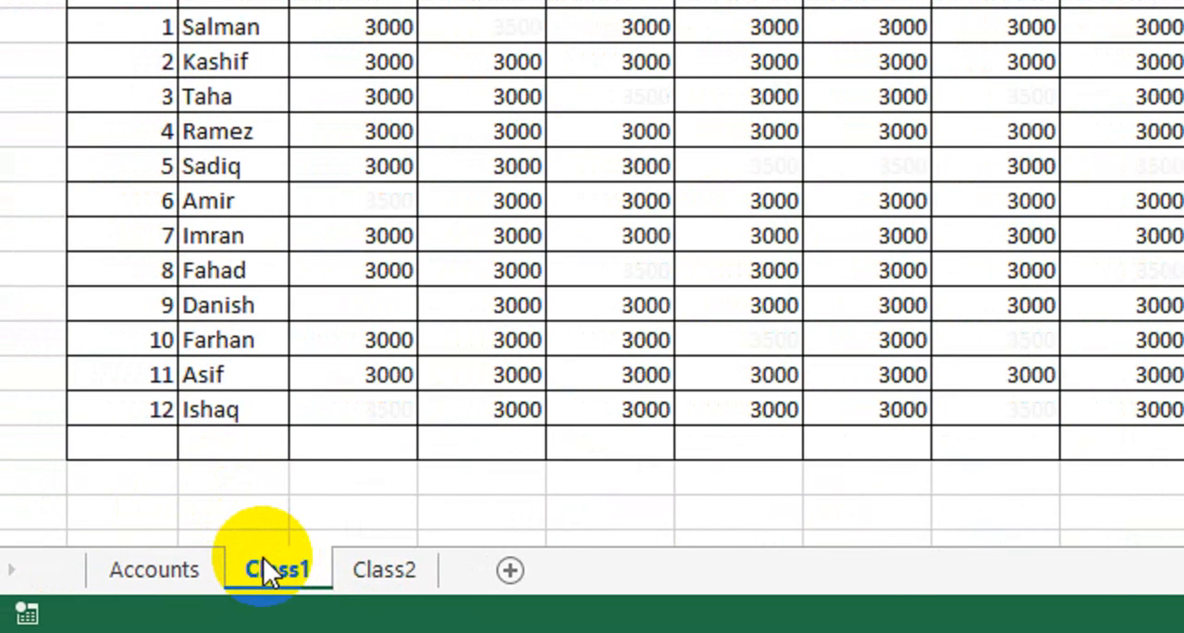
pyautogui.click(257, 571)
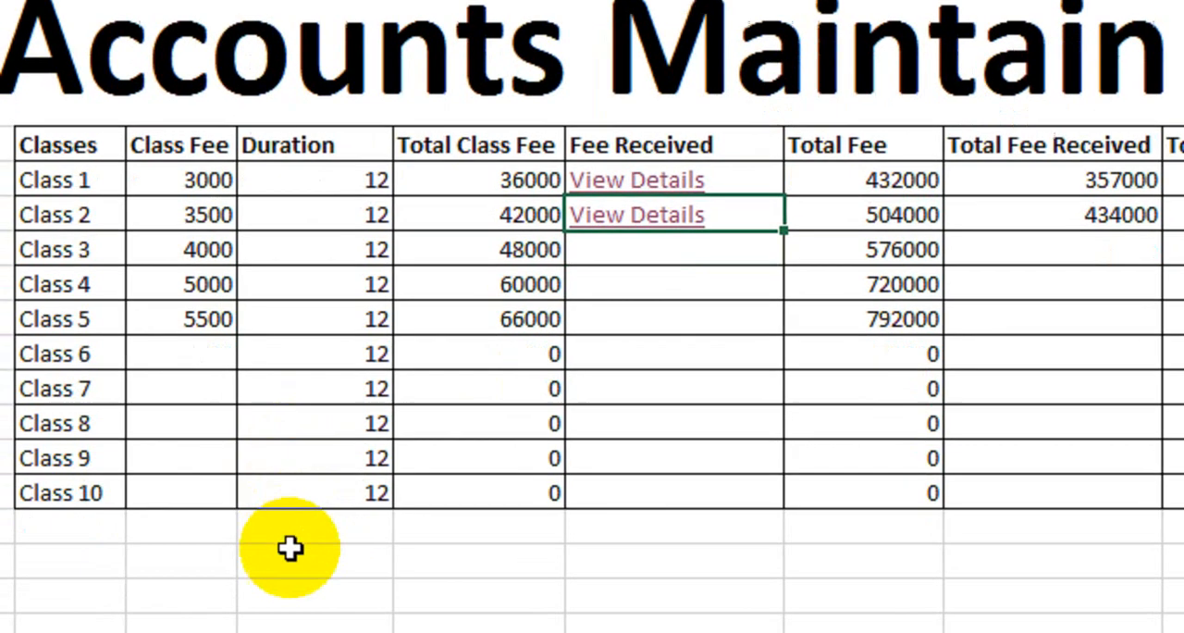
pyautogui.click(276, 589)
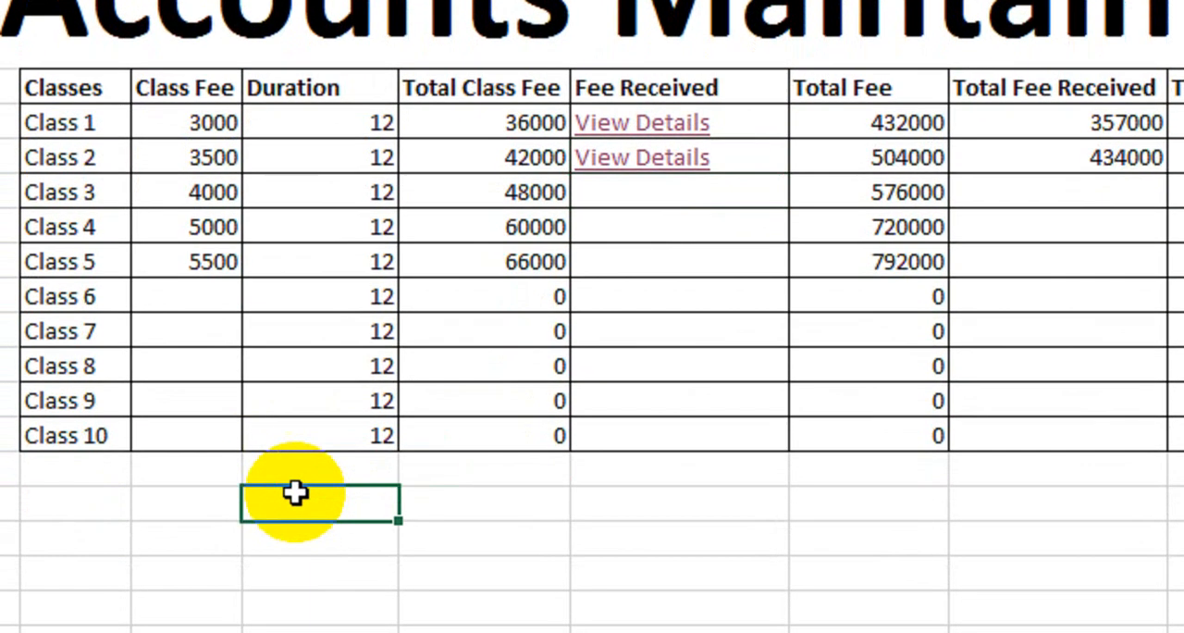